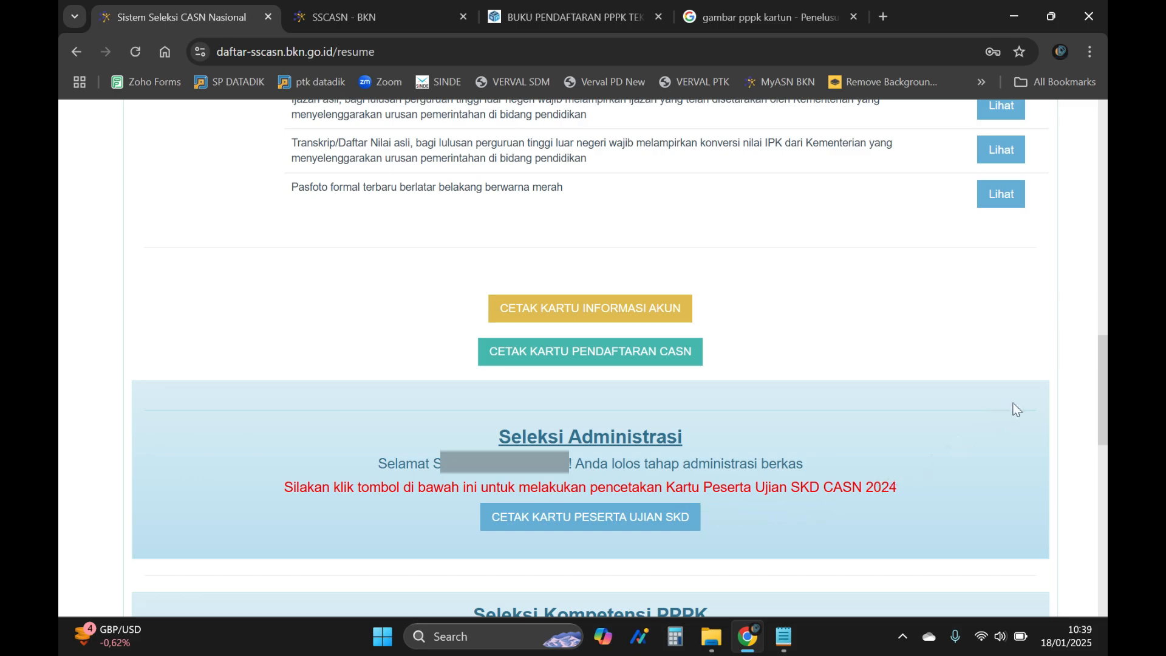
- Keep the answer Ya for continuing in the Seleksi Kompetensi PPPK section and open the Daftar Riwayat Hidup form
scroll(1012, 412, down, 3)
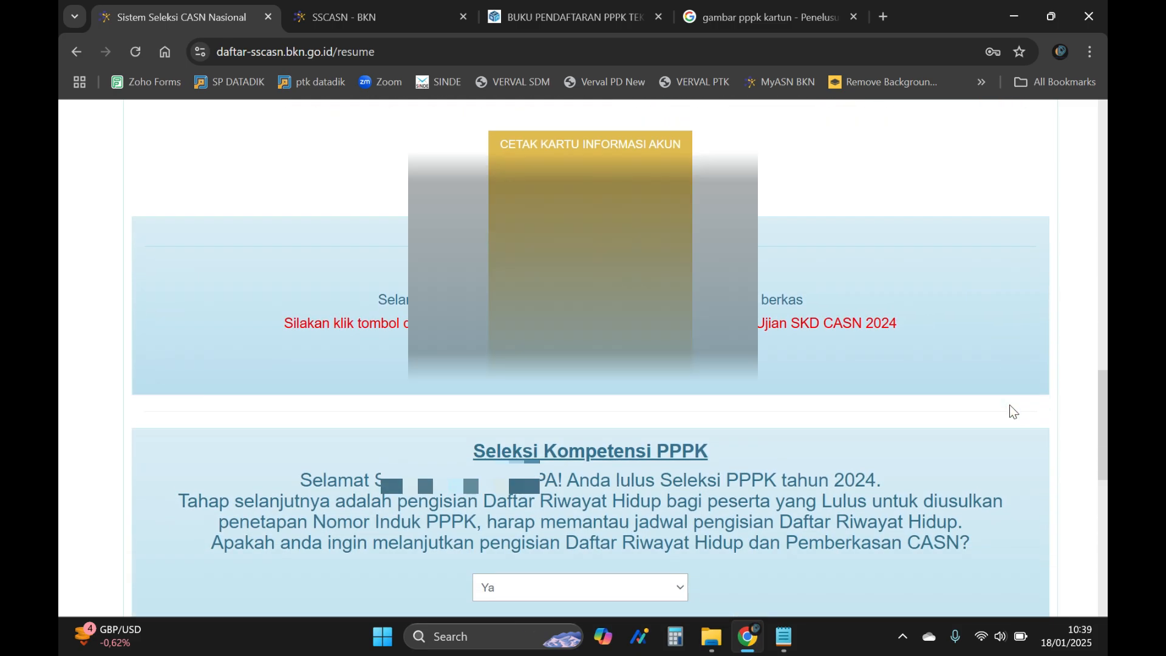
scroll(1013, 411, down, 1)
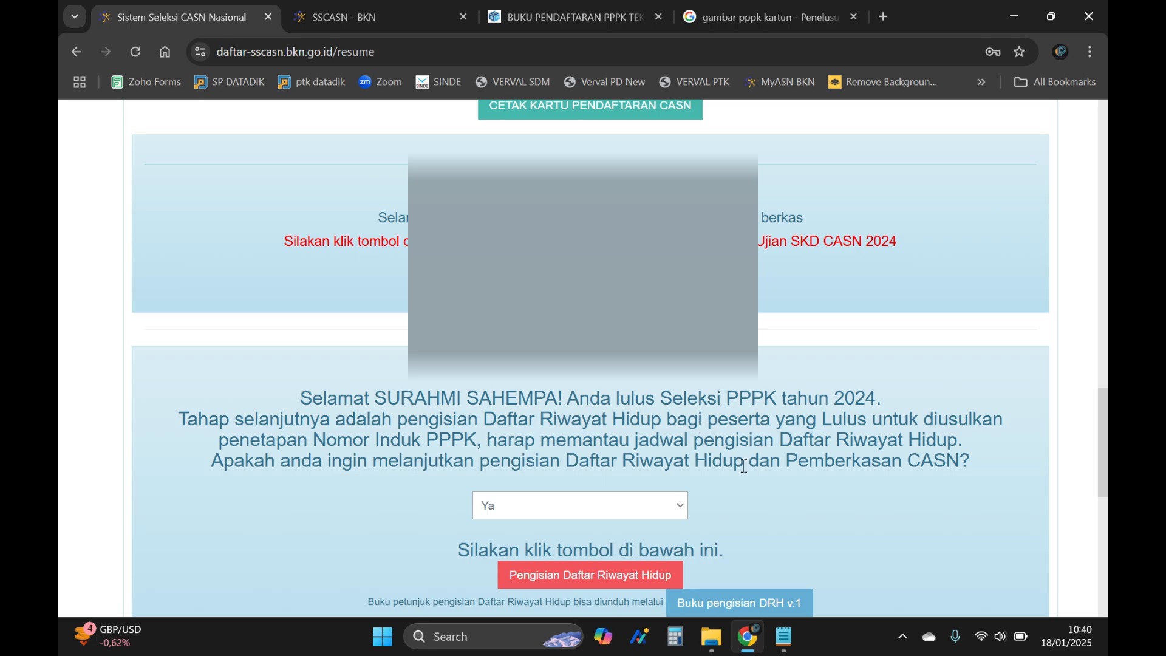
scroll(764, 459, down, 1)
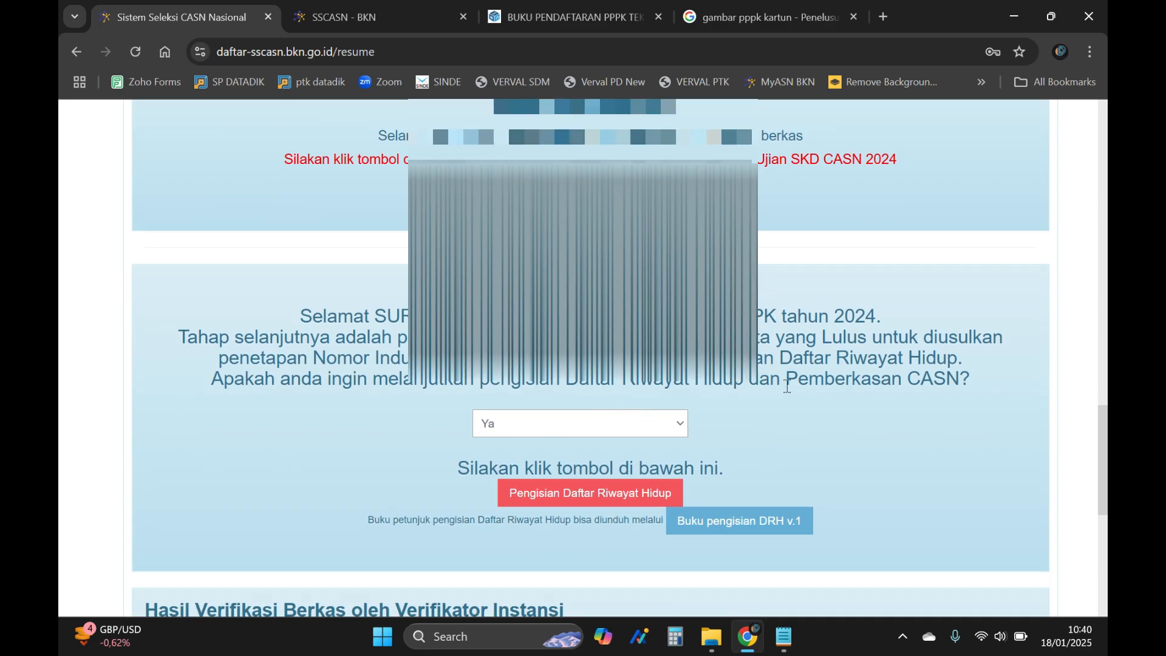
click(635, 425)
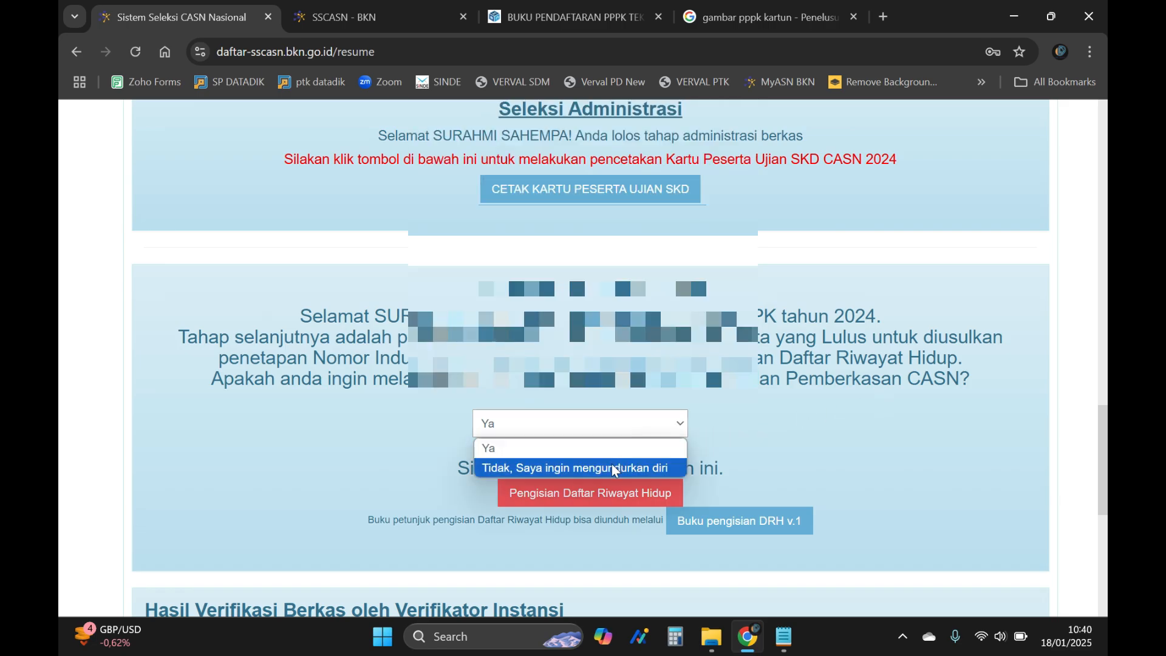
click(647, 453)
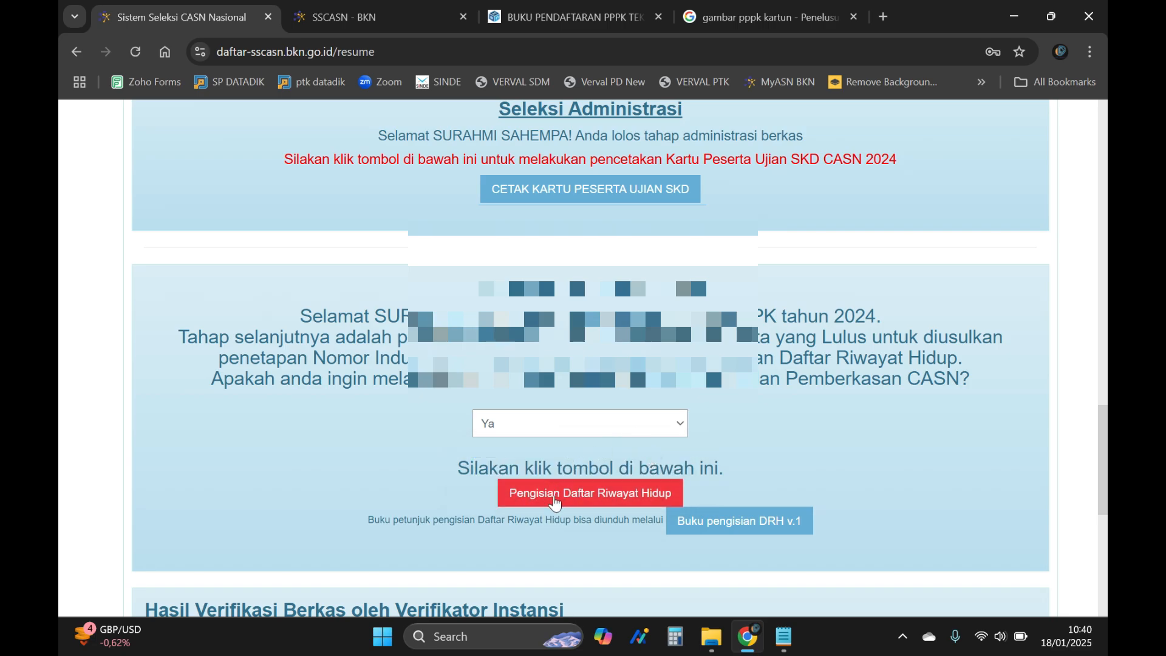
click(587, 495)
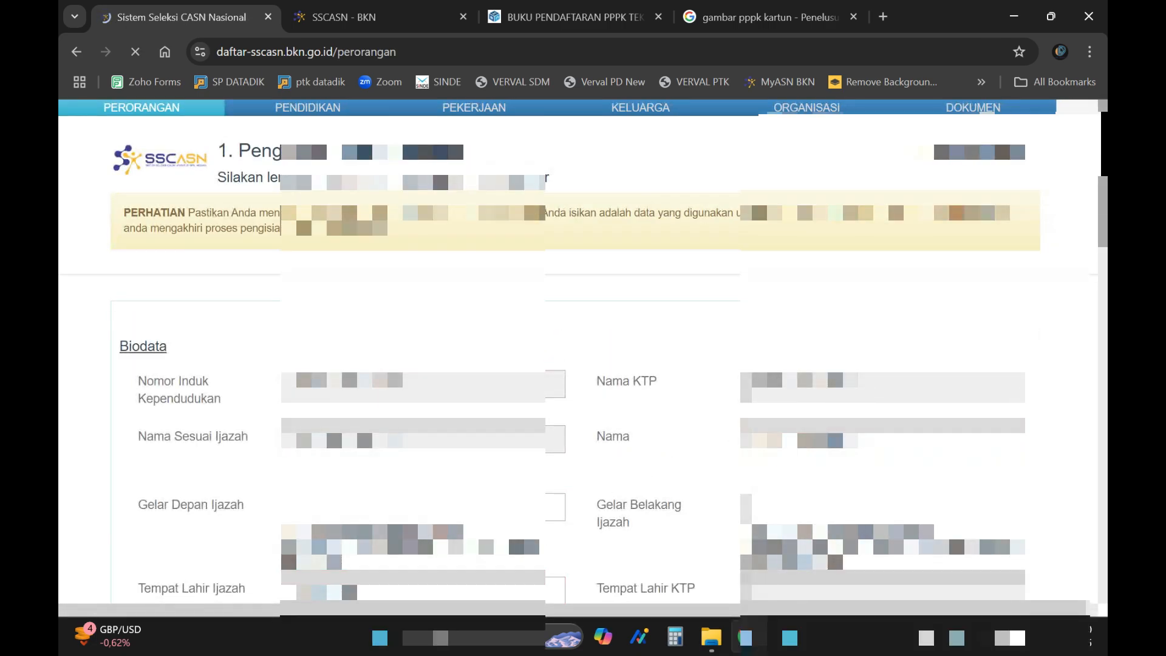
- Review the biodata, Alamat Domisili and Keterangan lainnya fields of the personal data form
scroll(1106, 193, down, 2)
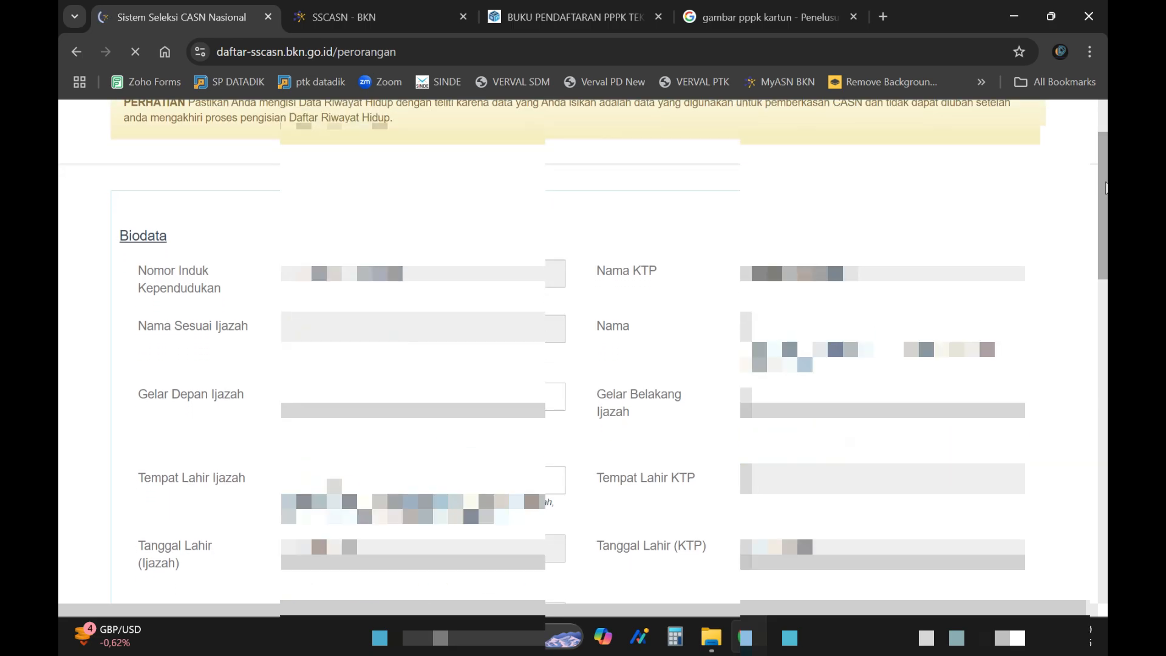
drag(1106, 194, 1106, 220)
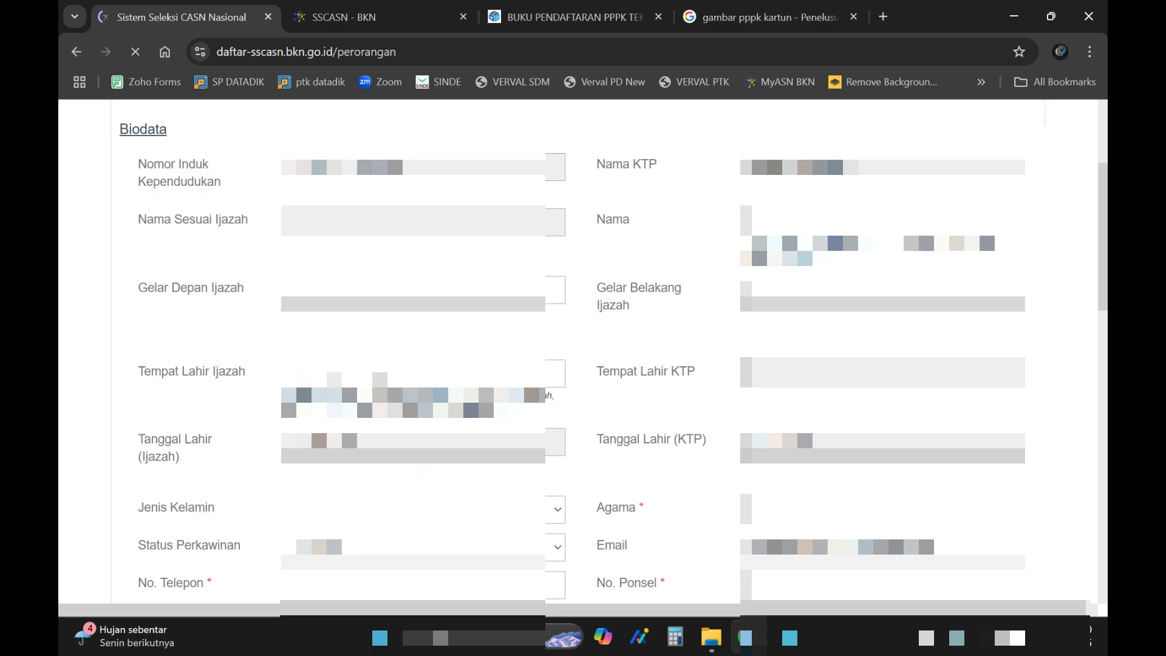
scroll(606, 396, down, 3)
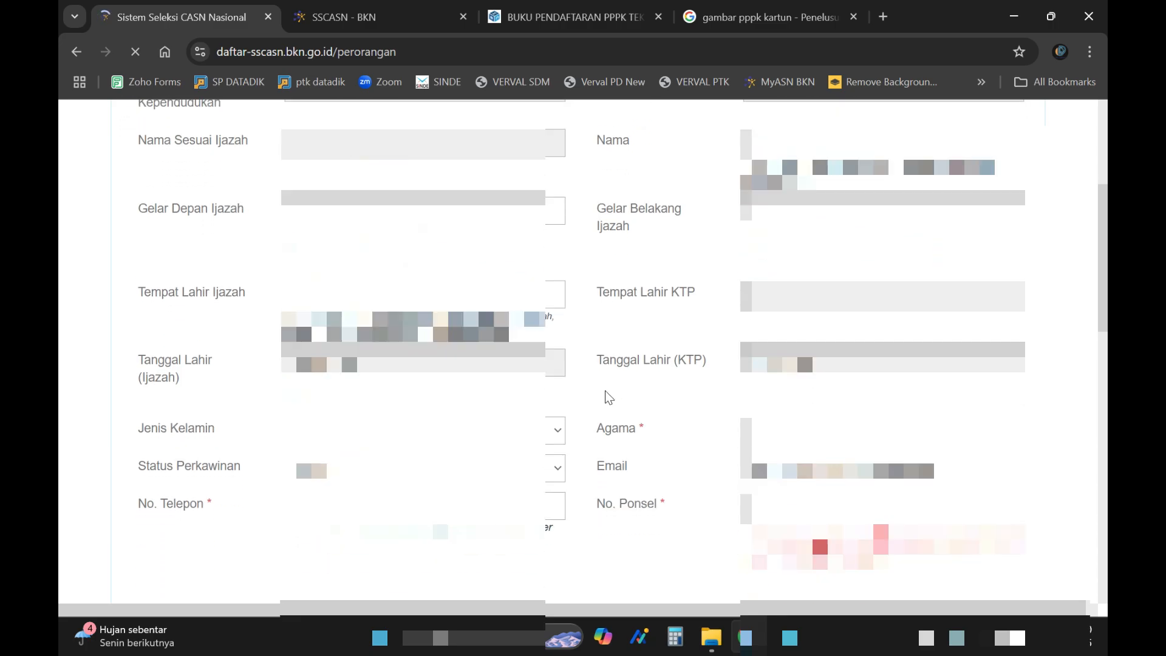
scroll(605, 395, down, 2)
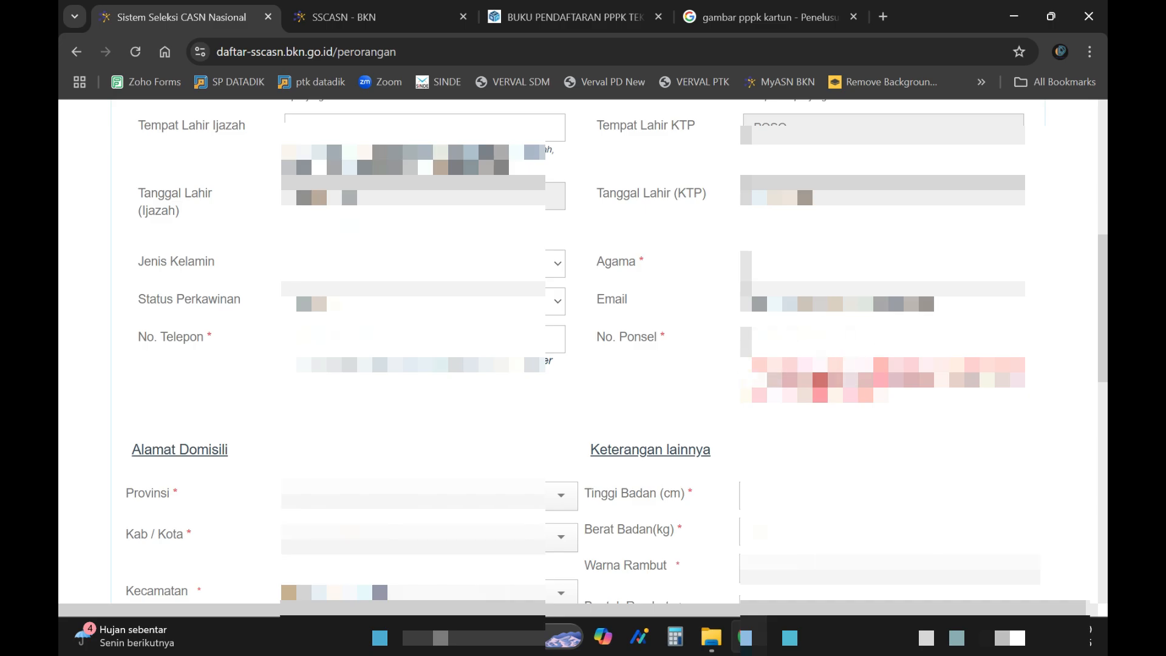
scroll(241, 348, down, 3)
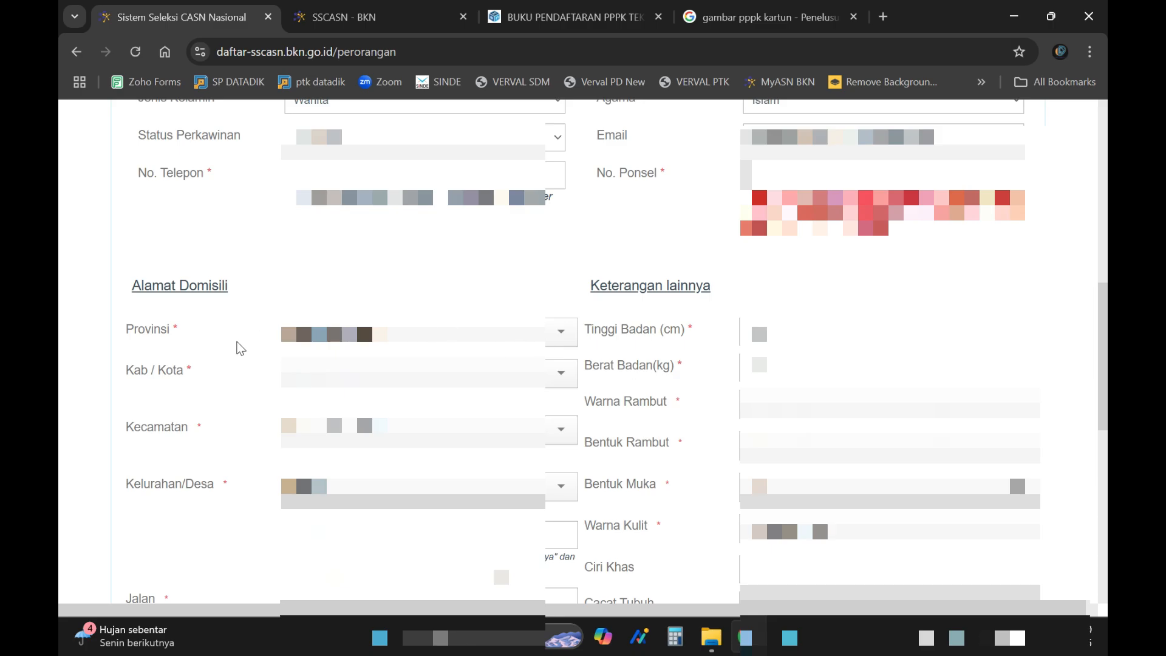
scroll(241, 347, down, 1)
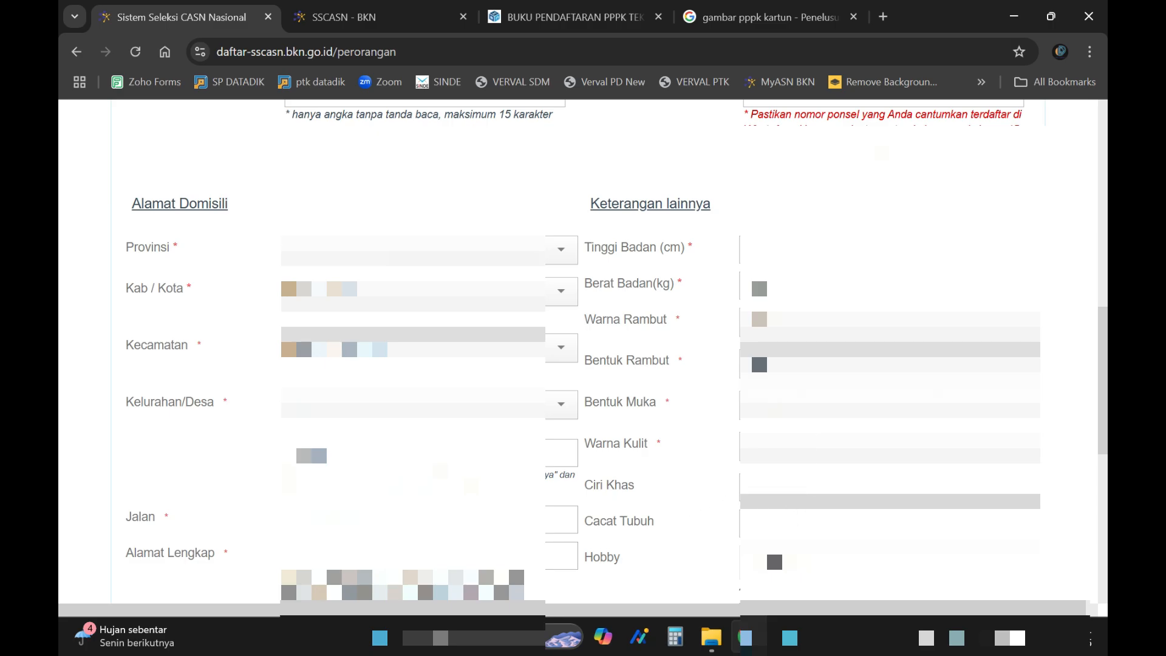
scroll(582, 352, down, 1)
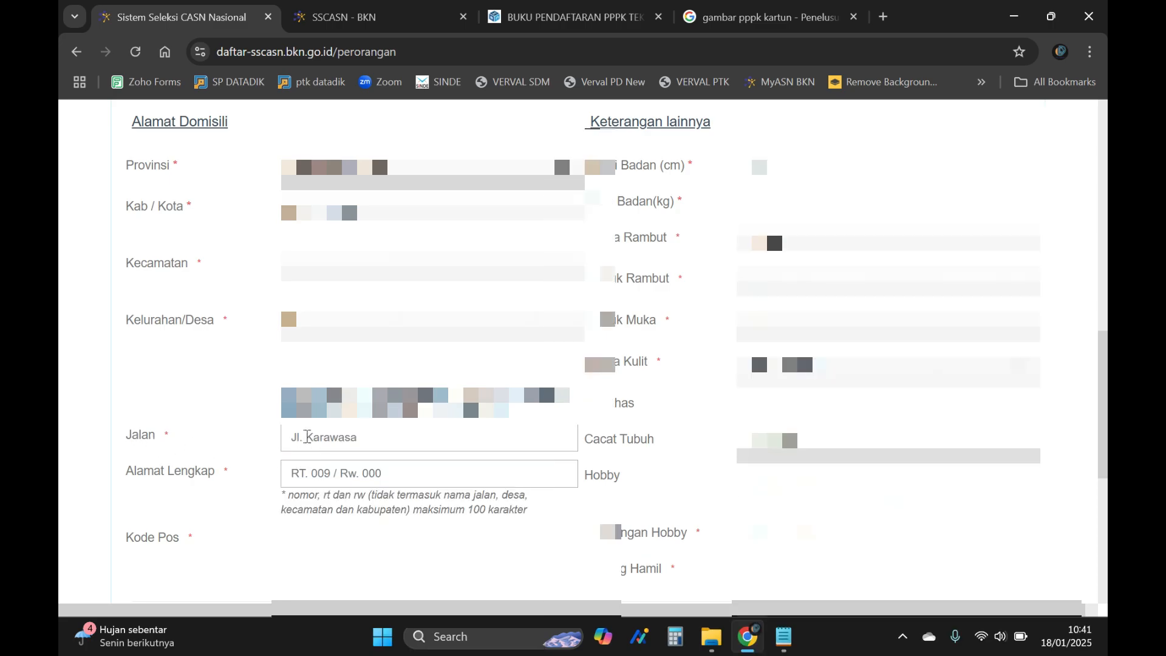
- Remove the "Jl." prefix from the street name in the Jalan field of the home address
click(307, 436)
key(BackSpace)
key(BackSpace)
key(BackSpace)
key(BackSpace)
- Append the applicant's sub-district and regency after the RT/RW in the Alamat Lengkap field
scroll(332, 482, down, 1)
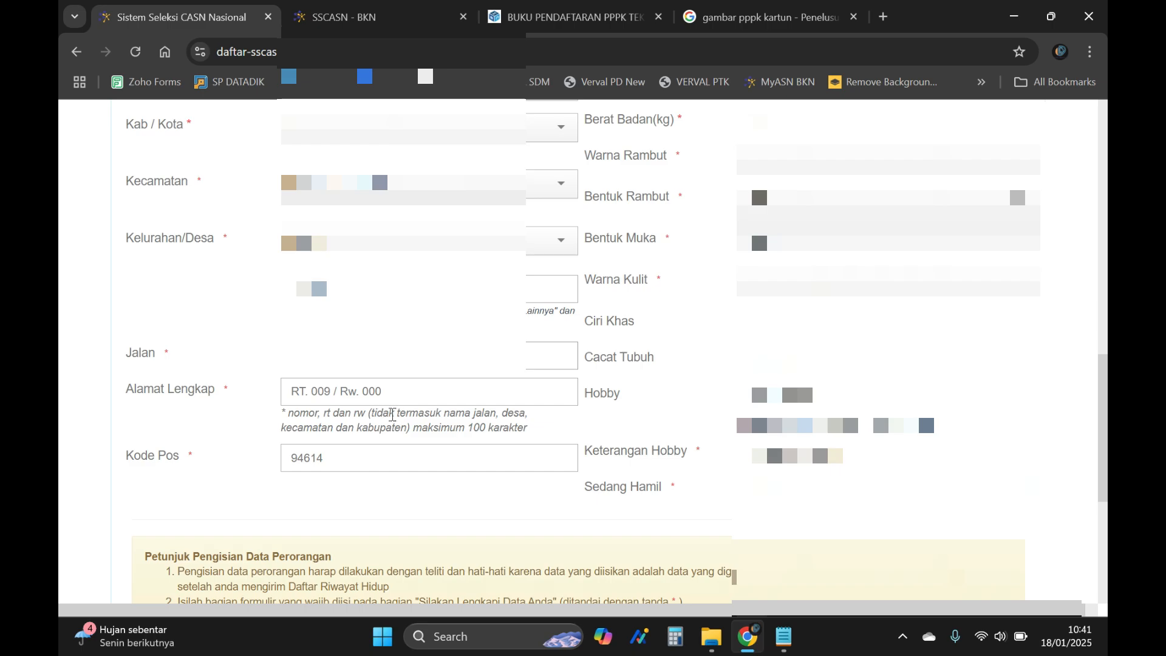
click(432, 382)
text(Kec. Poso Kota Utara)
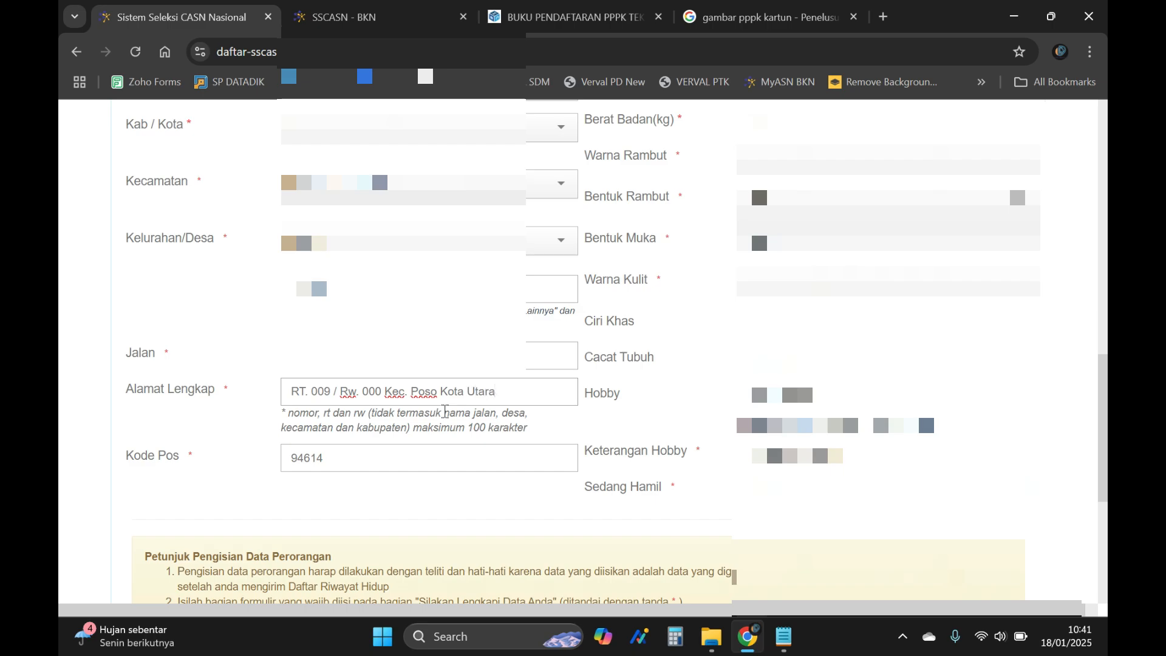
text( Kabupaten Poso)
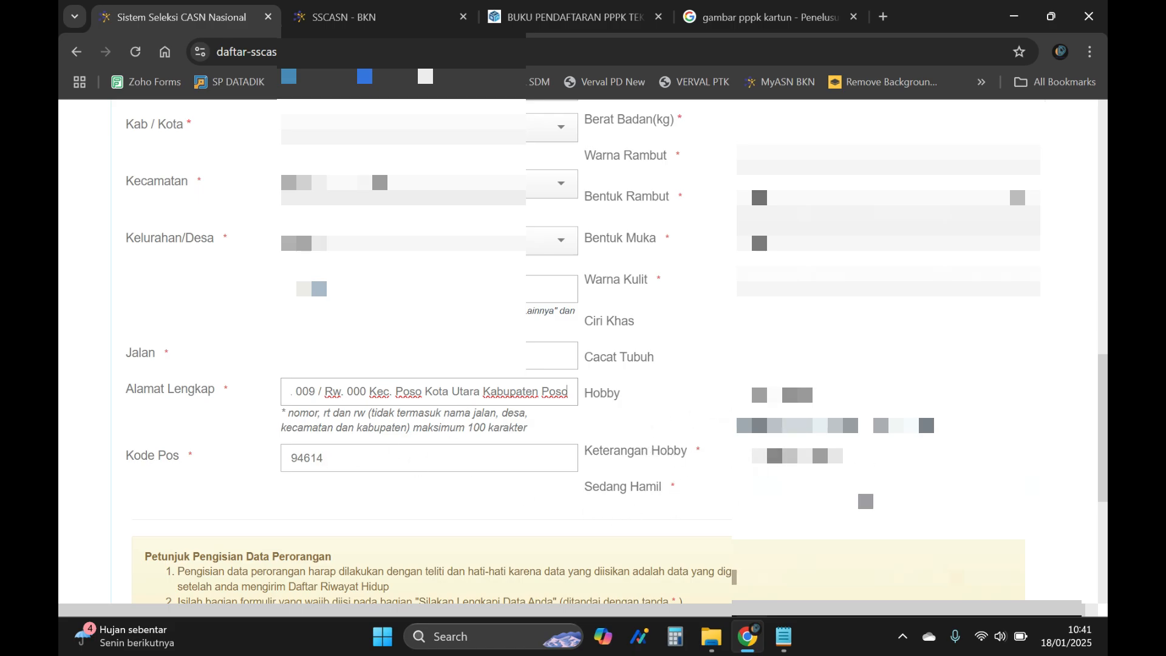
- Check the remaining personal details, enter the CAPTCHA code and continue to the Pendidikan section
scroll(874, 494, down, 1)
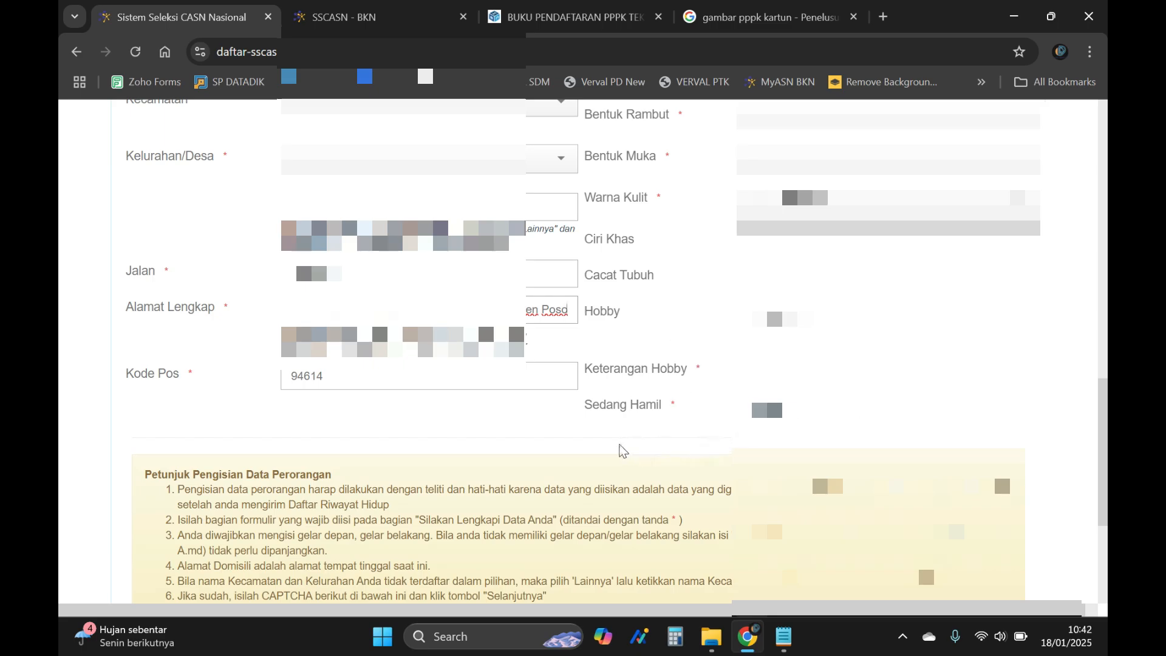
scroll(622, 450, down, 1)
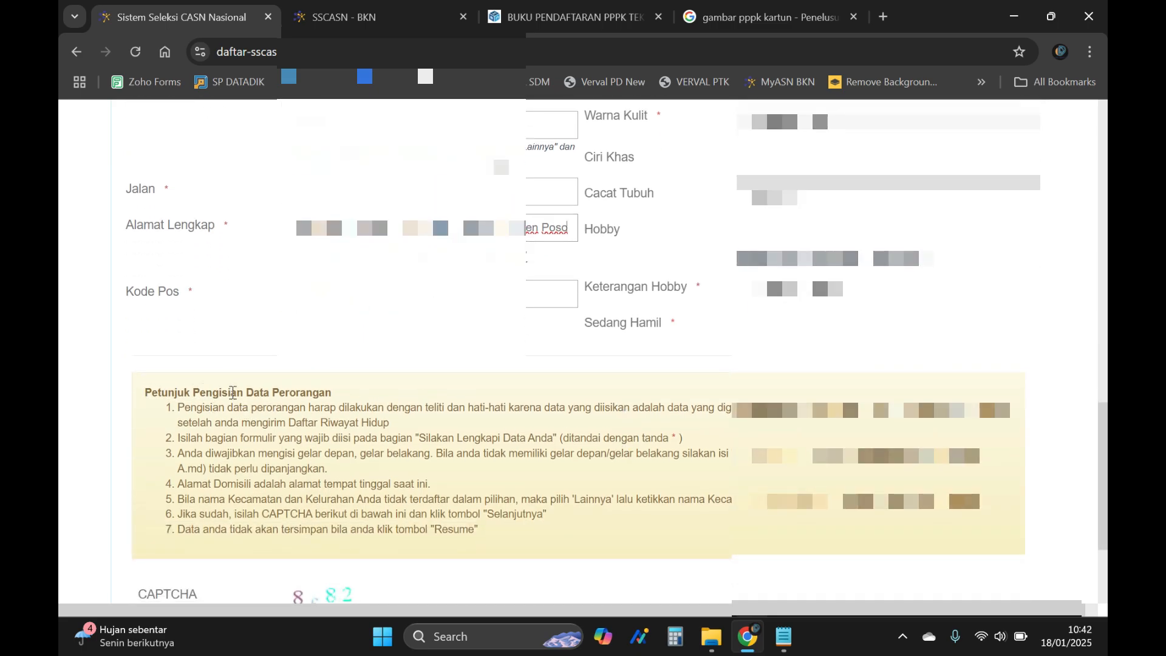
scroll(613, 337, up, 1)
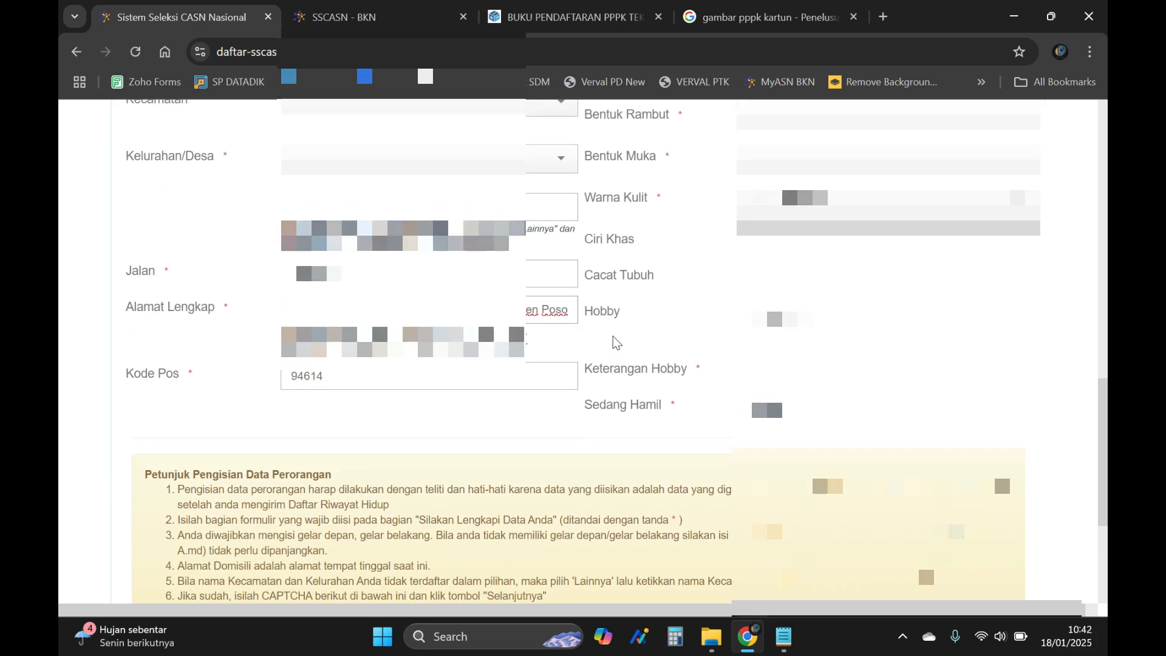
scroll(613, 336, up, 2)
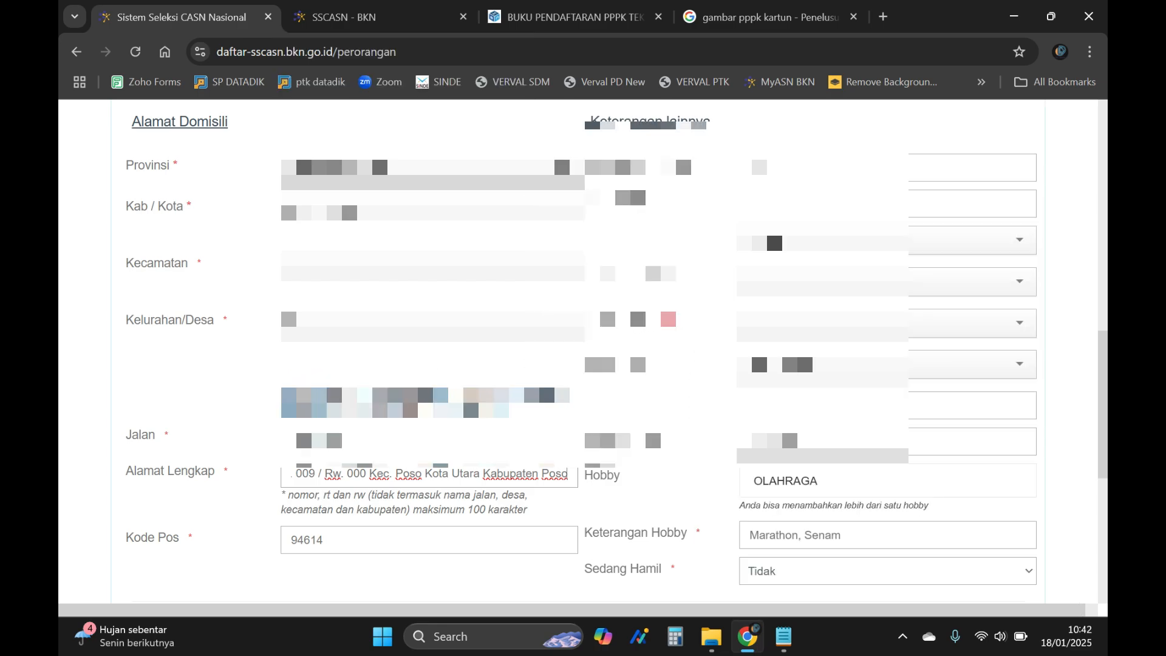
scroll(365, 410, down, 3)
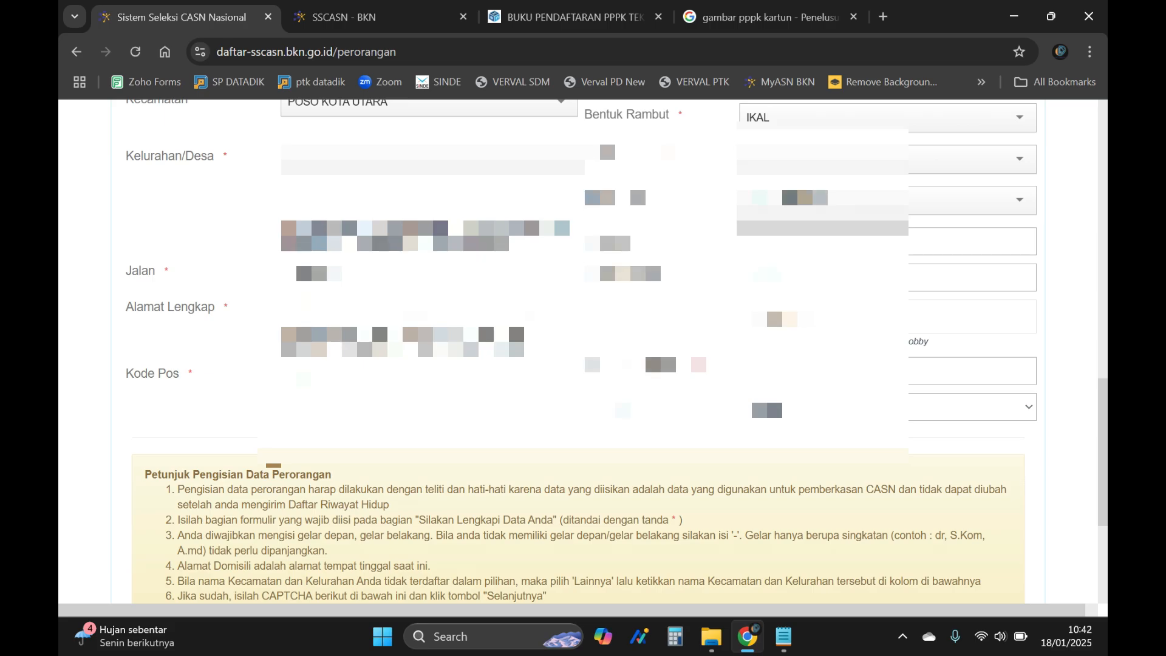
scroll(431, 422, down, 5)
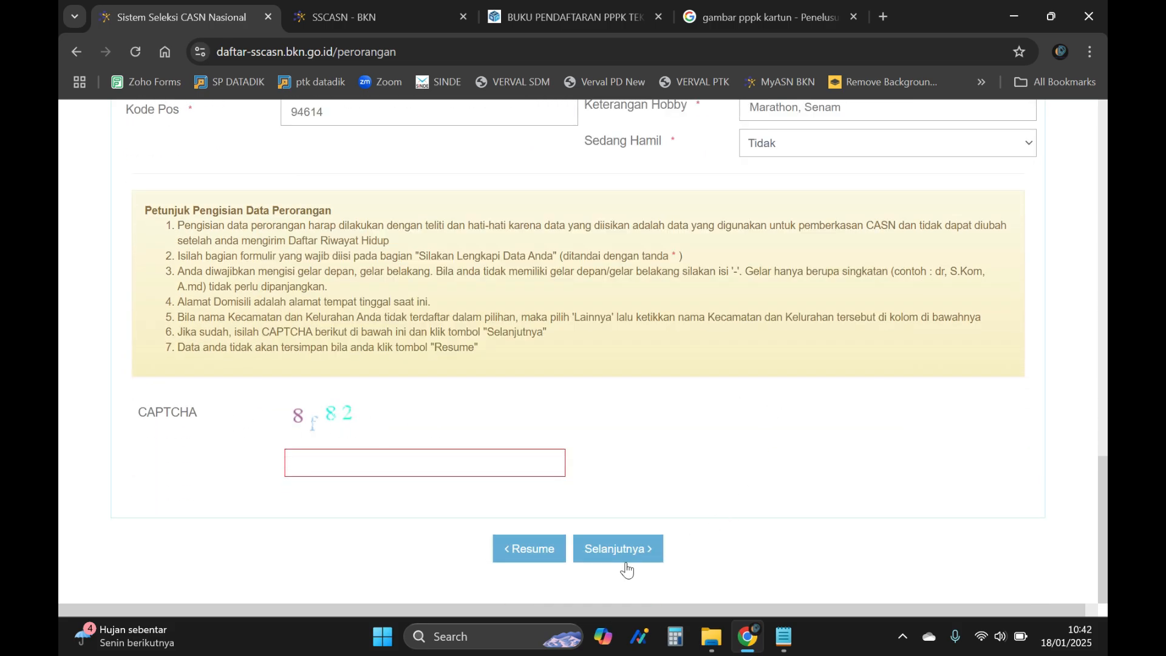
click(495, 466)
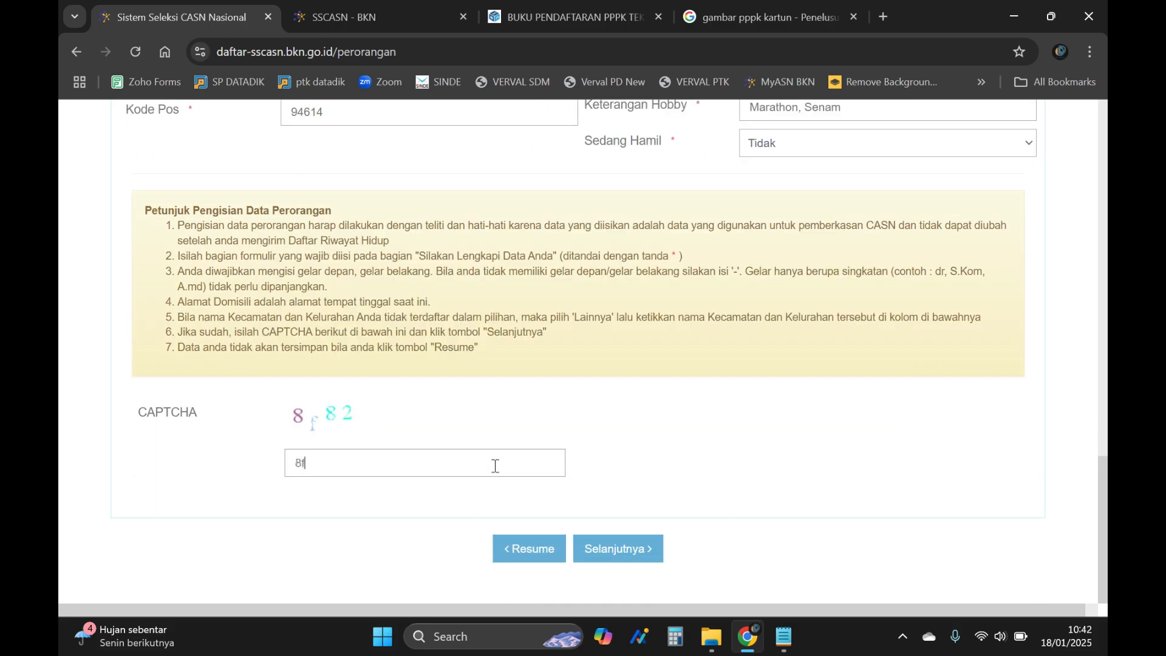
text(8f82)
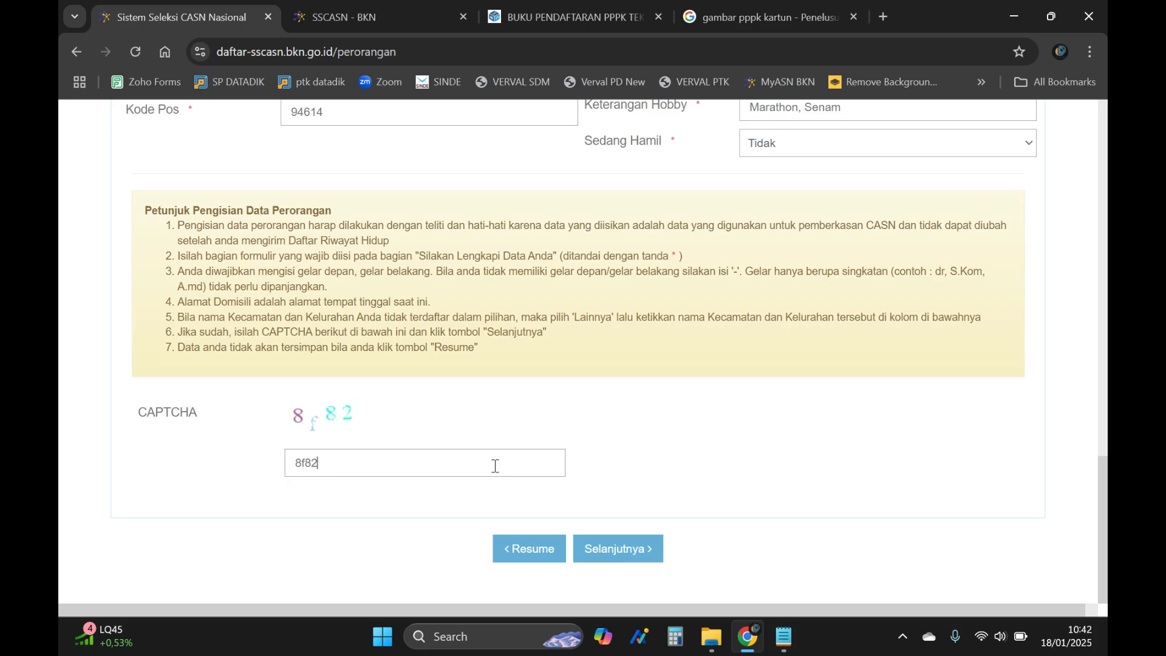
click(631, 553)
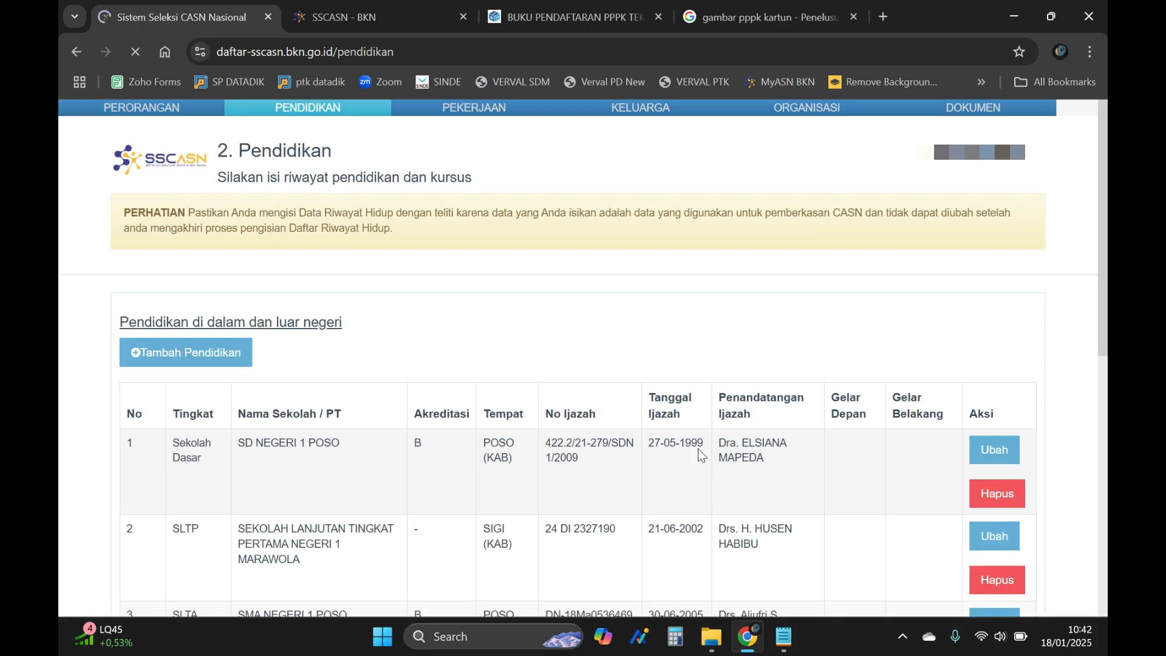
- Review the listed education entries and read the rules for filling in education and course history
scroll(698, 448, down, 1)
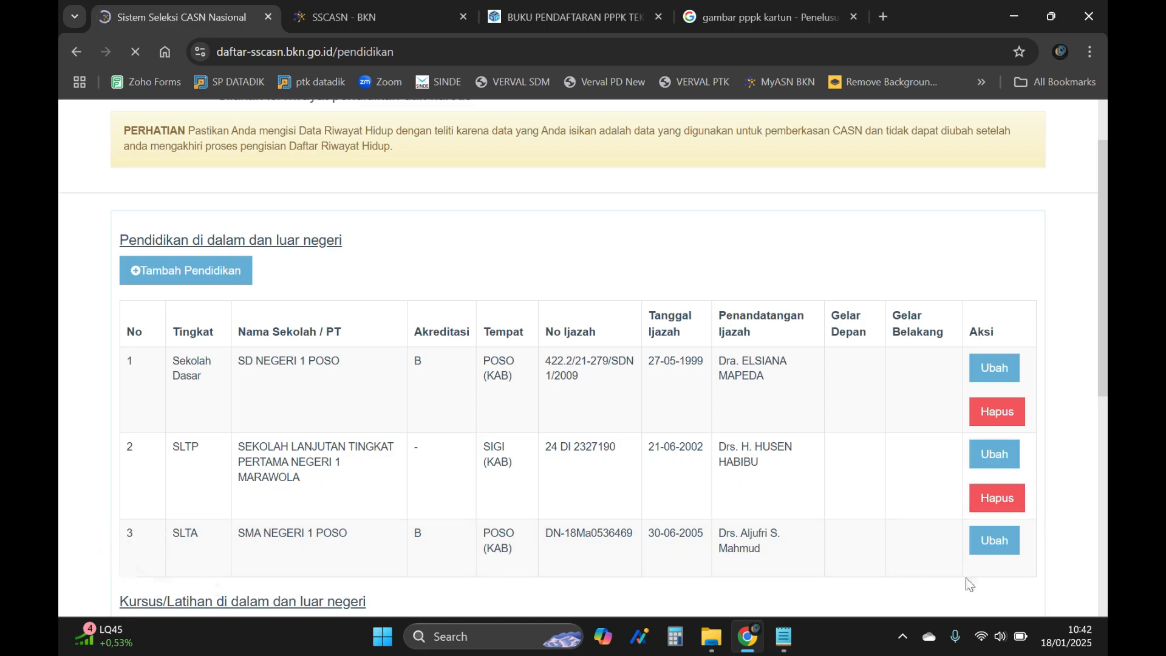
scroll(996, 559, down, 2)
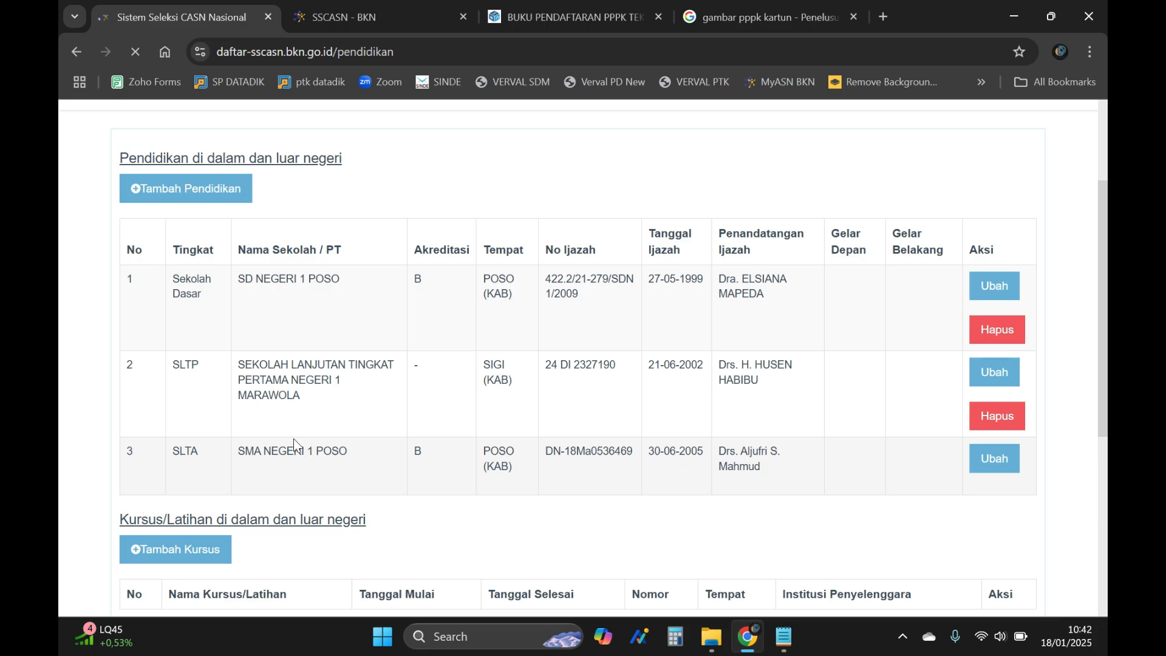
scroll(316, 371, up, 1)
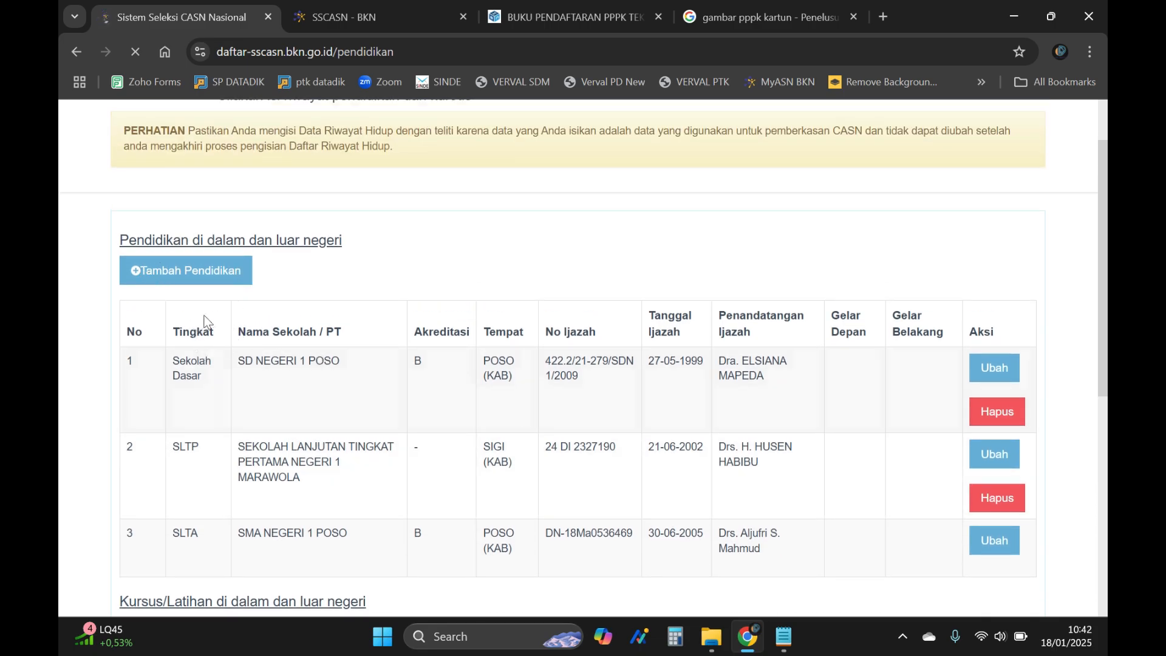
scroll(258, 358, down, 1)
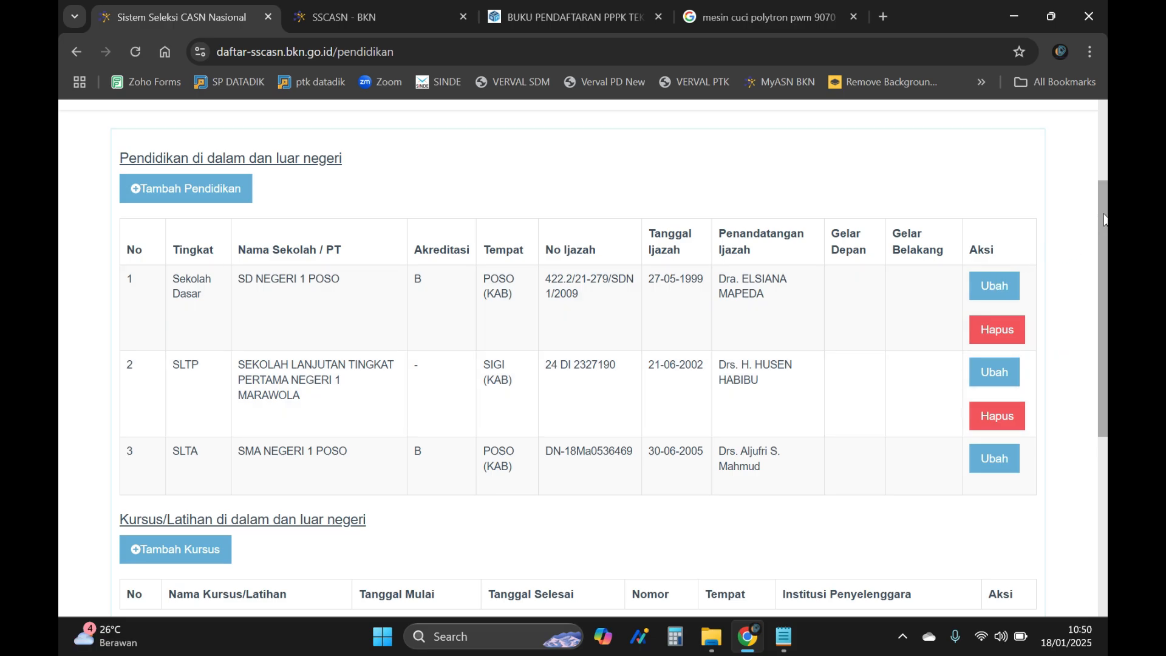
drag(1104, 219, 1099, 274)
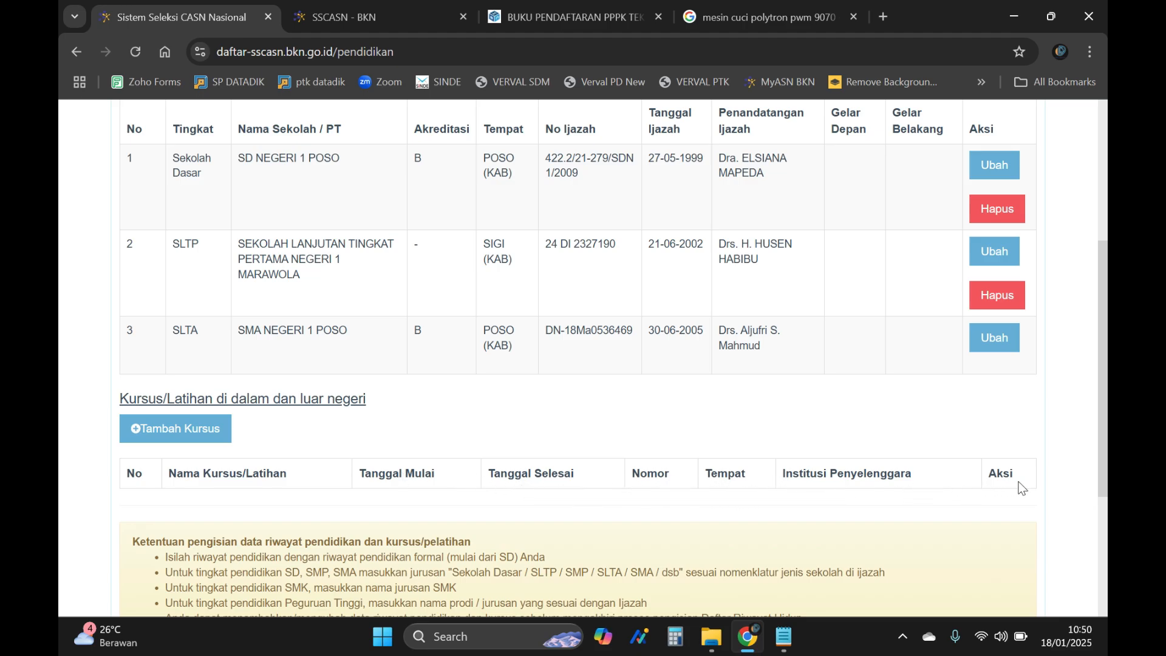
scroll(1097, 356, down, 3)
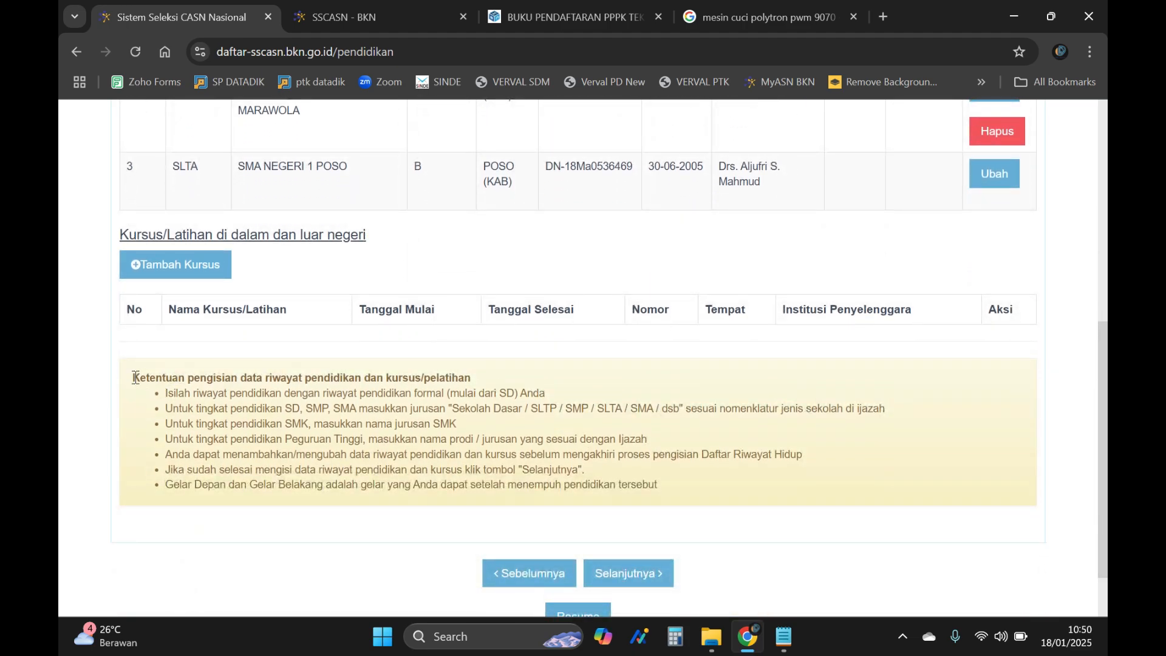
drag(135, 377, 661, 440)
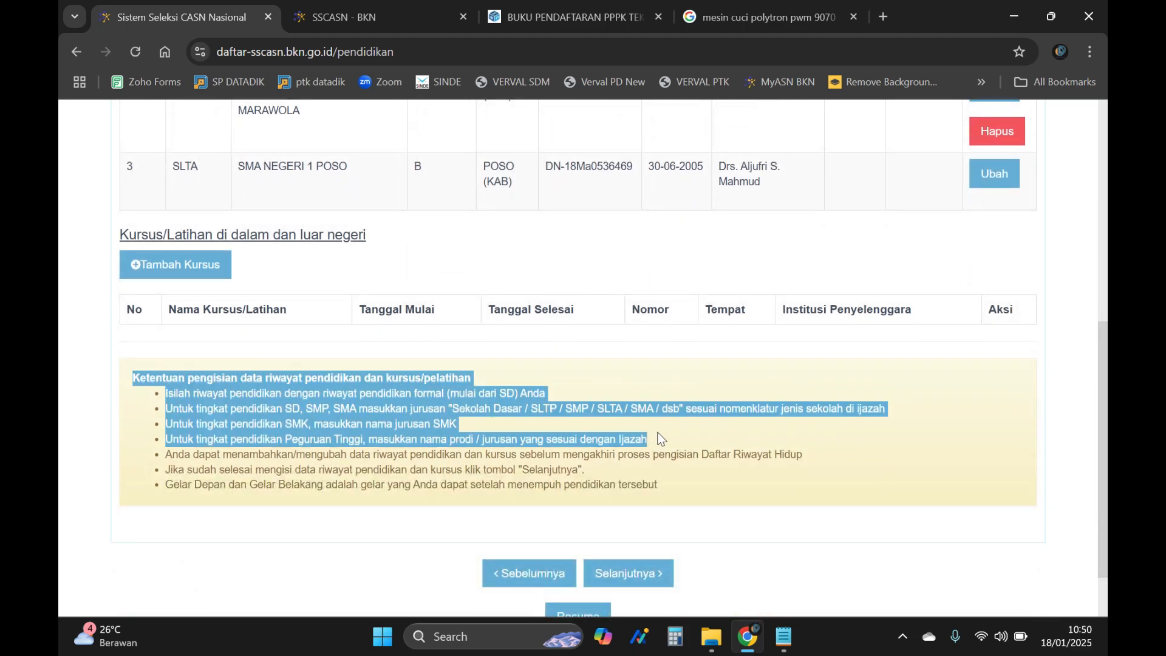
click(251, 373)
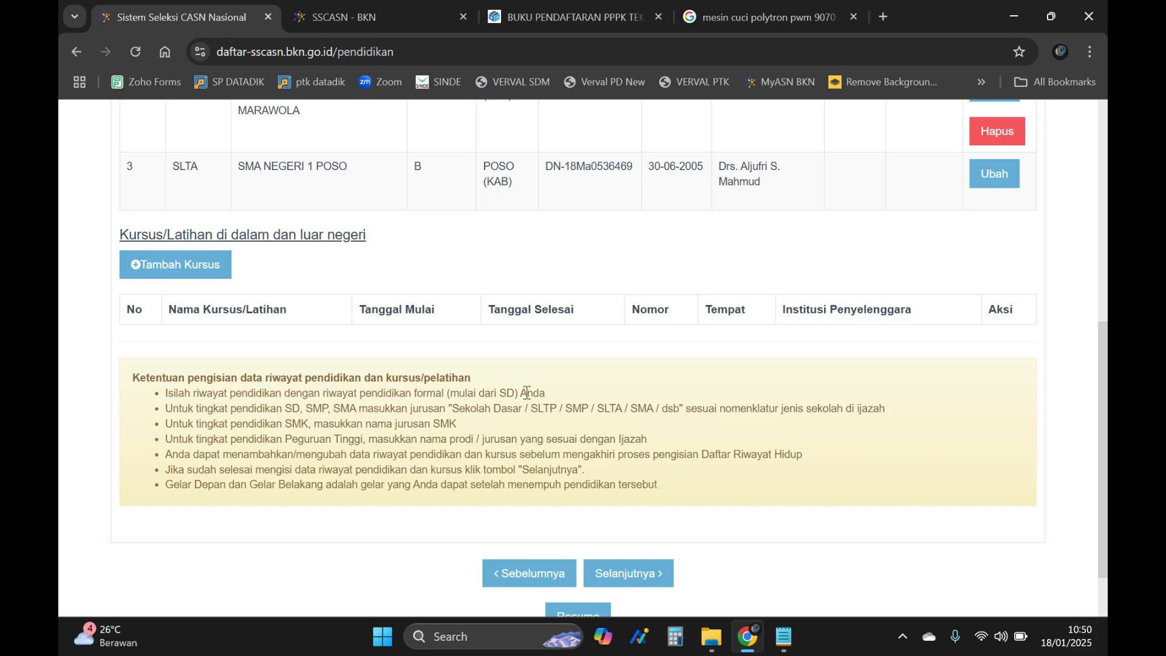
drag(446, 392, 529, 394)
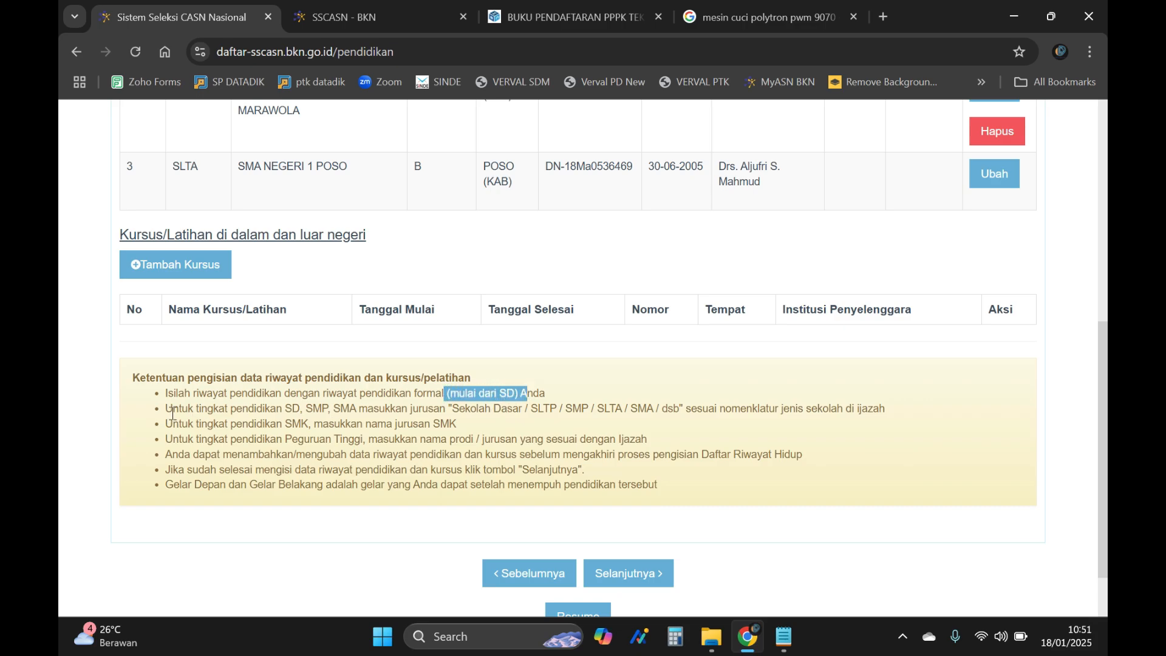
drag(173, 408, 467, 426)
click(381, 442)
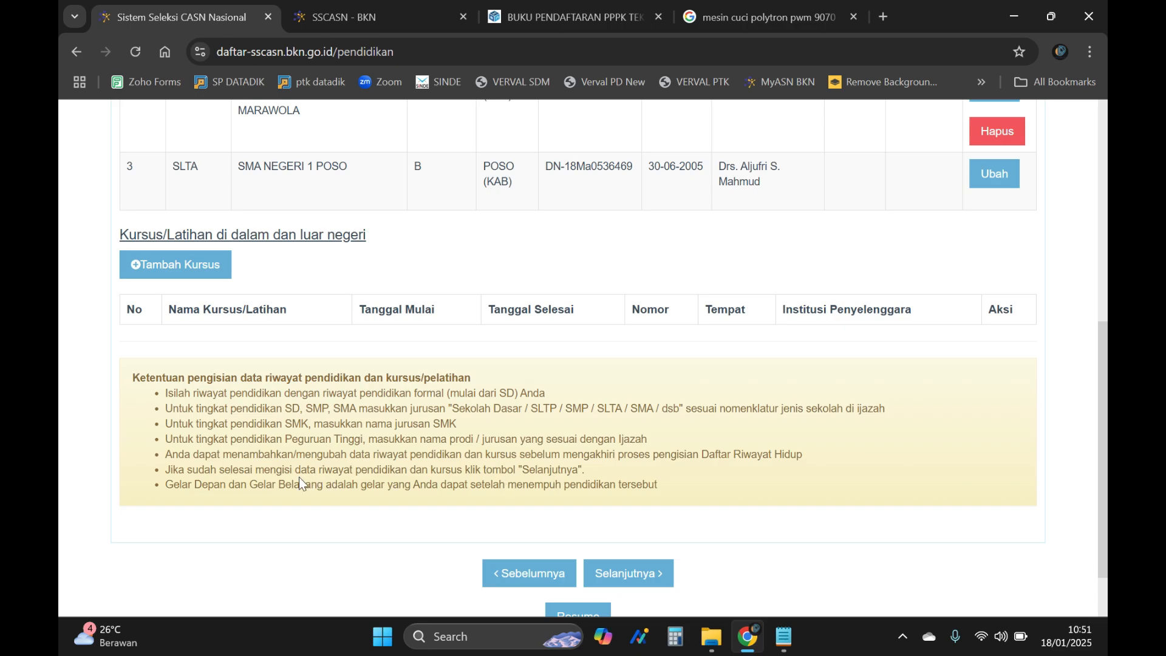
- Start a new education entry and set its Tingkat Pendidikan to Sekolah Dasar
scroll(753, 432, up, 5)
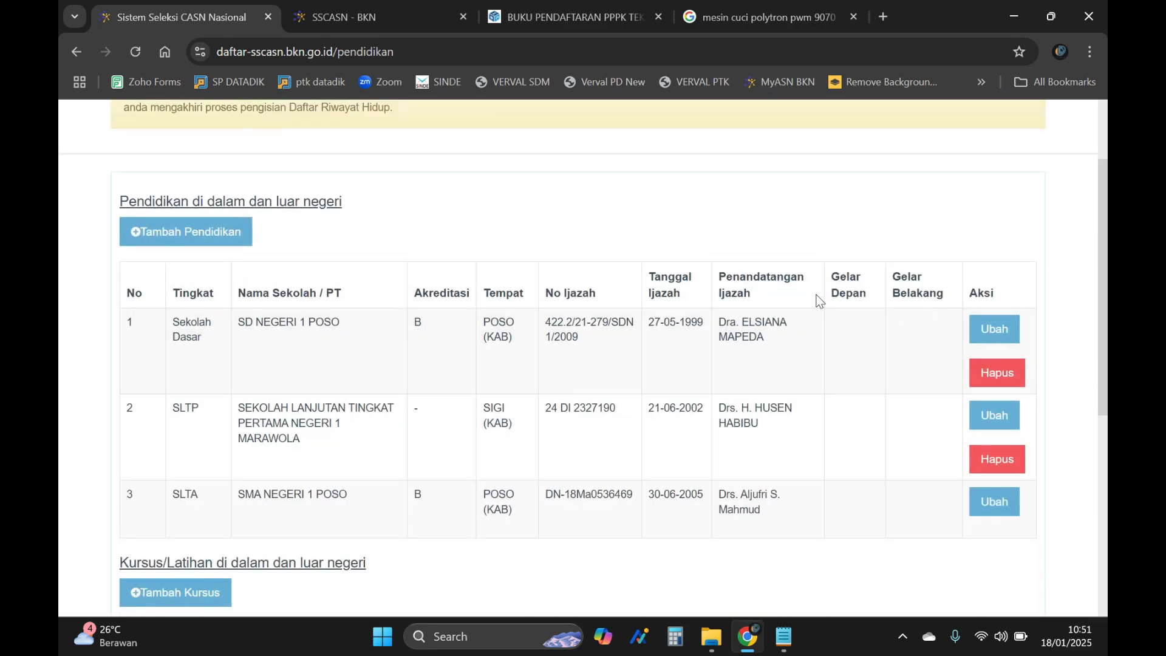
click(197, 238)
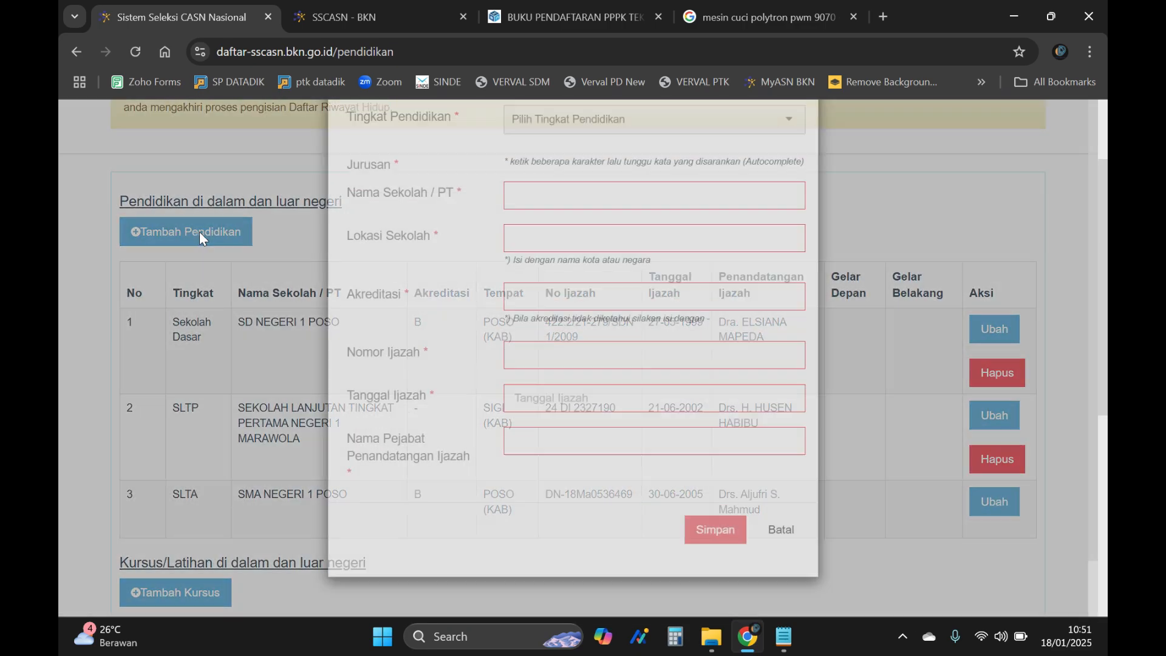
click(762, 200)
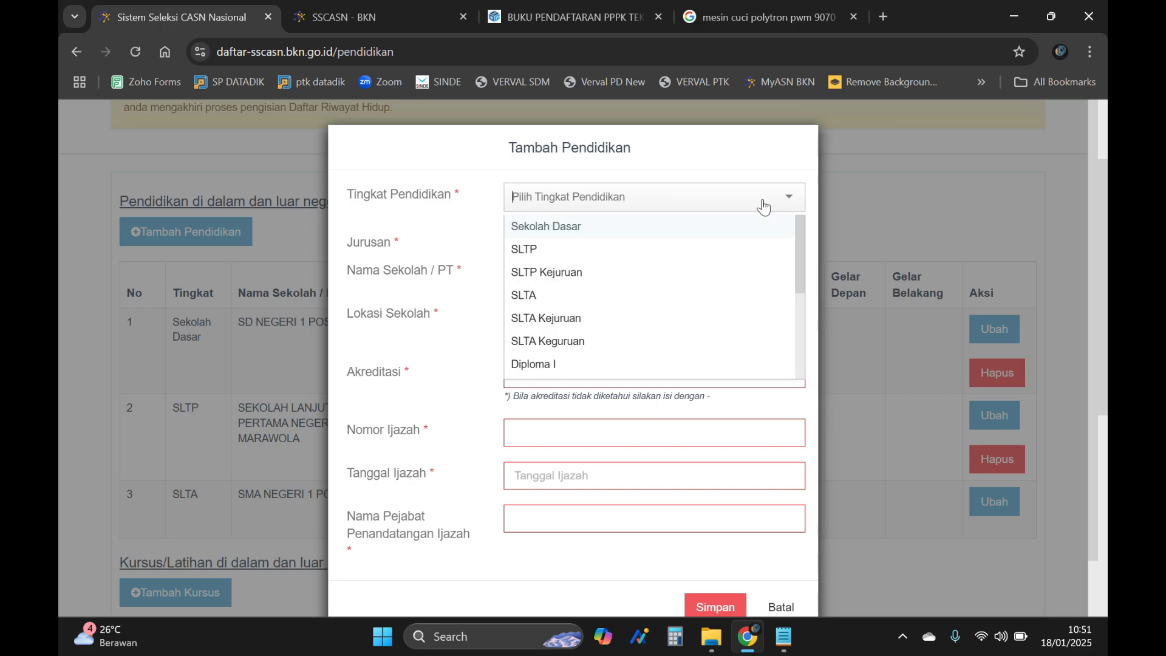
click(545, 228)
click(545, 244)
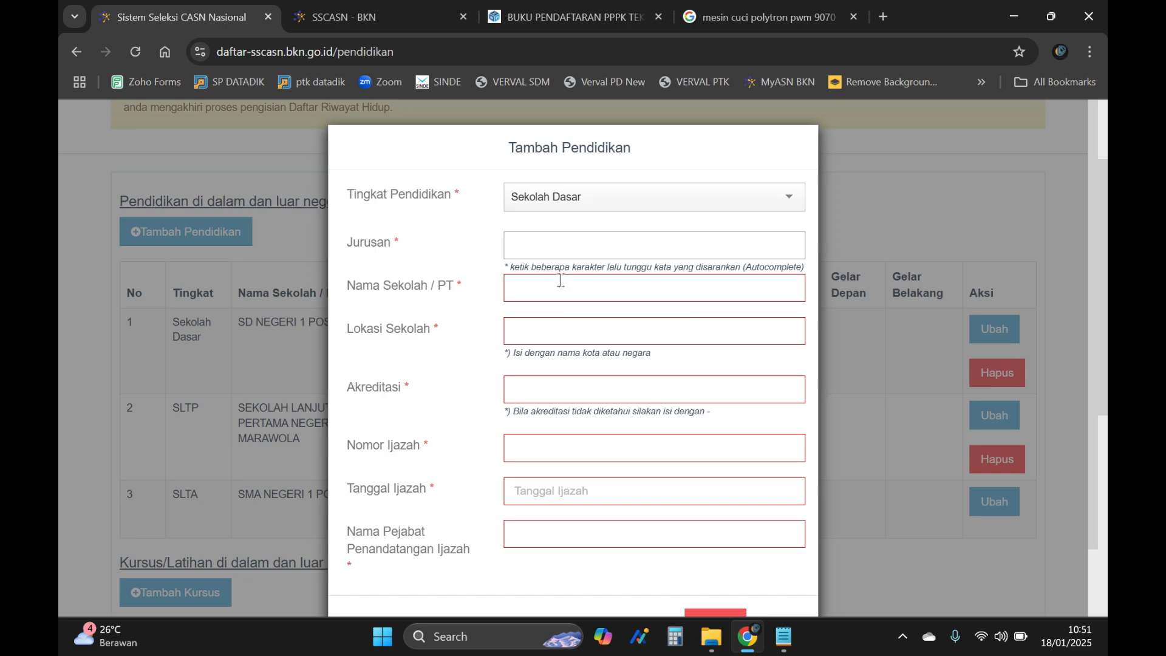
text(DASR)
key(BackSpace)
key(BackSpace)
key(BackSpace)
text(SEKOLAH )
text(DASAR)
text( INI)
key(BackSpace)
key(BackSpace)
text(UMUM)
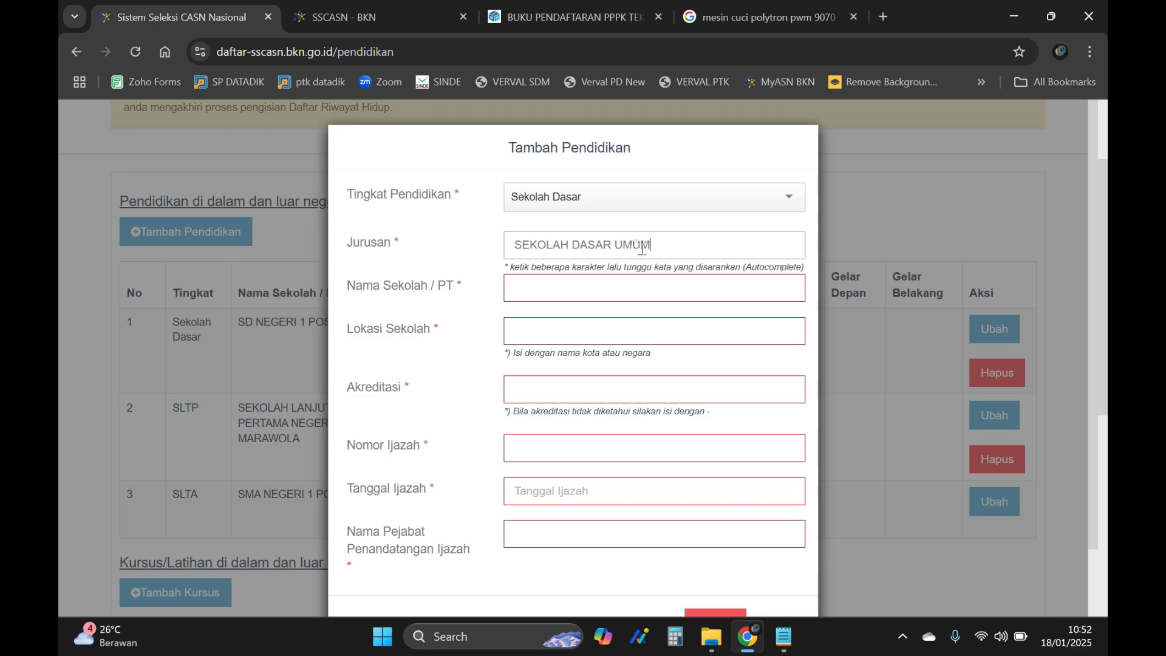
key(BackSpace)
key(BackSpace)
key(BackSpace)
key(BackSpace)
key(ctrl+a)
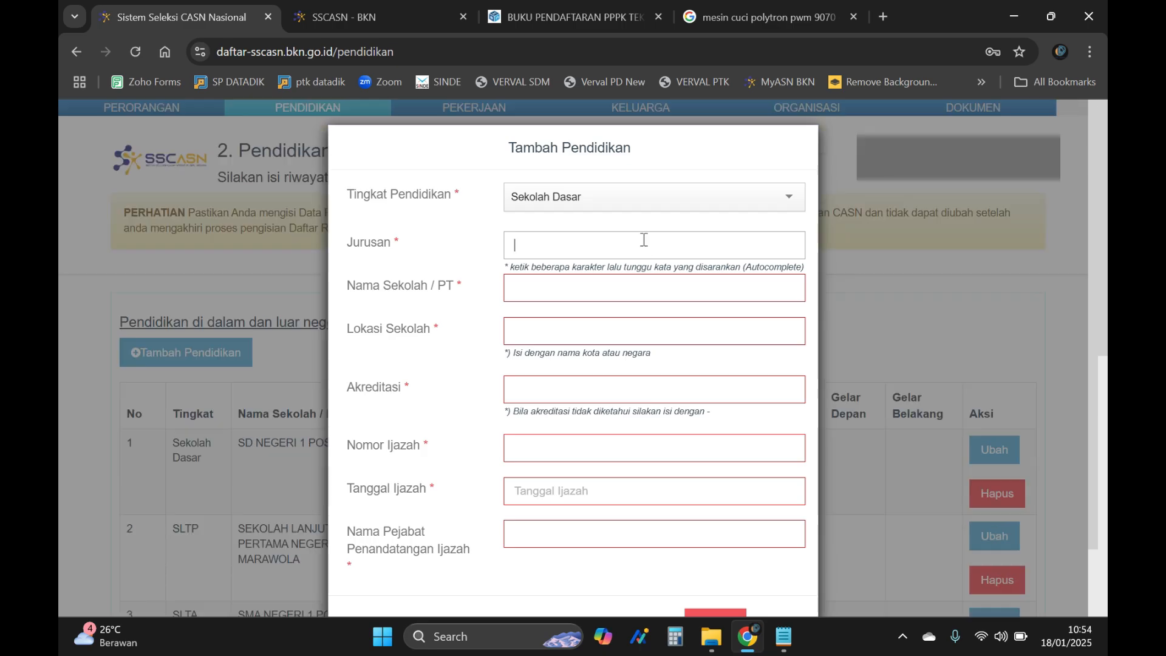
- Set Jurusan to the suggested SEKOLAH DASAR UMUM and enter SEKOLAH DASAR NEGERI 1 POSO as the school name
text(SEKOLAH DASAR UMUM)
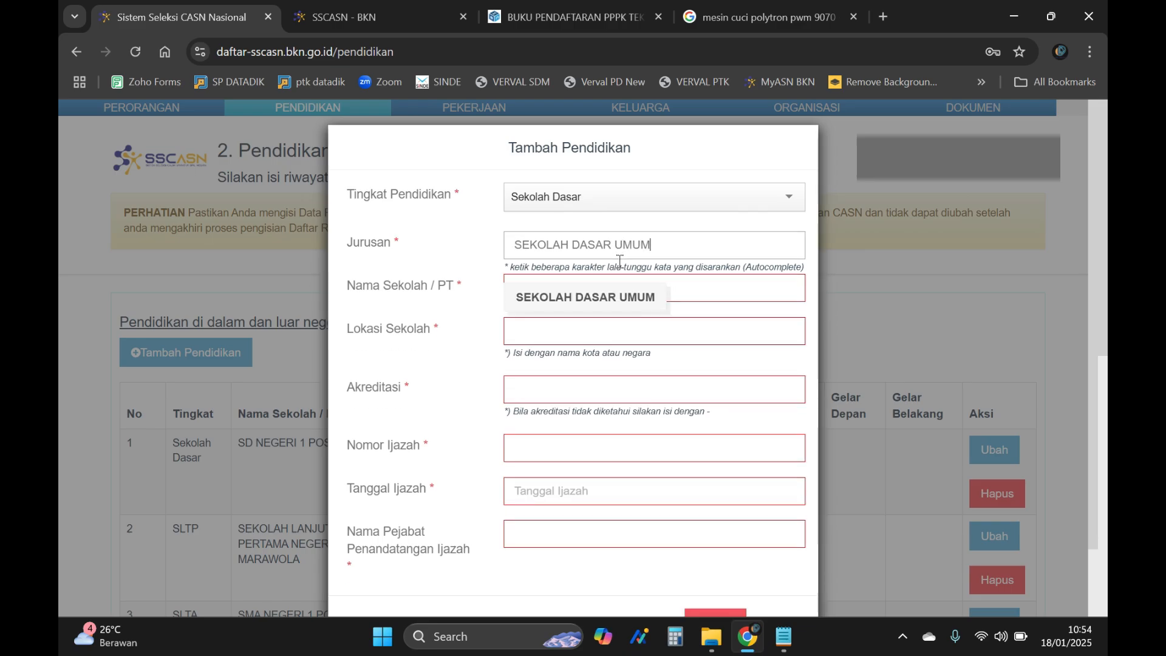
click(551, 299)
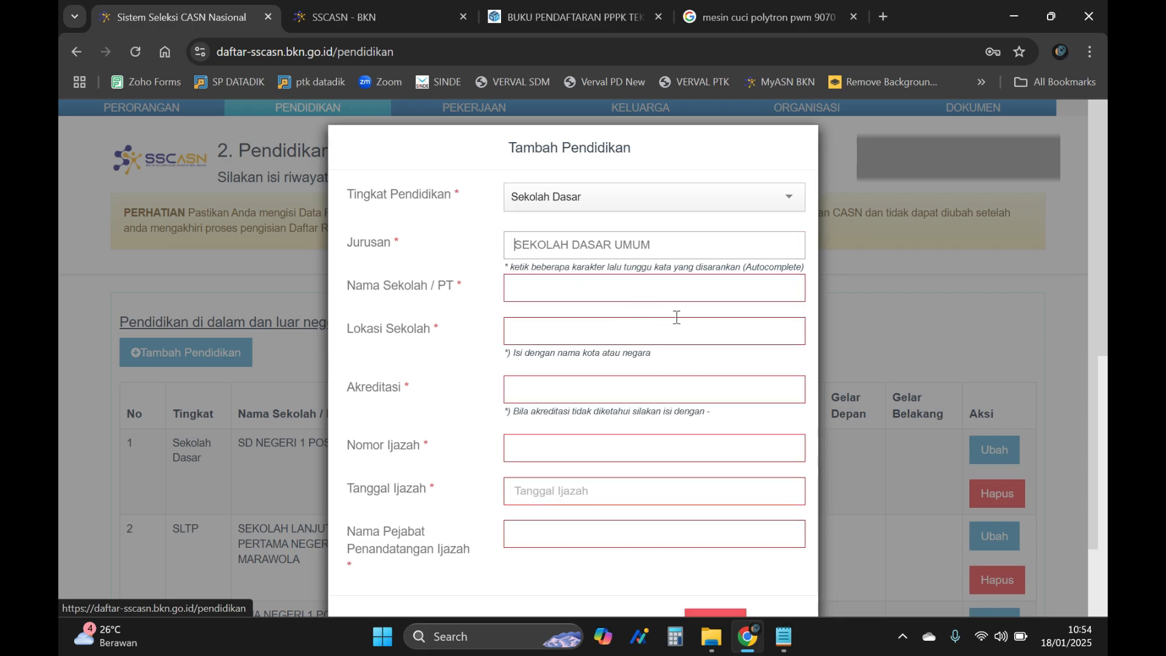
click(543, 289)
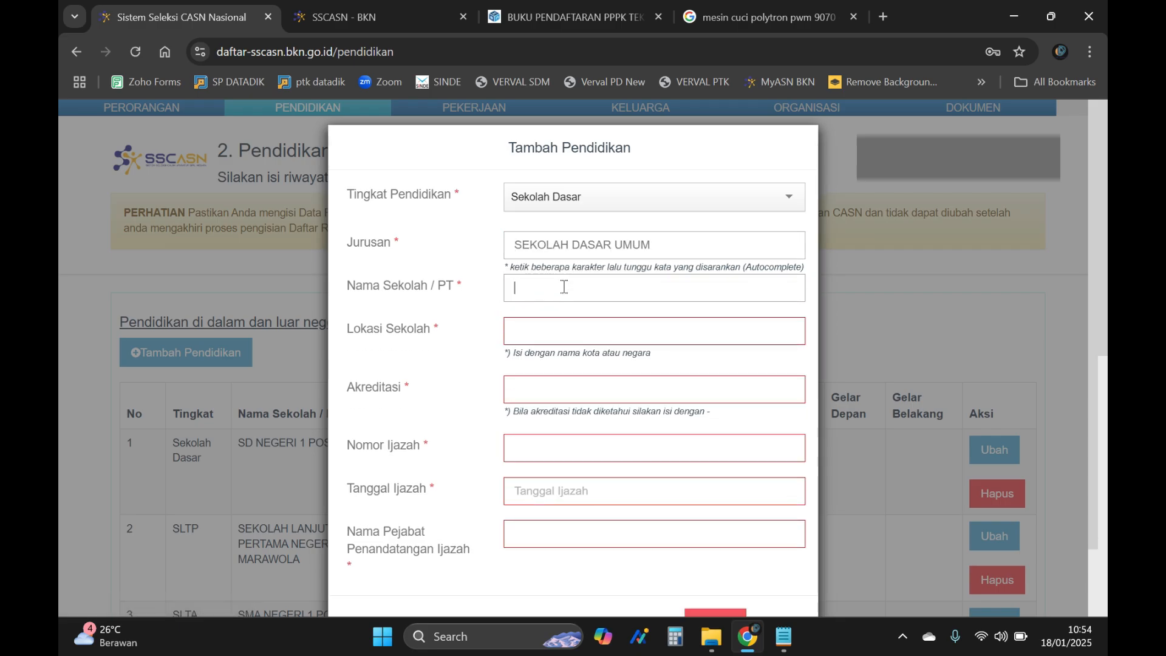
text(SDN)
text(EKOLAH DAS)
text(AR NEGERI )
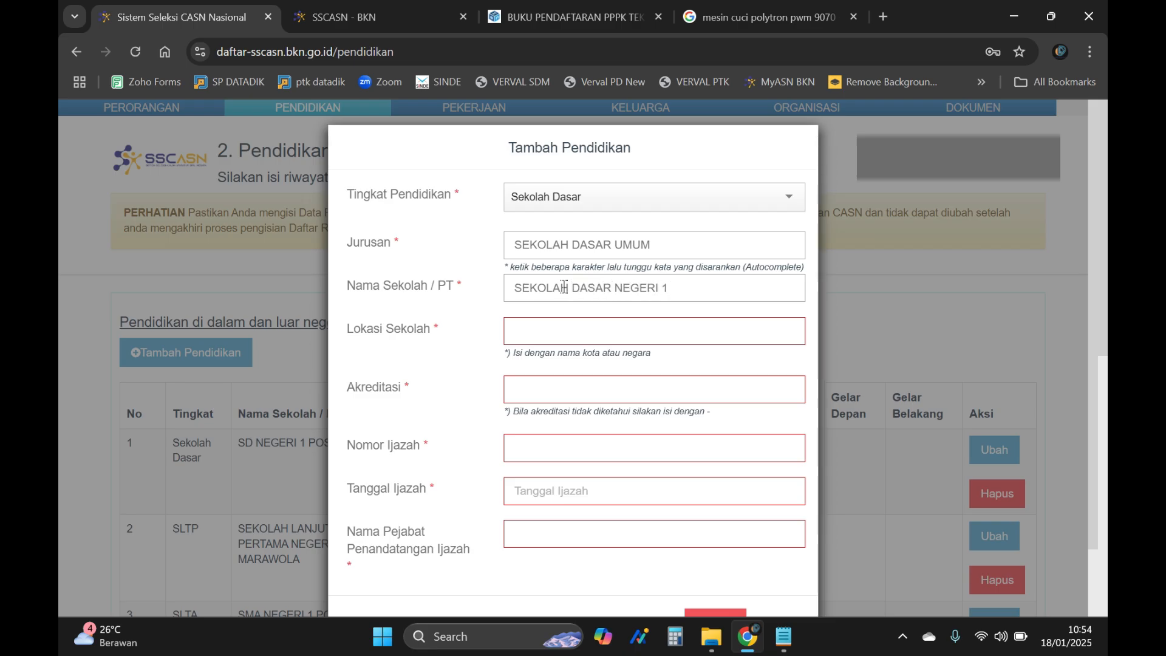
text(1 POSO)
- Set Lokasi Sekolah to POSO (KAB) and fill in Akreditasi with "-"
click(585, 327)
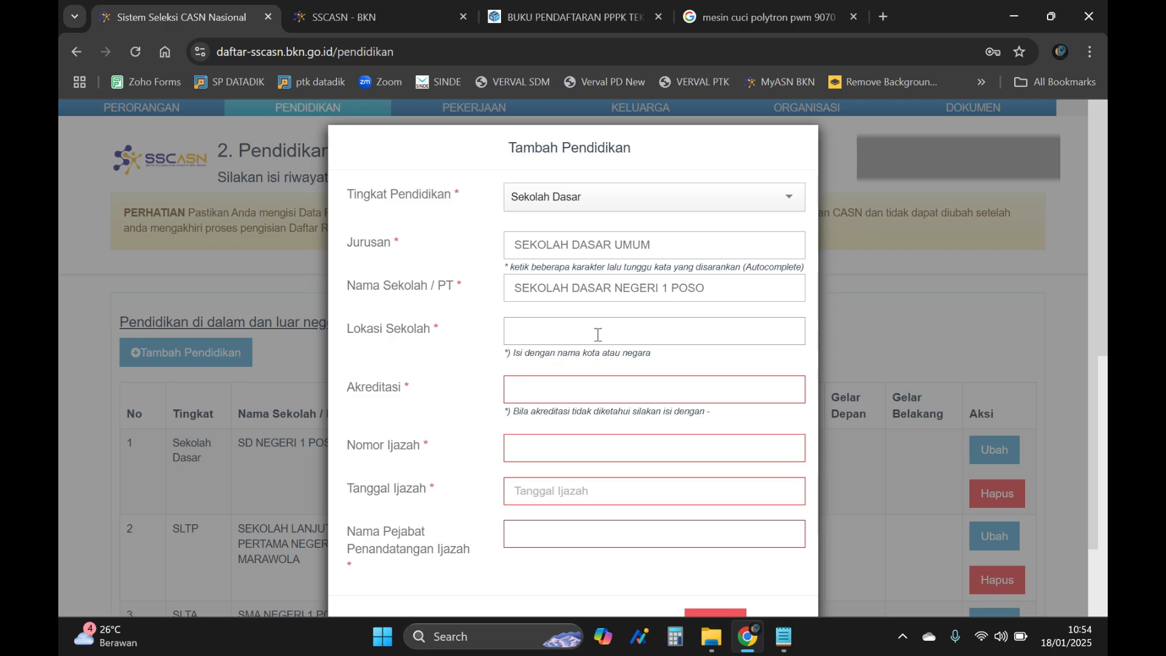
text(POSO)
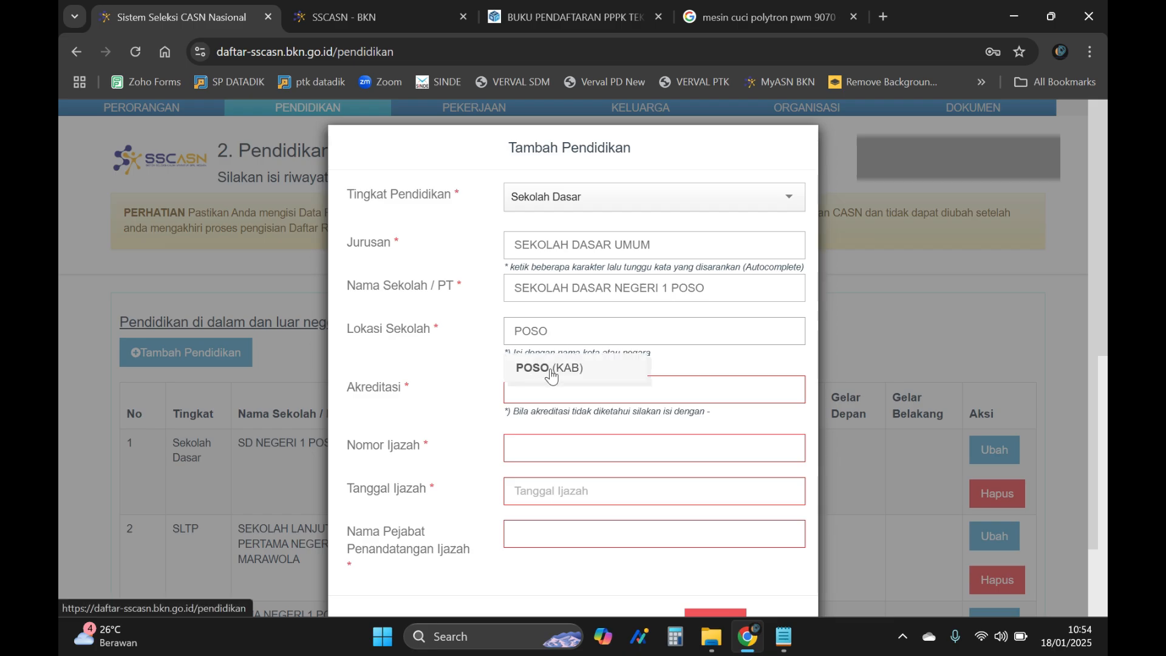
click(585, 373)
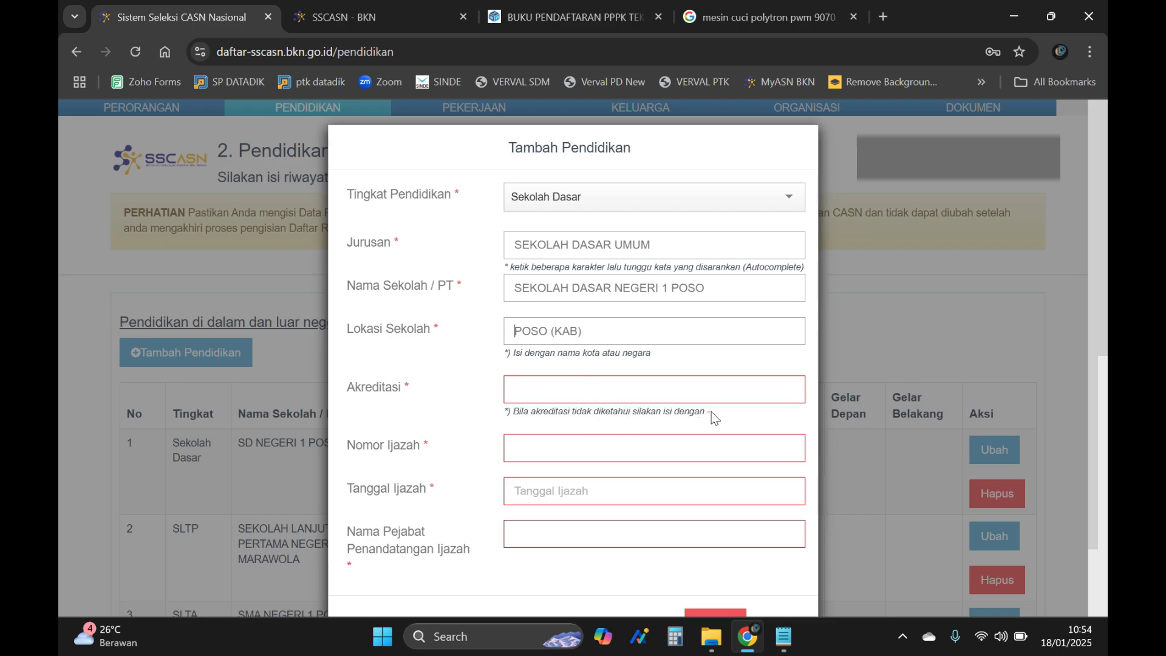
click(652, 384)
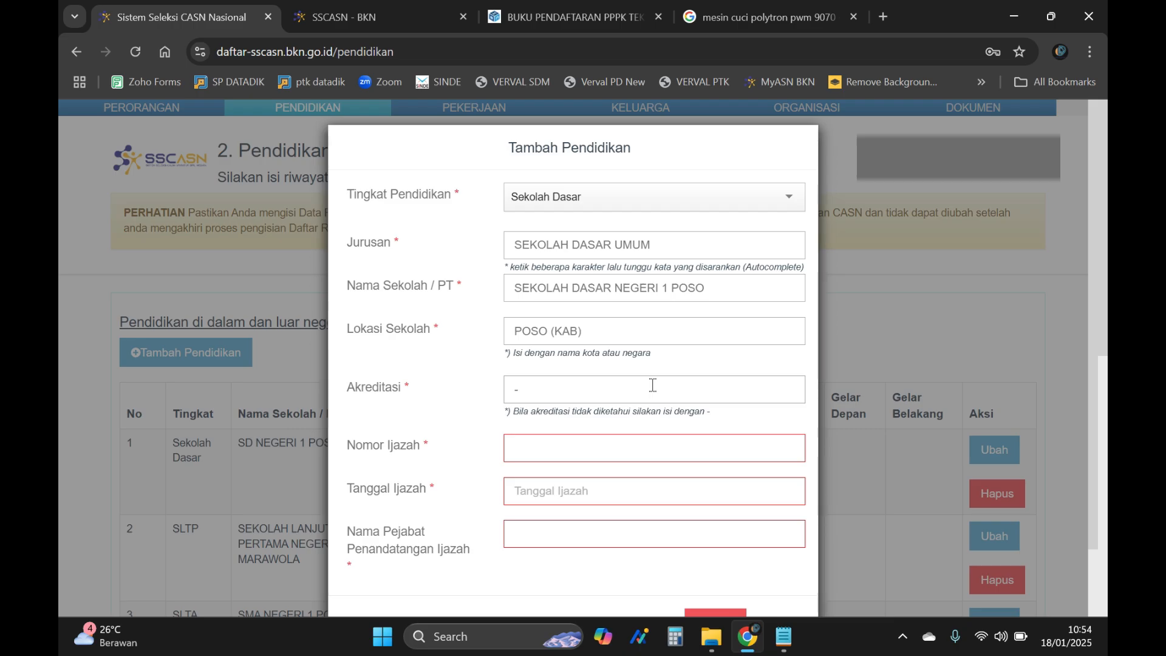
click(620, 442)
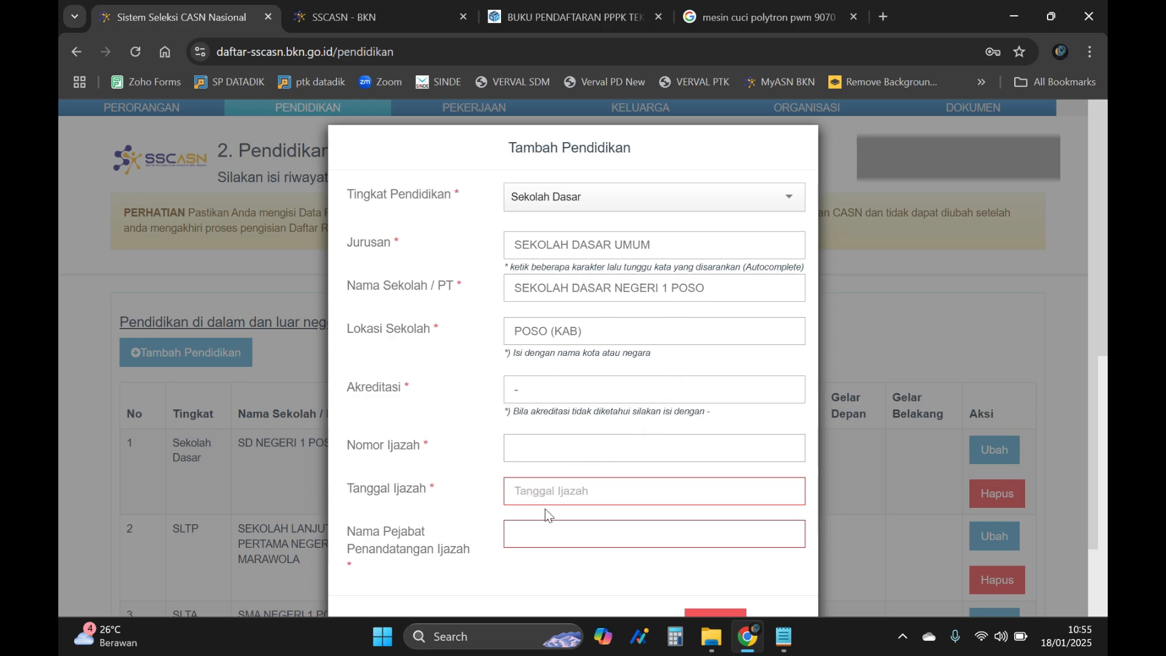
scroll(531, 541, down, 1)
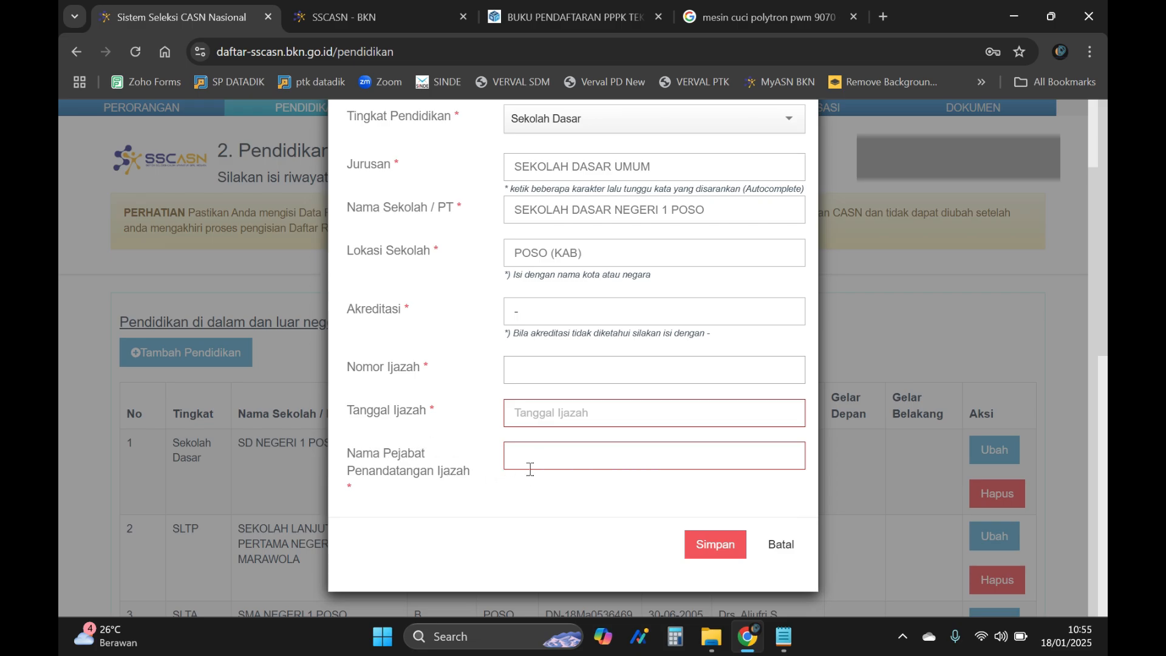
scroll(530, 468, up, 1)
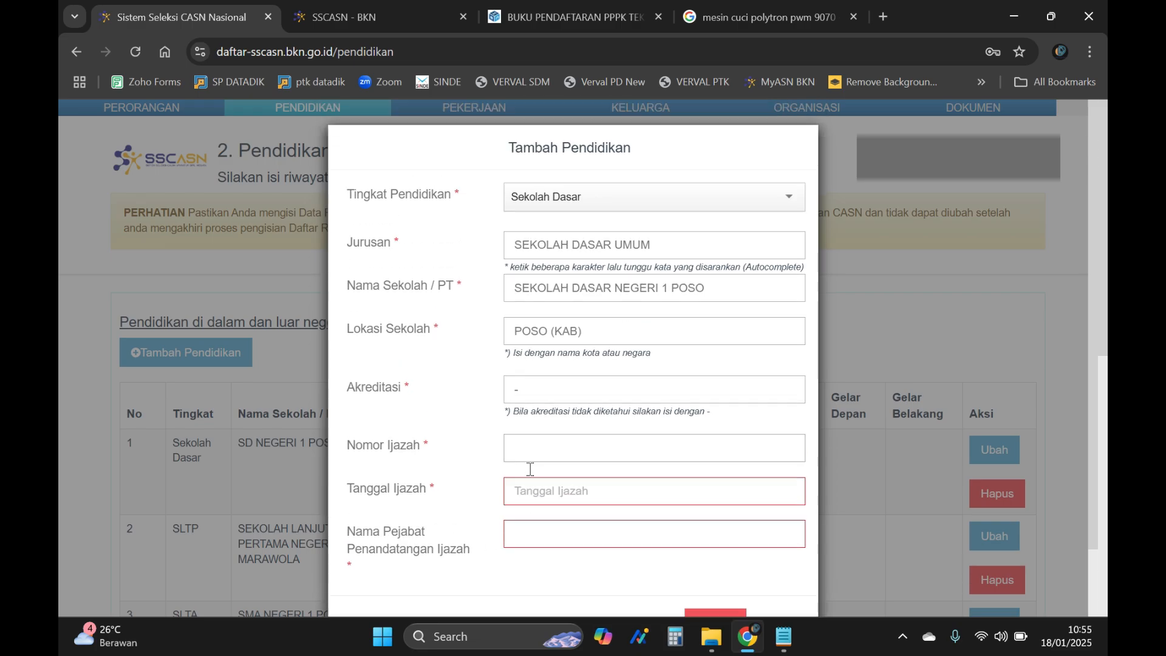
- Change the Tingkat Pendidikan to SLTA Kejuruan and choose SMK AKUNTANSI as the Jurusan
click(603, 196)
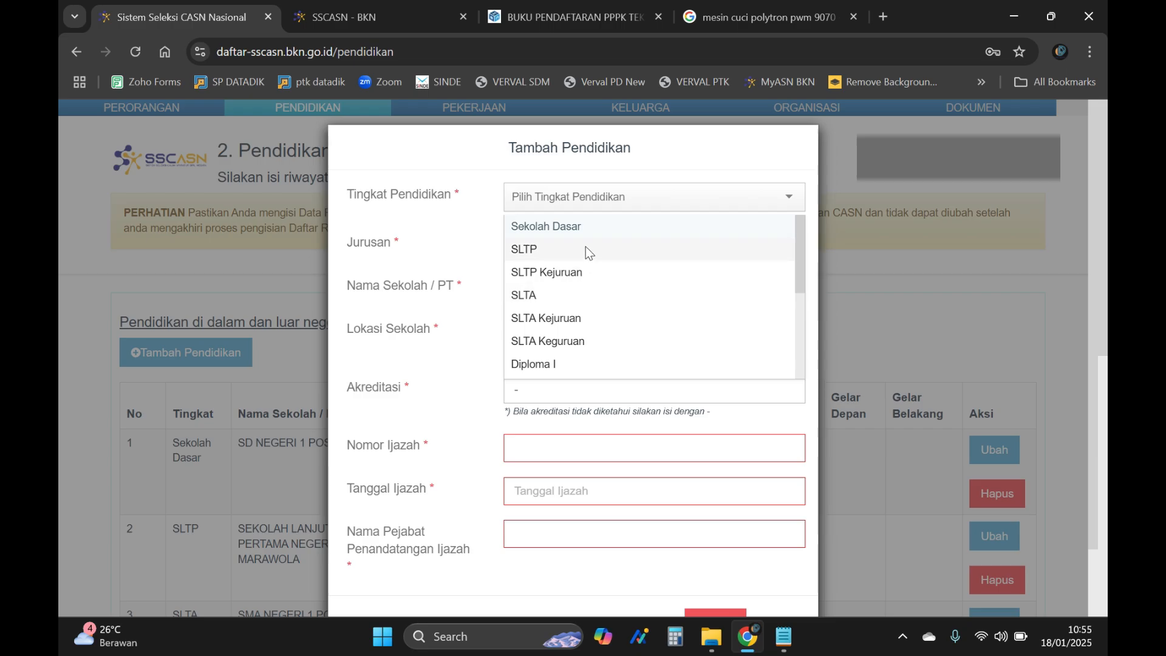
scroll(585, 249, down, 4)
scroll(587, 269, up, 4)
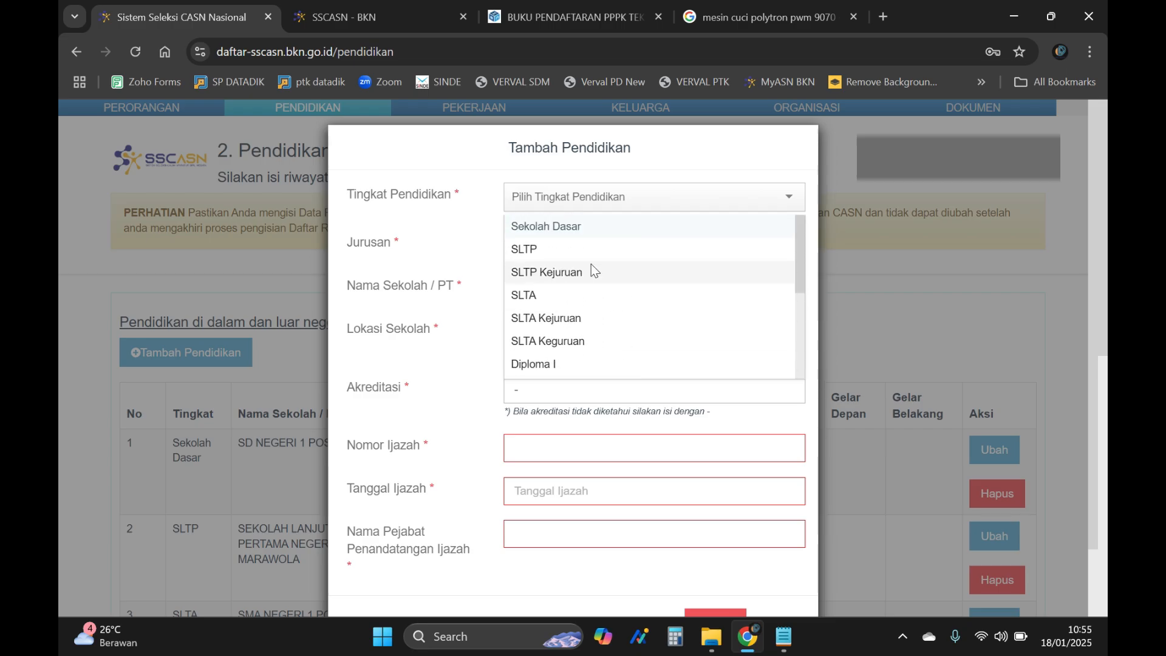
click(551, 319)
click(559, 246)
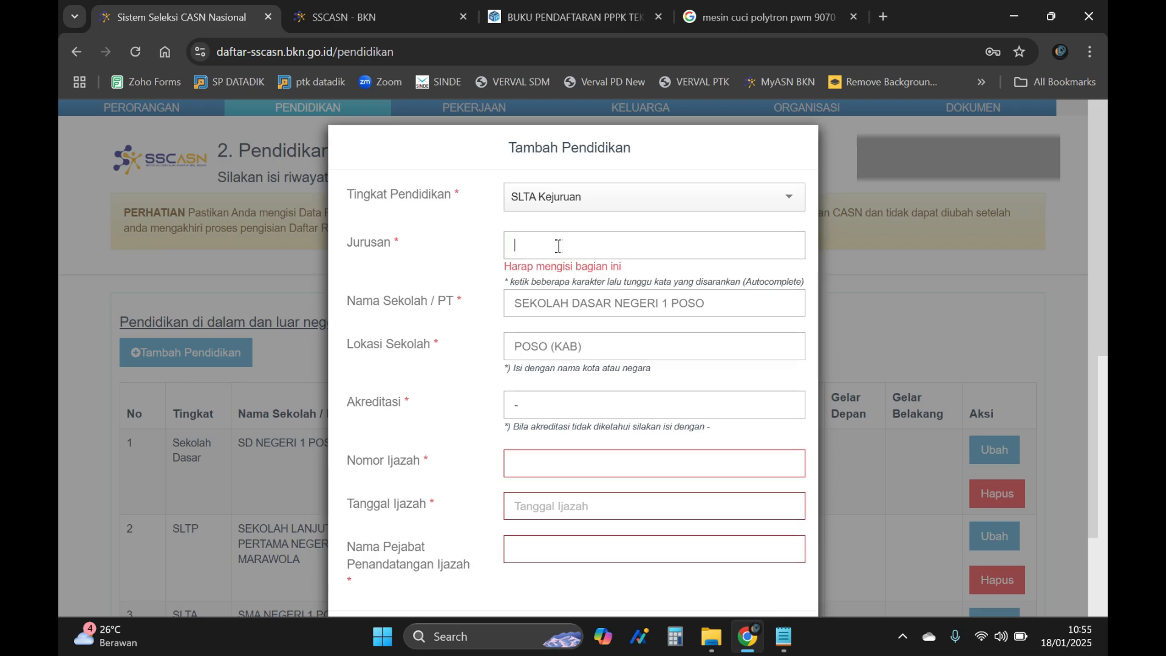
text(AKUNTAN)
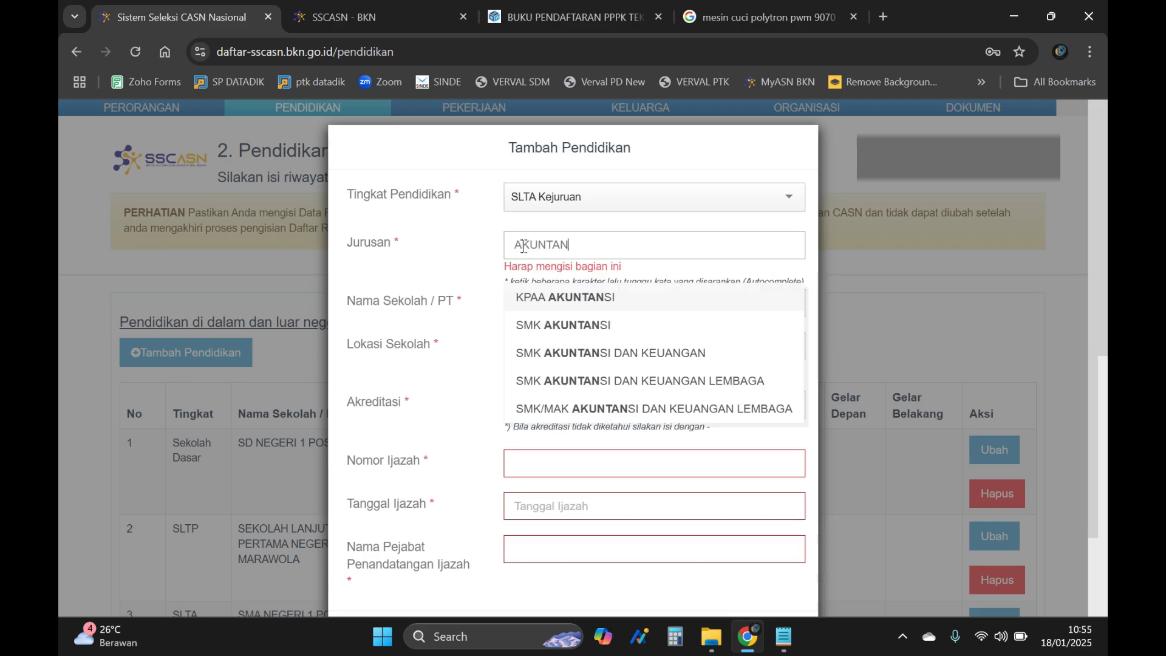
click(592, 326)
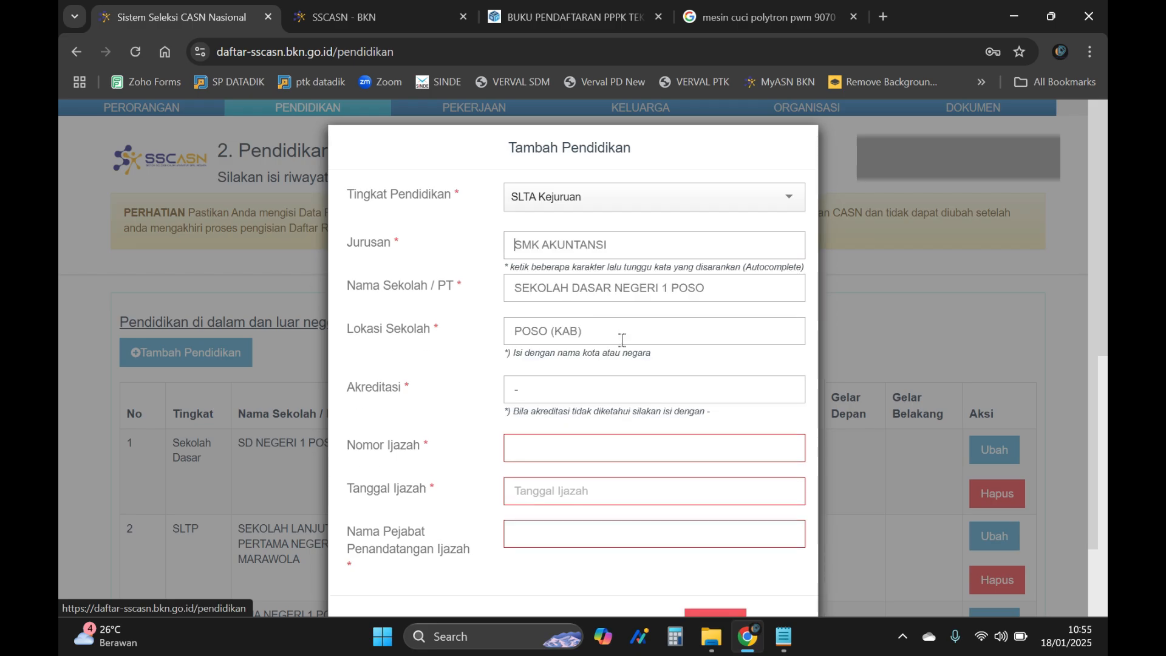
- Replace the Jurusan with "PERKANTO" to look up the matching SMK majors
triple_click(613, 242)
text(PERKANTO)
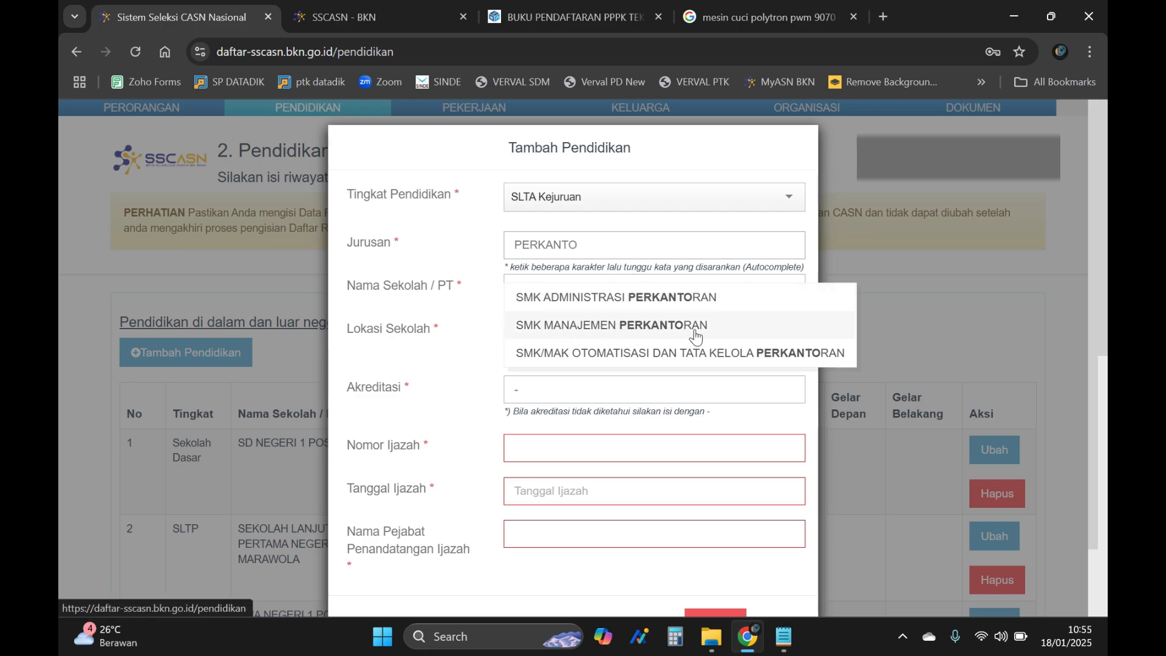
click(435, 249)
- Change the Tingkat Pendidikan of the new entry to S-1/Sarjana
click(552, 200)
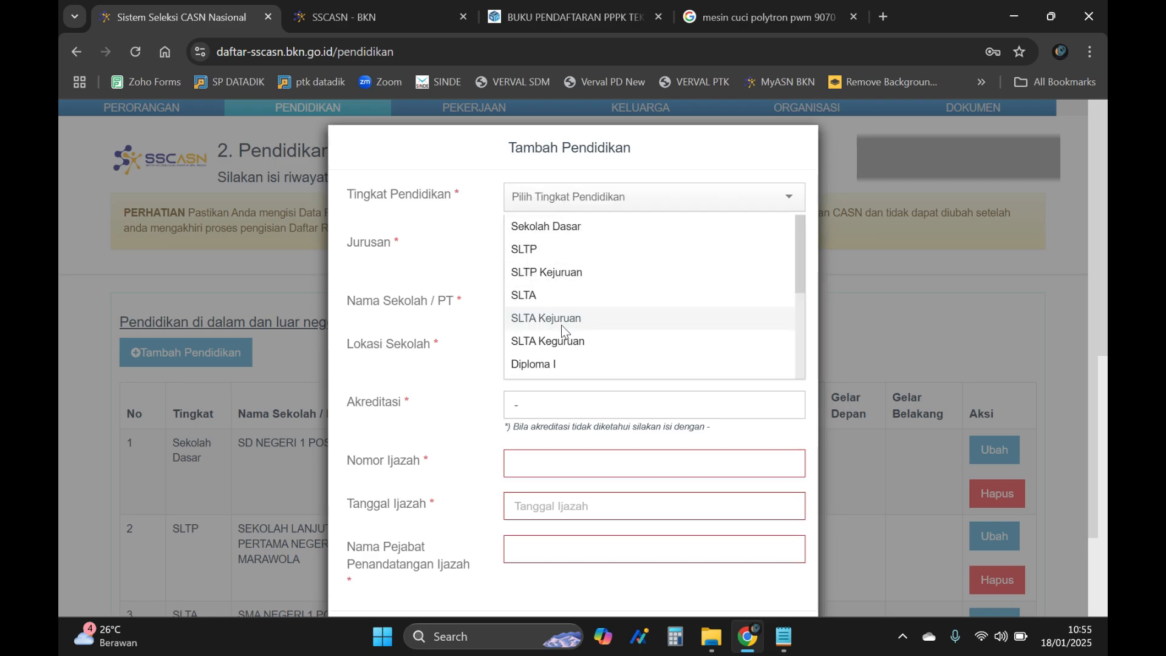
scroll(561, 325, down, 3)
click(563, 296)
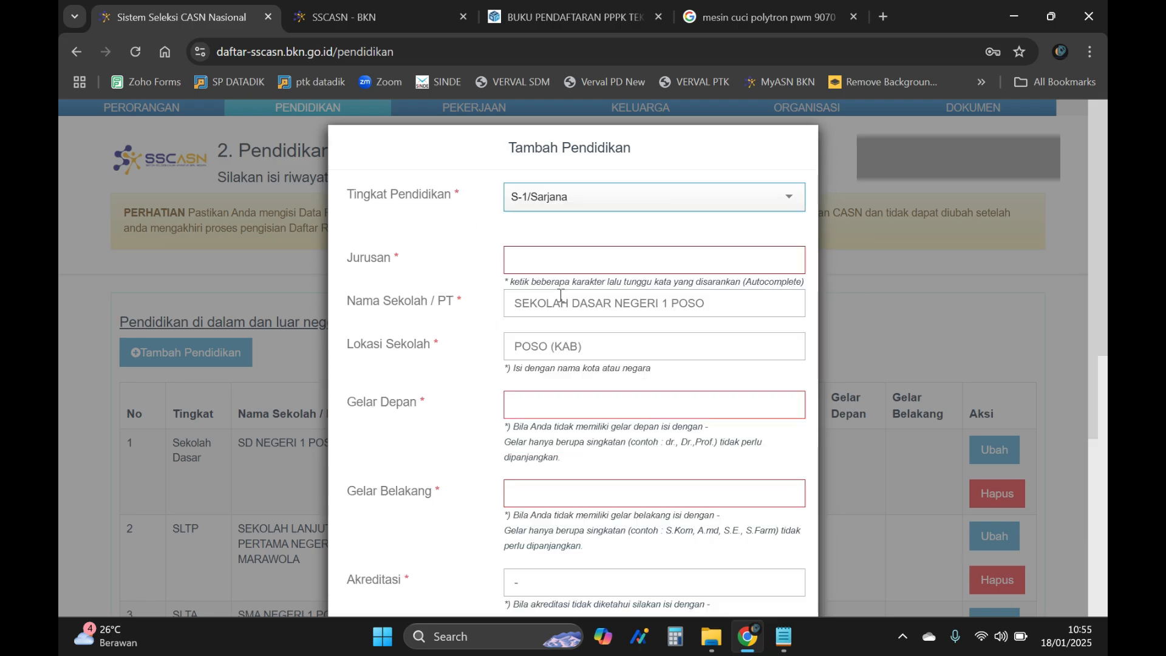
- Search the Jurusan suggestions for BAHASA INDONESIA and look through the matching study programmes
click(556, 265)
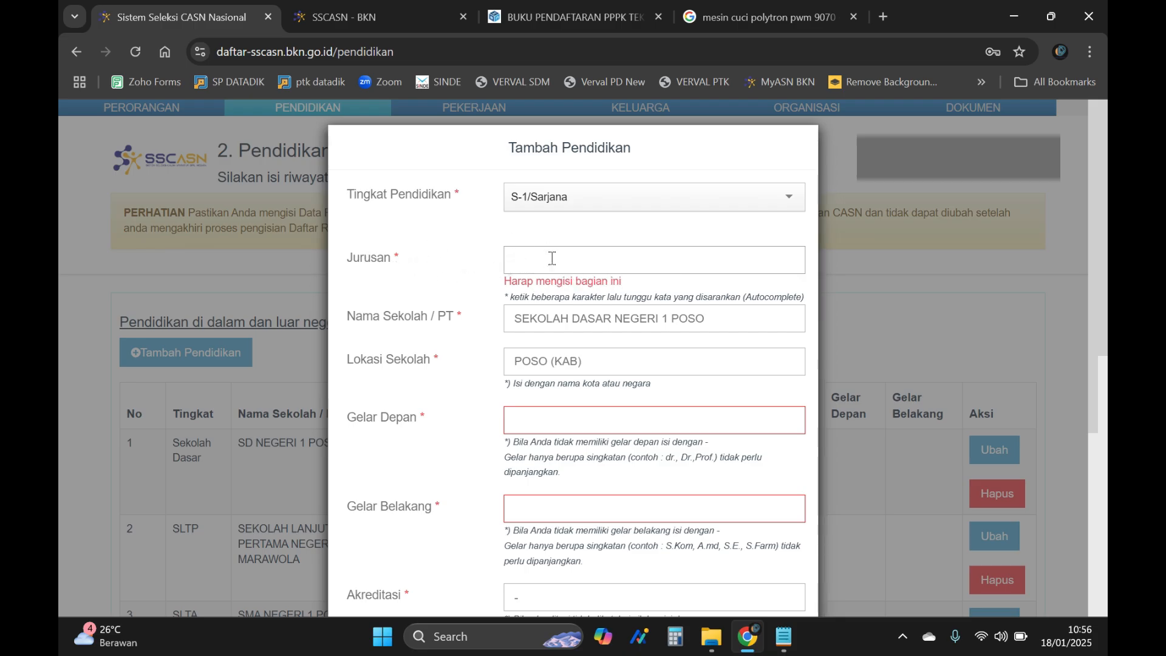
text(BAHASA)
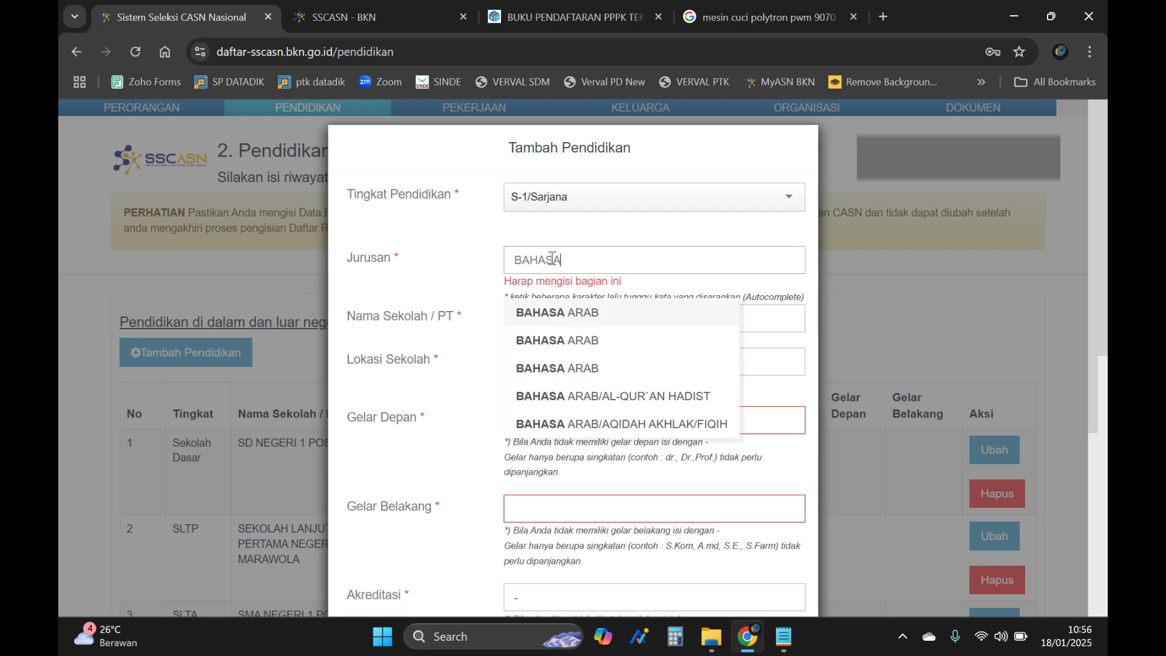
scroll(625, 273, down, 3)
scroll(625, 273, up, 3)
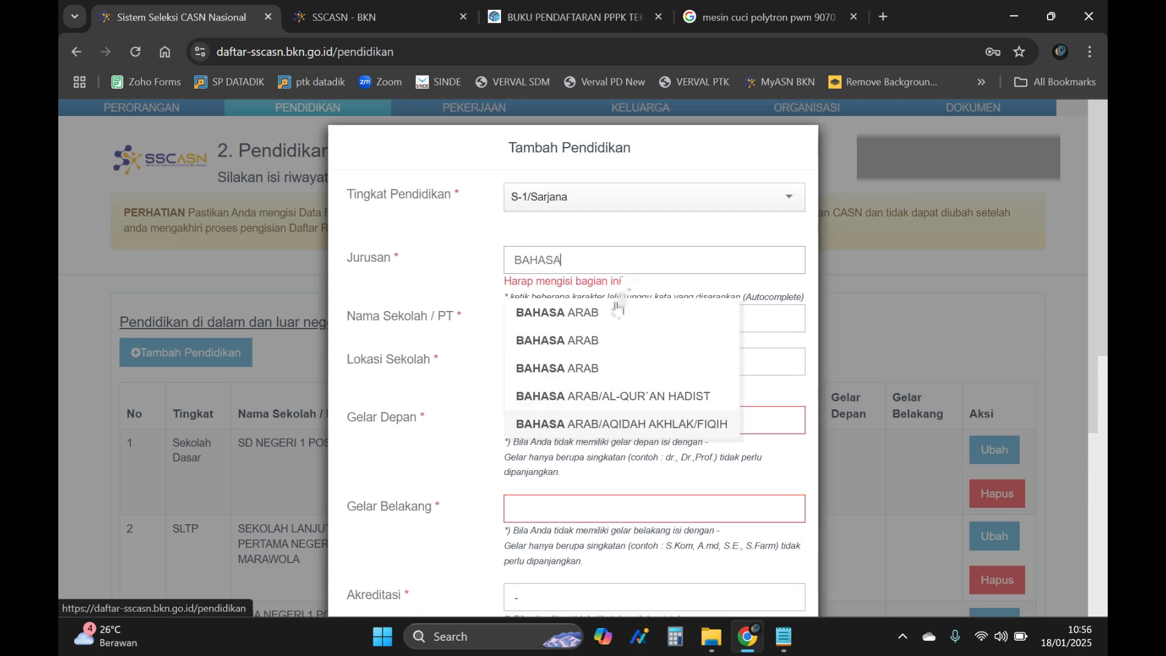
text(INDONESIA)
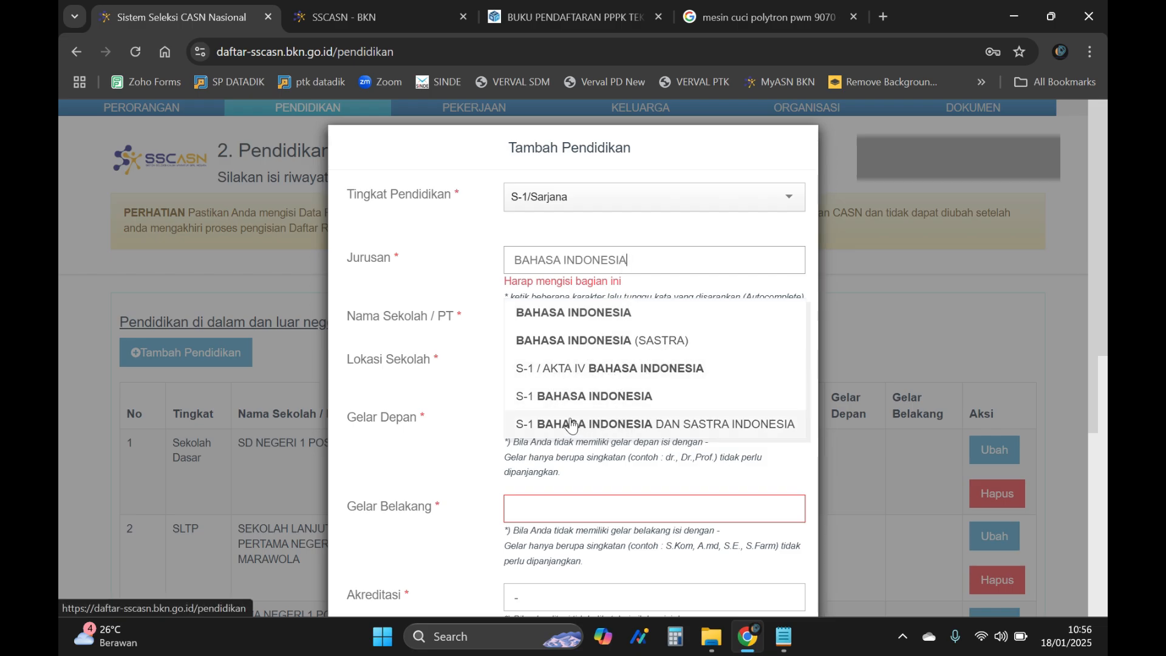
scroll(693, 364, down, 1)
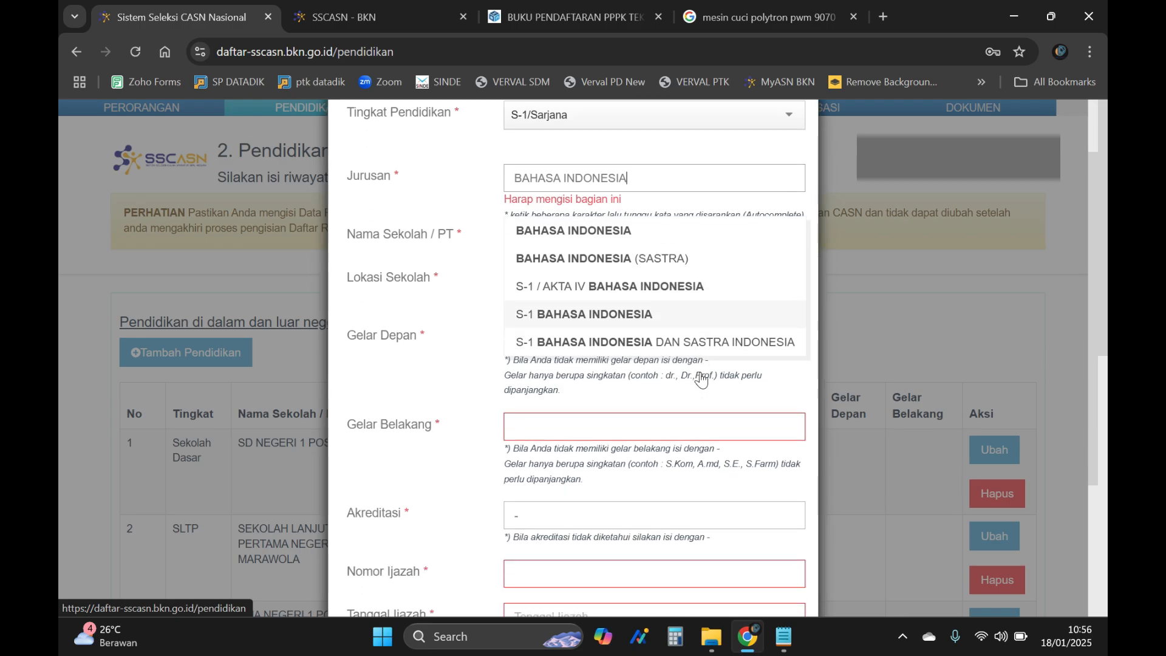
- Search the Jurusan suggestions for "MATEMATIK" and look through the matching study programmes
key(ctrl+a)
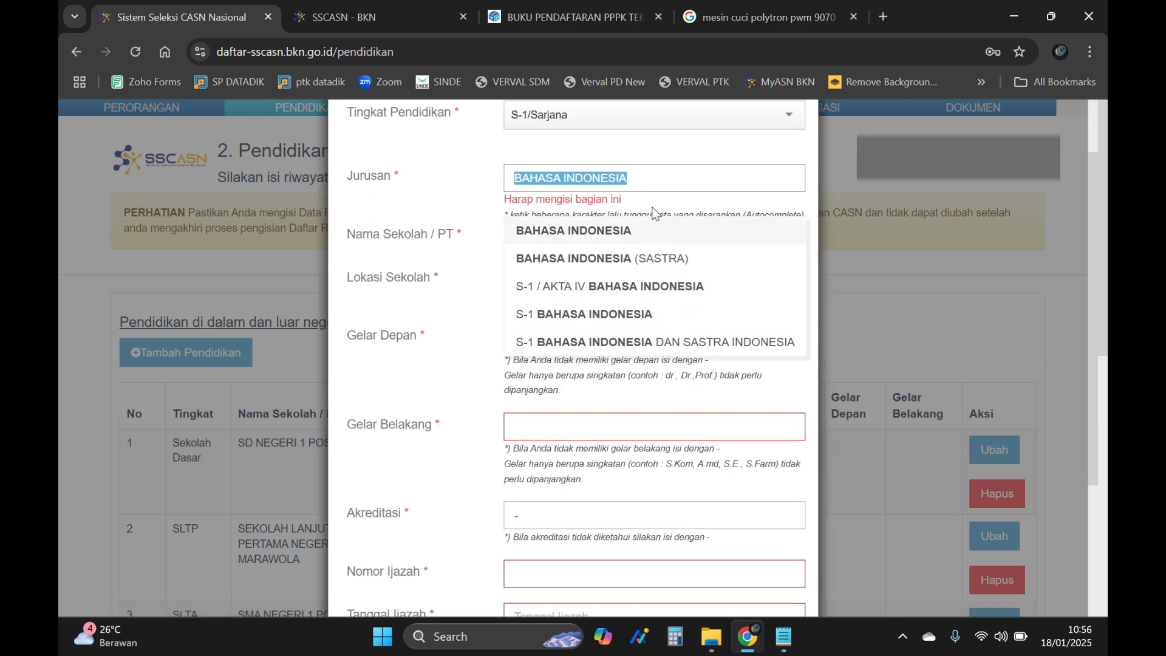
text(MATEMATIK)
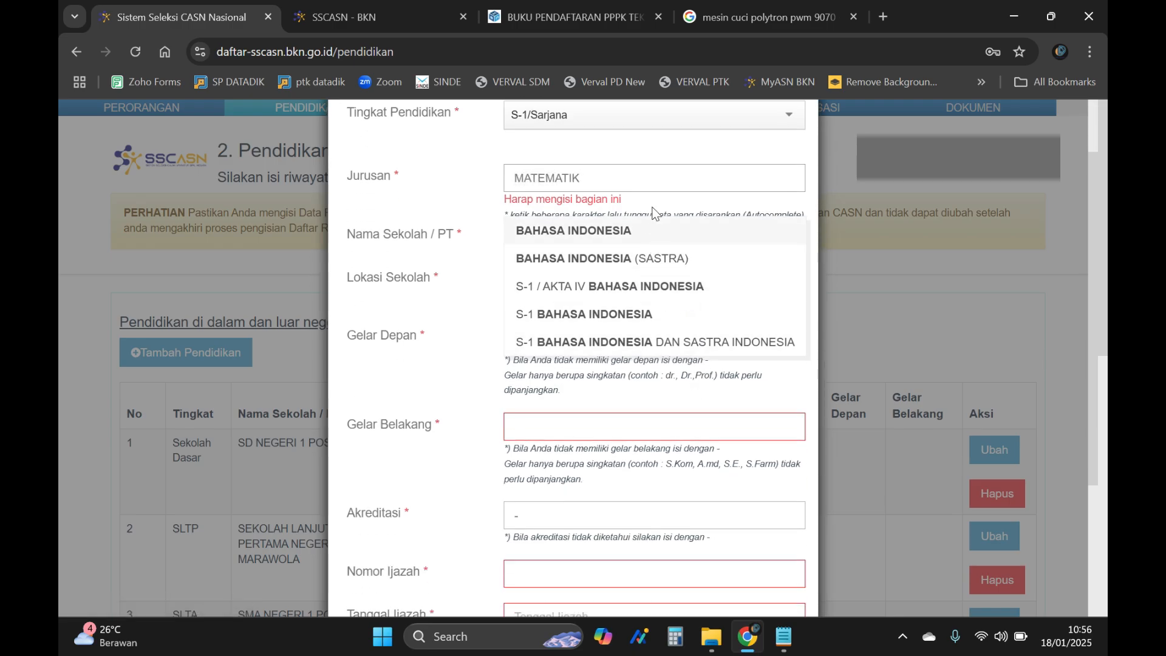
text(A)
scroll(631, 273, down, 2)
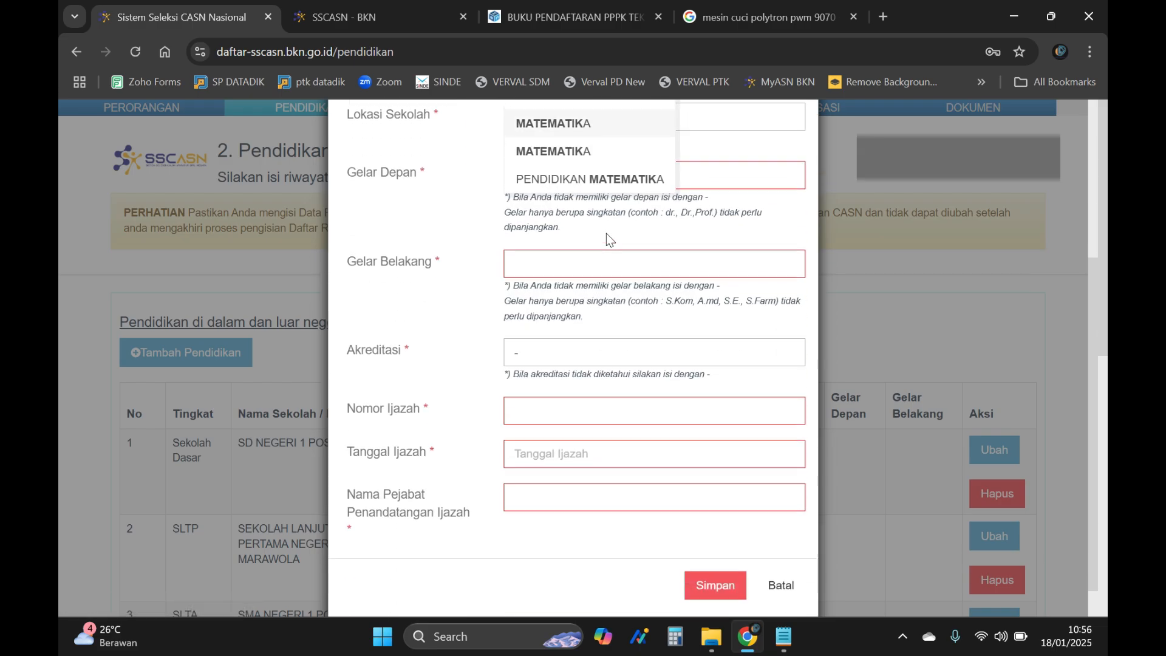
scroll(605, 233, up, 3)
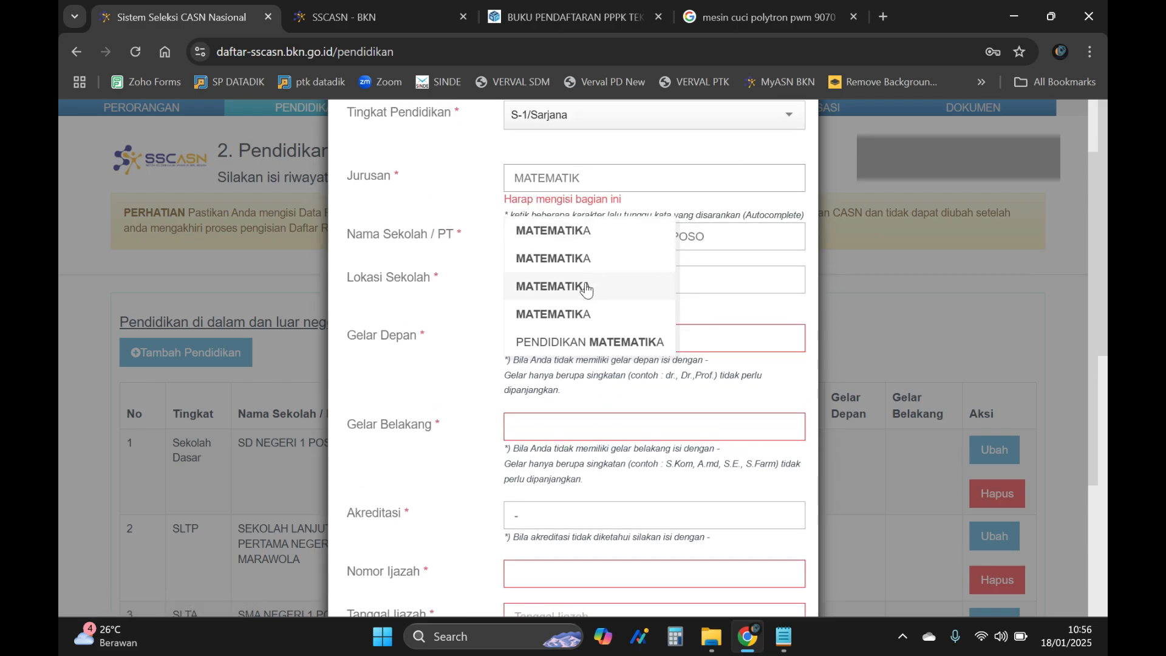
click(452, 188)
- Change the Tingkat Pendidikan of the new education entry to SLTP
scroll(452, 188, up, 2)
click(574, 201)
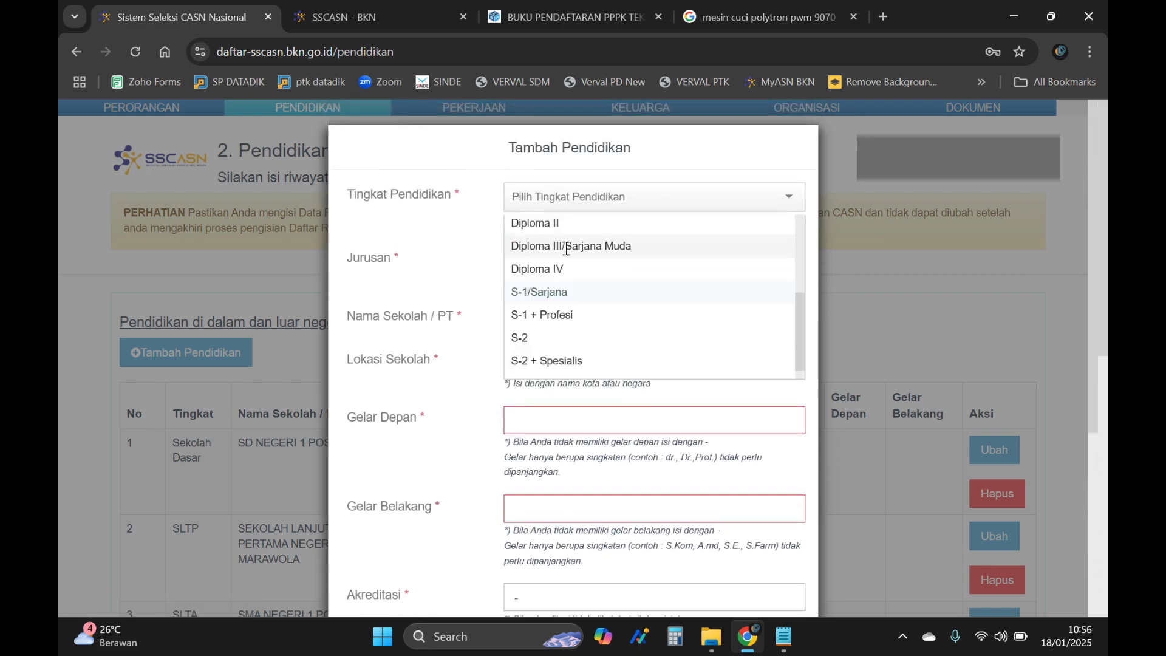
scroll(565, 249, up, 3)
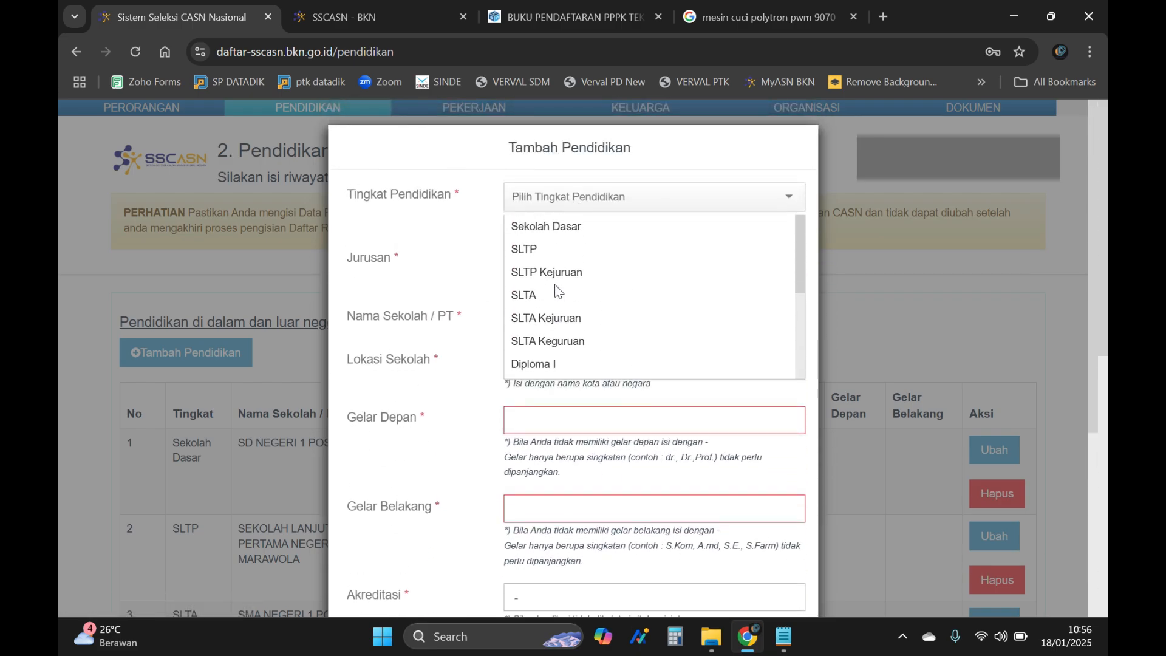
click(532, 250)
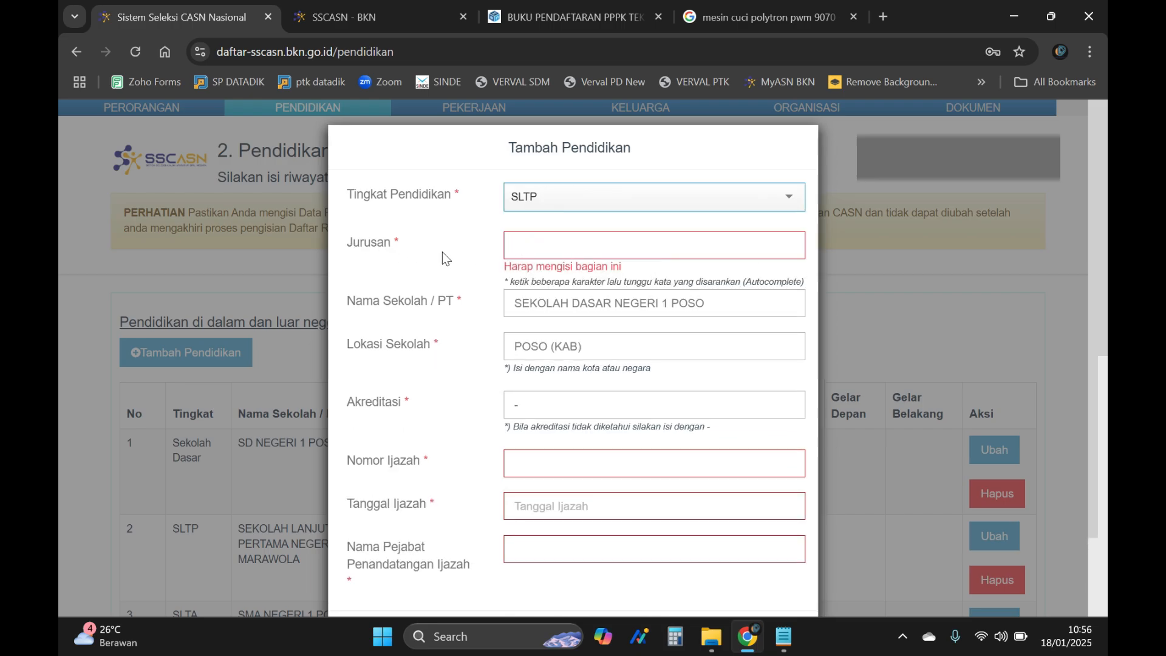
- Search the Jurusan suggestions for "UMUM", choose SLTP UMUM, and discard the new education entry without saving
click(537, 245)
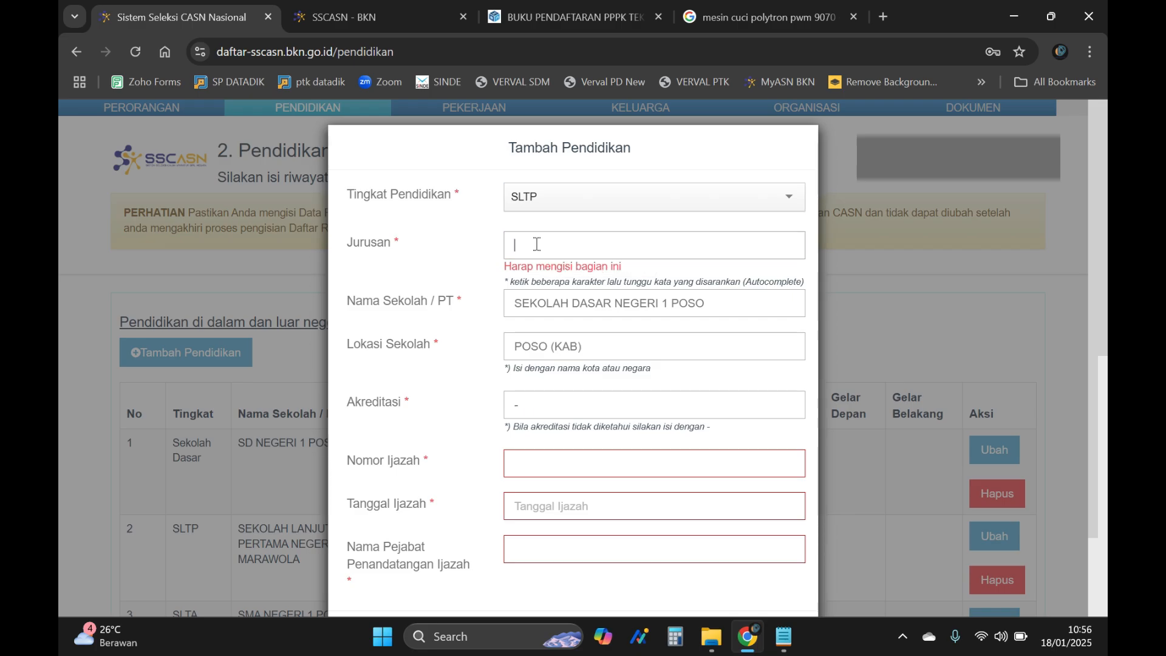
text(UMUM)
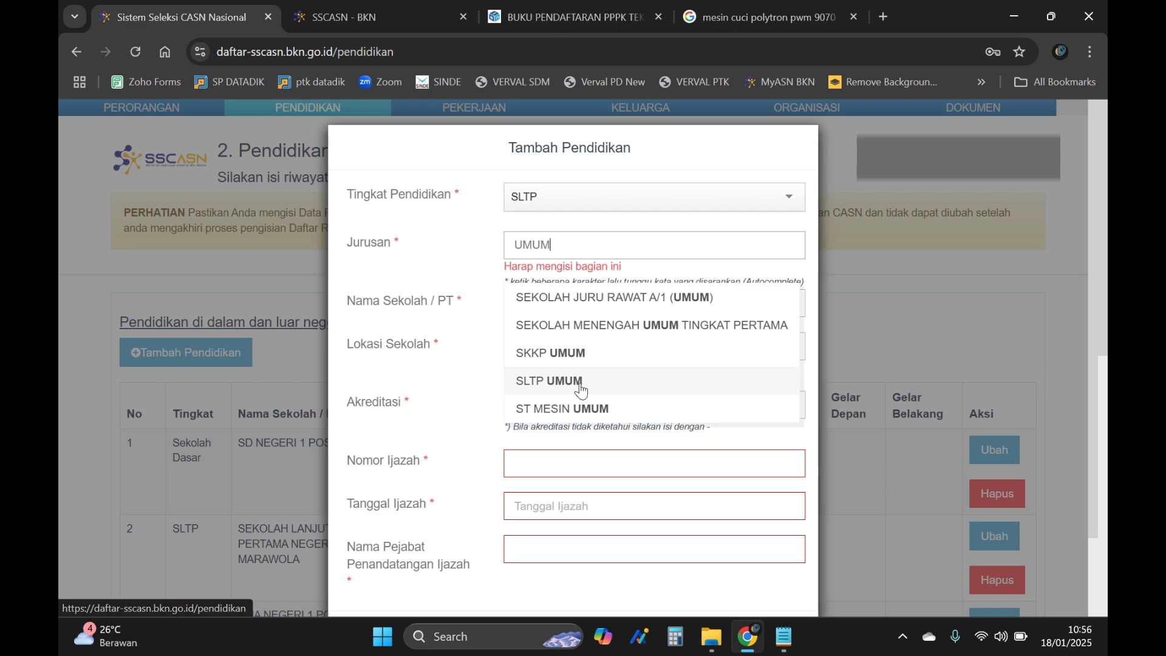
scroll(579, 386, down, 2)
click(579, 299)
scroll(583, 291, up, 2)
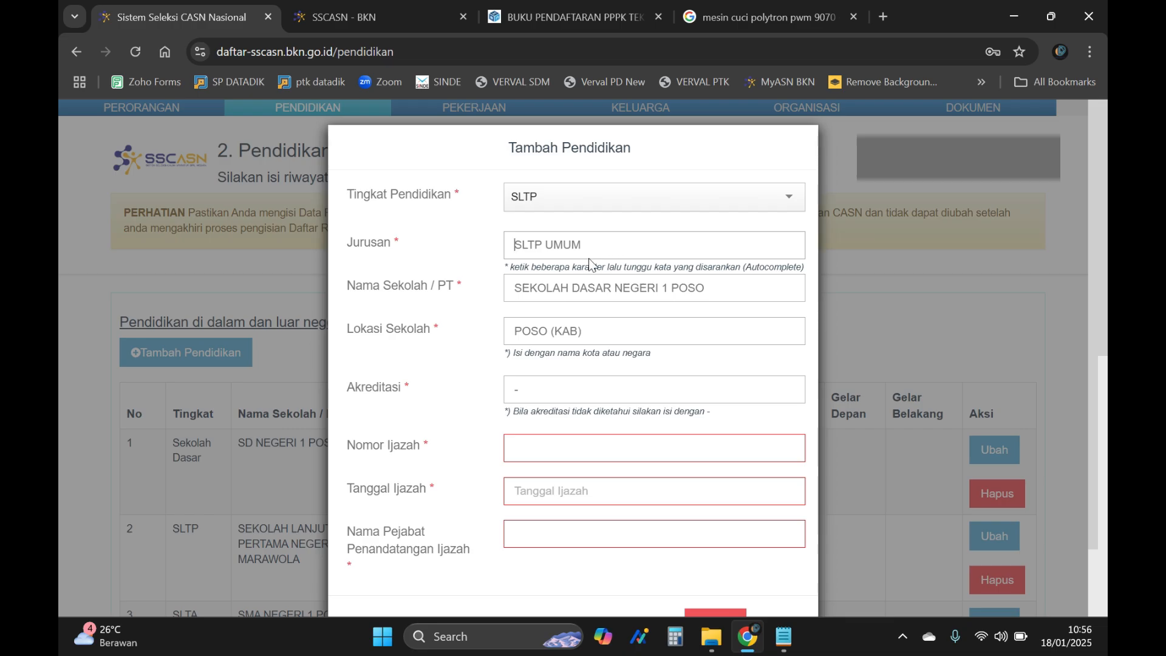
scroll(634, 331, down, 1)
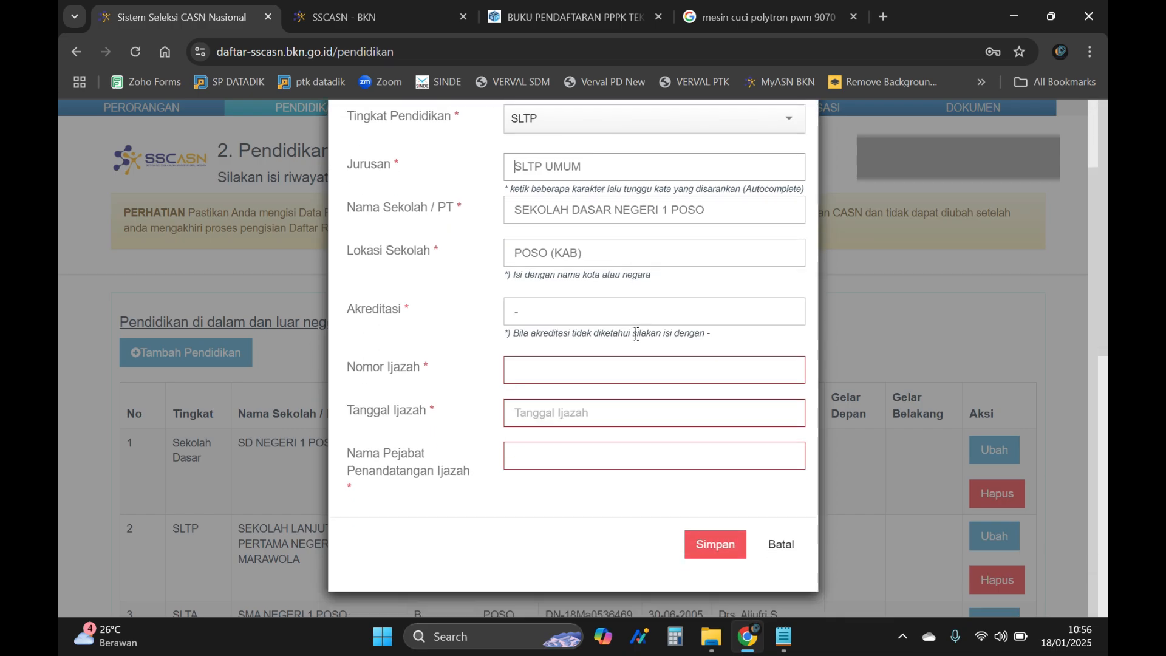
click(769, 544)
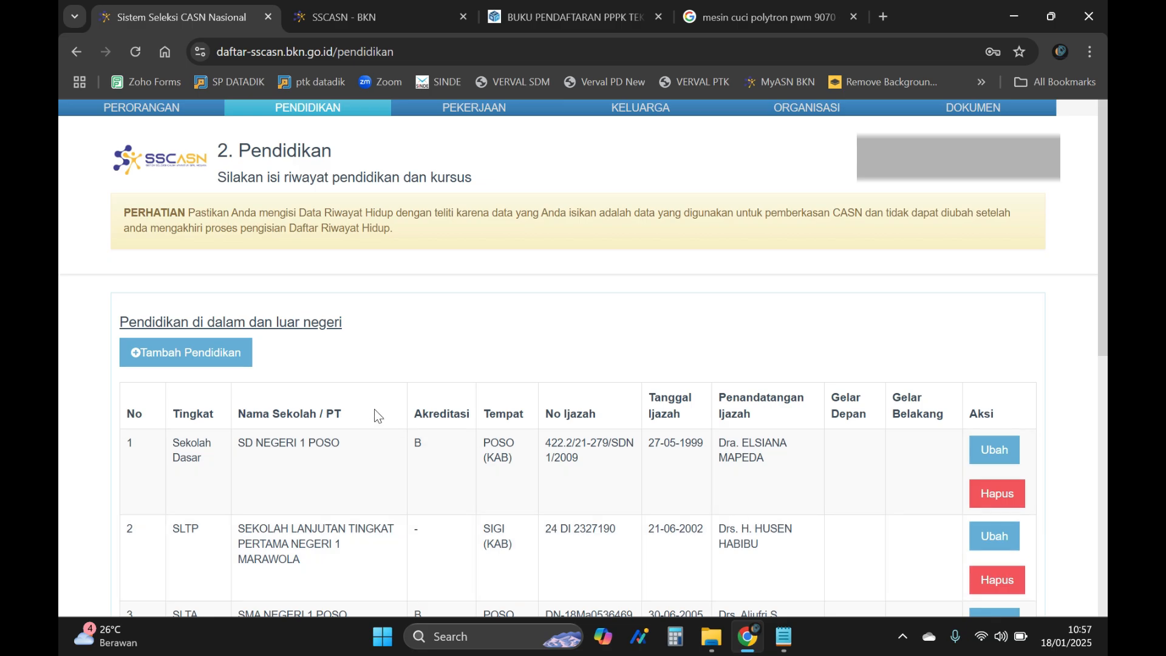
- Review the education entries, the Kursus/Latihan section and the filling rules, and continue to the Pekerjaan section
scroll(364, 404, down, 2)
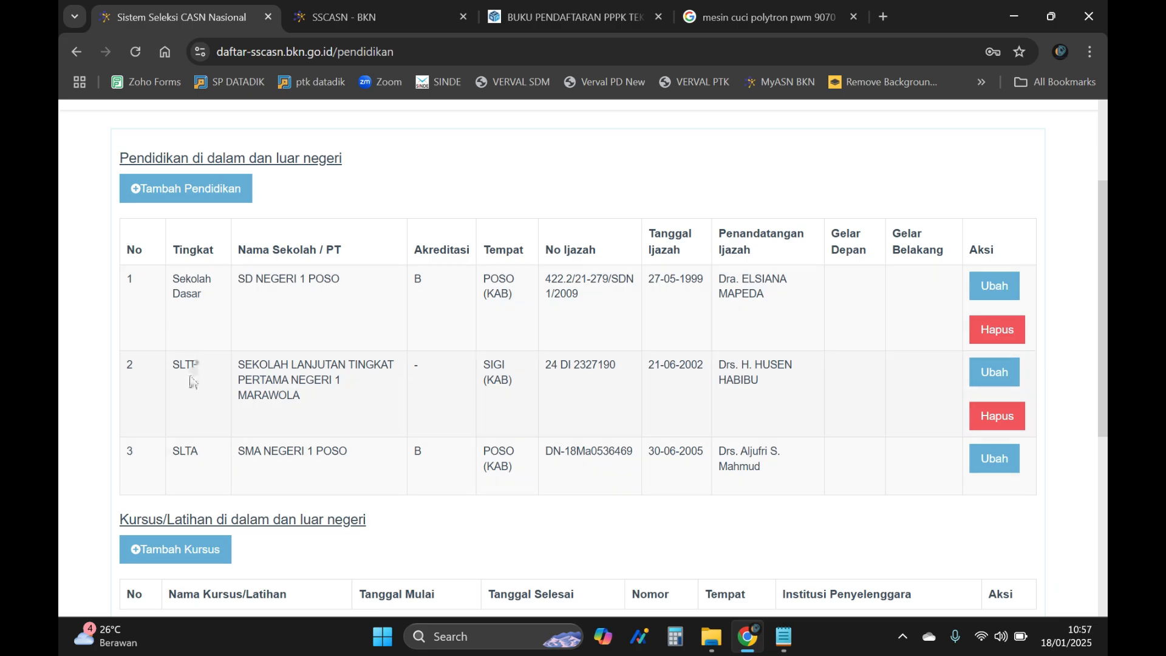
scroll(388, 412, down, 4)
scroll(389, 413, down, 2)
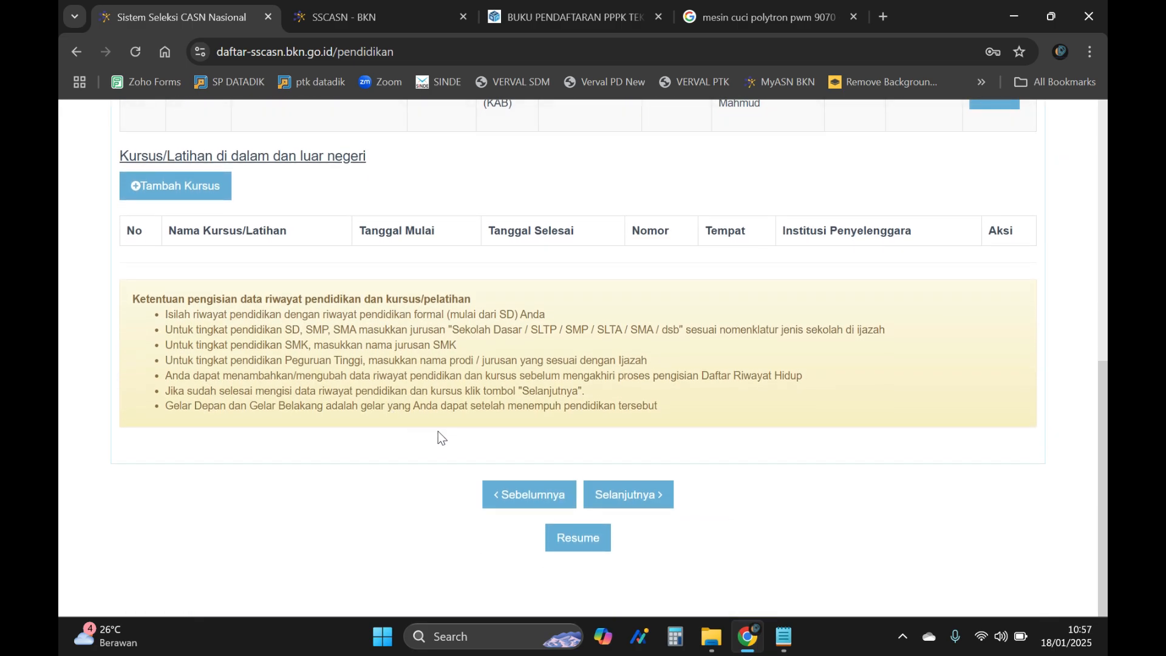
scroll(668, 435, up, 5)
scroll(668, 435, down, 5)
scroll(650, 444, up, 7)
scroll(672, 471, down, 7)
click(627, 501)
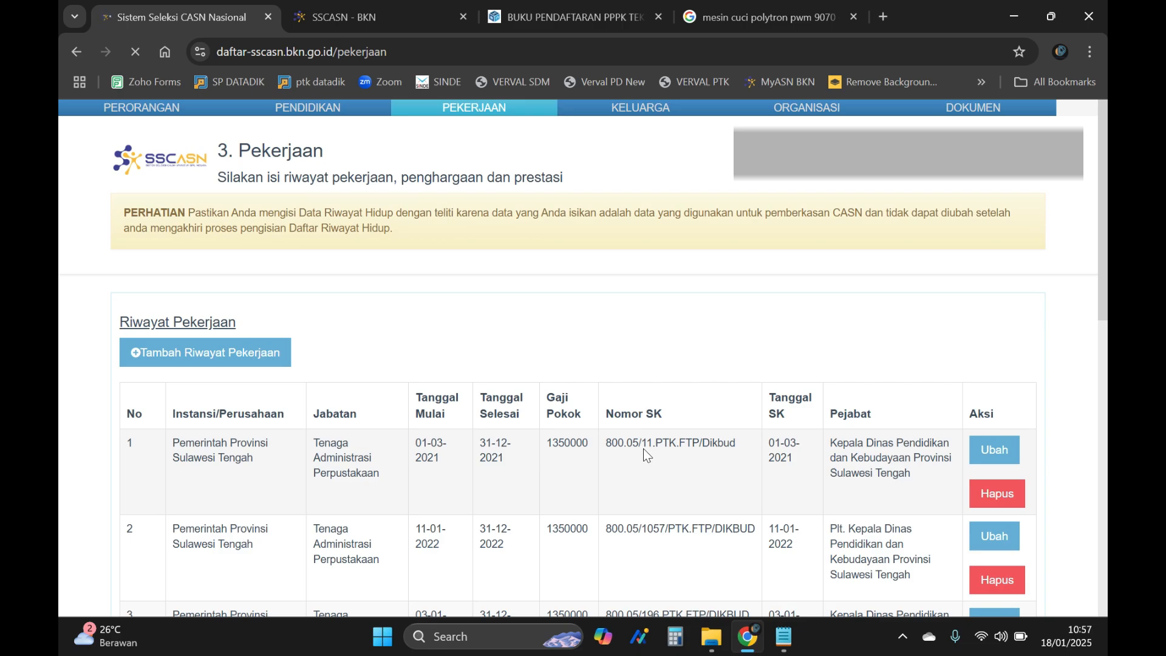
- Examine the Riwayat Pekerjaan entries, including institution, position, start and end dates, base salary and decree details
scroll(643, 448, down, 3)
scroll(643, 448, up, 2)
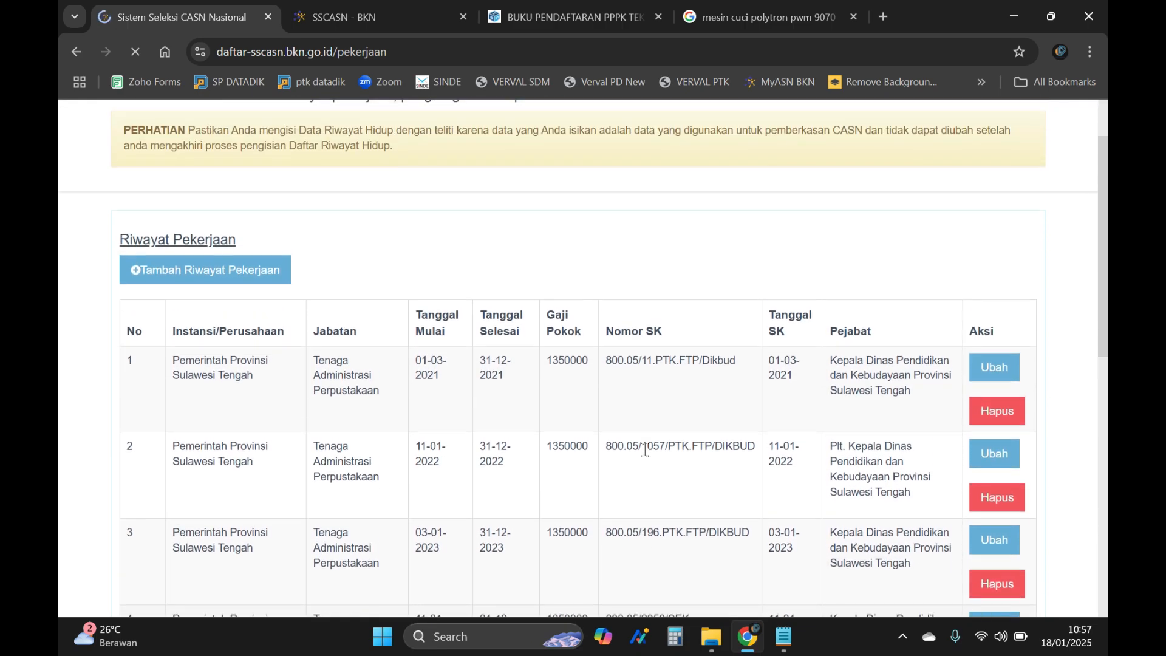
scroll(642, 448, down, 2)
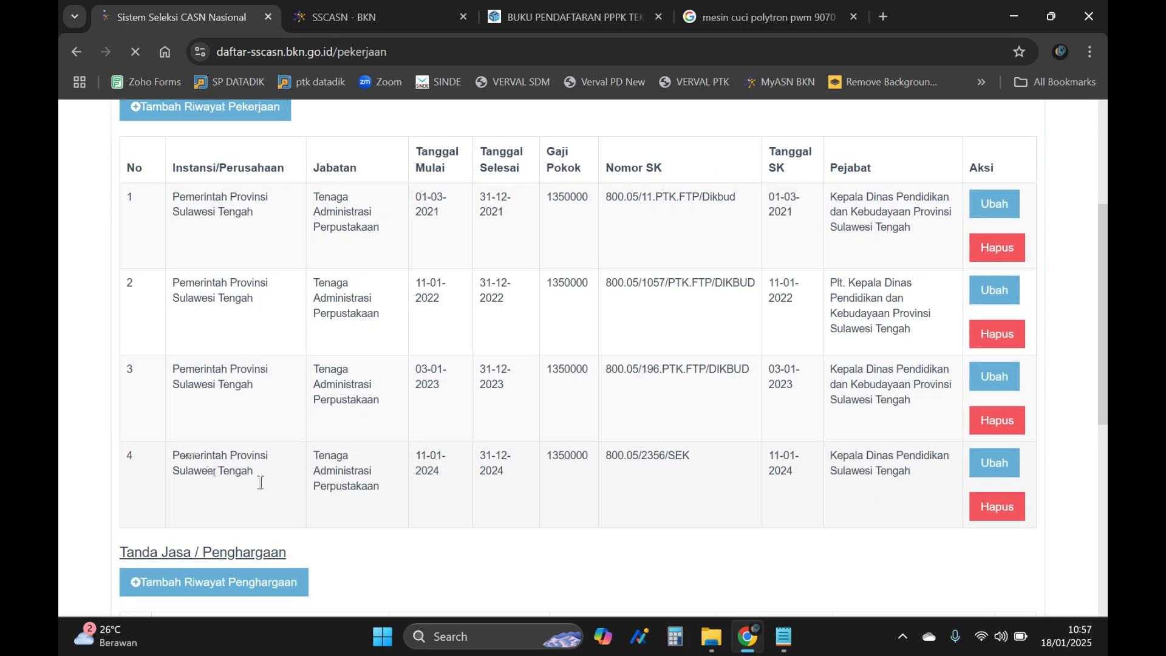
scroll(497, 326, up, 1)
scroll(496, 327, up, 1)
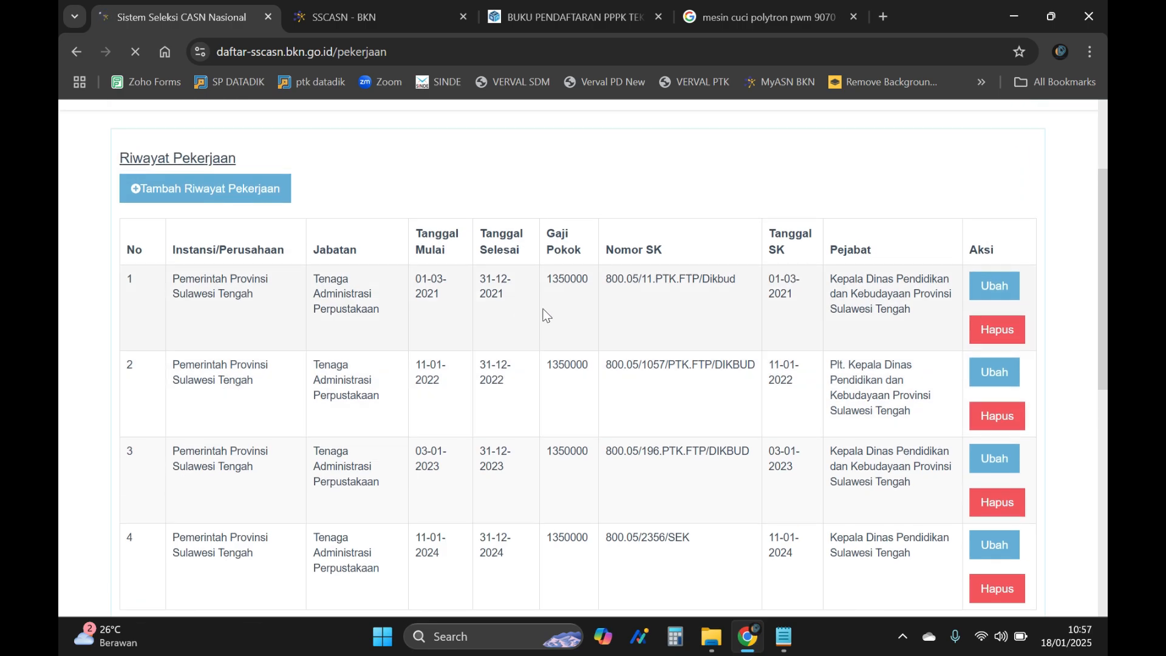
scroll(742, 478, down, 1)
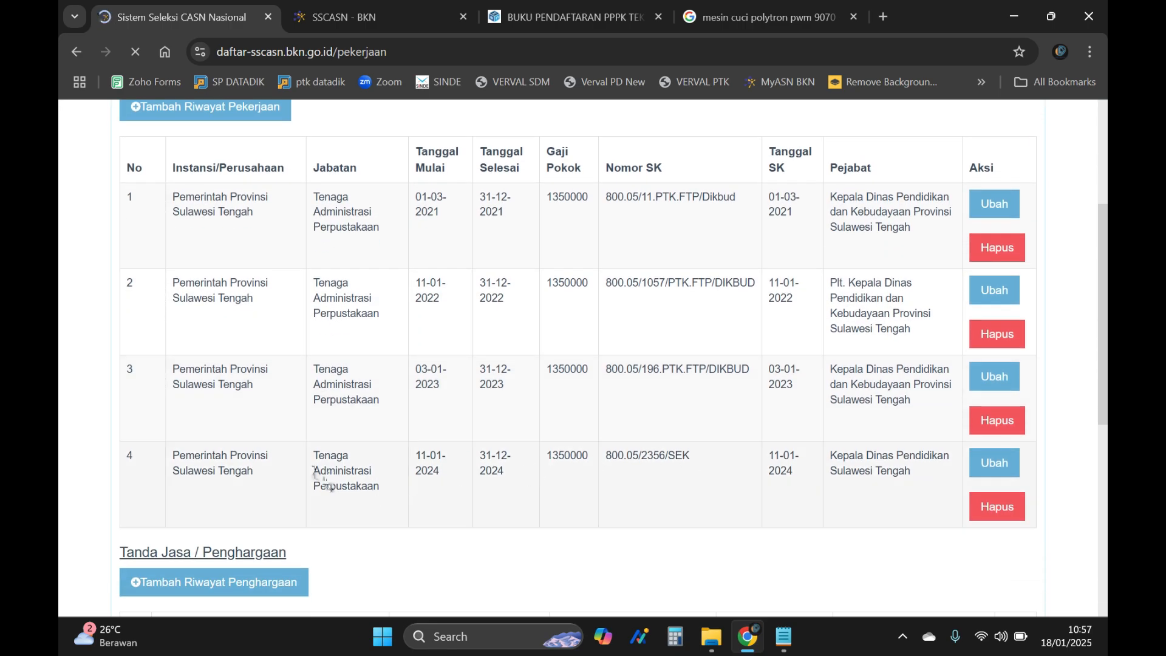
scroll(267, 394, up, 3)
scroll(340, 372, down, 1)
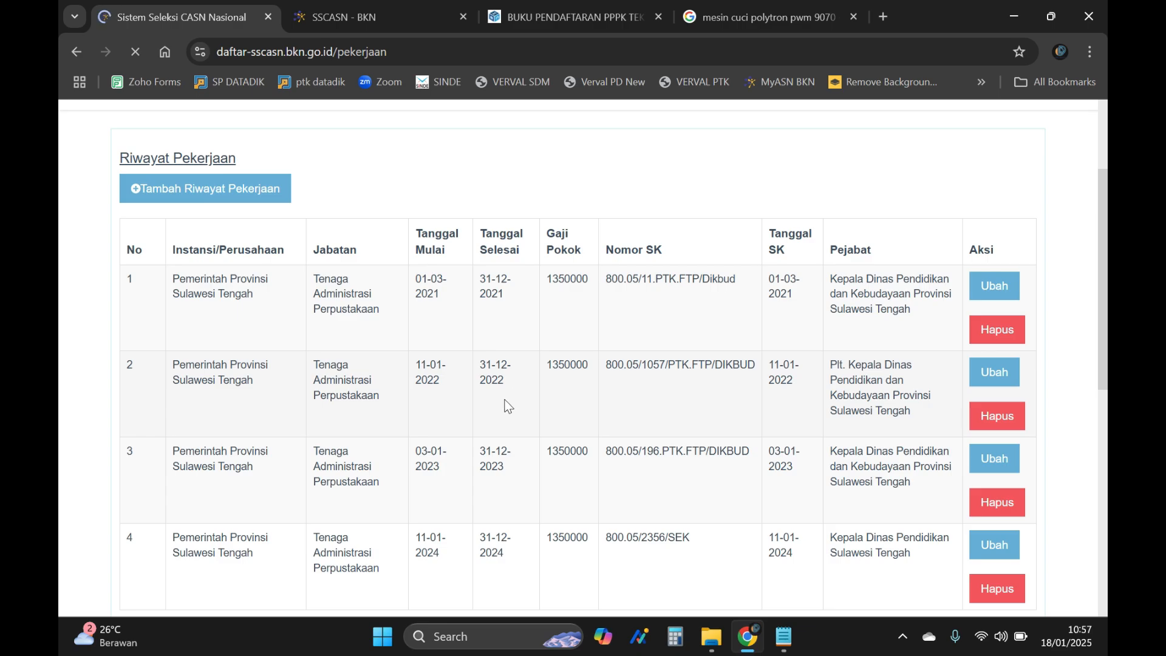
- Look through the Tanda Jasa / Penghargaan and Prestasi sections and read the filling rules below them
scroll(508, 487, down, 4)
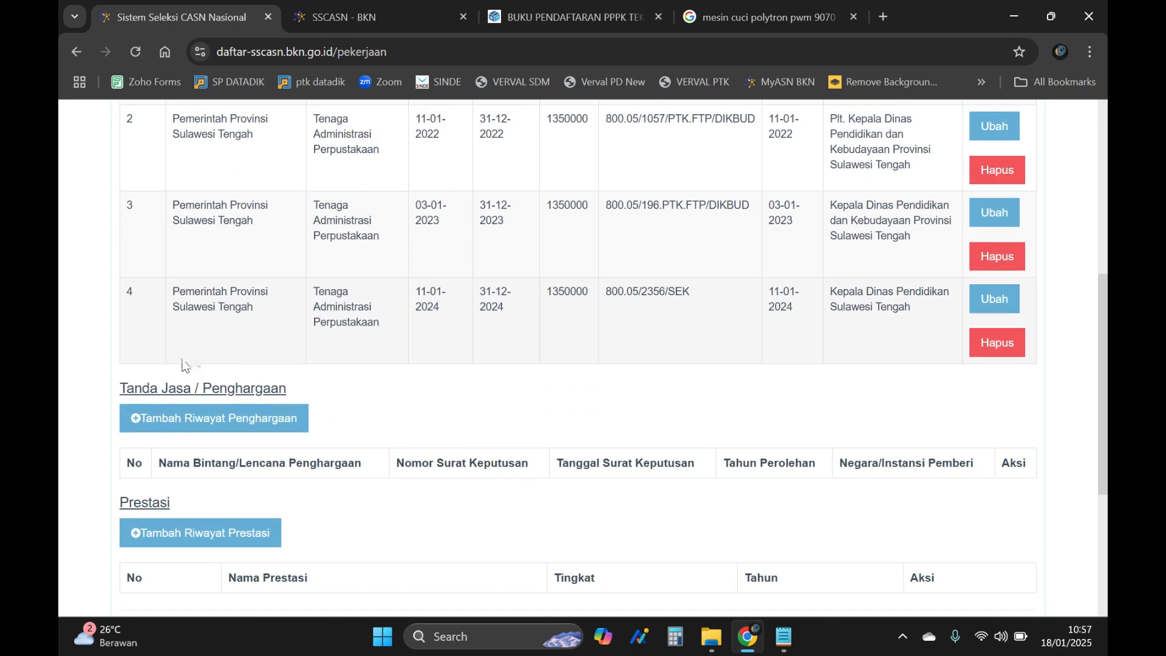
scroll(208, 446, down, 1)
scroll(209, 446, down, 3)
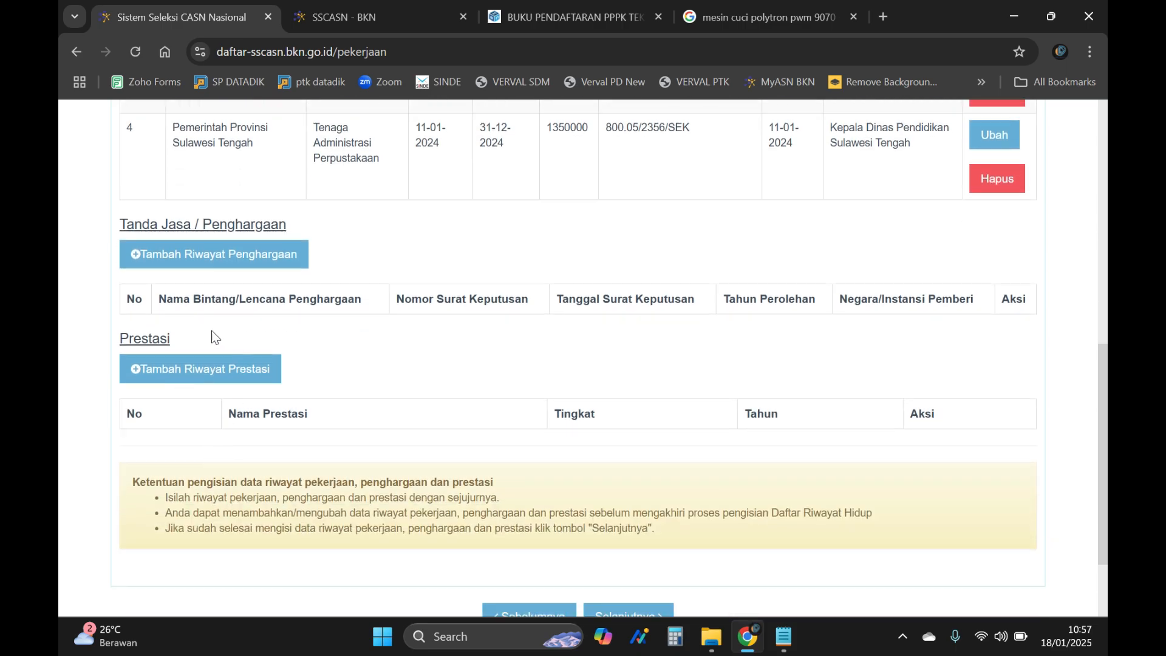
scroll(406, 388, down, 2)
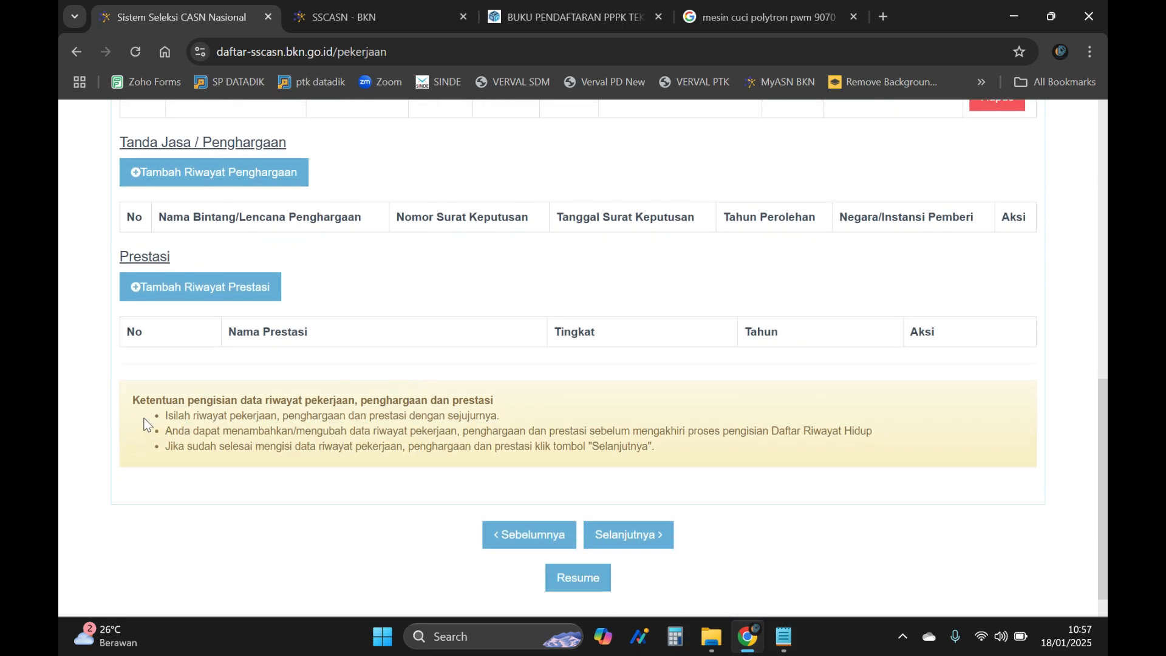
drag(136, 399, 744, 450)
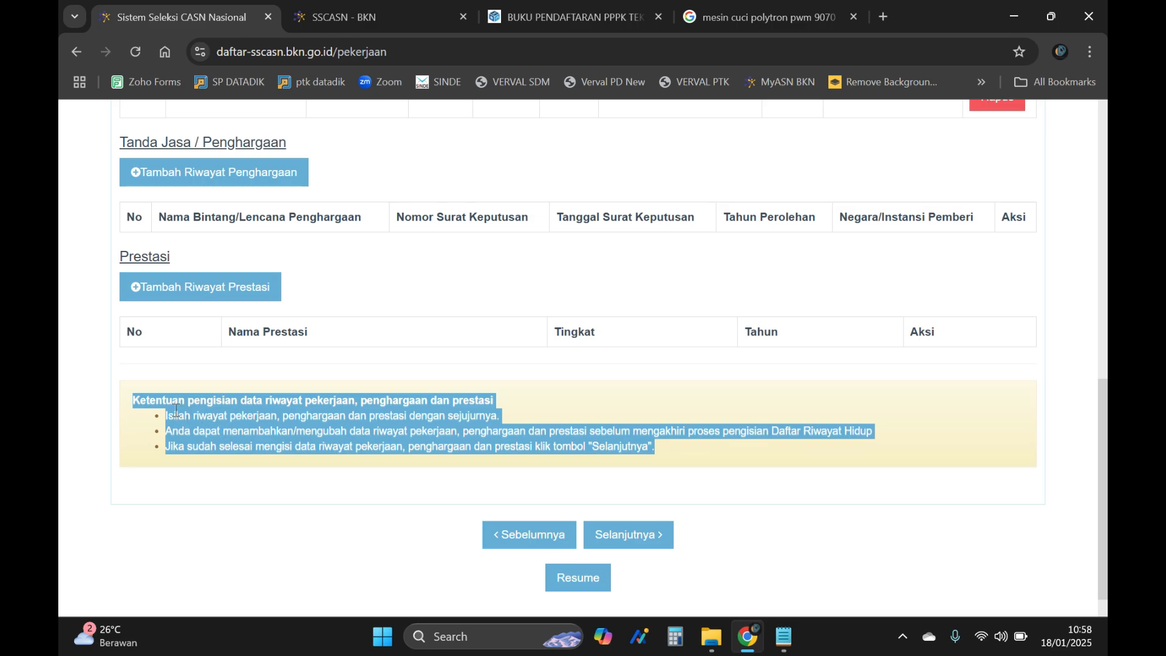
click(211, 421)
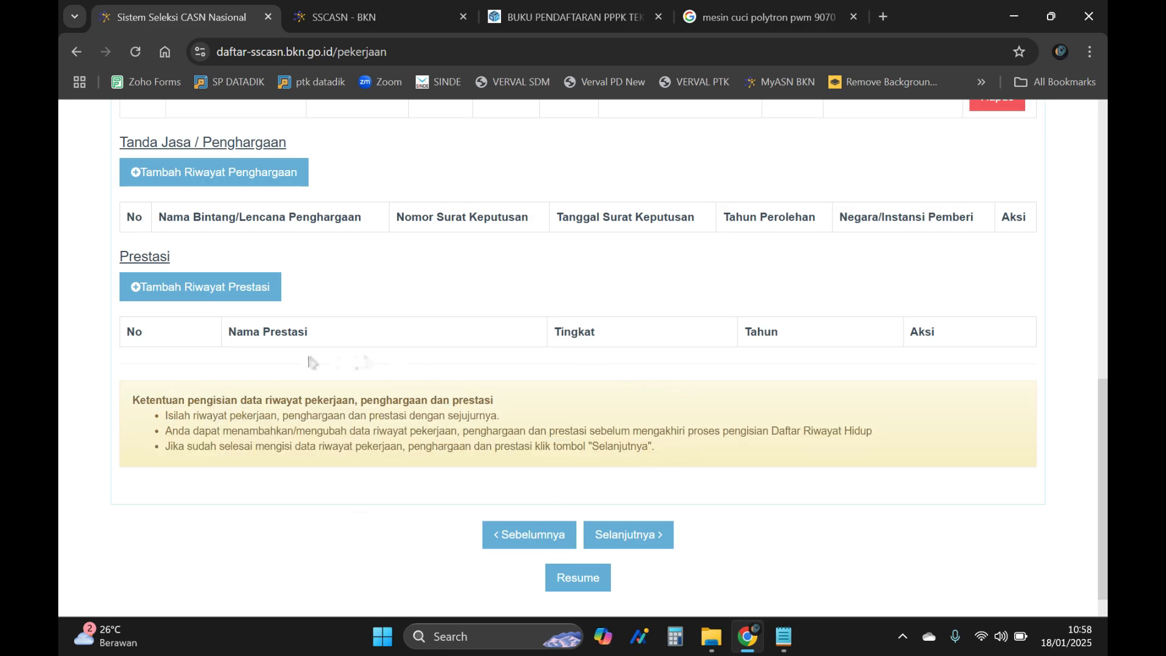
- Recheck the whole Pekerjaan page and continue to the Keluarga section
scroll(512, 440, up, 3)
scroll(513, 446, down, 3)
scroll(632, 538, up, 9)
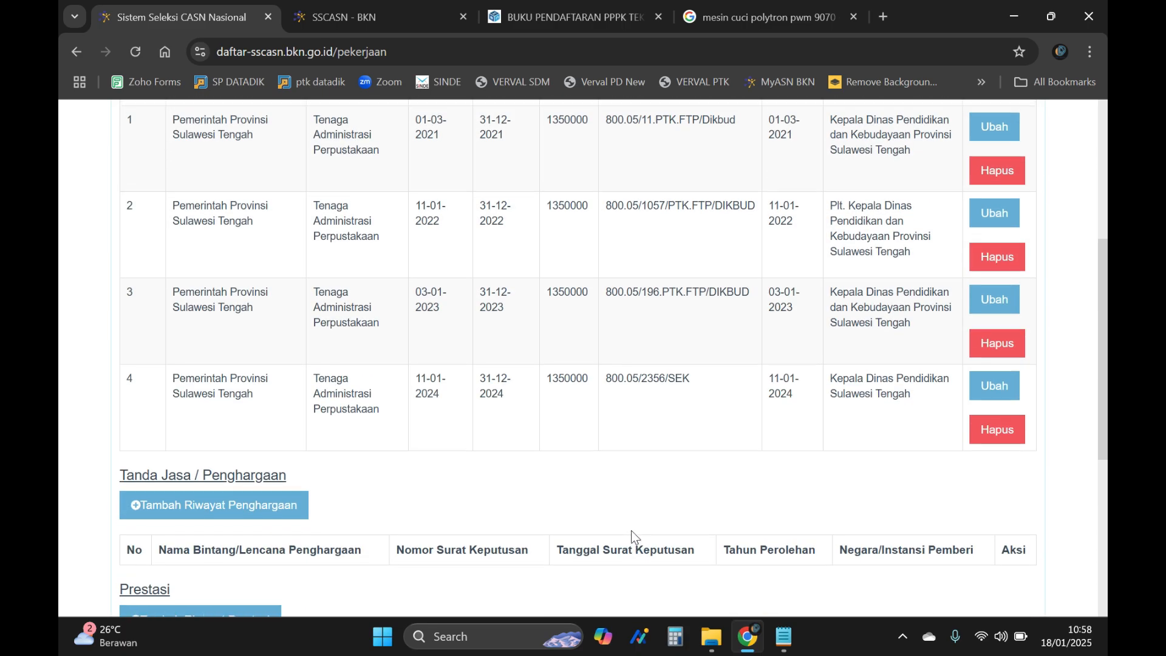
scroll(633, 537, down, 6)
scroll(632, 530, up, 6)
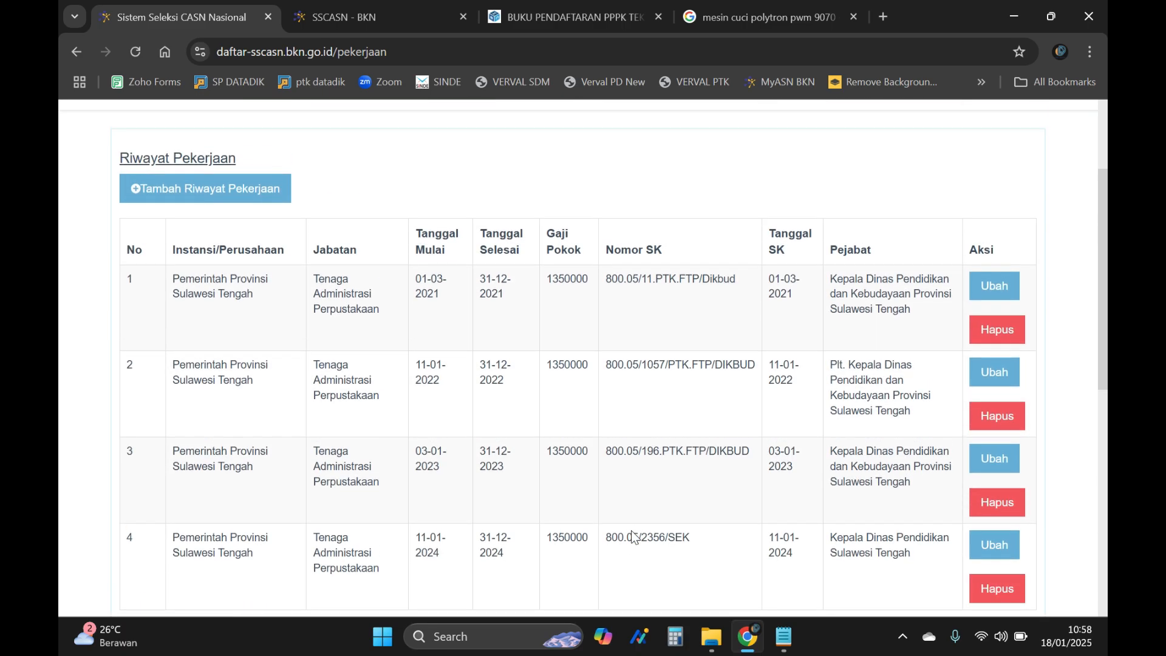
scroll(631, 530, down, 9)
click(638, 501)
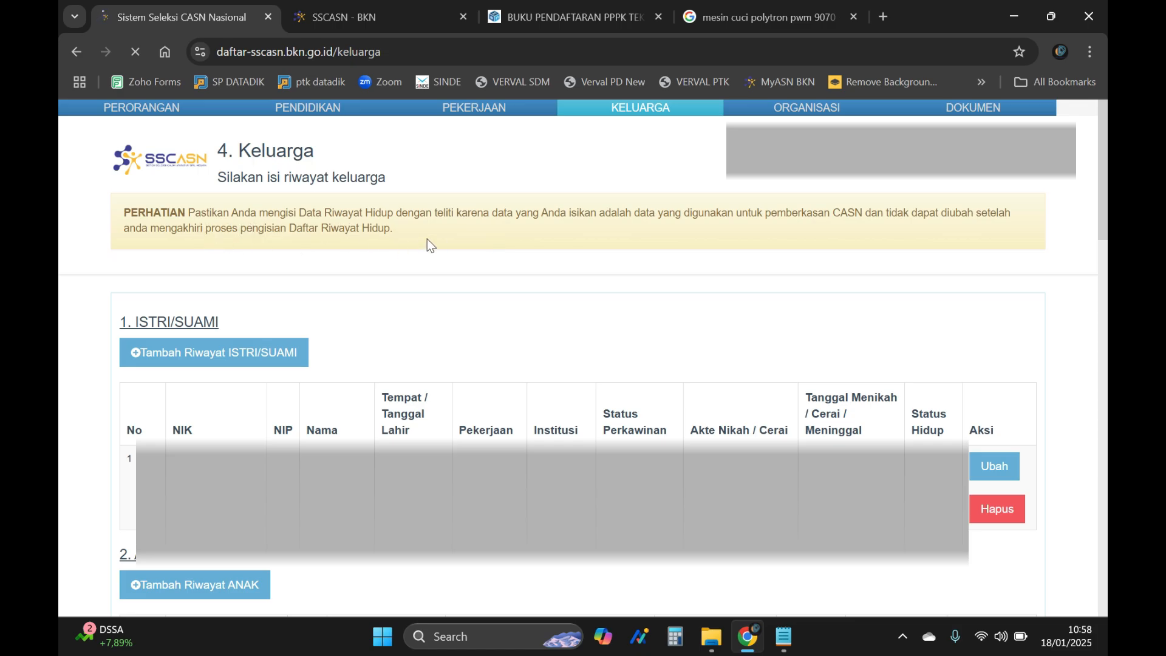
- Examine the family sections for Istri/Suami, Anak, Orangtua Kandung, Saudara Kandung and Bapak/Ibu Mertua
scroll(223, 290, down, 4)
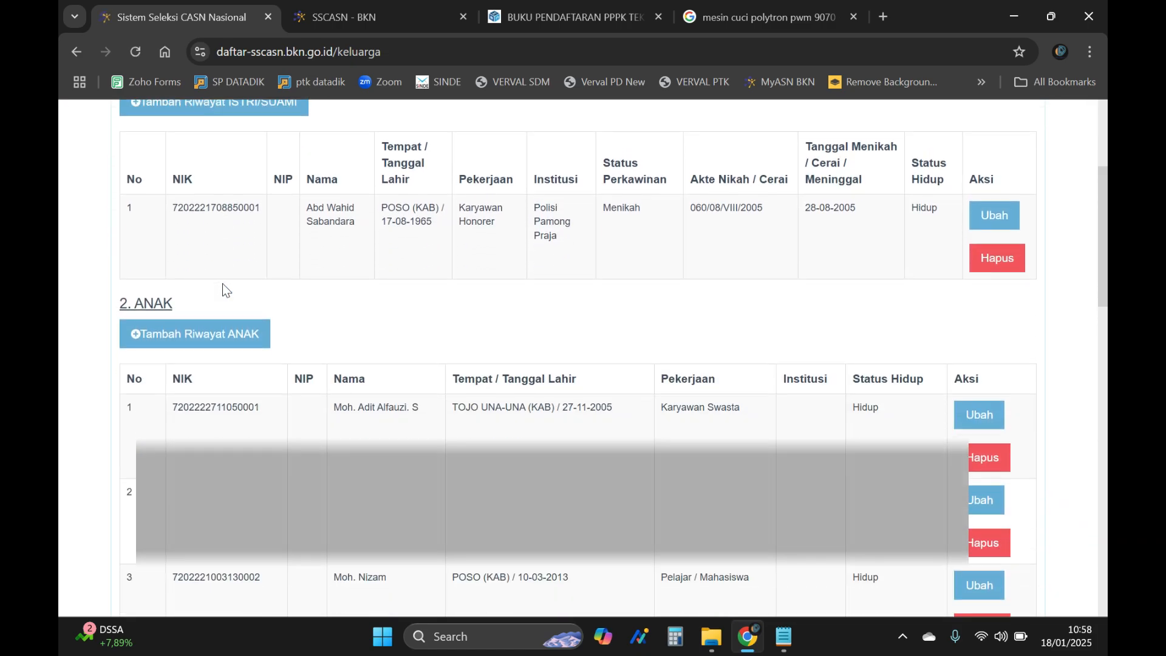
scroll(223, 290, down, 1)
scroll(223, 290, up, 4)
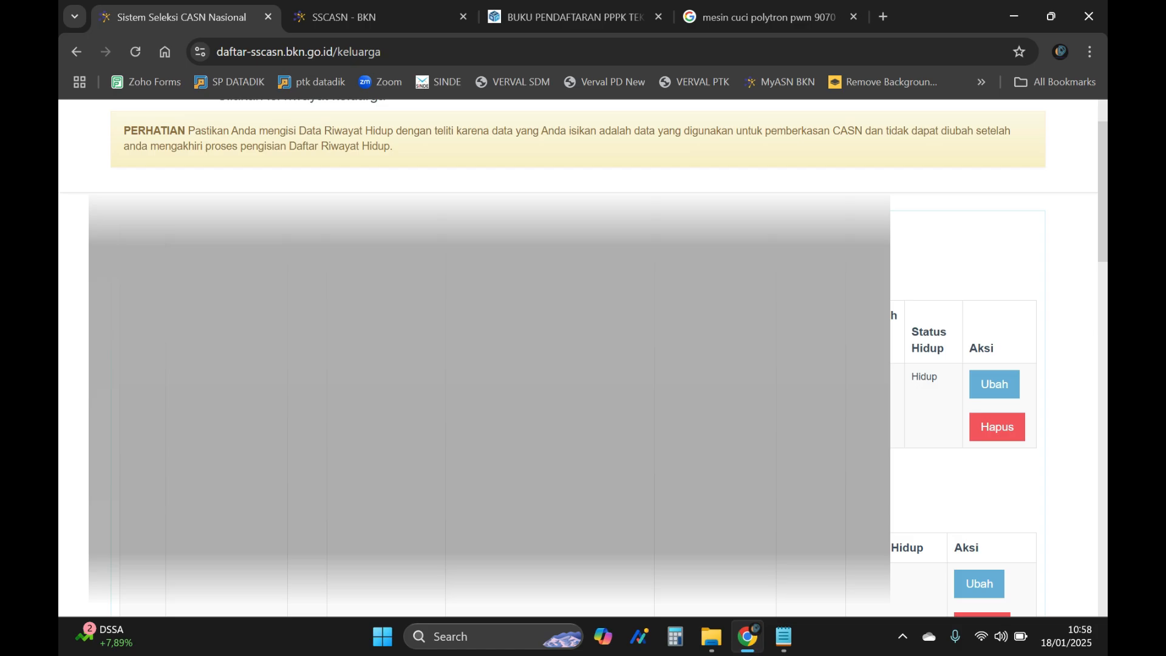
scroll(996, 358, down, 3)
scroll(172, 247, down, 7)
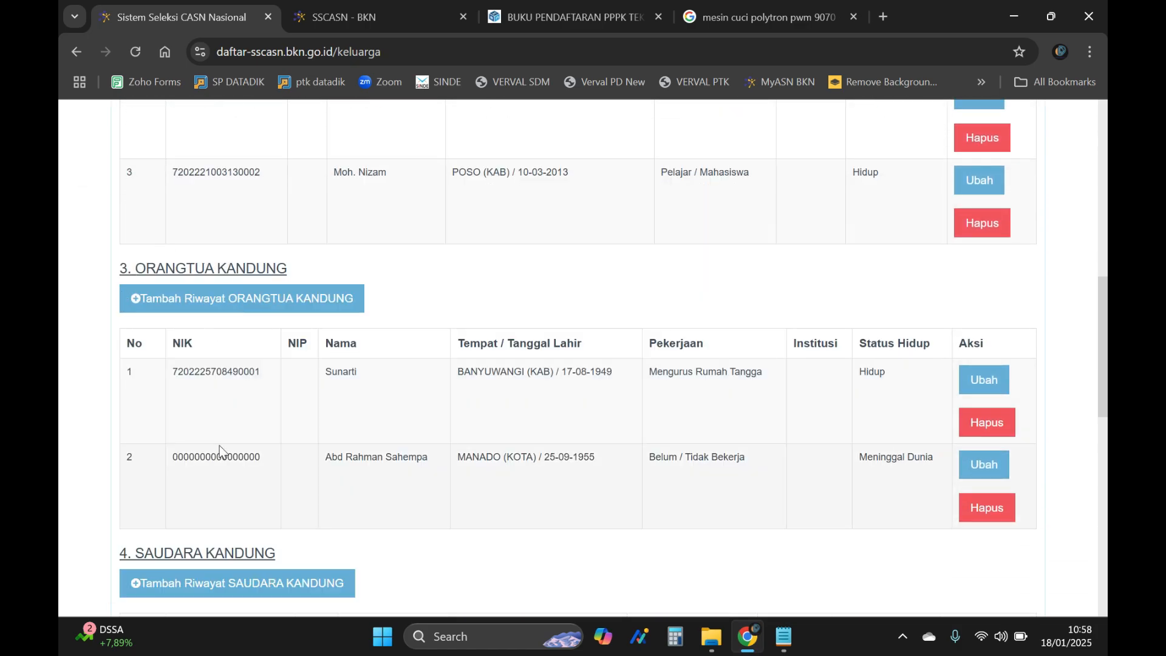
scroll(219, 446, down, 4)
scroll(219, 472, down, 3)
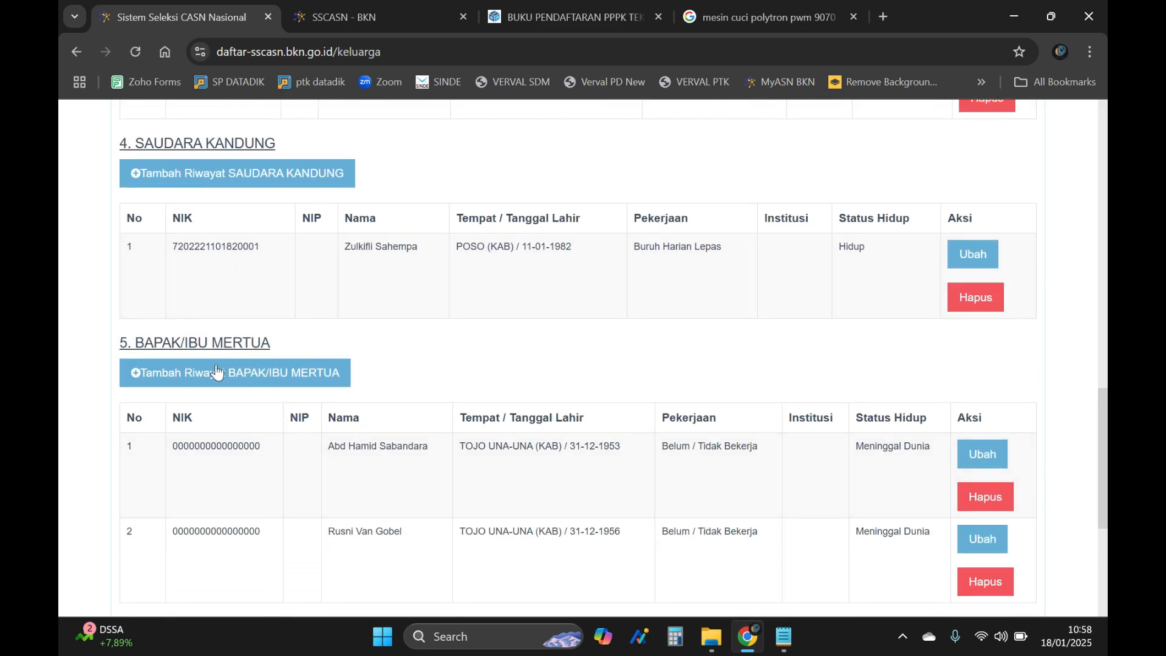
scroll(266, 336, down, 3)
scroll(237, 390, up, 15)
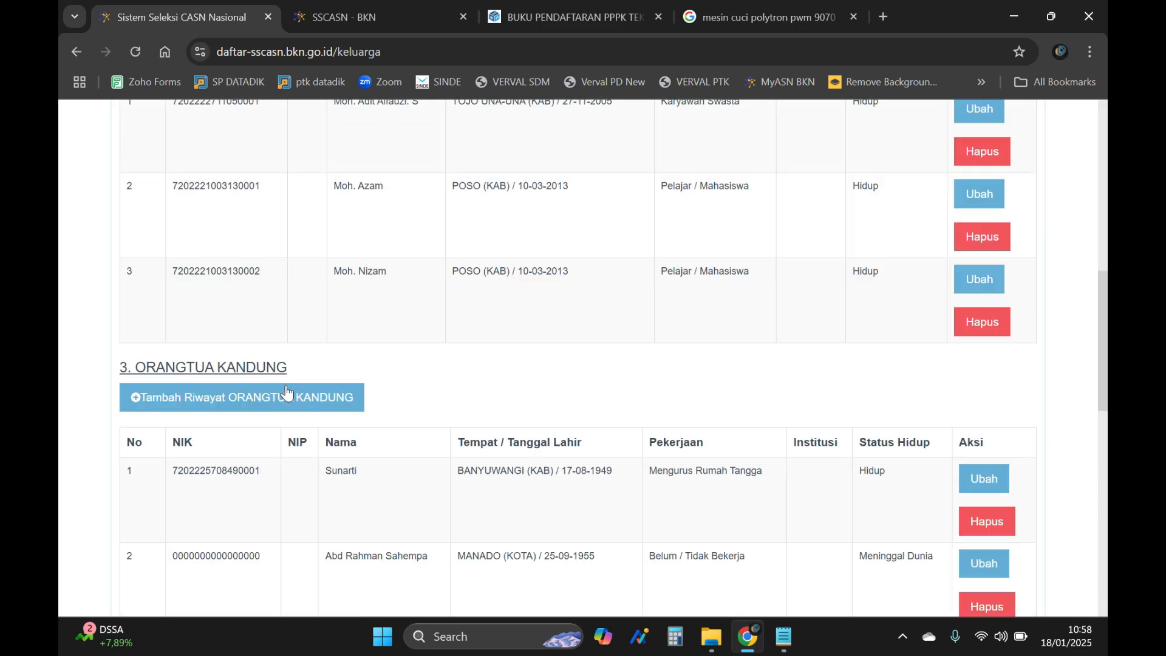
scroll(358, 349, up, 5)
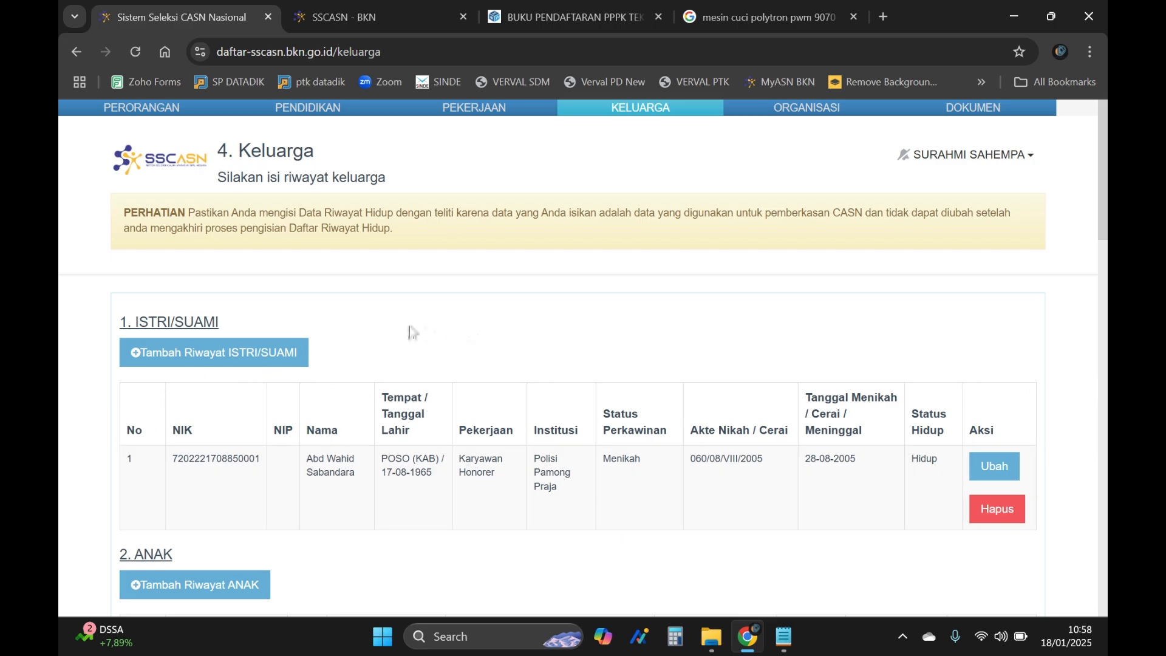
- Open a new Istri/Suami entry and look through the available Pekerjaan options without choosing one
click(202, 363)
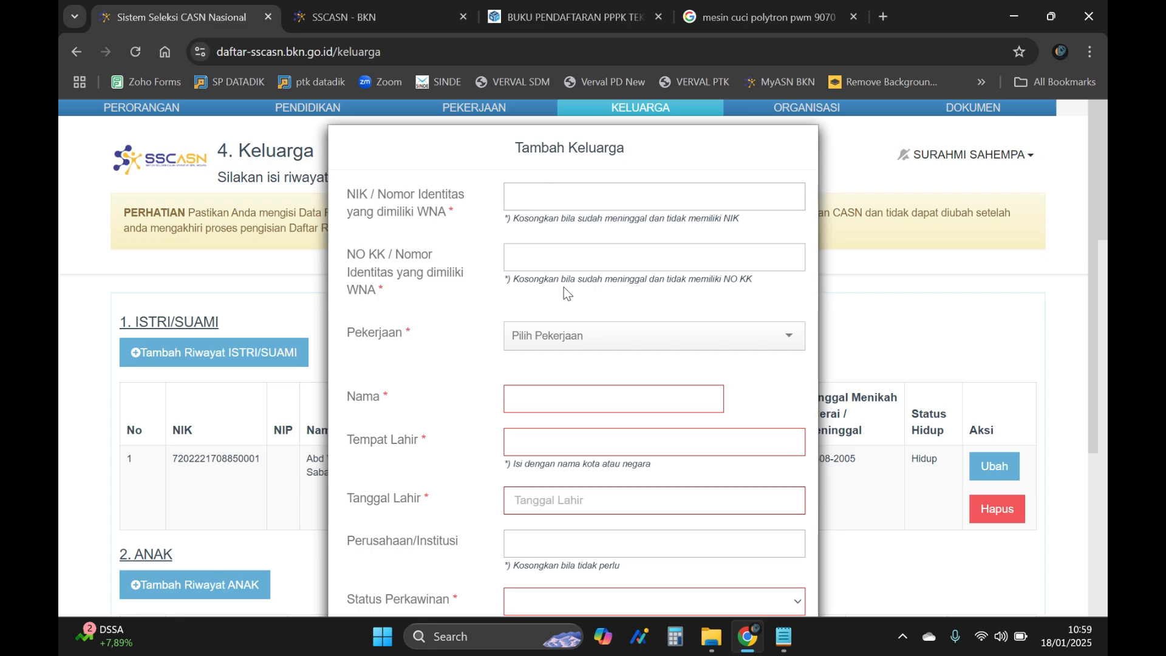
scroll(571, 260, down, 1)
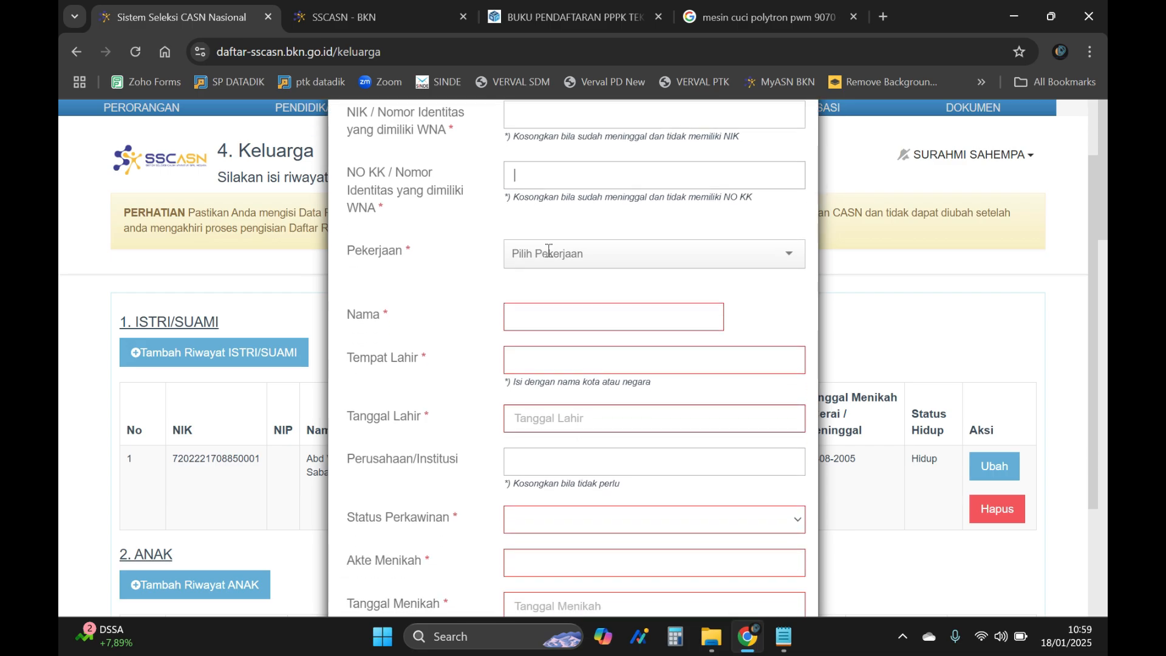
click(552, 259)
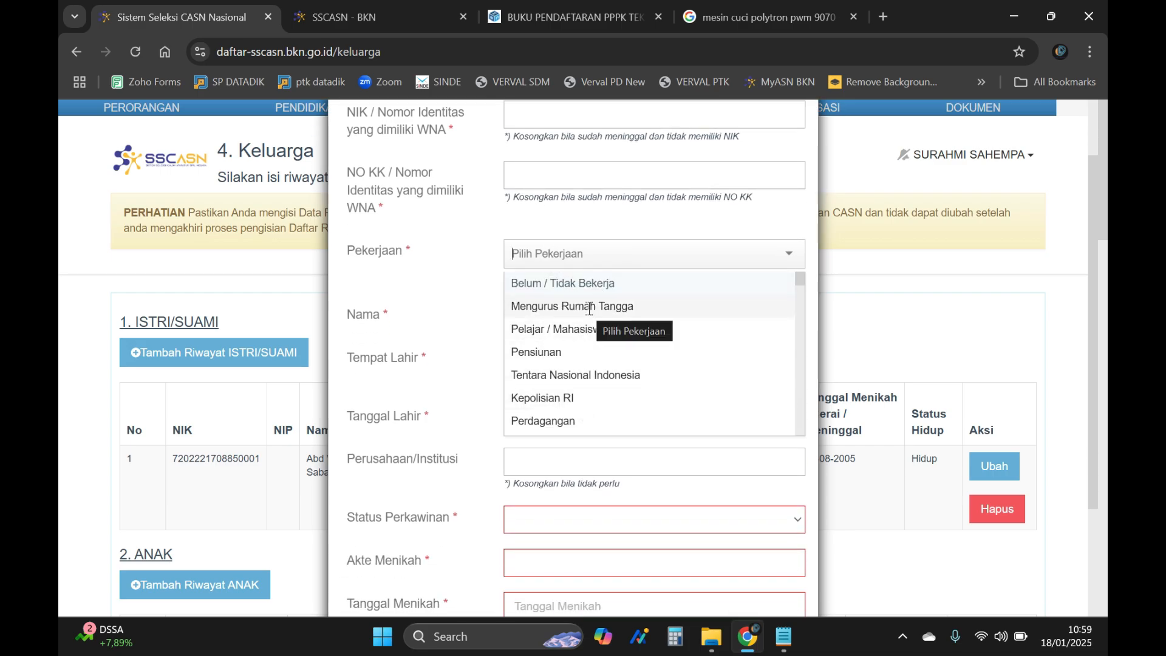
scroll(589, 309, down, 7)
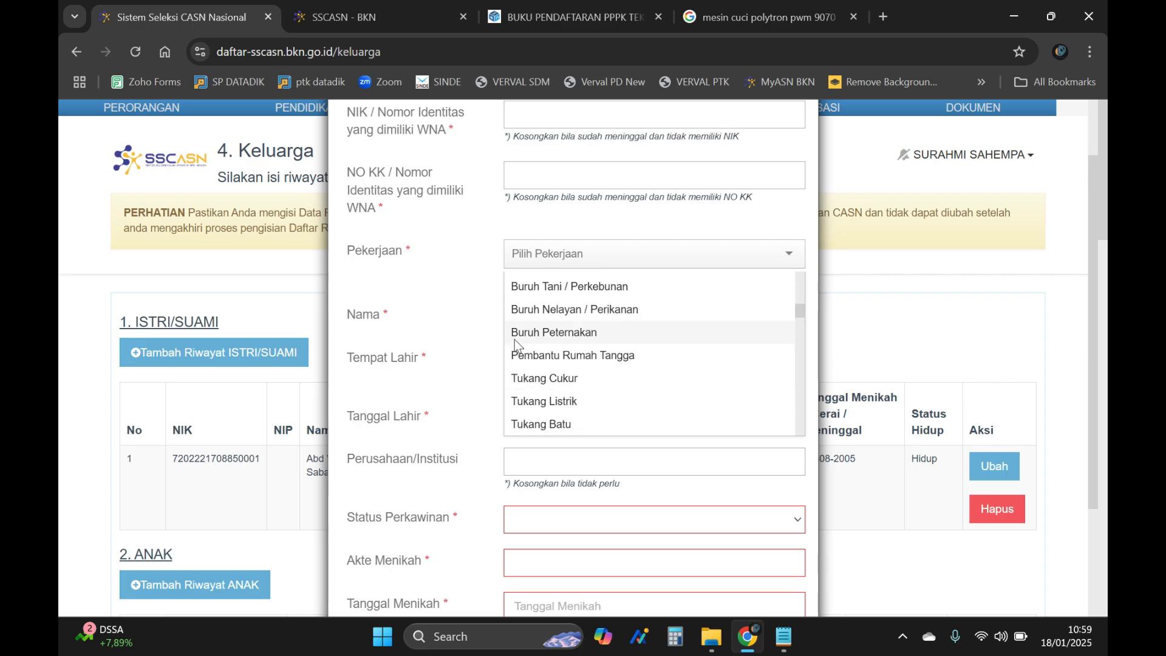
click(435, 295)
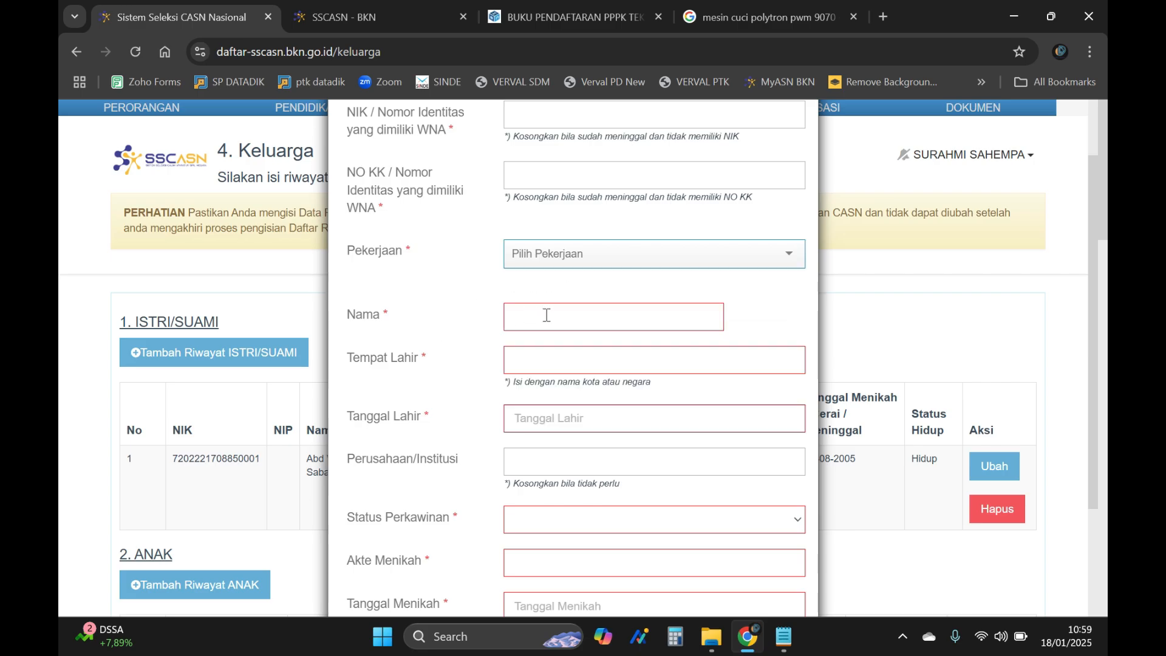
- Set Pekerjaan to PPPK in the new Istri/Suami entry
scroll(618, 321, down, 1)
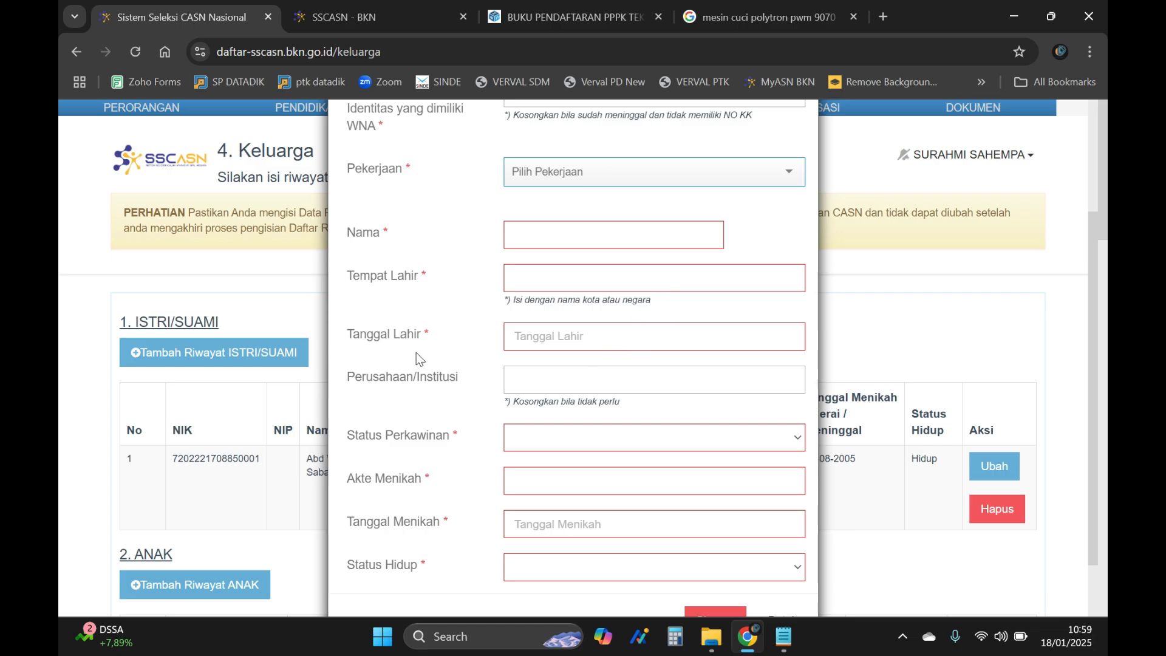
scroll(471, 347, down, 1)
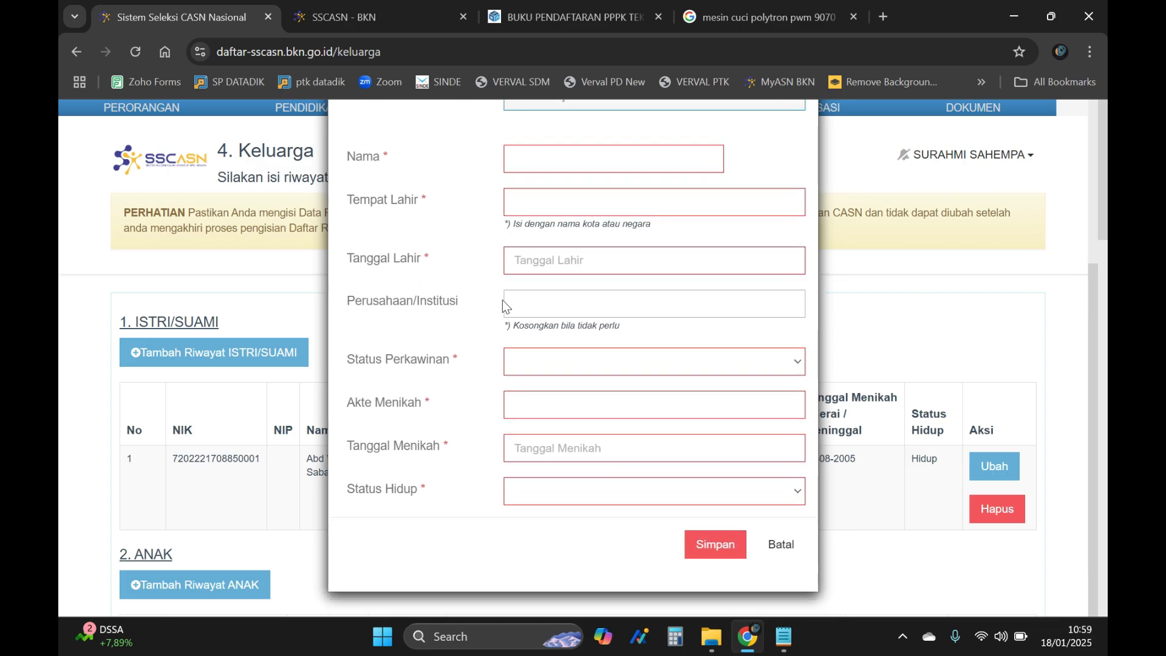
scroll(474, 311, up, 3)
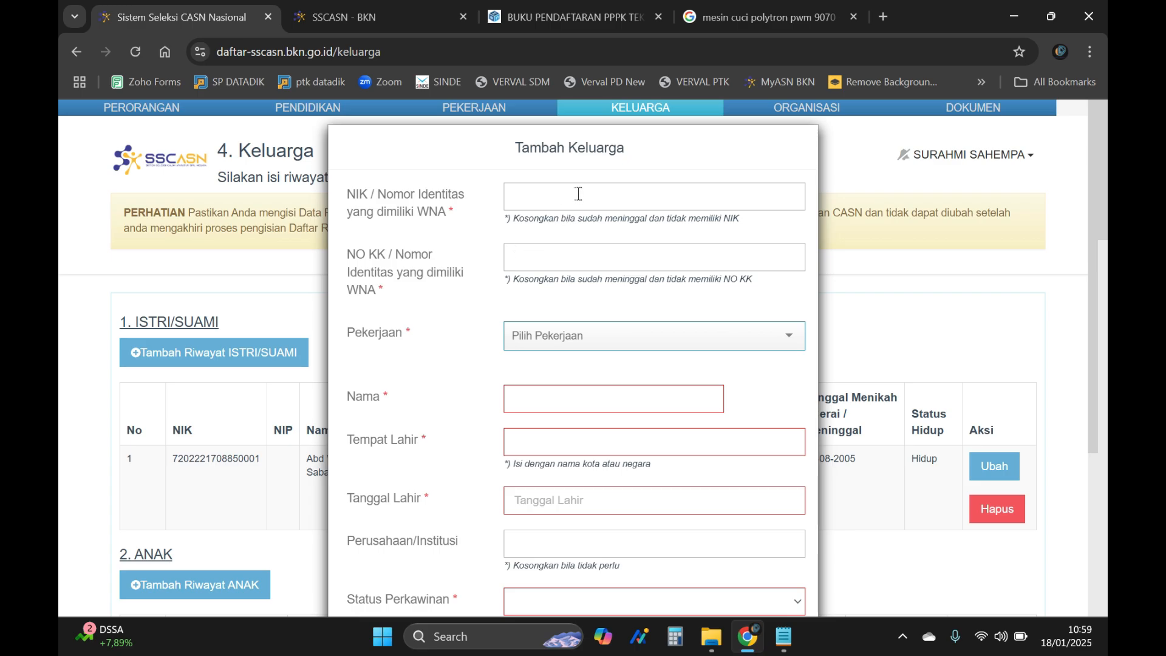
click(601, 339)
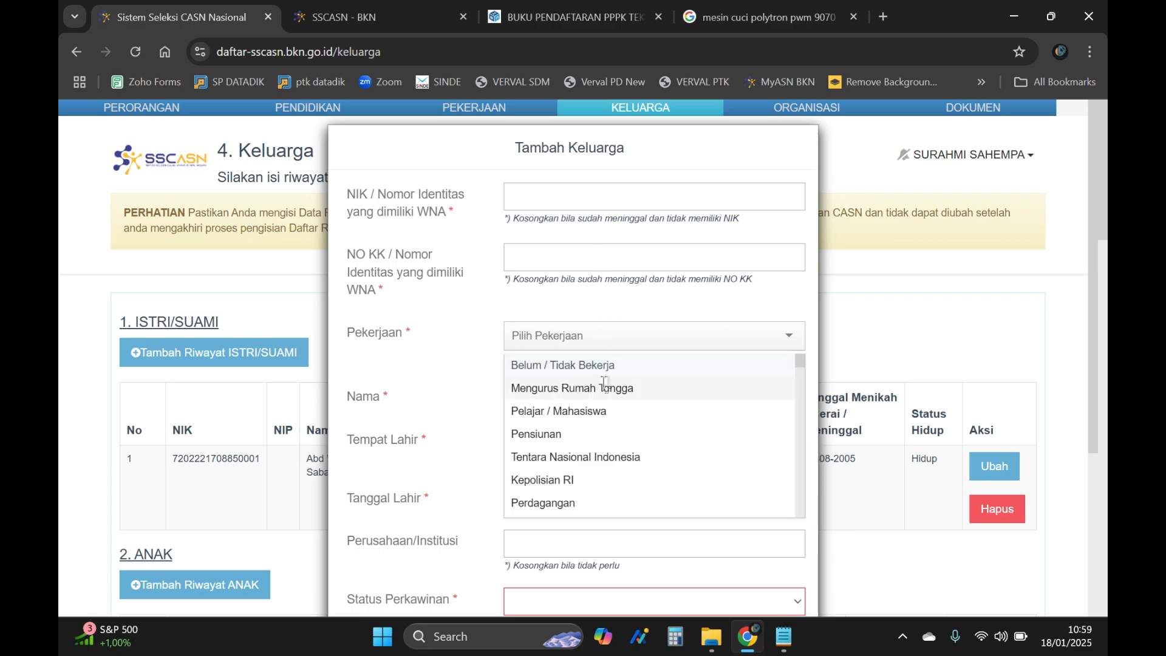
scroll(598, 412, down, 3)
scroll(598, 413, down, 7)
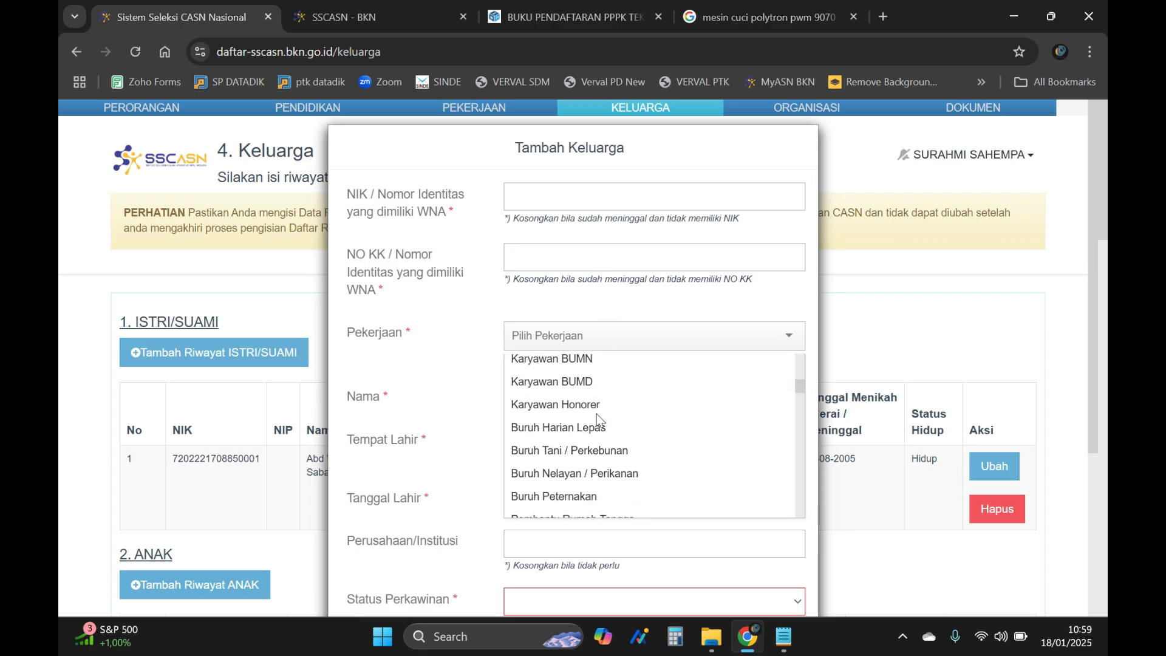
scroll(599, 413, down, 8)
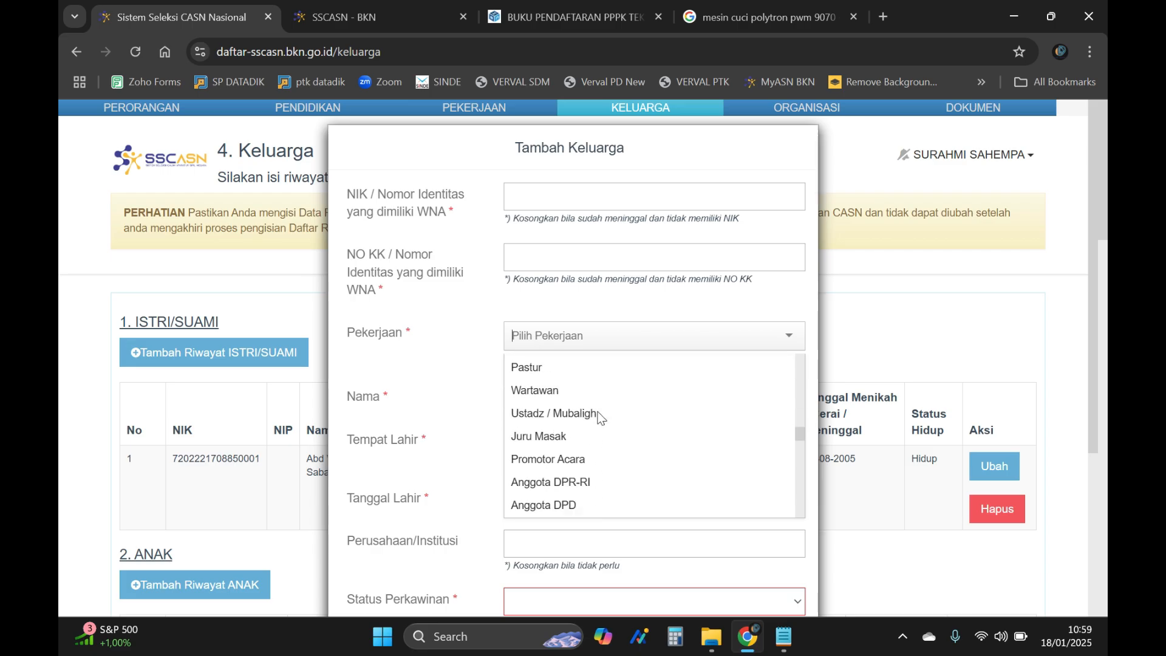
scroll(600, 415, down, 8)
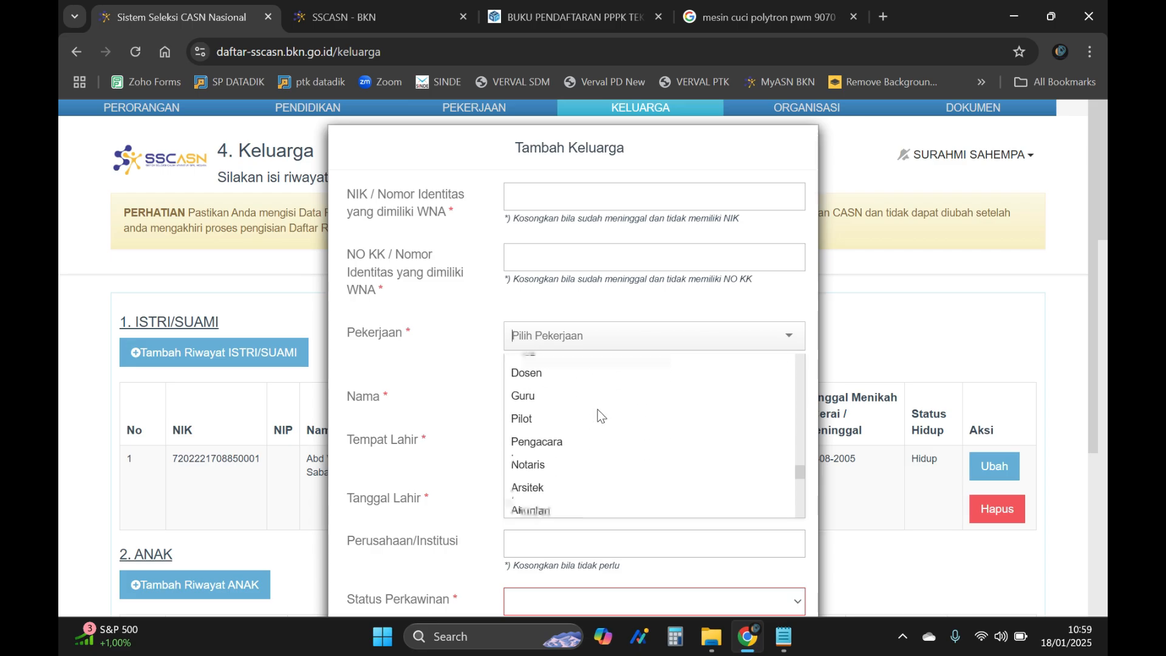
scroll(599, 414, down, 5)
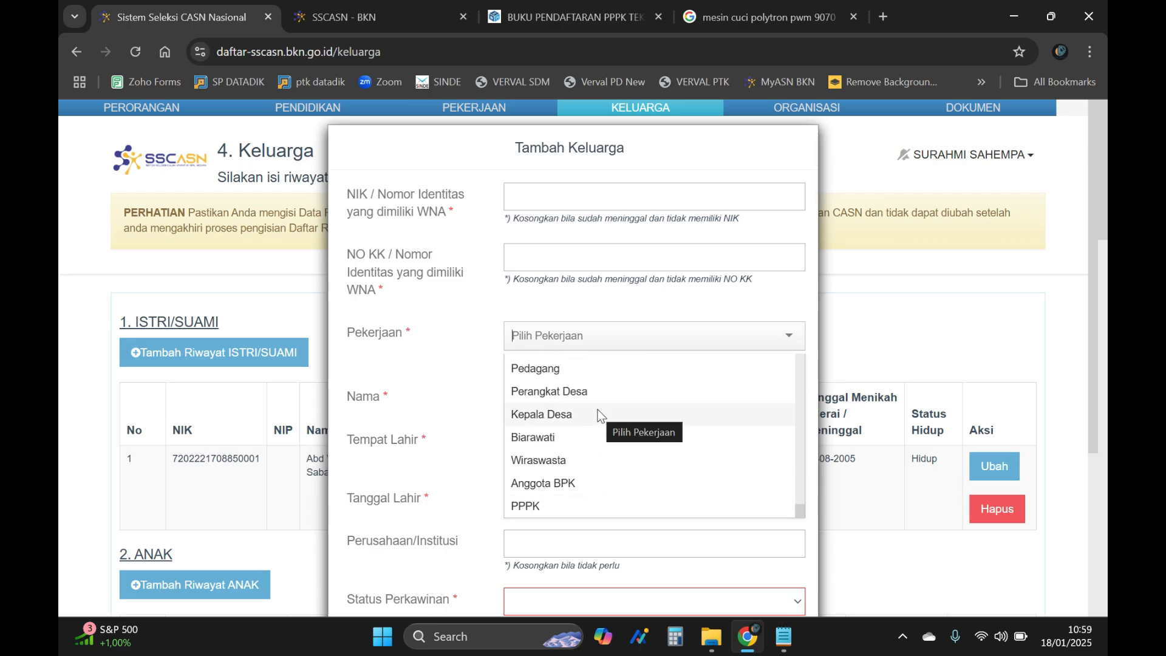
click(568, 426)
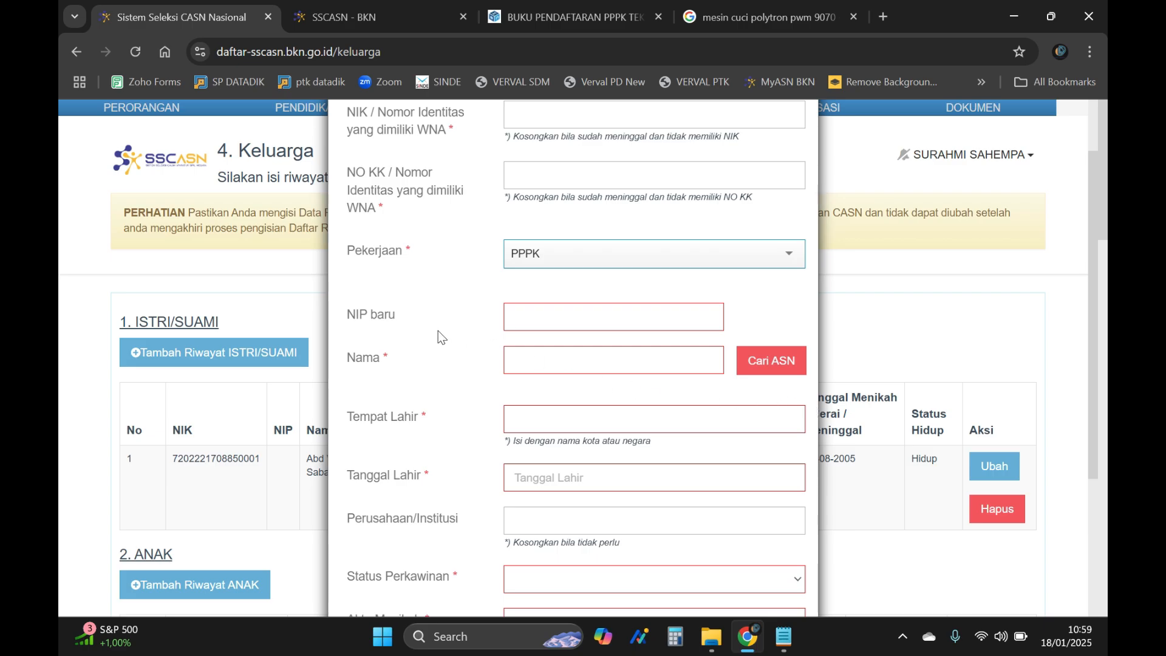
- Examine the NIP baru and Nama fields and read the note under Perusahaan/Institusi
scroll(458, 283, up, 2)
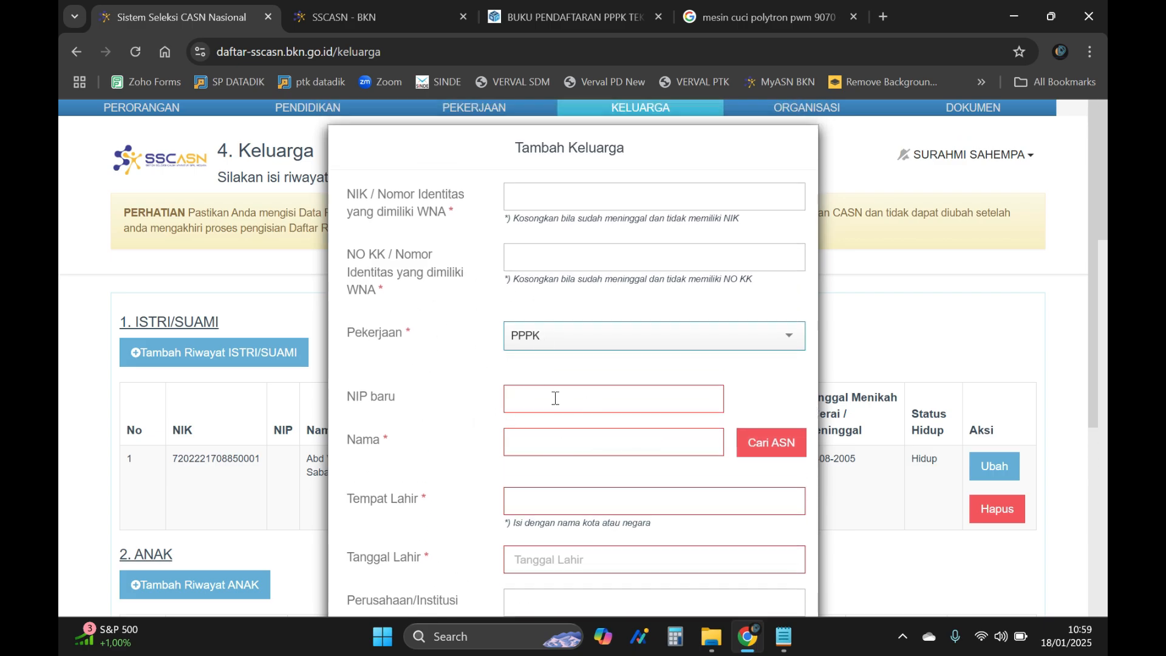
click(537, 400)
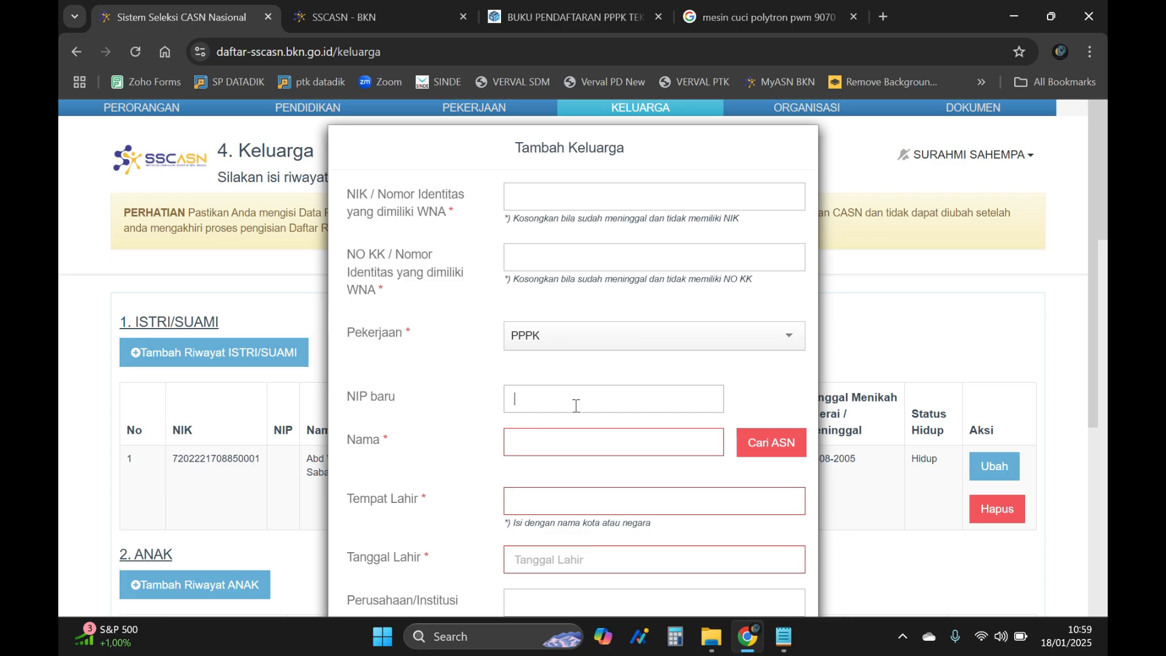
click(520, 438)
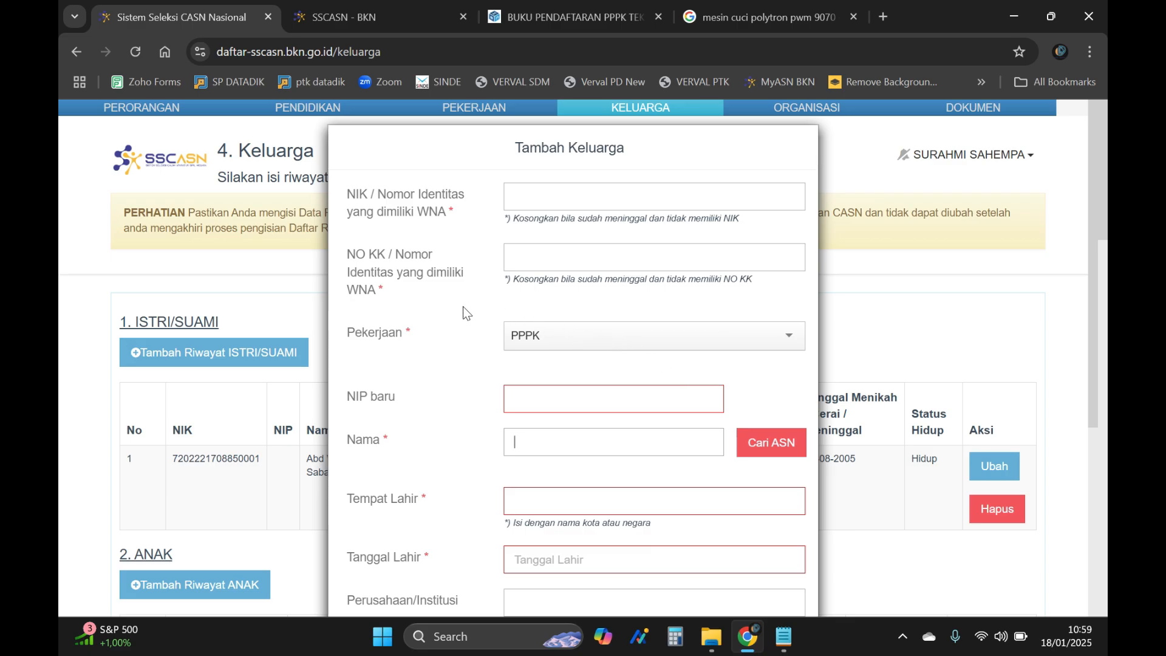
scroll(444, 367, down, 4)
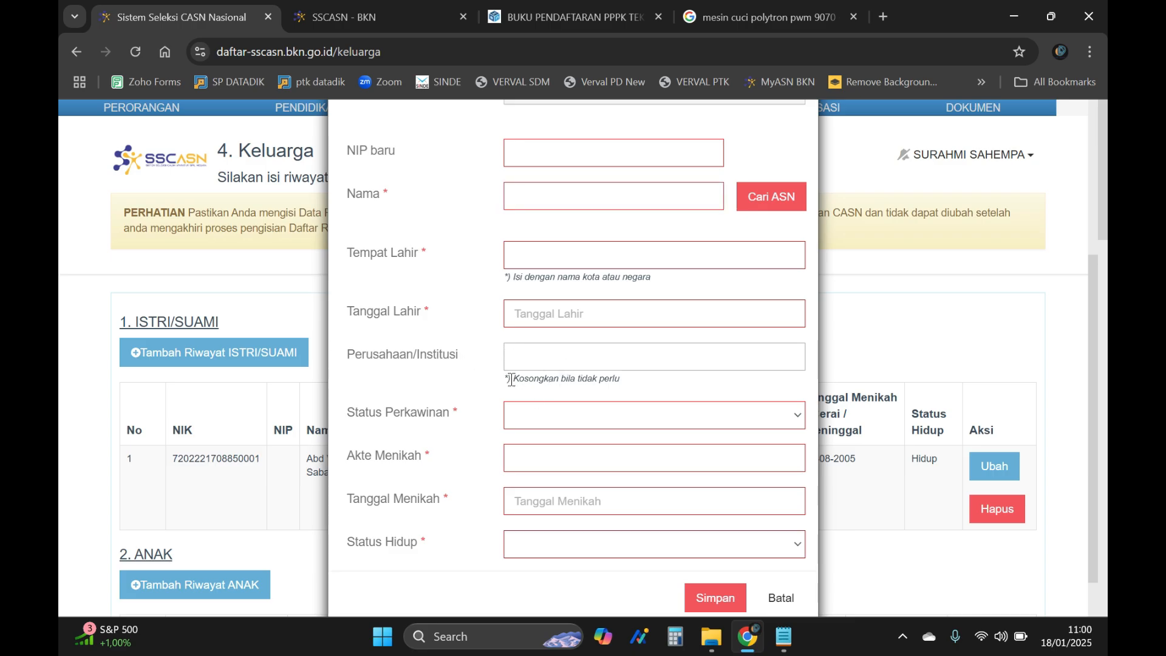
drag(505, 379, 632, 379)
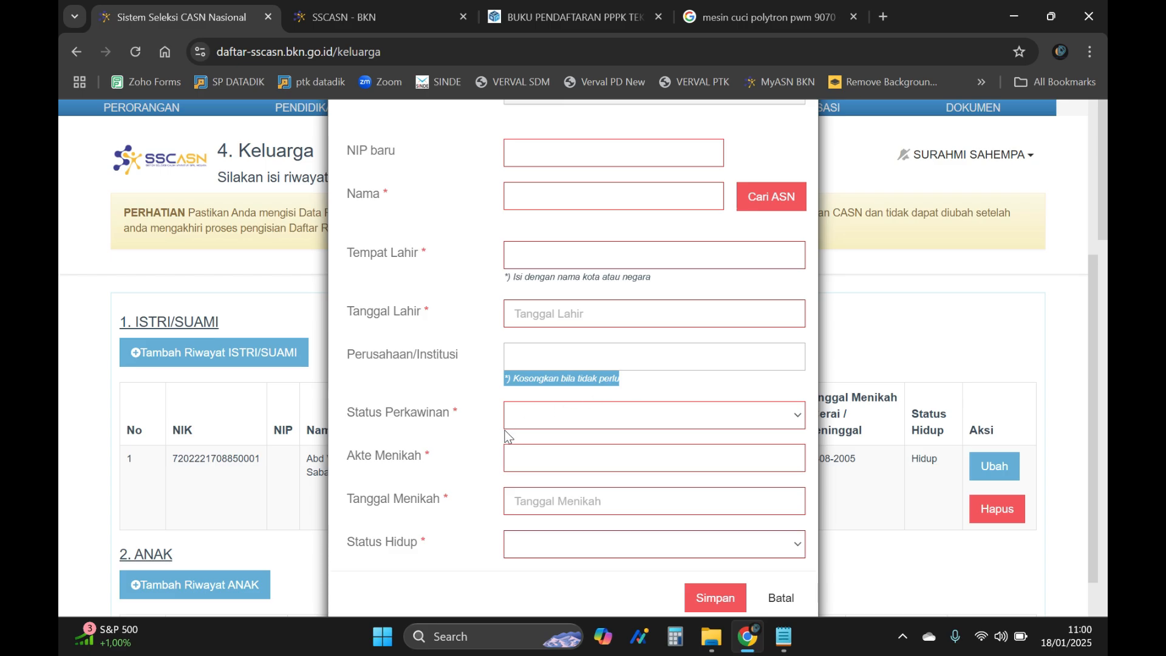
scroll(513, 425, down, 1)
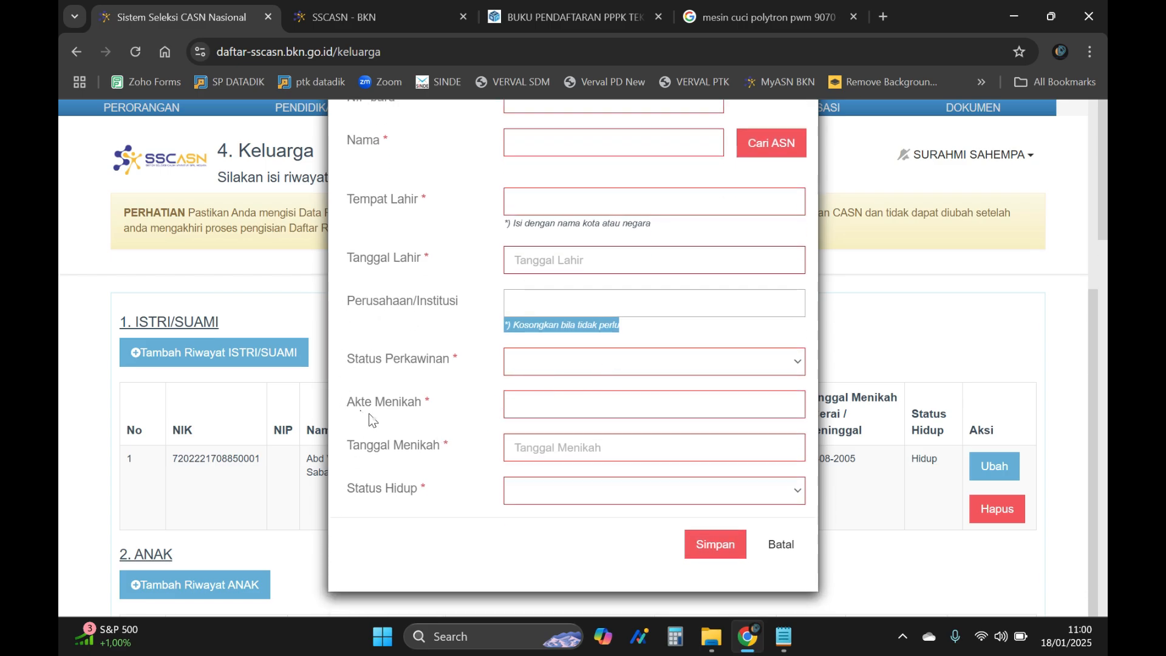
- Set Status Perkawinan to Janda / Duda and check the Akte Menikah and Akte Cerai fields
click(589, 359)
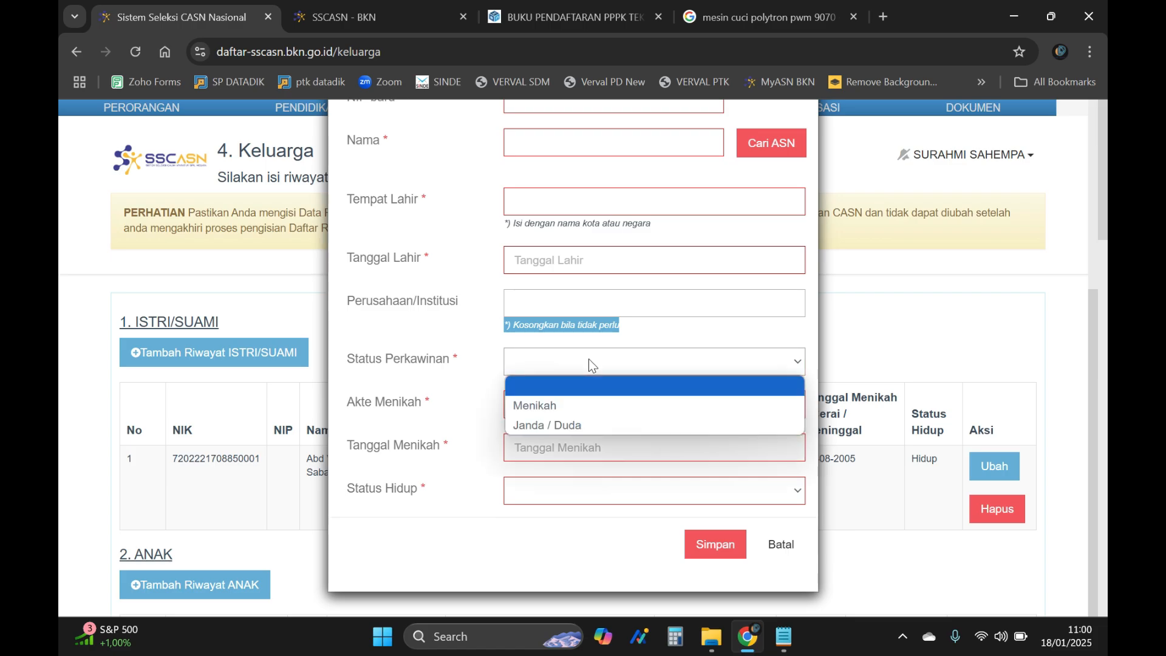
click(564, 427)
scroll(573, 420, down, 1)
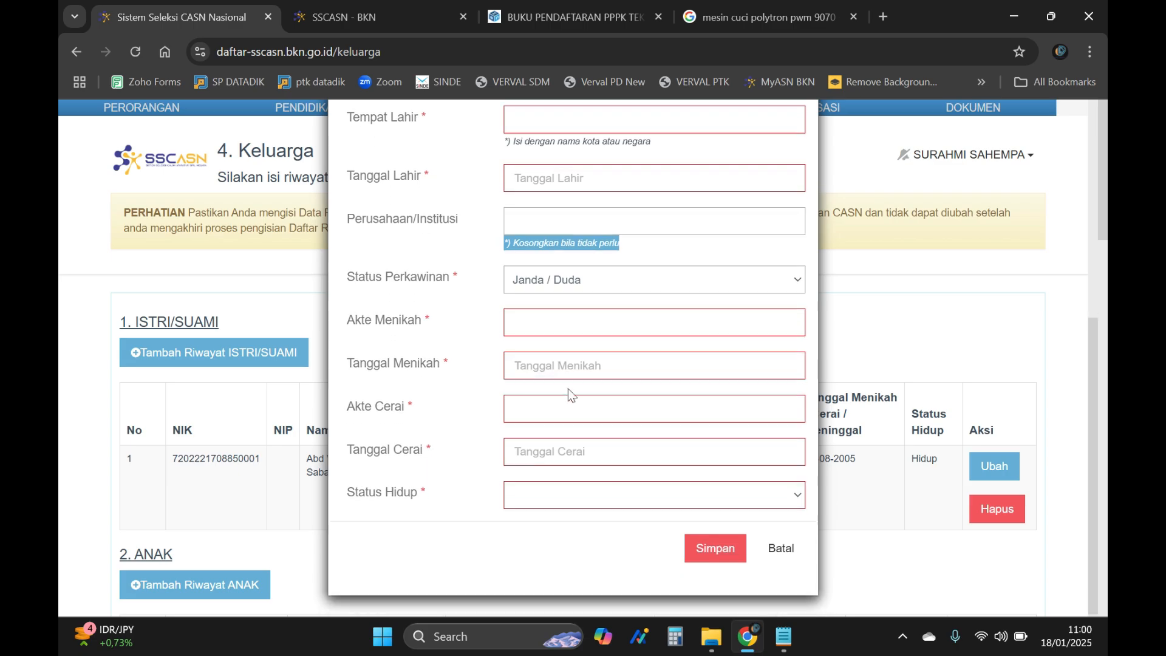
click(581, 330)
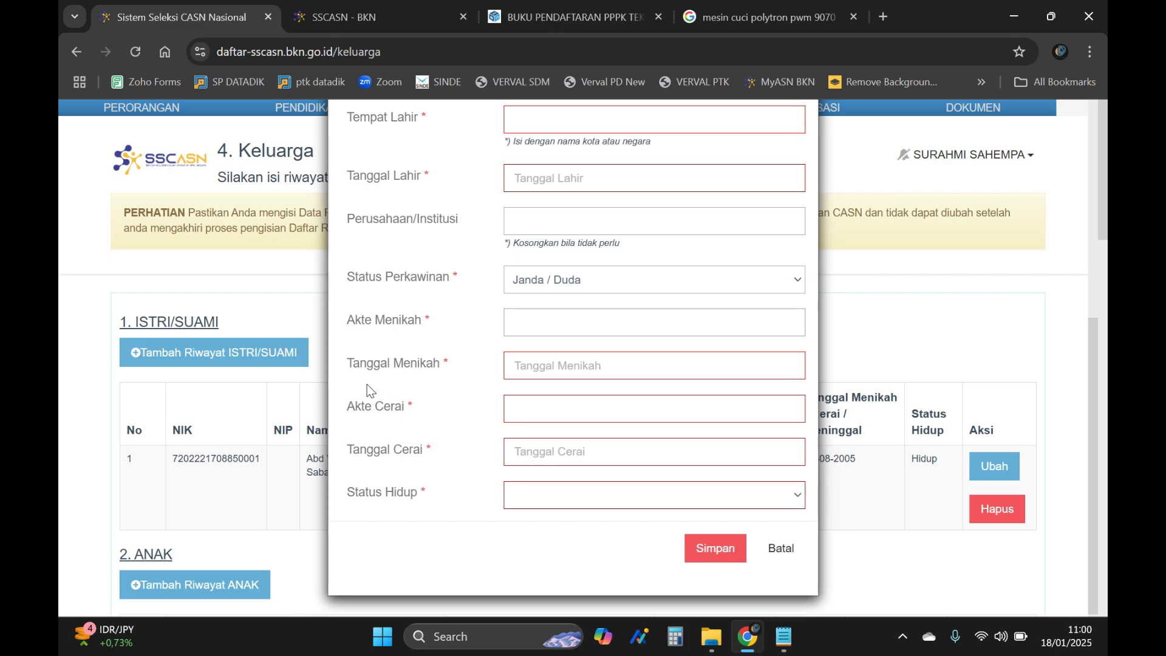
click(575, 414)
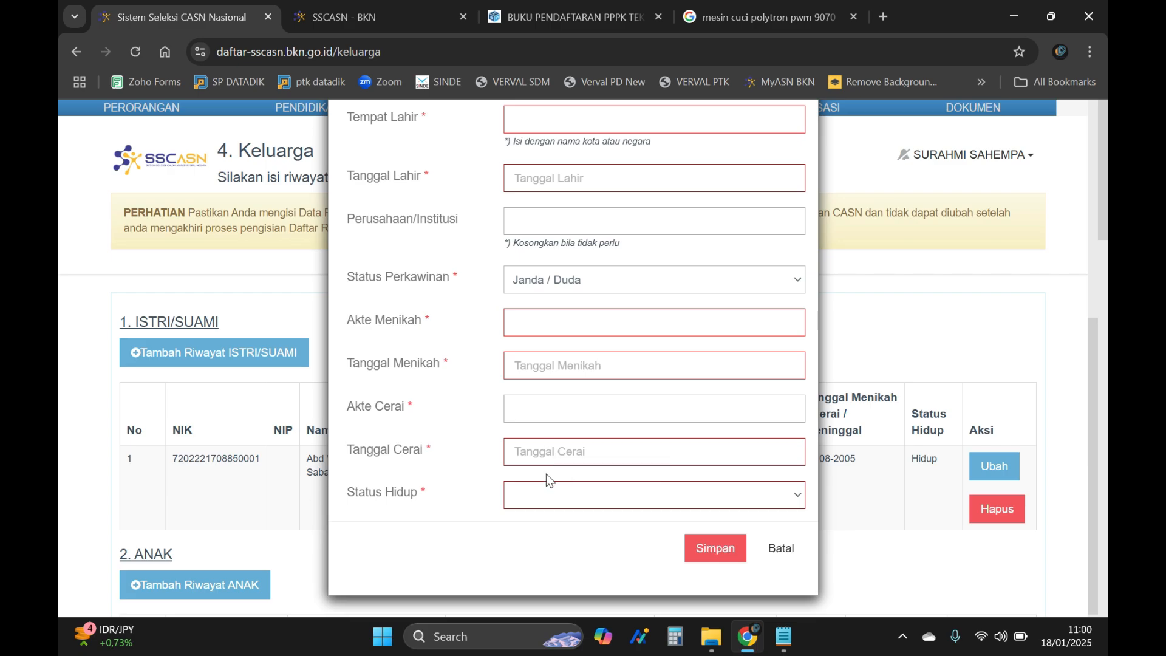
- Examine the Status Hidup options without choosing one and recheck the marriage and divorce fields of the entry
click(544, 495)
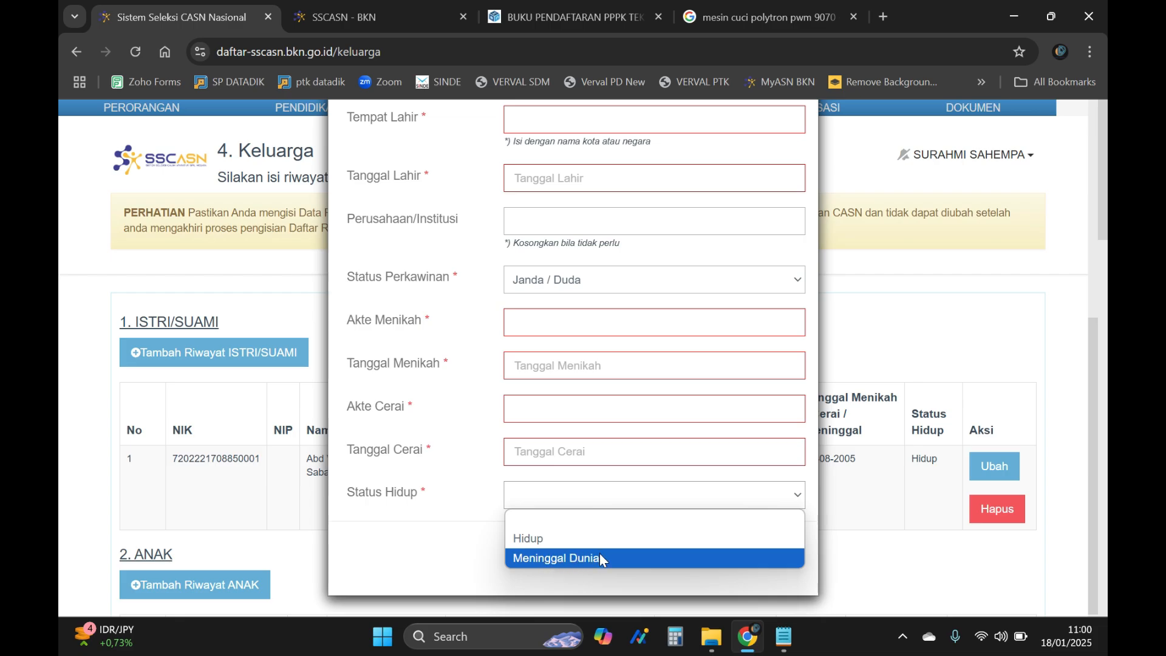
click(449, 534)
scroll(533, 467, up, 1)
scroll(534, 465, down, 1)
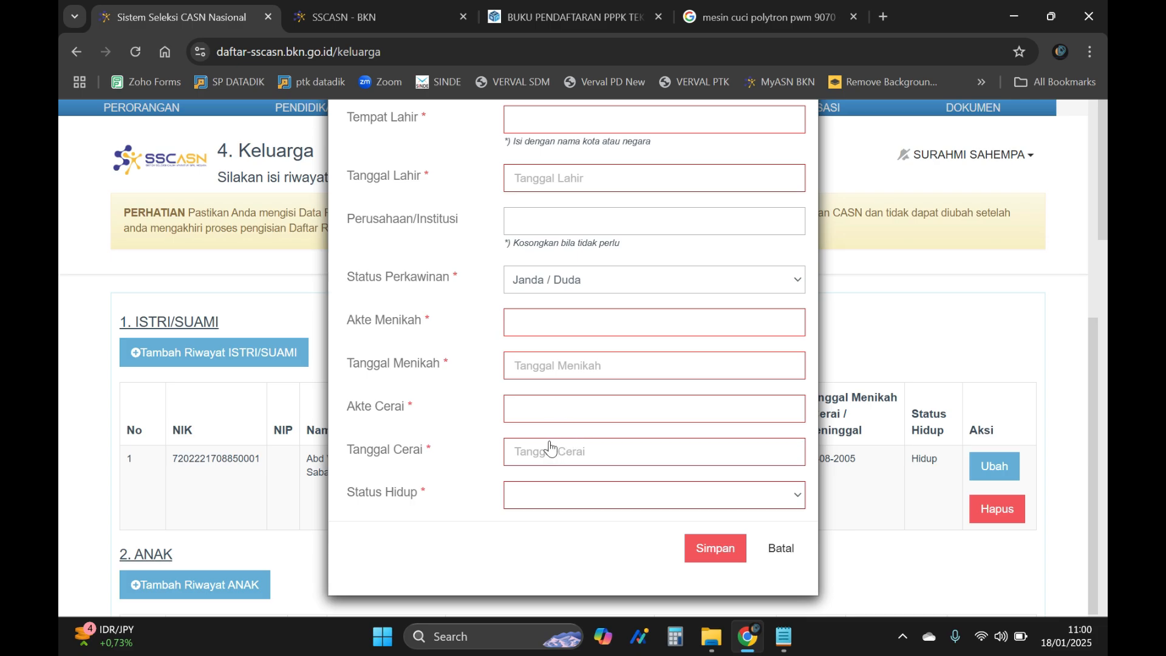
scroll(461, 413, up, 1)
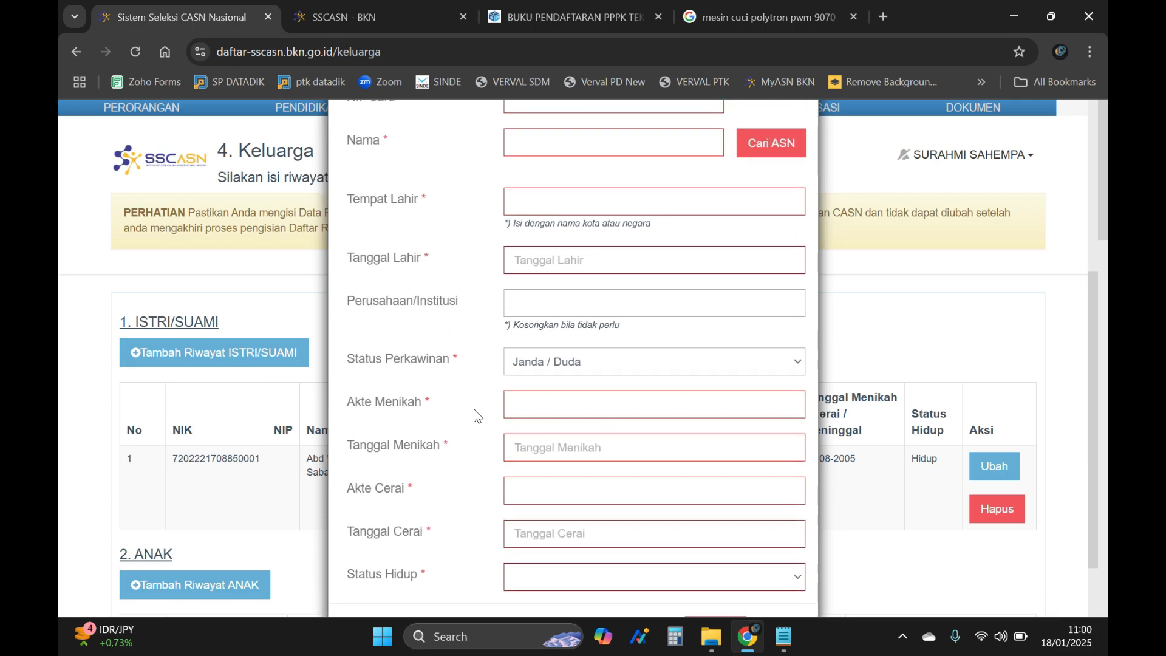
scroll(473, 410, down, 1)
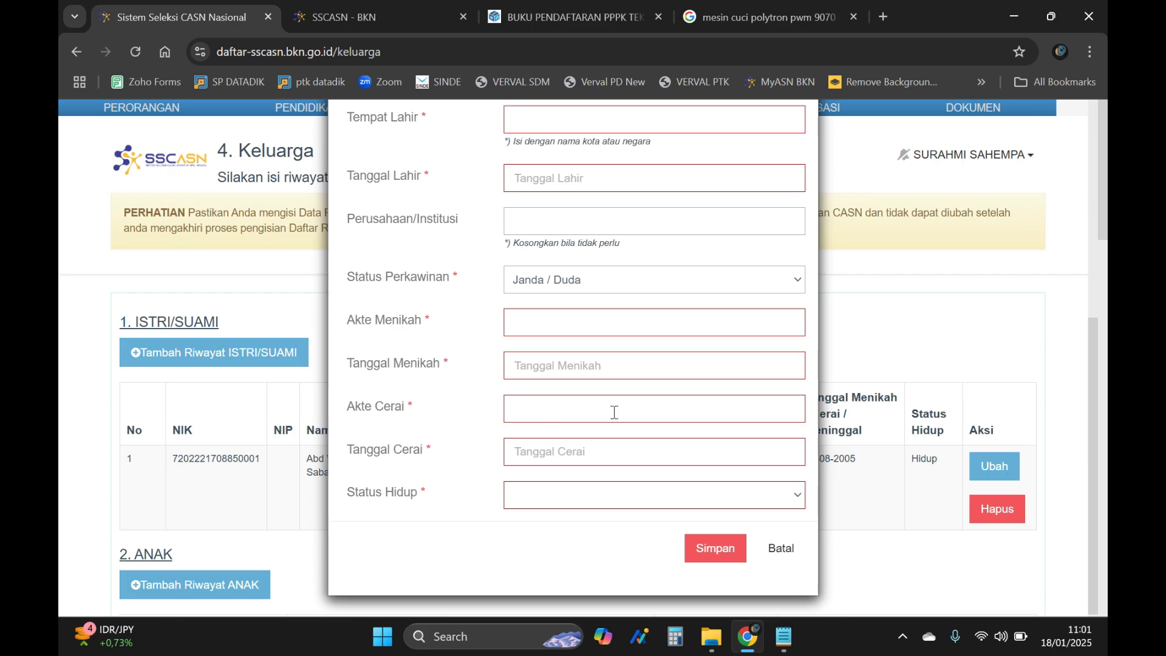
scroll(578, 477, up, 1)
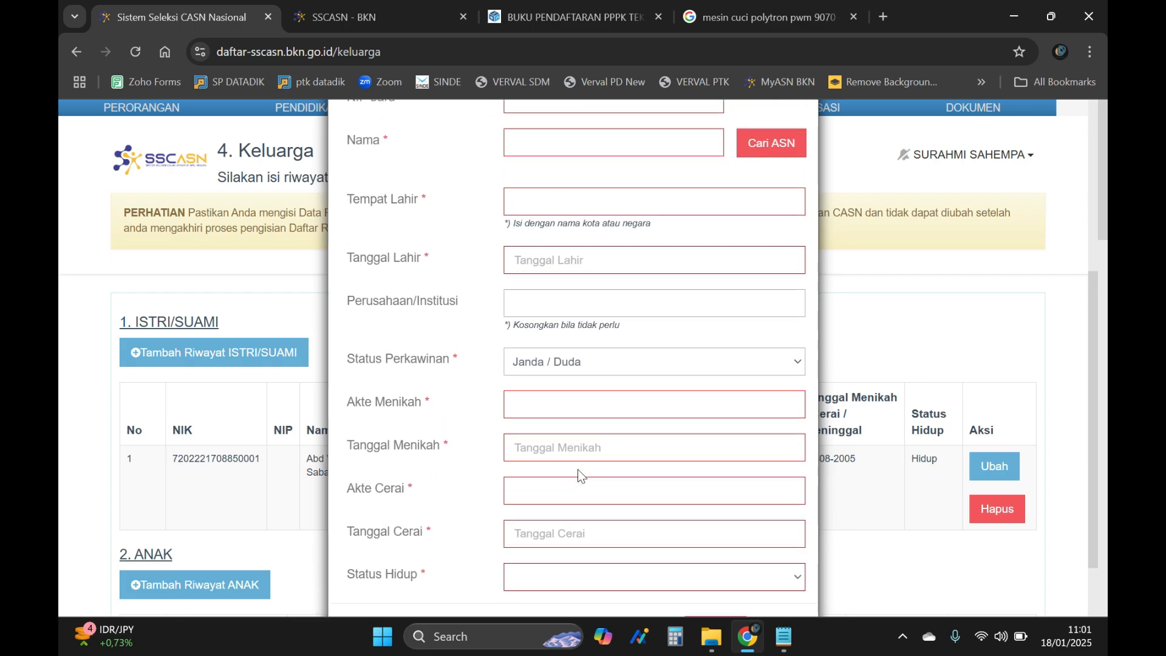
scroll(578, 478, down, 1)
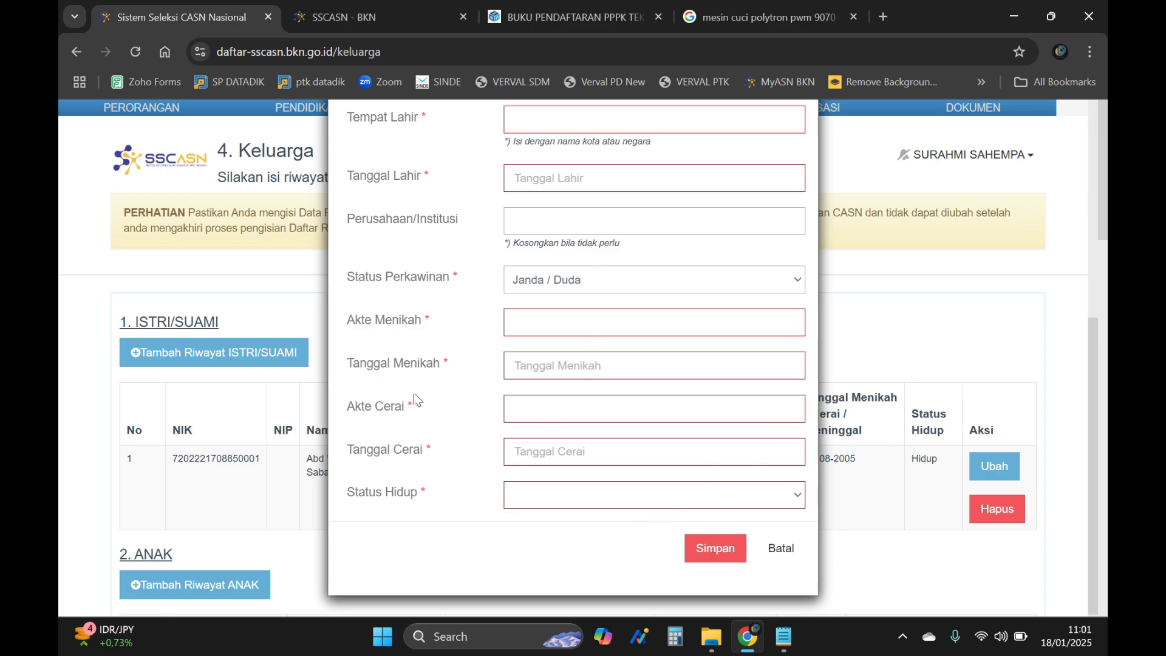
scroll(604, 507, up, 3)
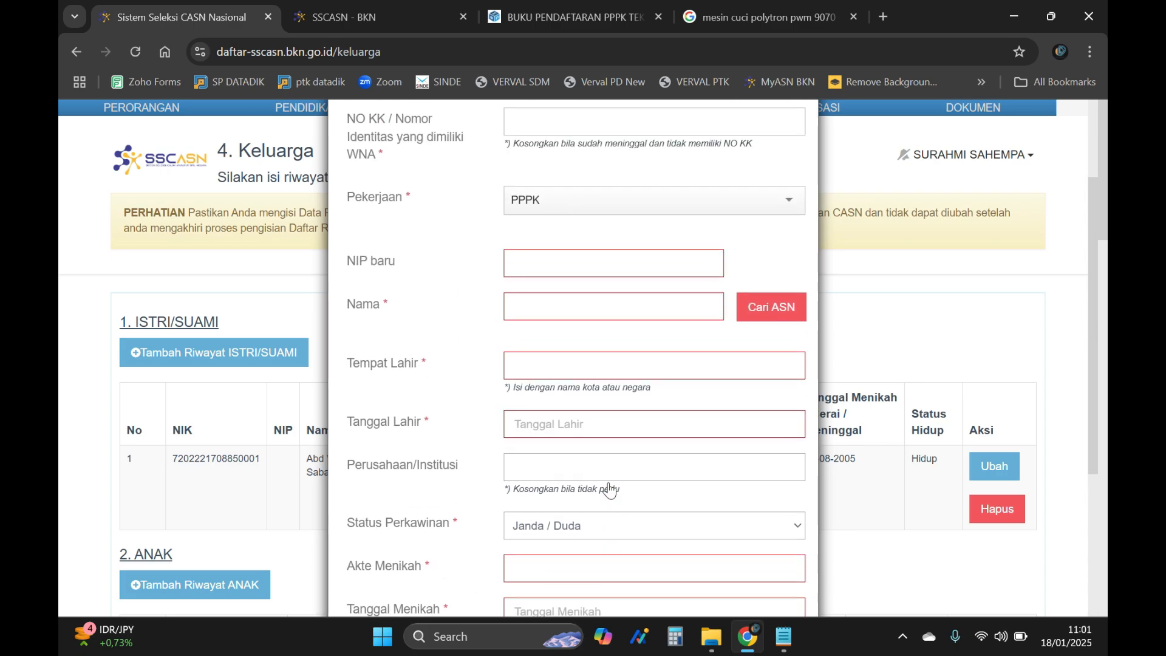
scroll(609, 489, up, 2)
scroll(606, 443, down, 5)
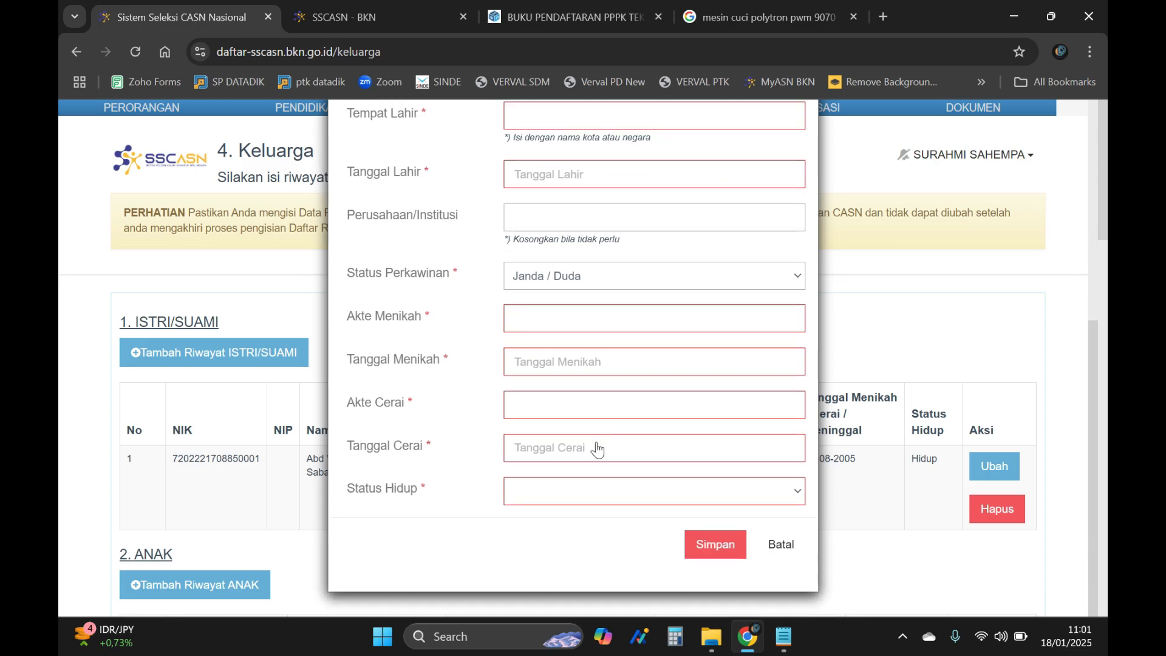
click(558, 489)
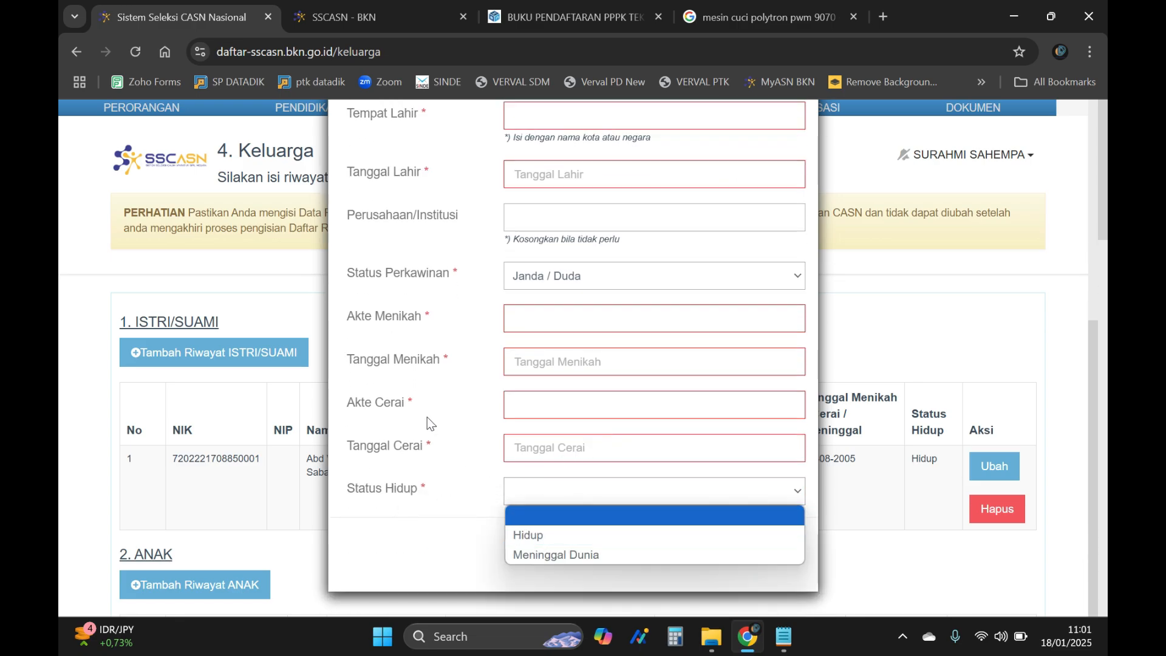
- Switch Status Perkawinan to Menikah to compare the required fields, and return it to Janda / Duda
click(556, 281)
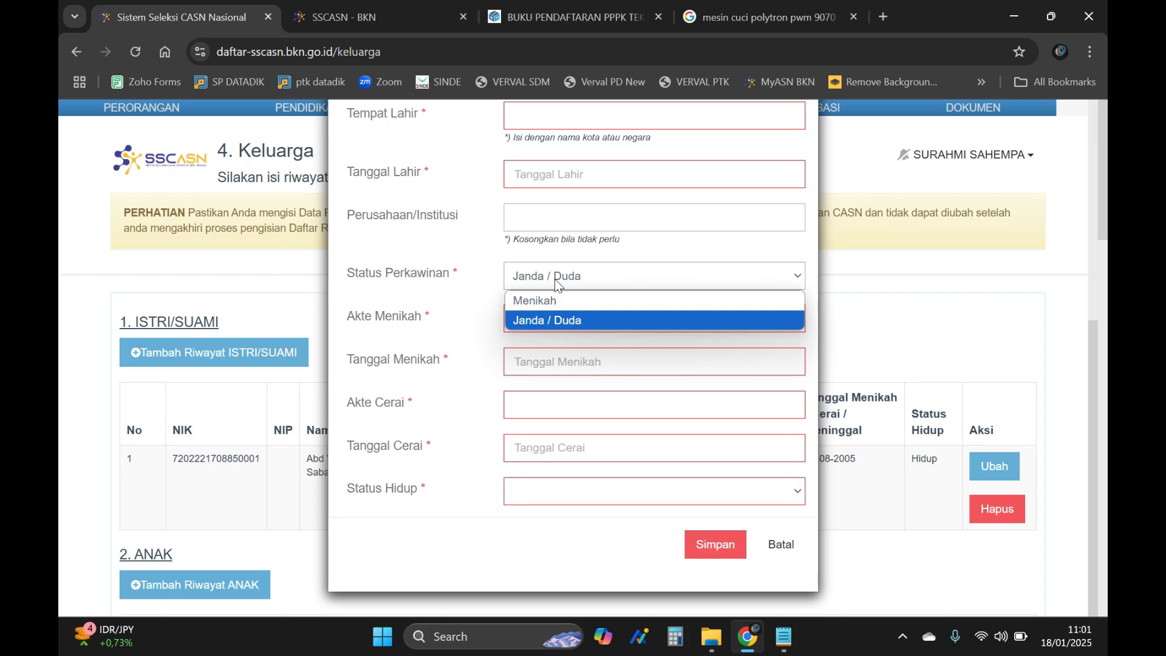
click(549, 301)
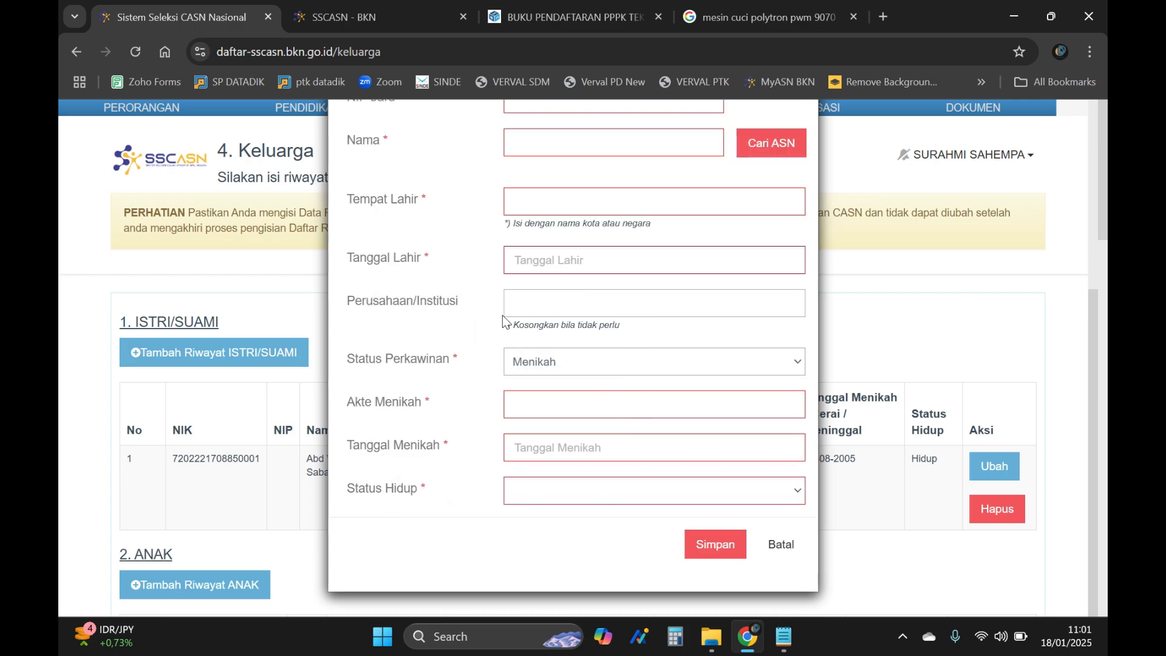
scroll(540, 493, up, 3)
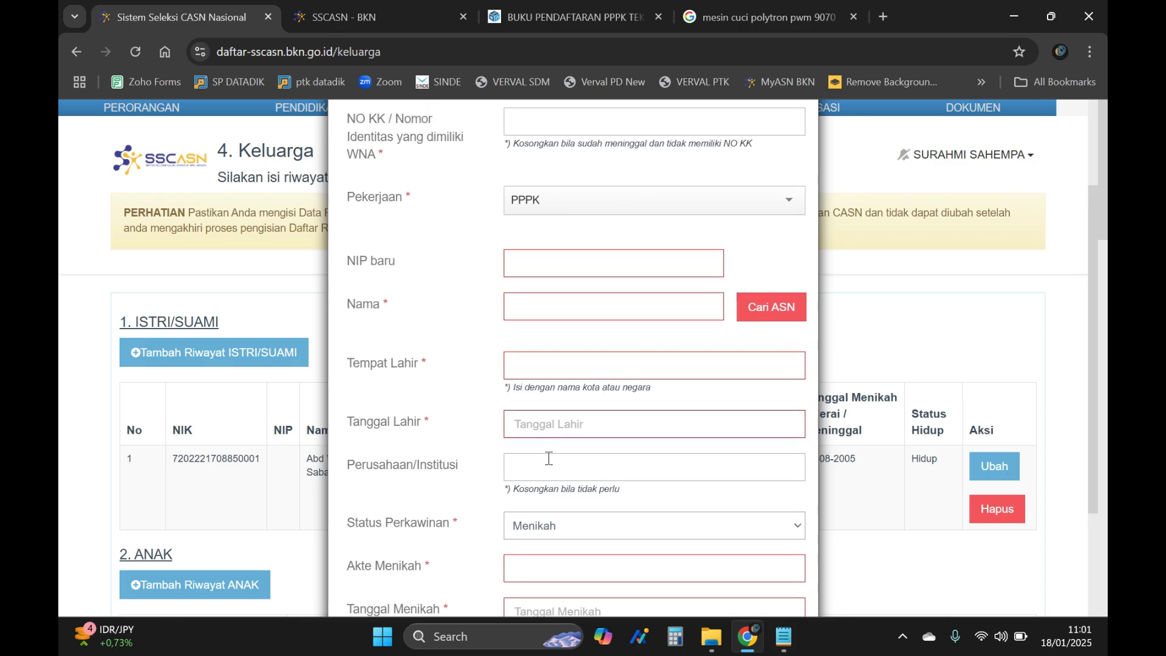
scroll(582, 509, down, 3)
click(612, 363)
click(592, 406)
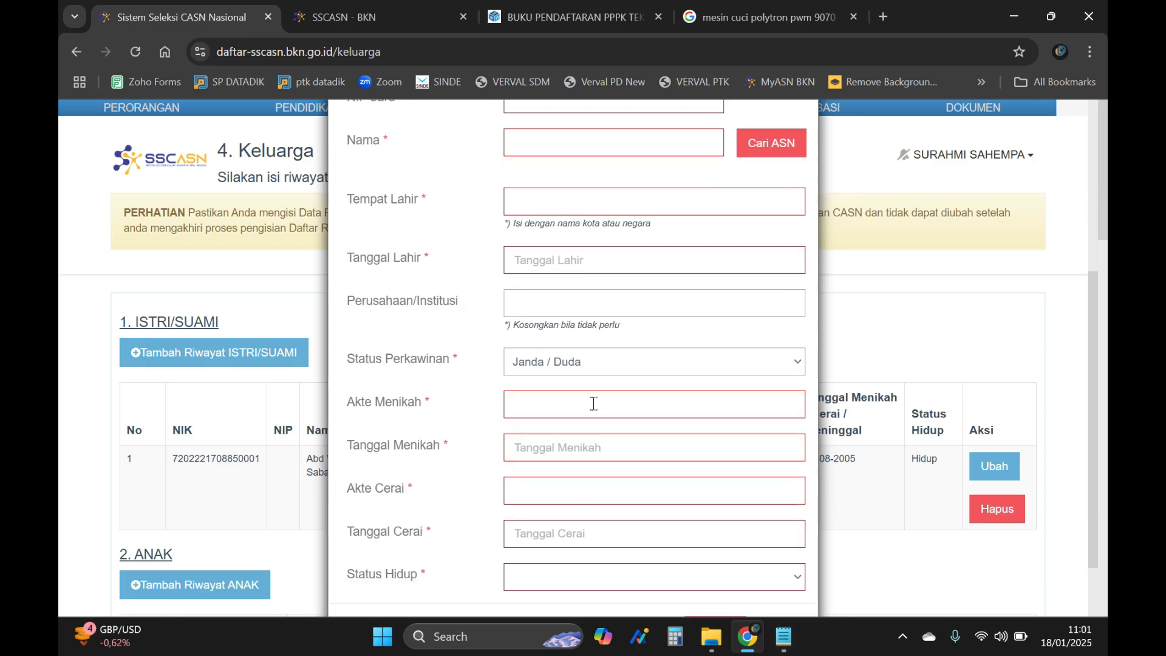
- Cancel the new Istri/Suami entry without saving and move on to the Anak section
scroll(499, 442, down, 2)
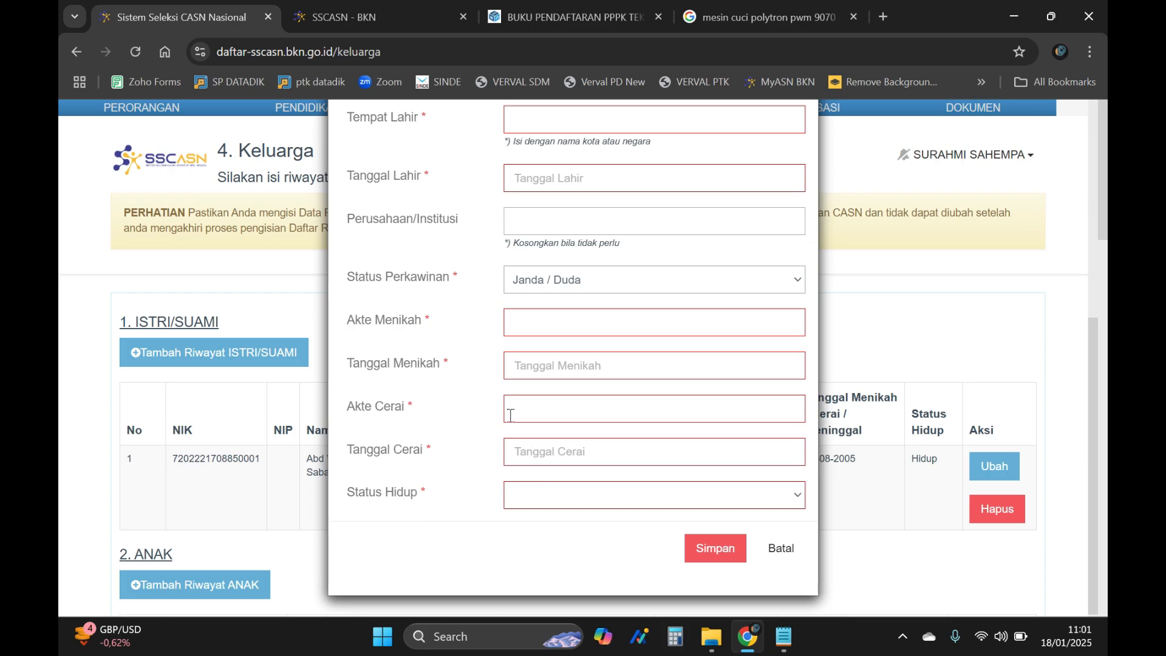
click(777, 550)
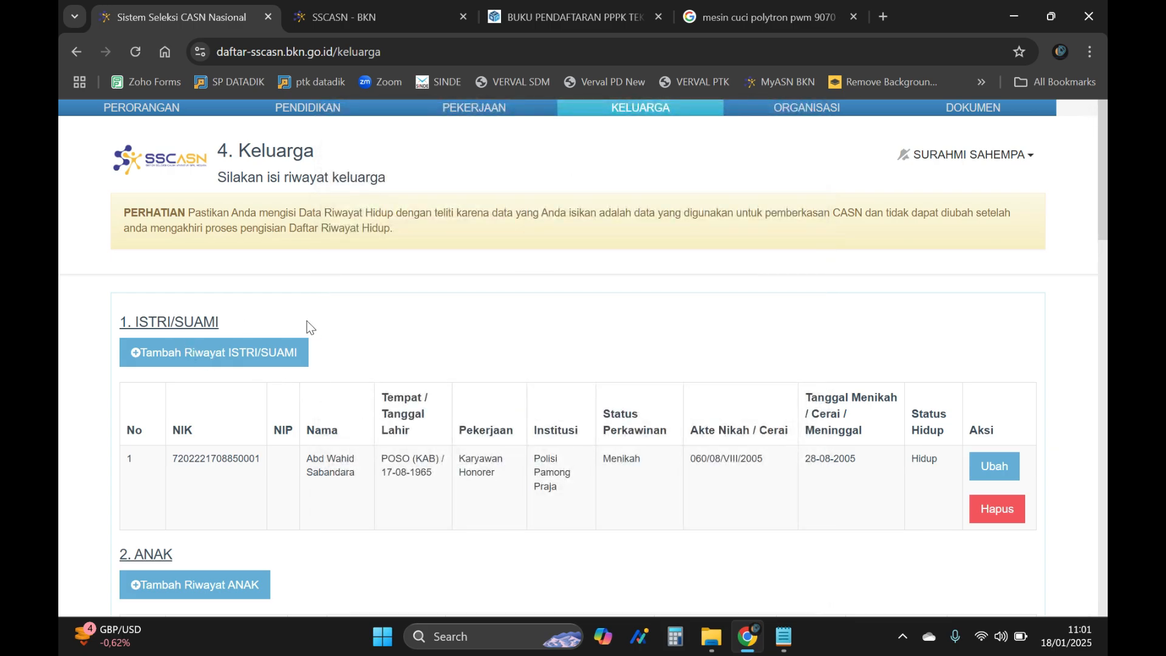
scroll(307, 321, down, 6)
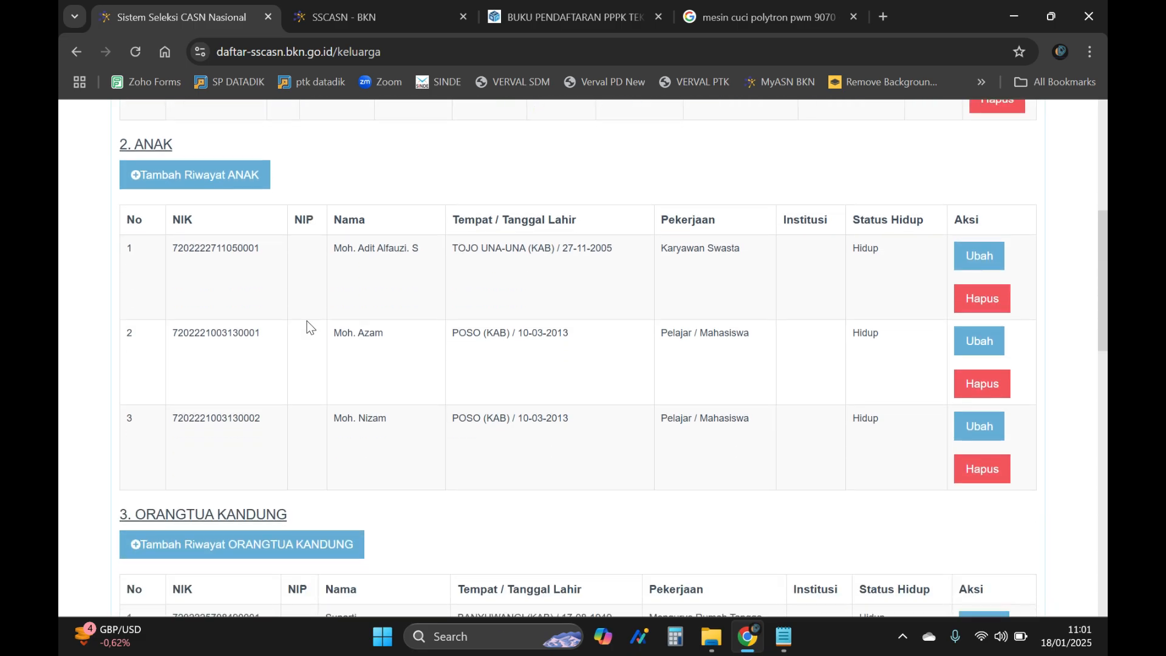
- Start a new Anak entry and set its Pekerjaan to PPPK
scroll(307, 320, up, 1)
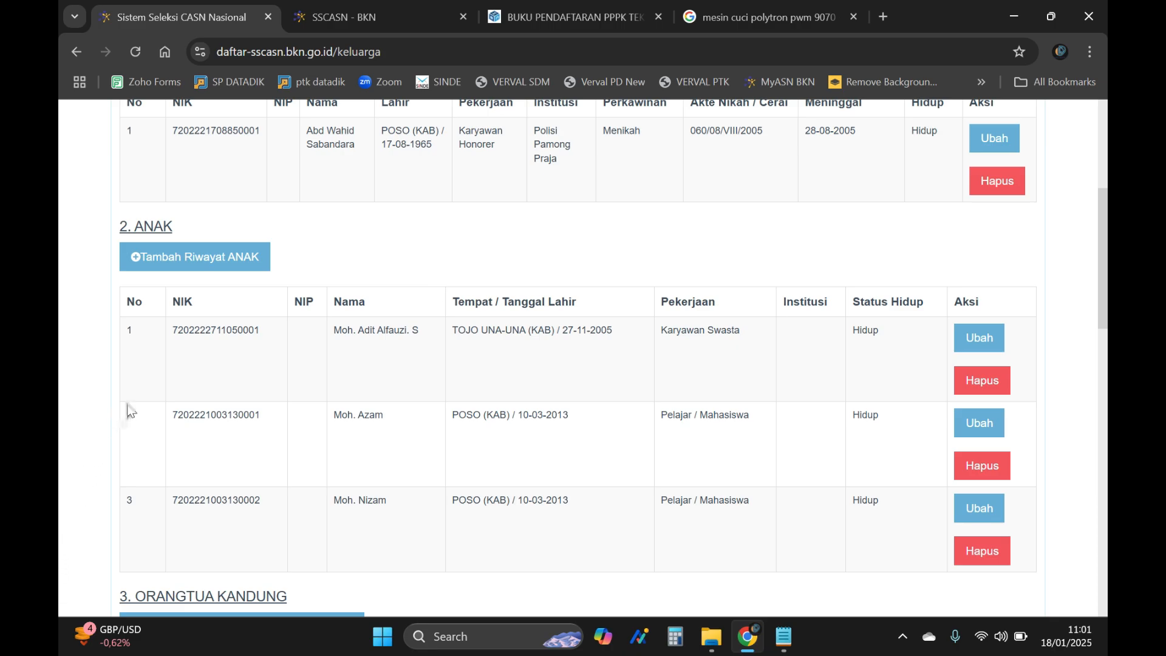
click(245, 257)
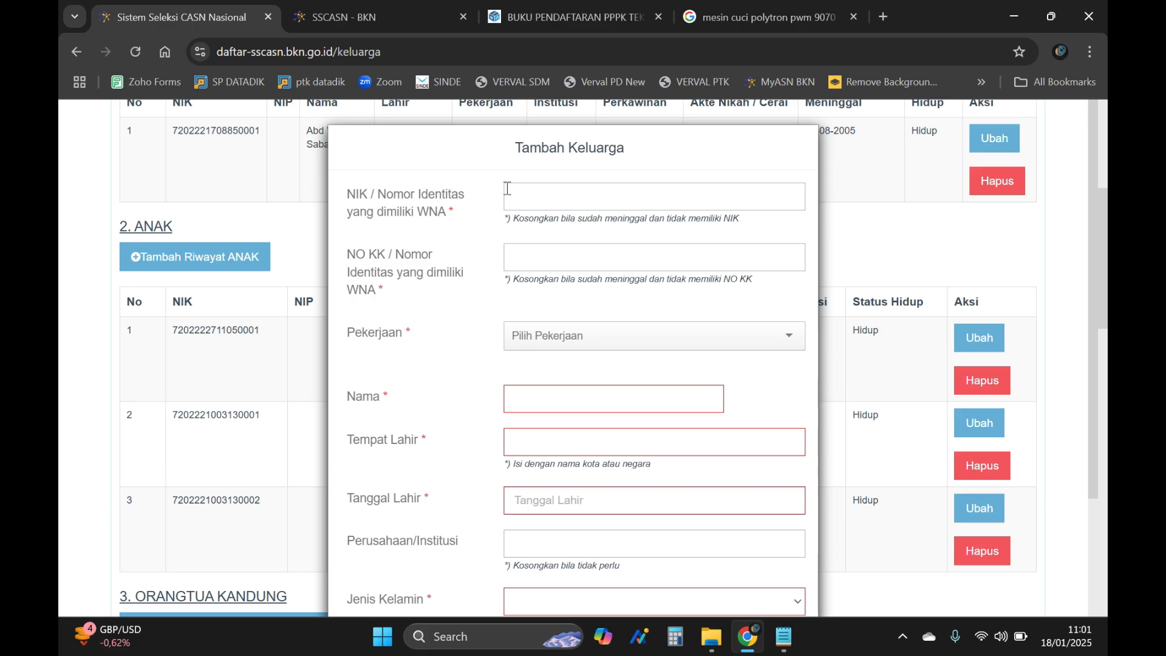
scroll(504, 284, down, 1)
click(561, 253)
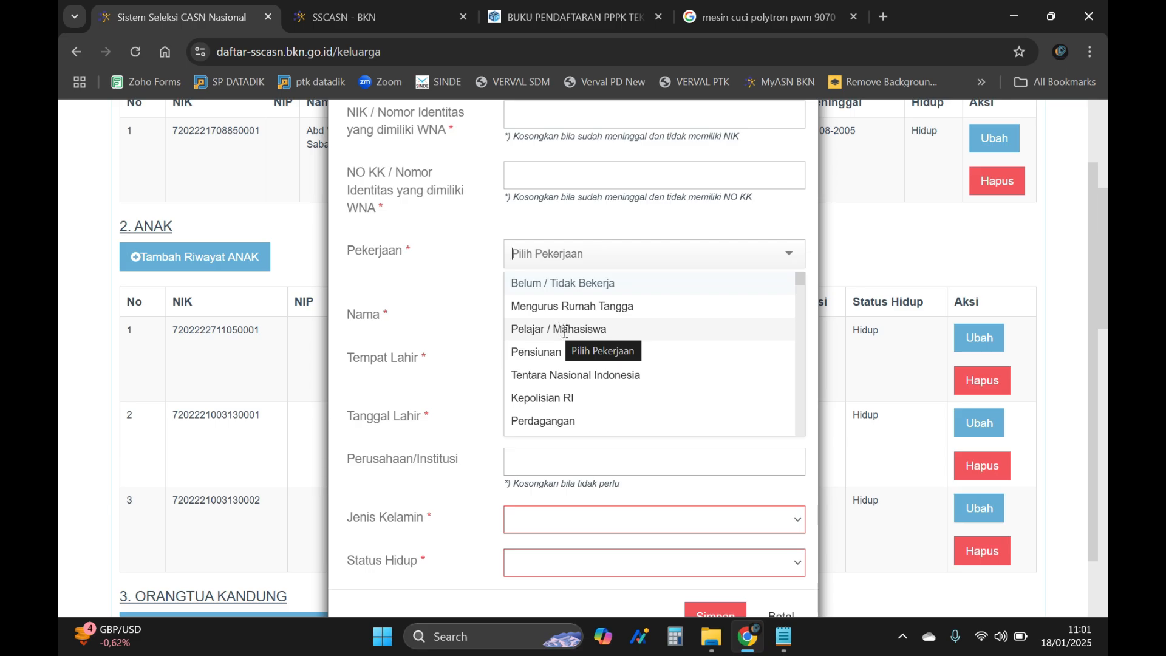
scroll(564, 331, down, 12)
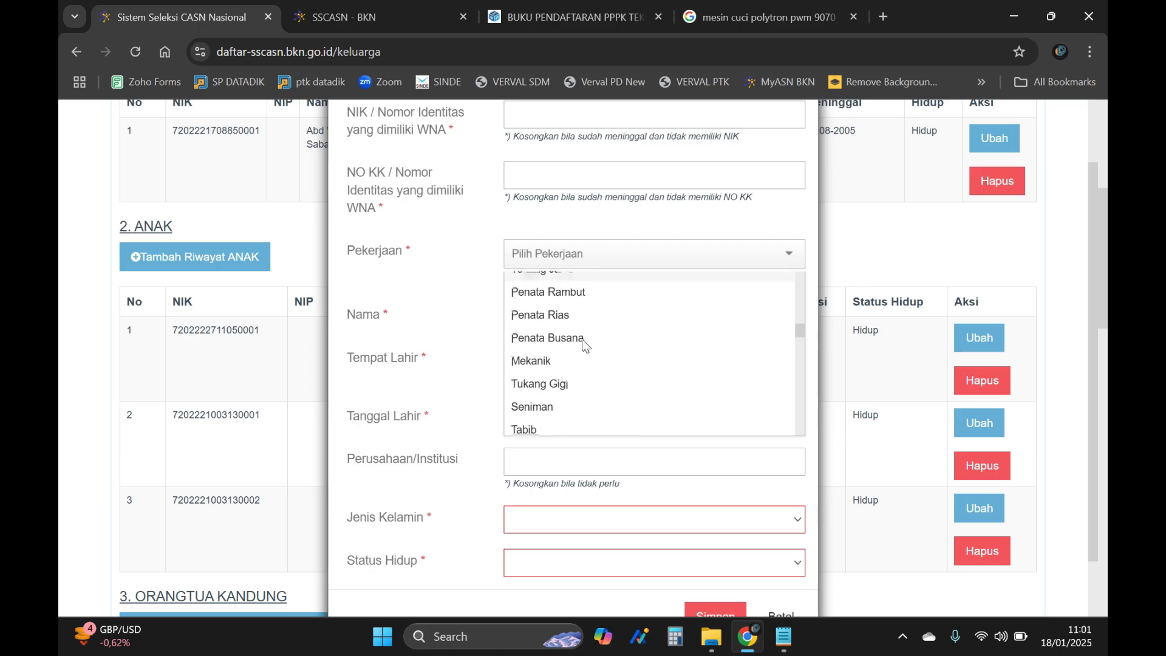
scroll(584, 345, down, 15)
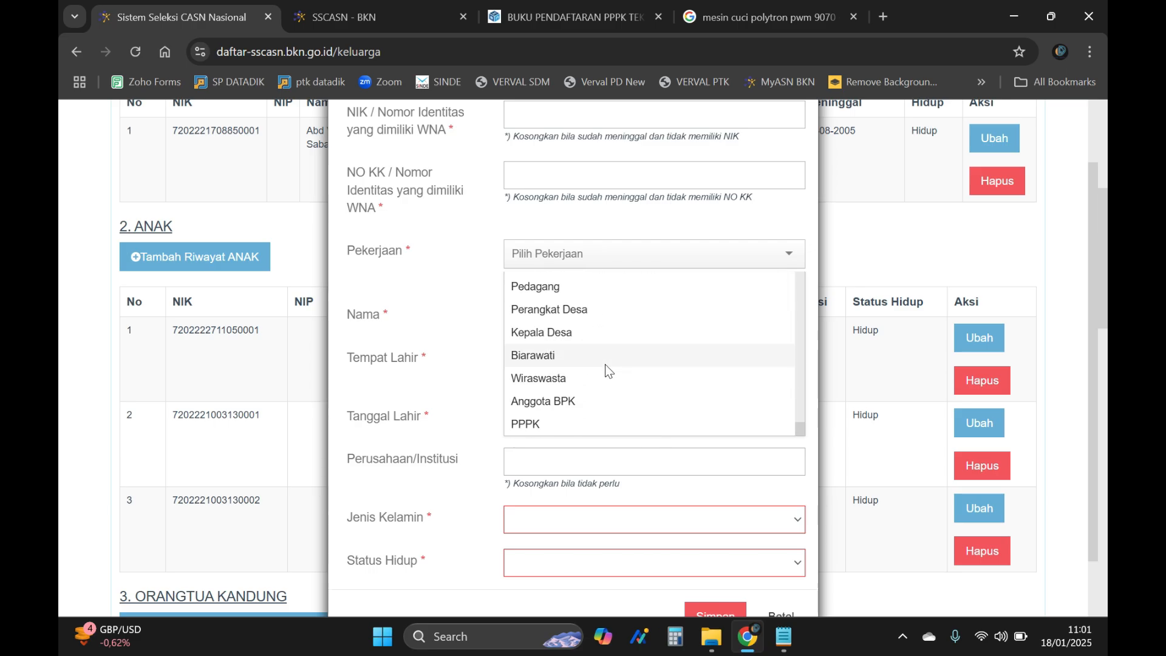
click(593, 423)
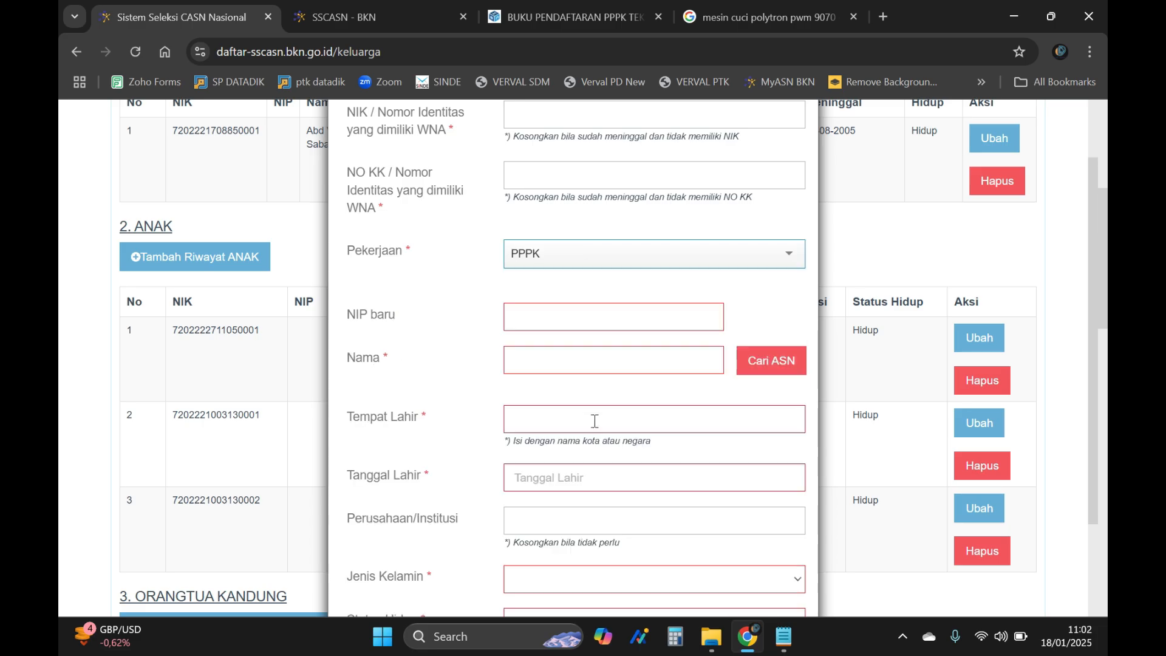
- Check the NIP baru, Nama, Tempat Lahir, Perusahaan/Institusi and Jenis Kelamin fields of the new Anak entry without filling them in
click(571, 320)
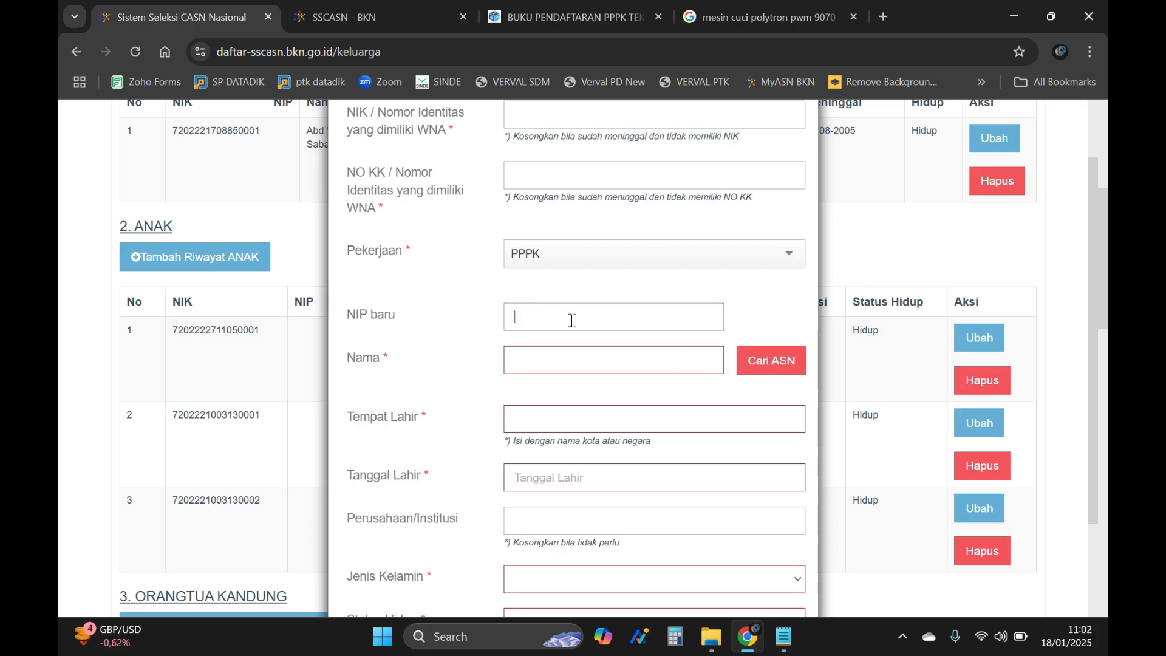
click(546, 356)
scroll(568, 316, down, 3)
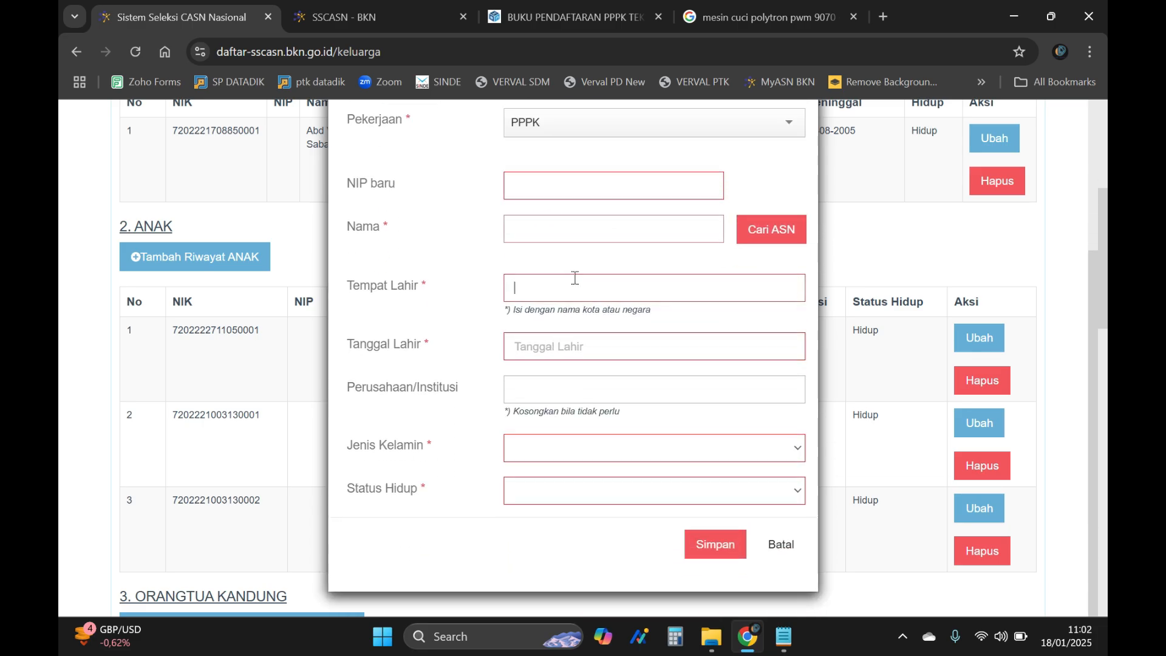
click(570, 285)
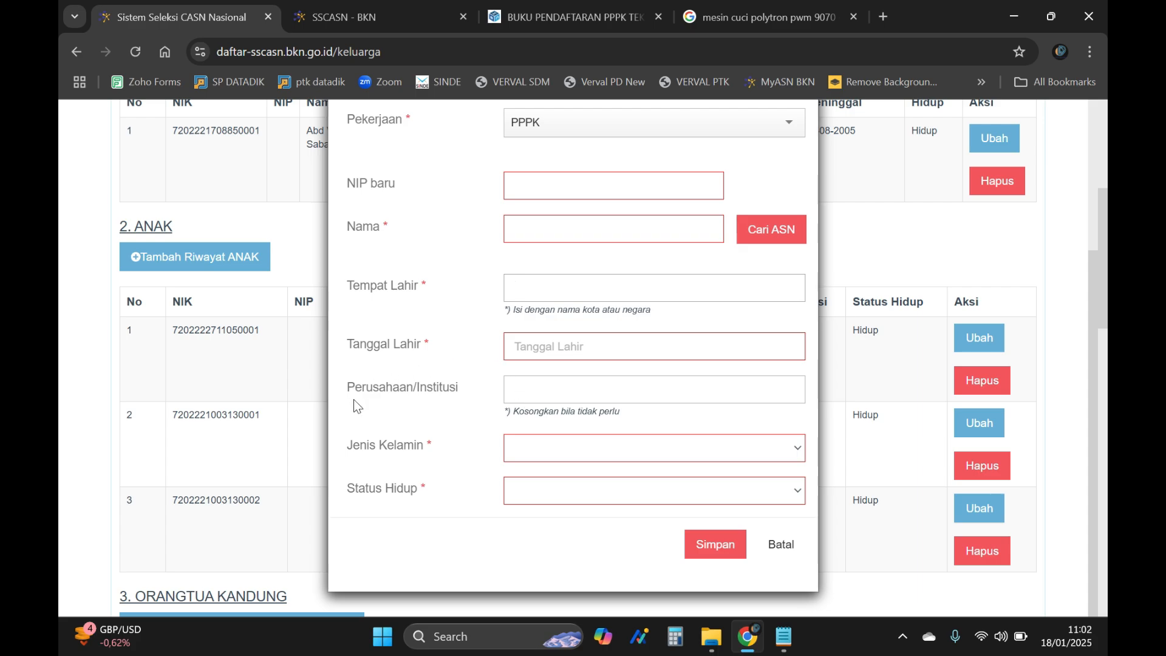
scroll(475, 361, up, 1)
scroll(476, 364, down, 1)
click(544, 441)
click(465, 458)
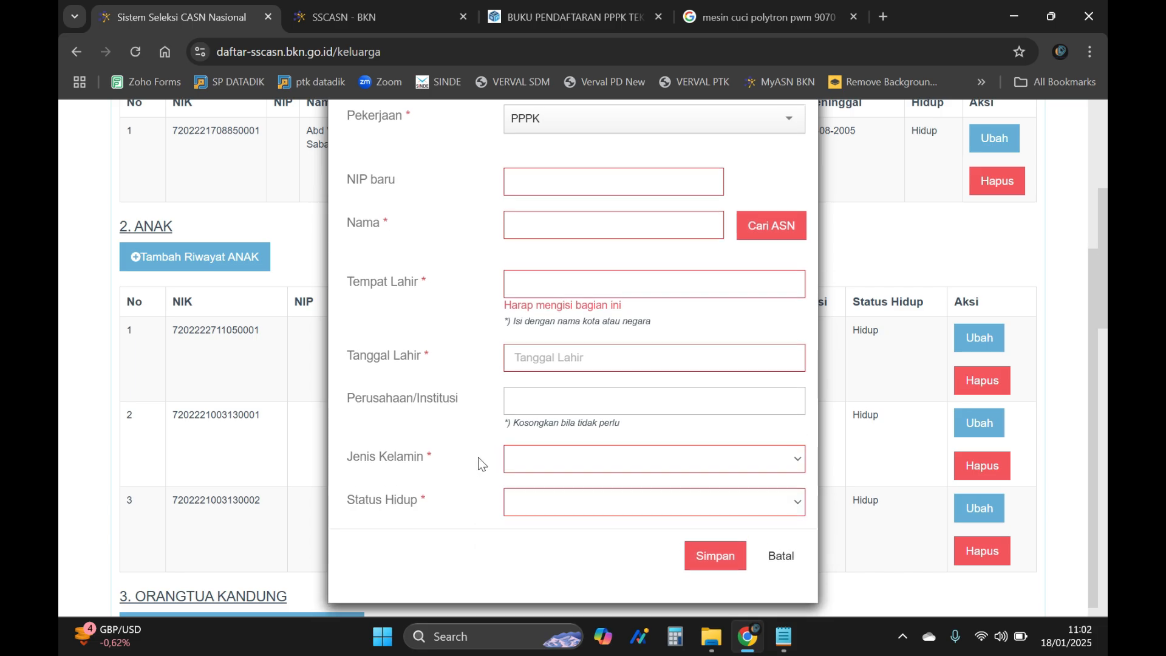
- Examine the Status Hidup options of the Anak entry without choosing one, and cancel the entry without saving
scroll(516, 480, down, 1)
click(546, 489)
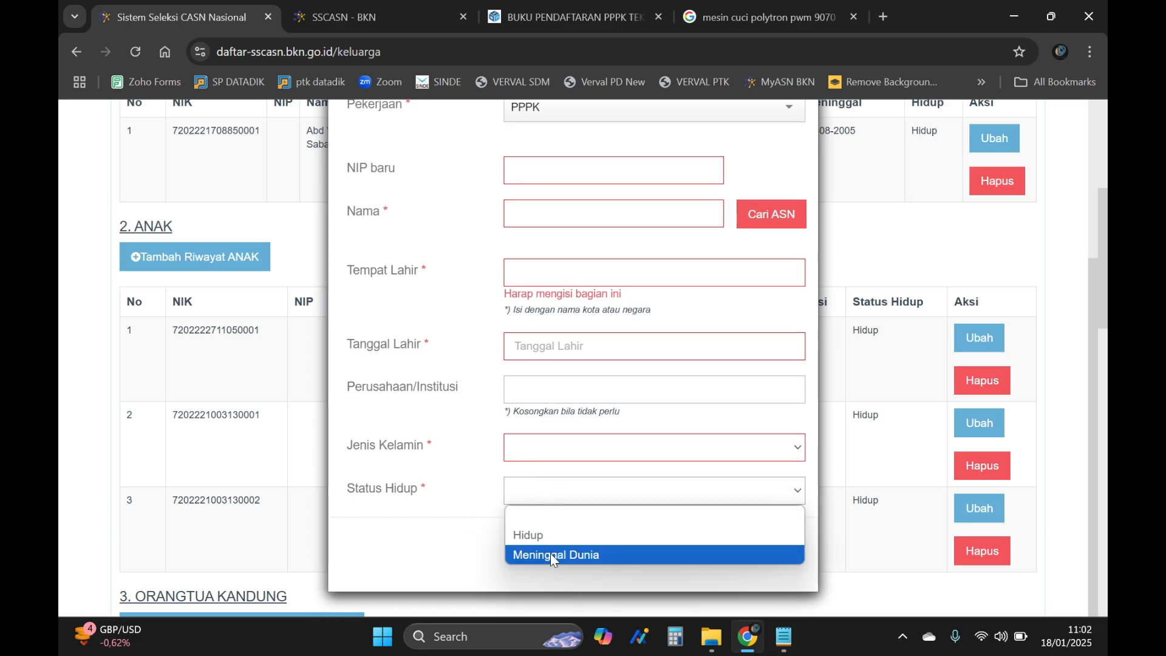
click(469, 533)
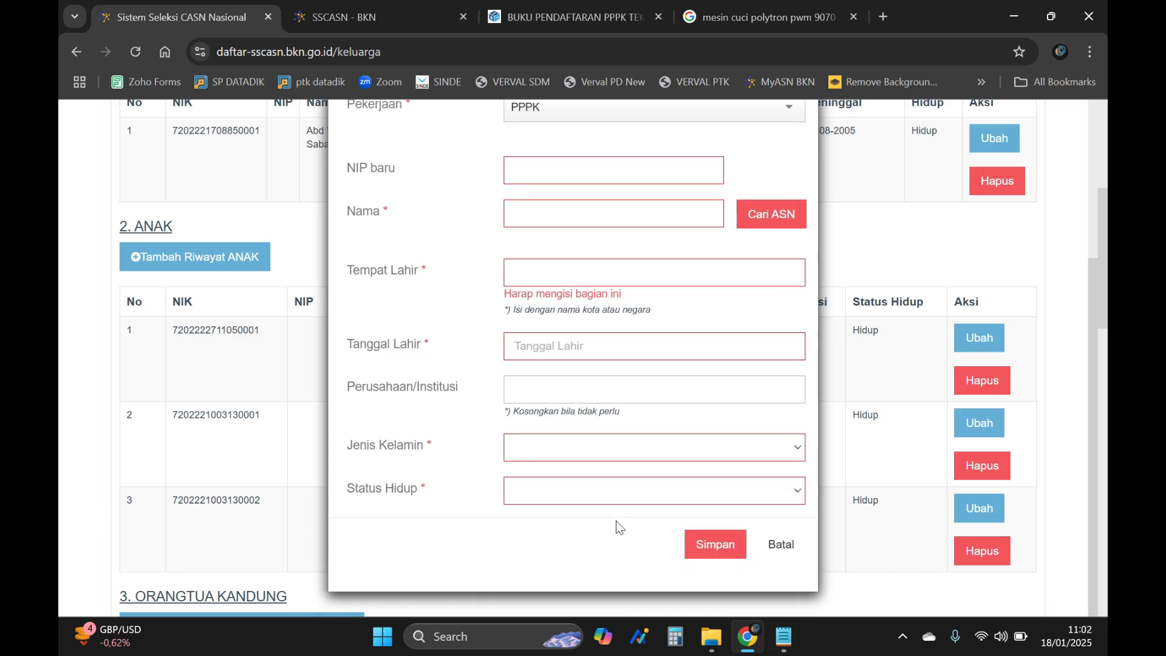
click(777, 542)
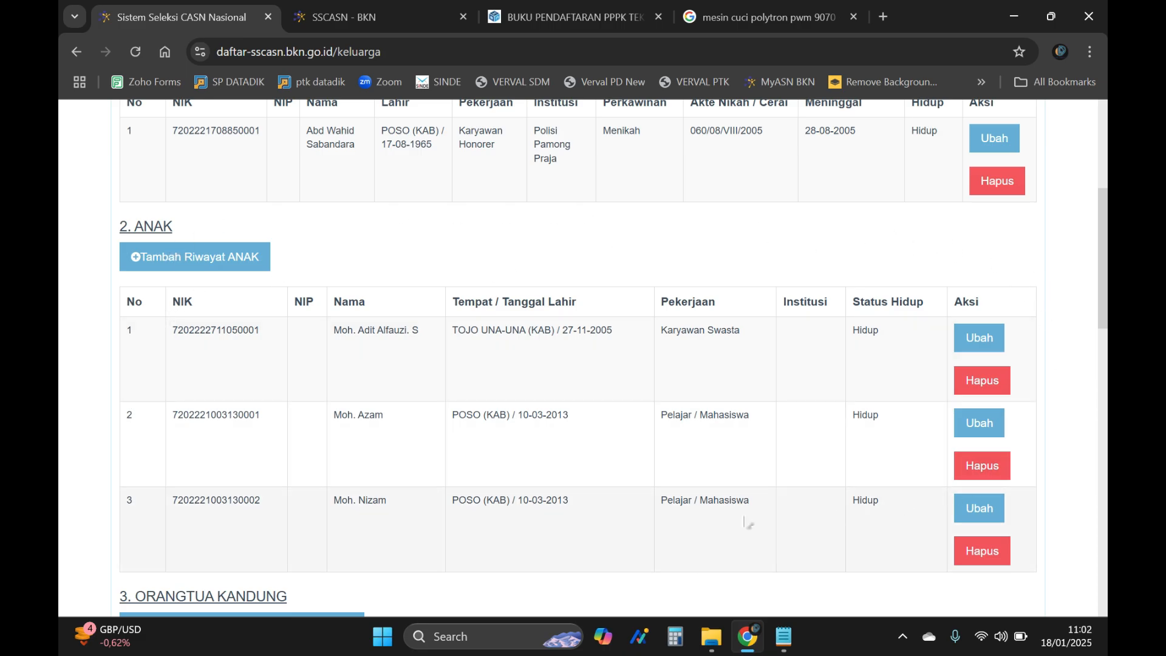
- Start a new Orangtua Kandung entry and read the notes on leaving NIK and NO KK empty for deceased parents
scroll(868, 420, down, 5)
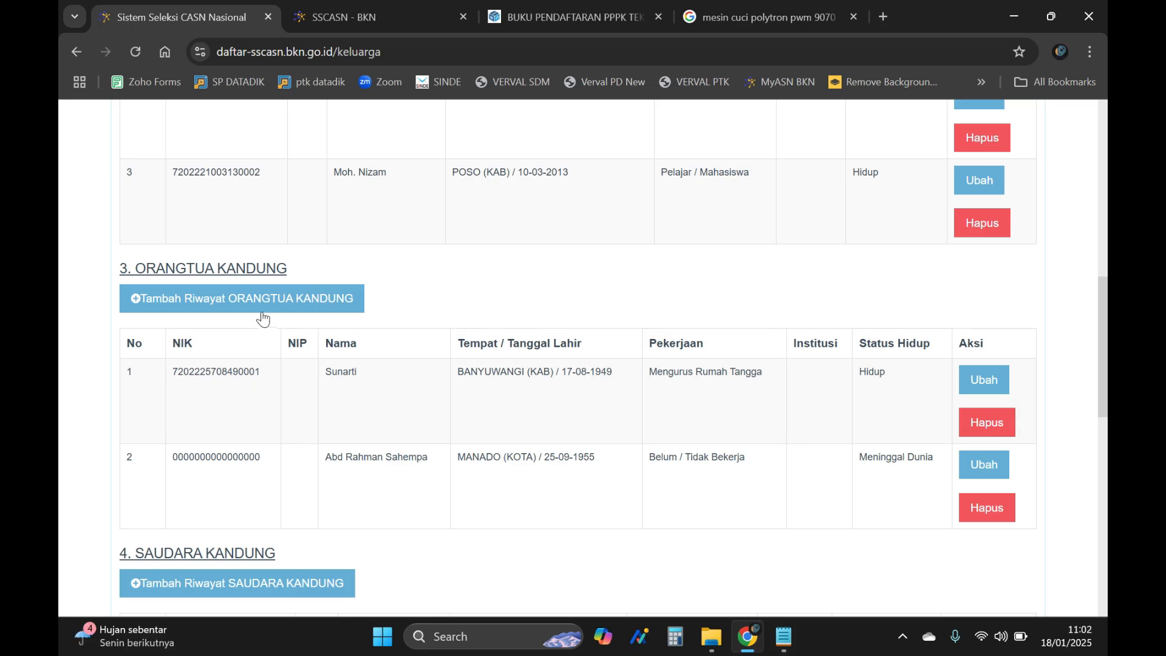
click(278, 297)
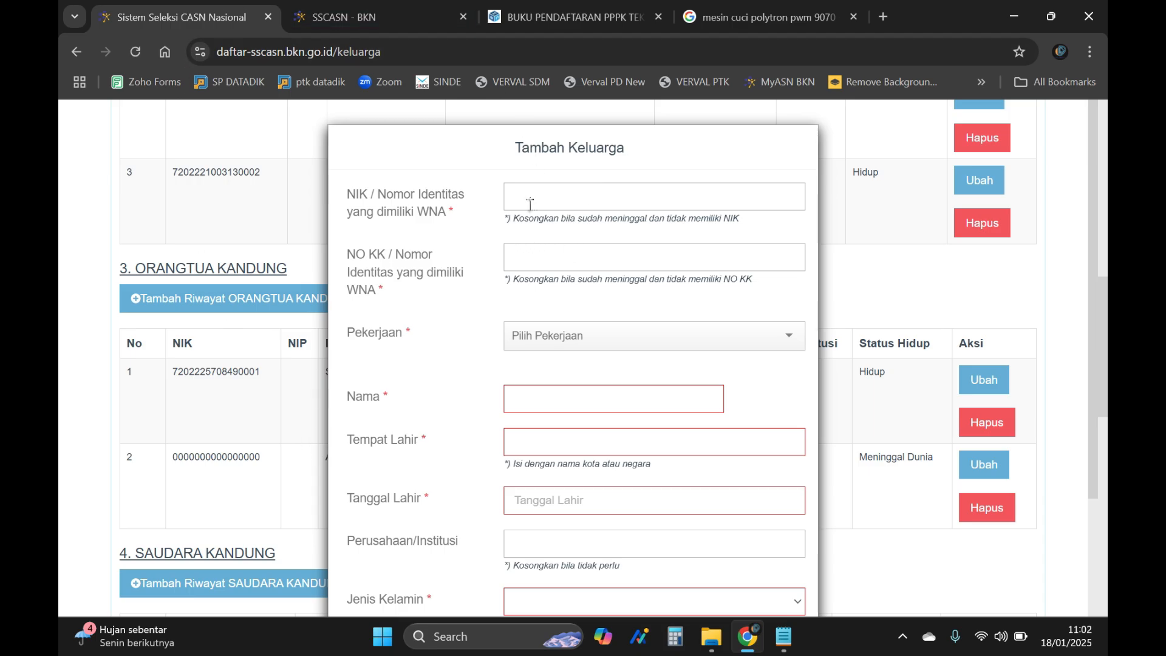
drag(505, 218, 760, 231)
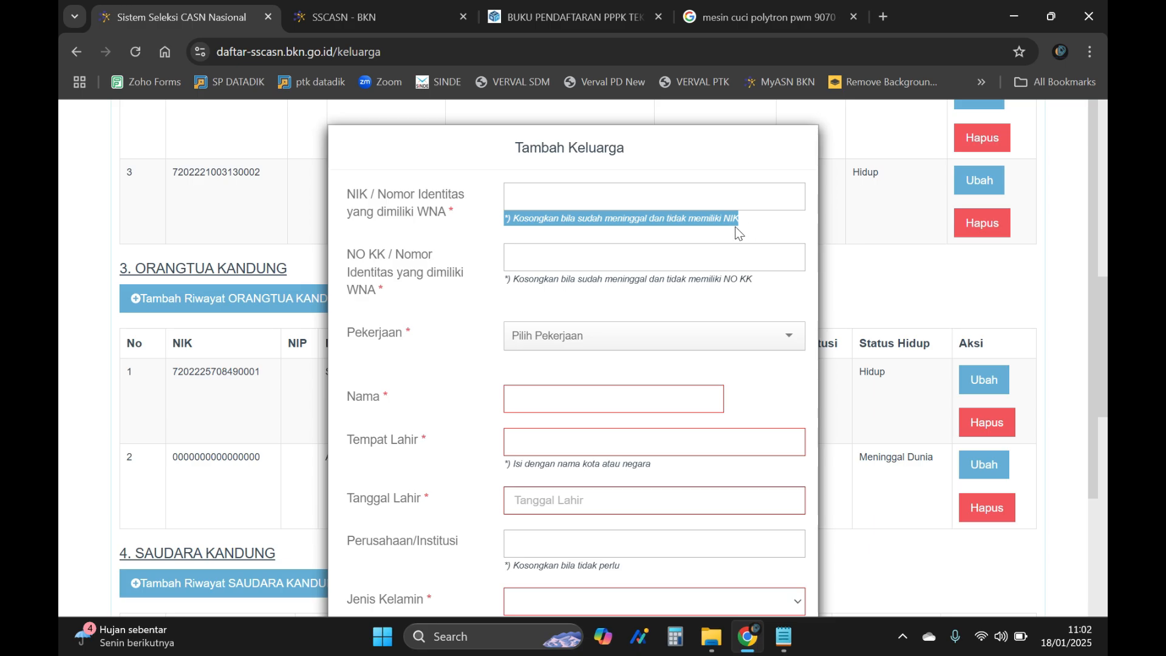
click(709, 219)
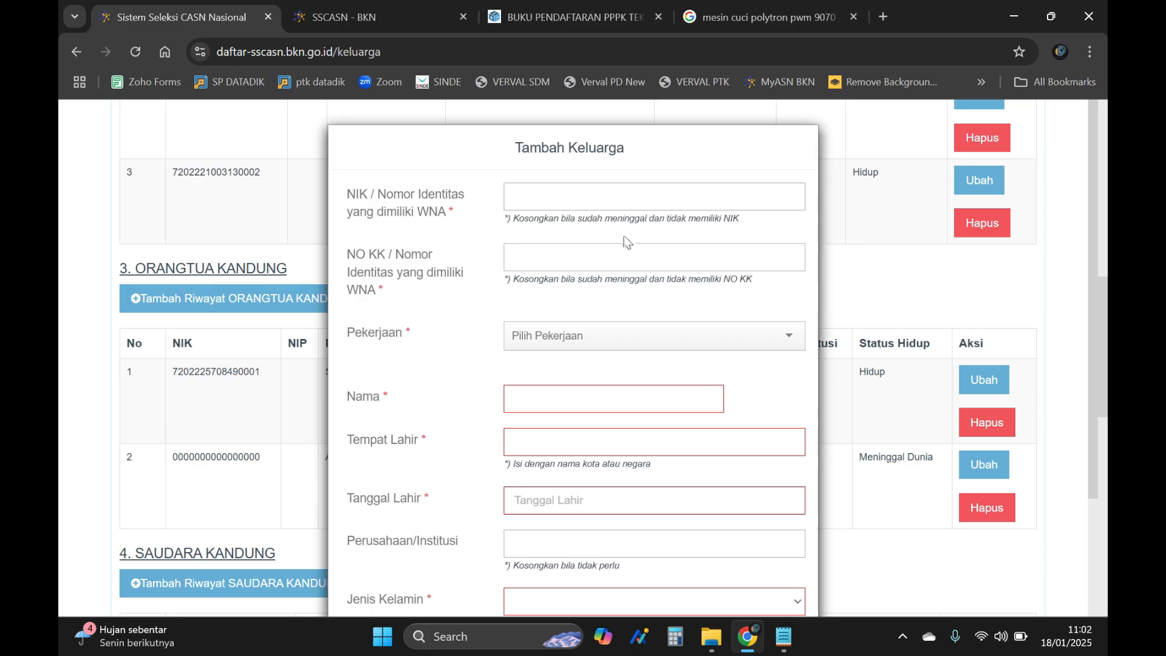
click(538, 255)
scroll(475, 280, down, 1)
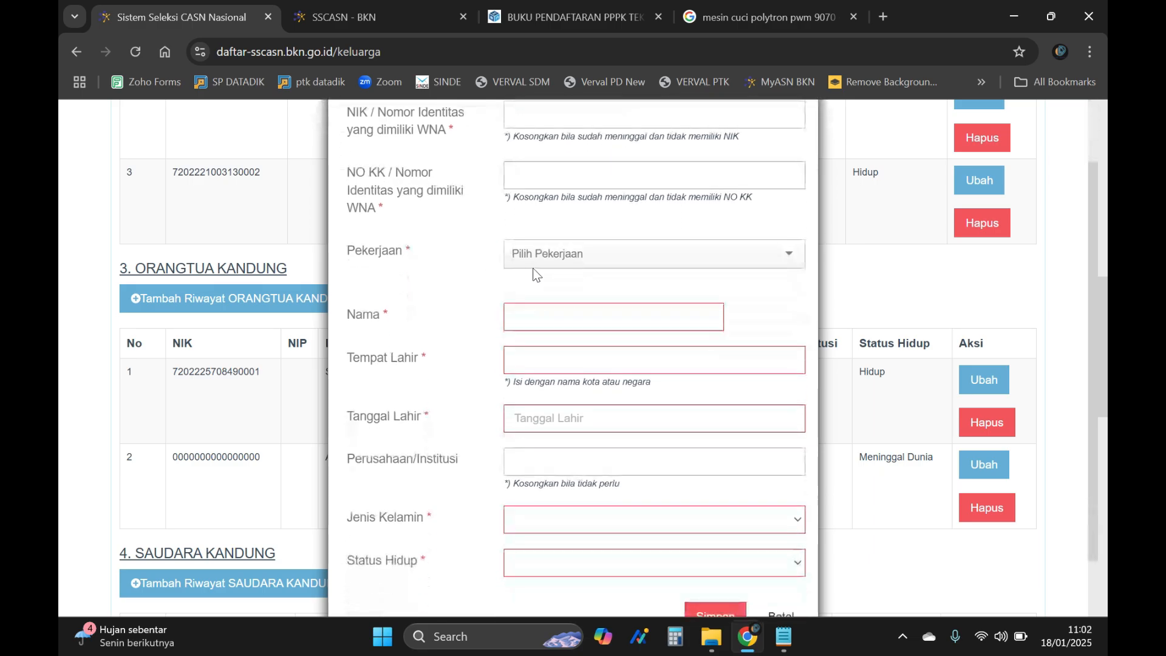
- Look through the Pekerjaan options of the Orangtua Kandung entry and set the occupation to Belum / Tidak Bekerja
click(589, 264)
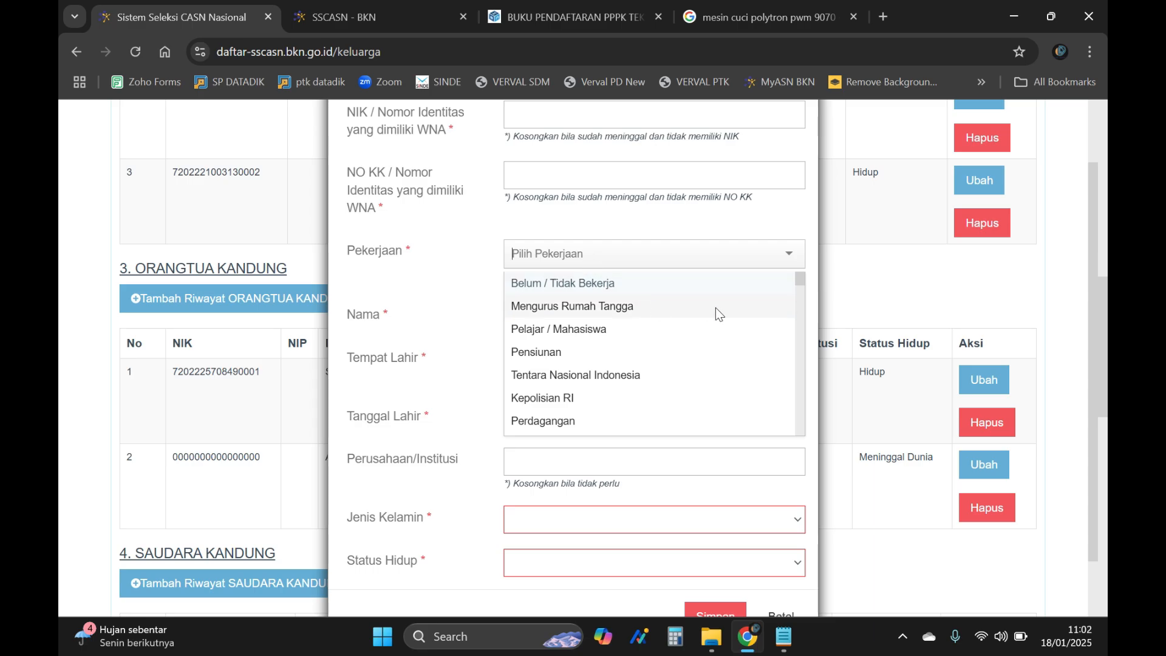
scroll(716, 308, down, 4)
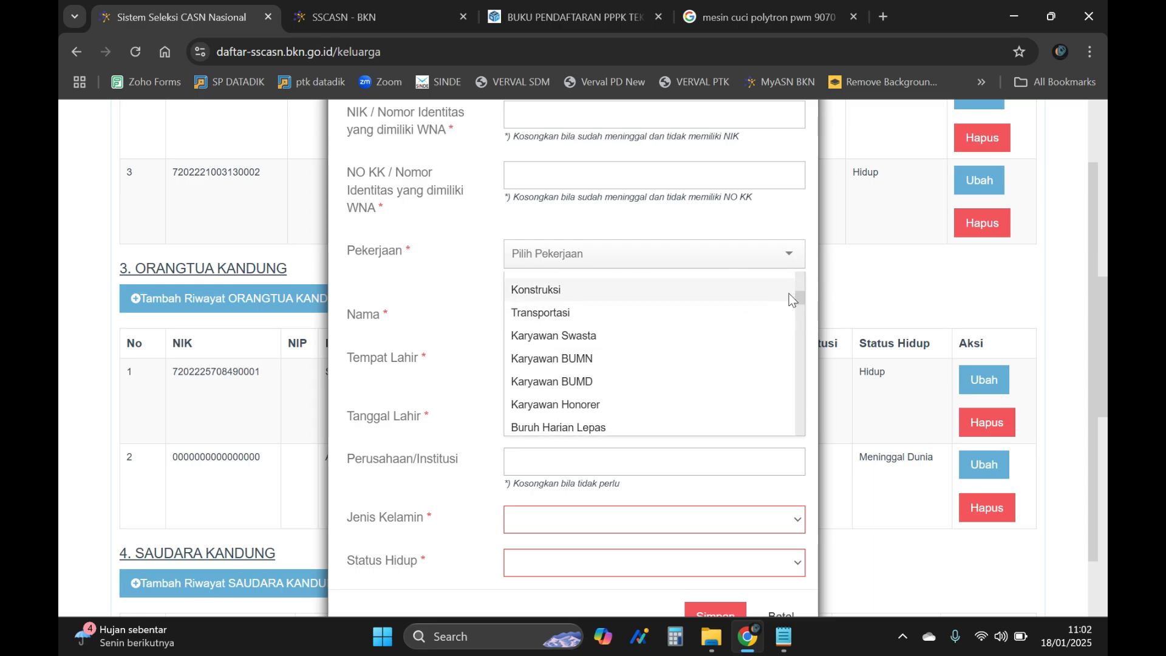
text(men)
key(BackSpace)
key(BackSpace)
key(BackSpace)
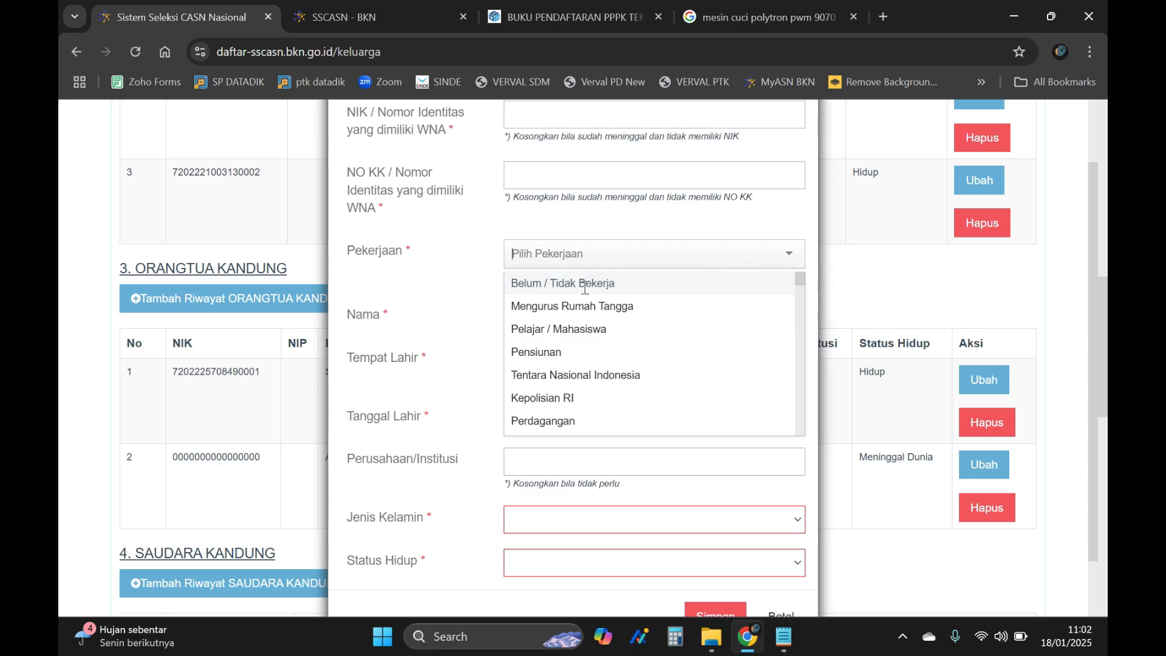
click(549, 284)
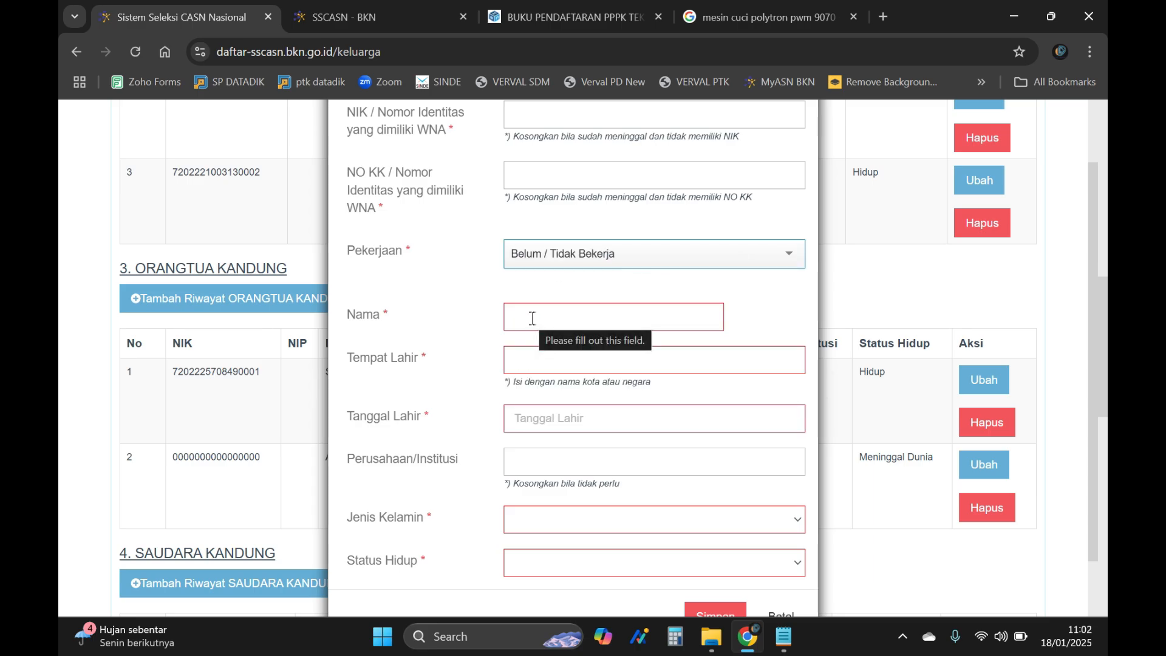
- Review the remaining Orangtua Kandung fields and the Status Hidup options, and cancel the entry without saving
scroll(461, 352, down, 1)
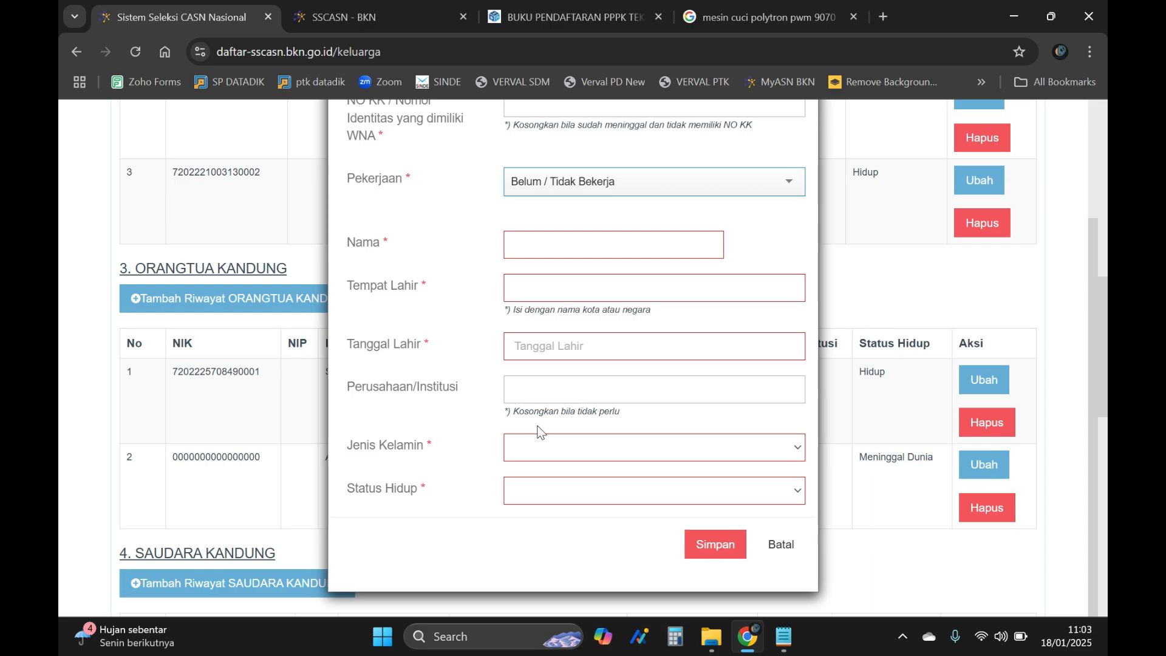
scroll(574, 452, down, 1)
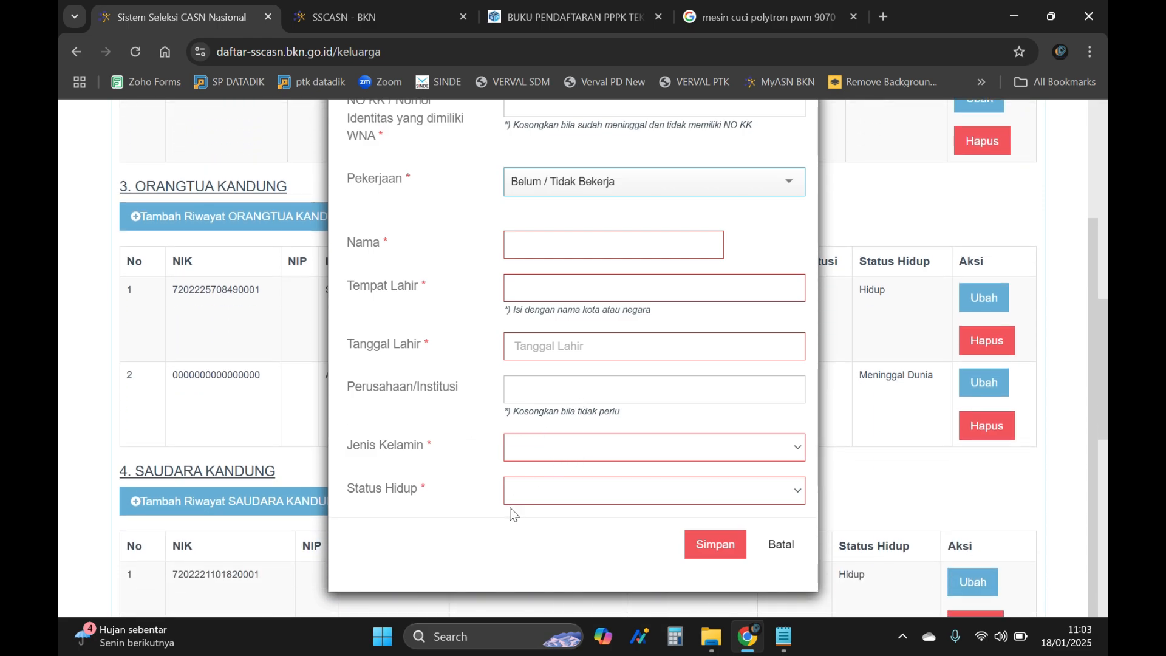
click(534, 490)
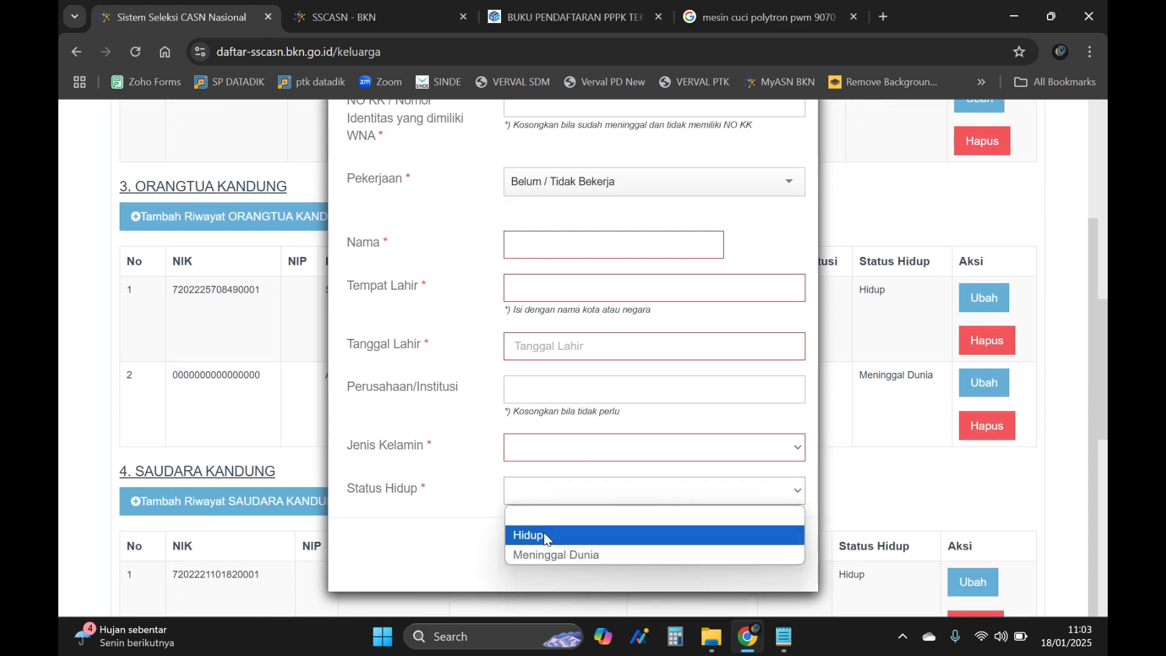
click(448, 554)
scroll(505, 465, up, 2)
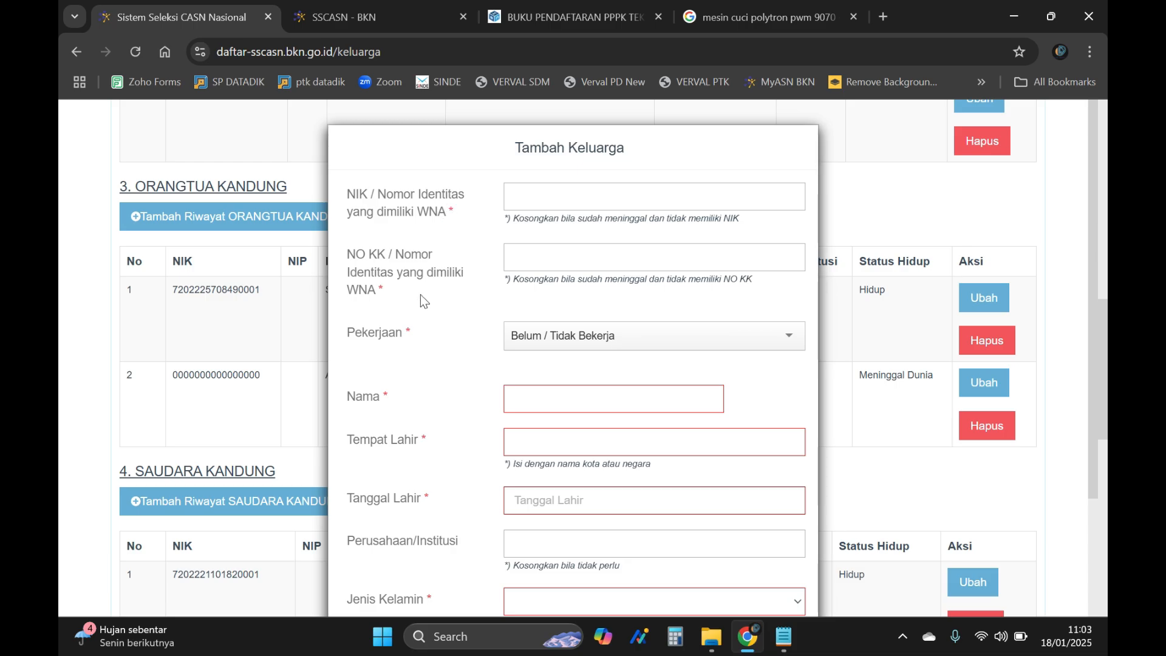
scroll(425, 297, down, 3)
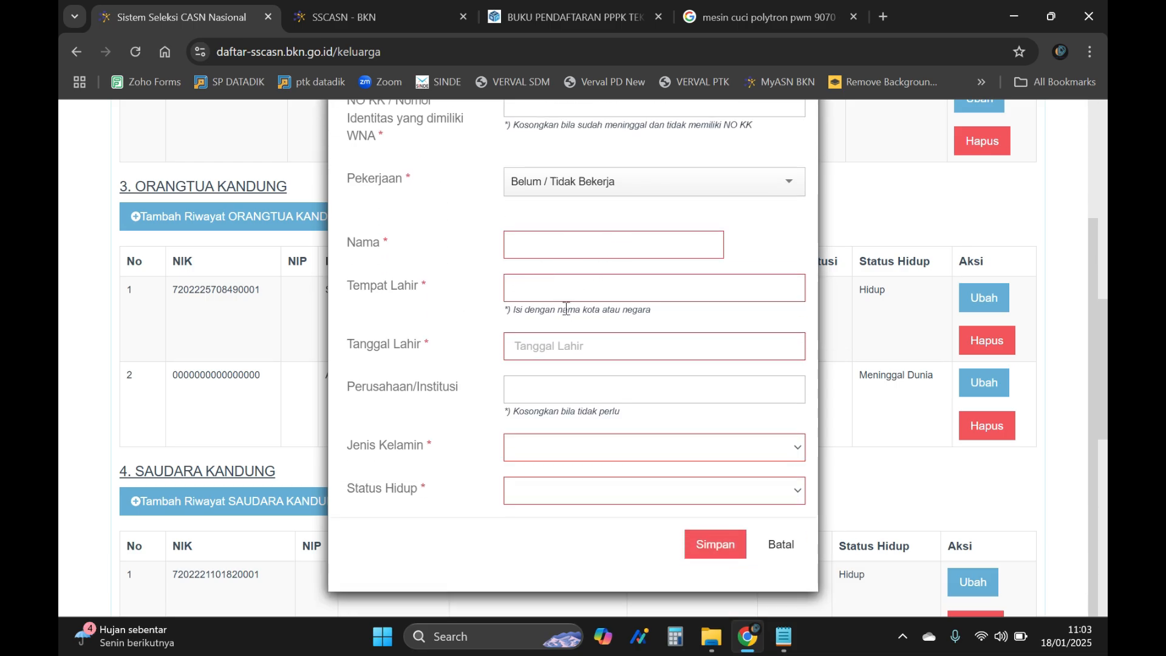
click(777, 545)
- Start a new Saudara Kandung entry and examine its fields and the Pekerjaan and Status Hidup options without choosing any
scroll(611, 377, down, 4)
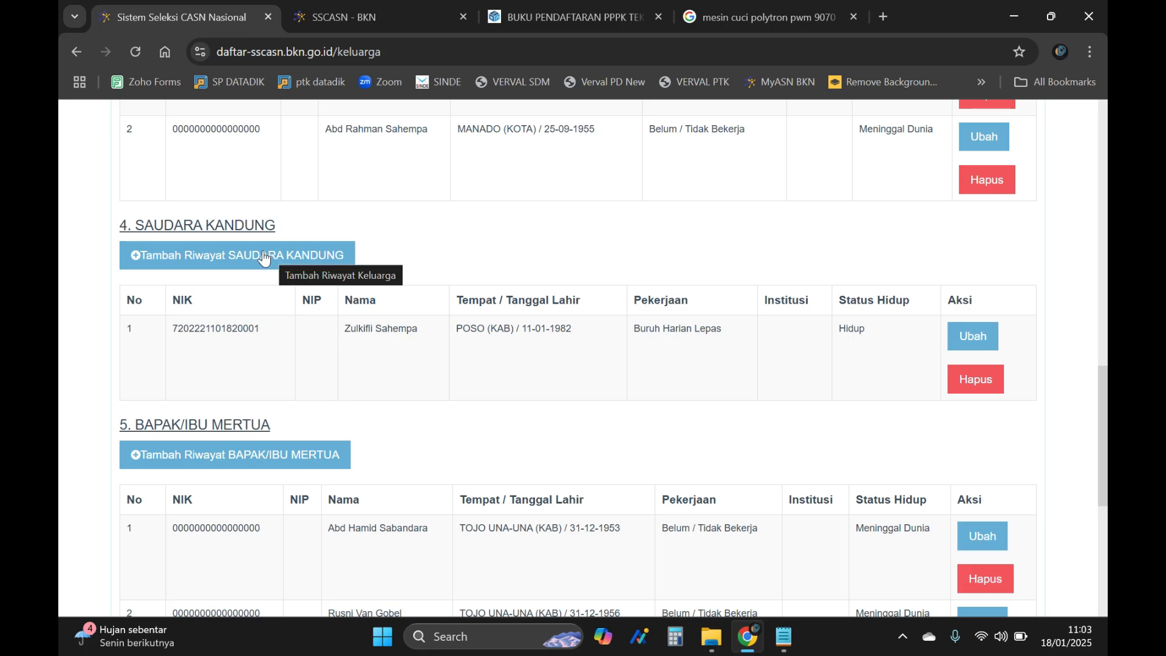
click(232, 260)
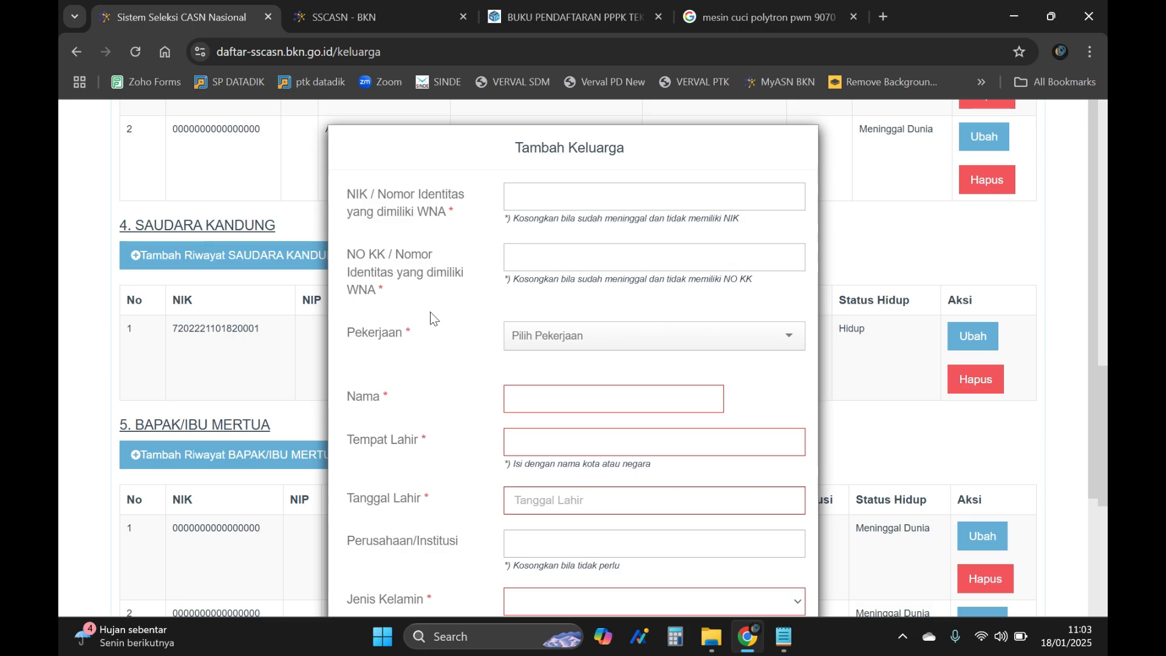
click(573, 345)
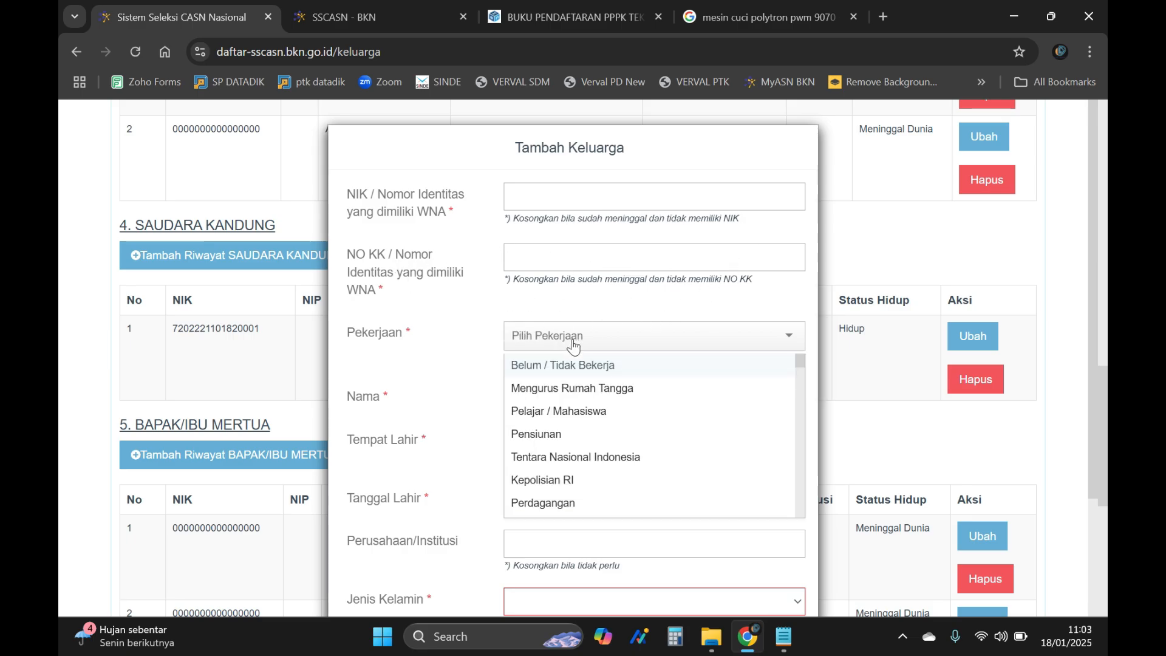
click(484, 307)
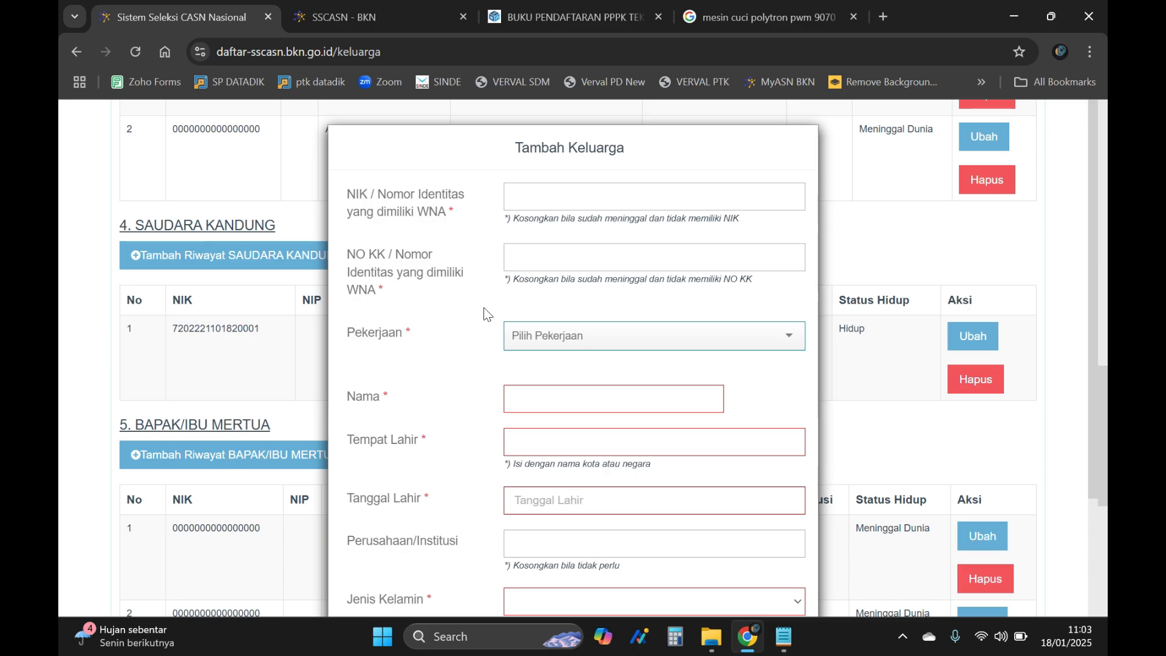
scroll(490, 309, down, 2)
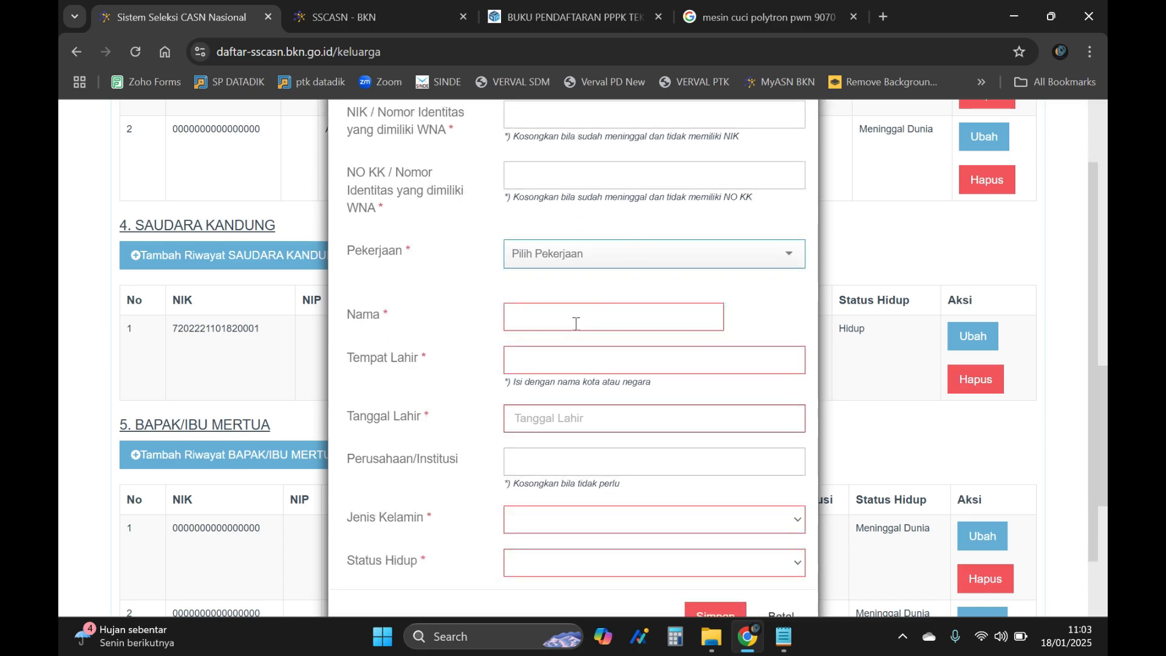
scroll(534, 310, down, 1)
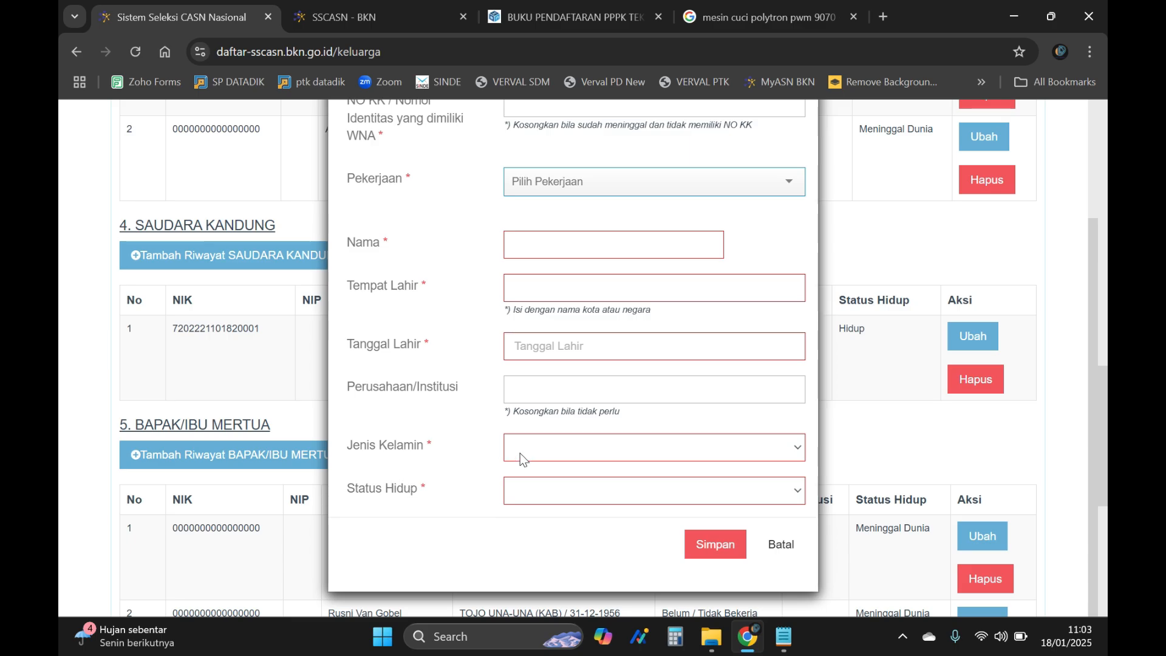
click(539, 494)
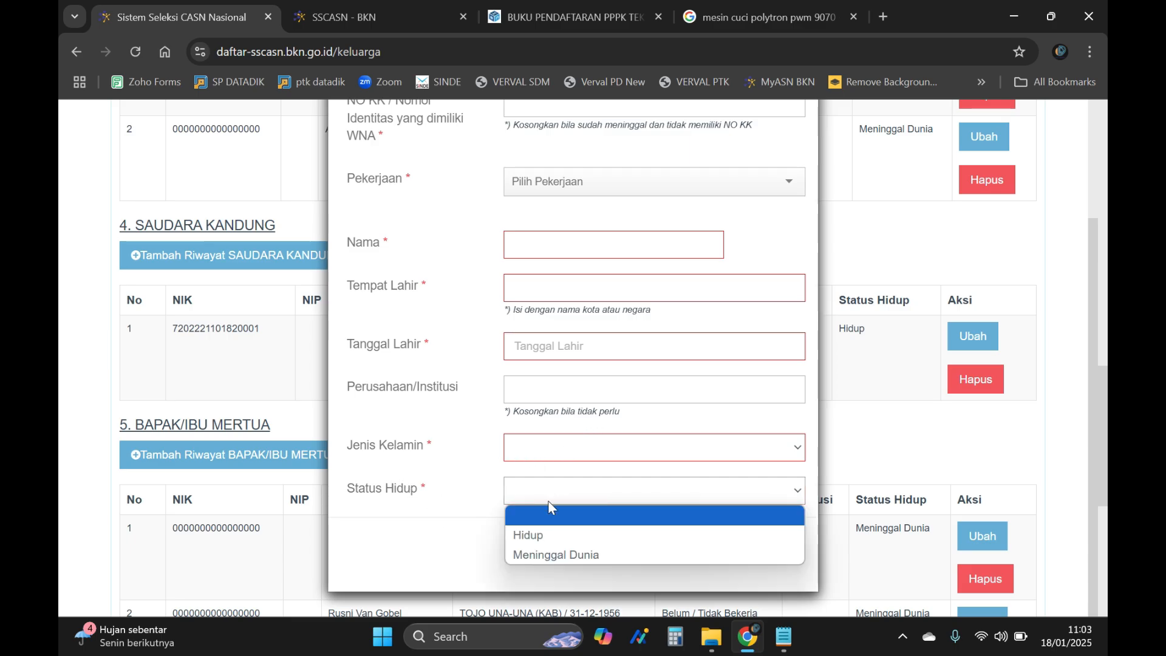
click(430, 555)
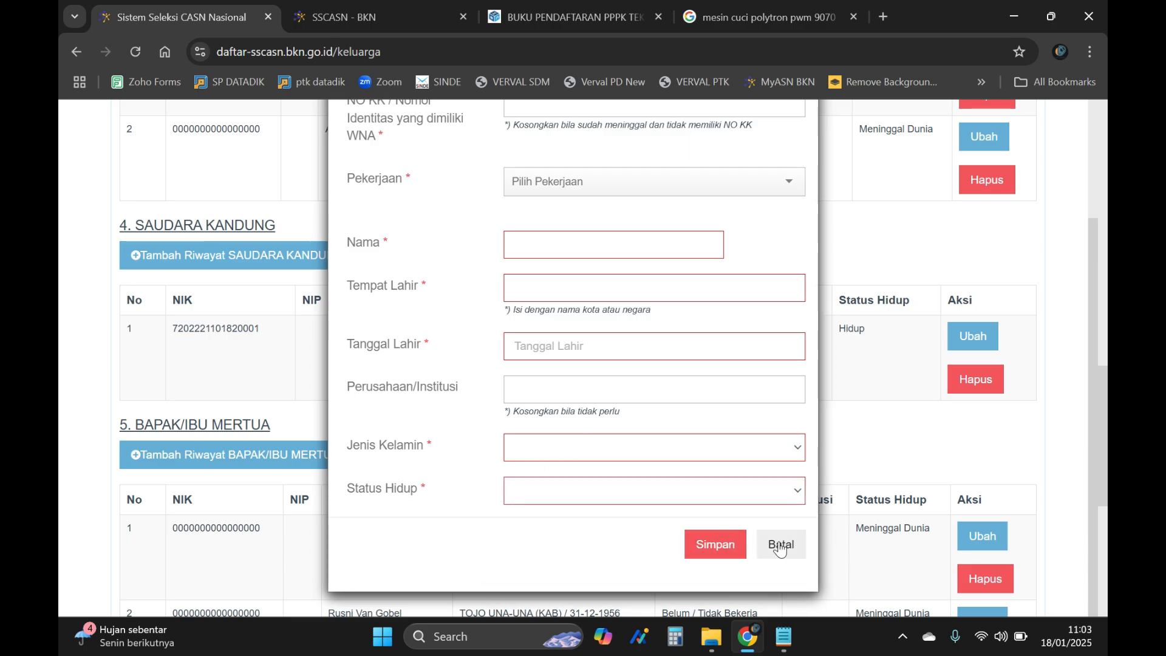
- Look over the remaining Saudara Kandung fields and cancel the entry without saving
scroll(610, 308, up, 1)
scroll(625, 340, up, 1)
scroll(648, 372, down, 2)
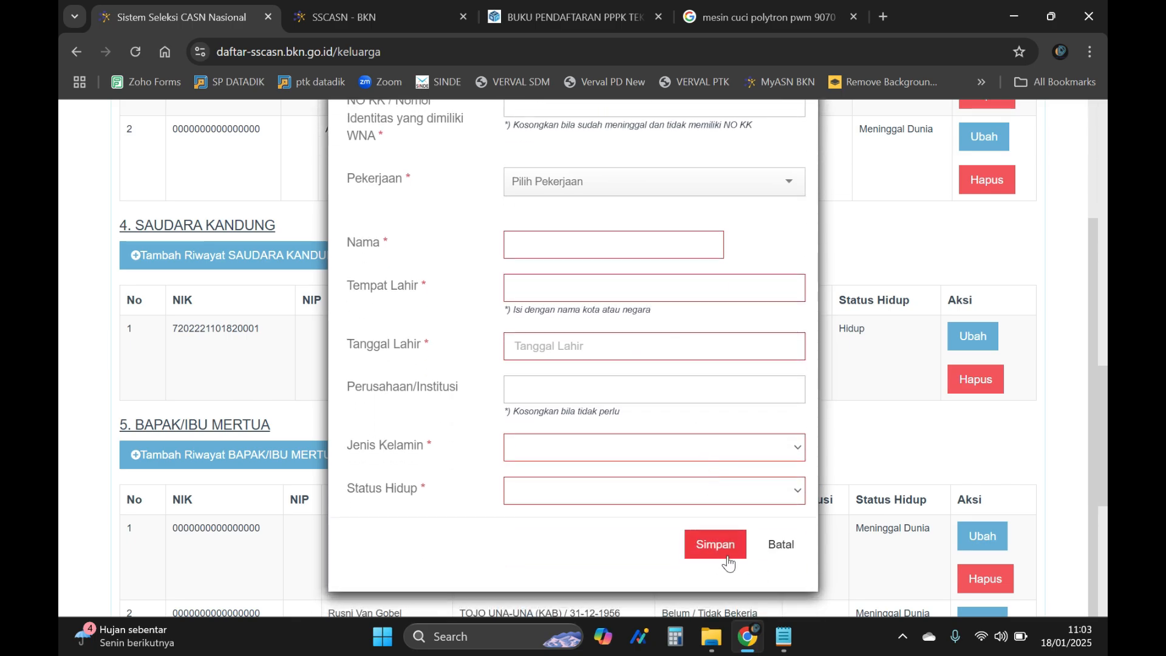
click(781, 545)
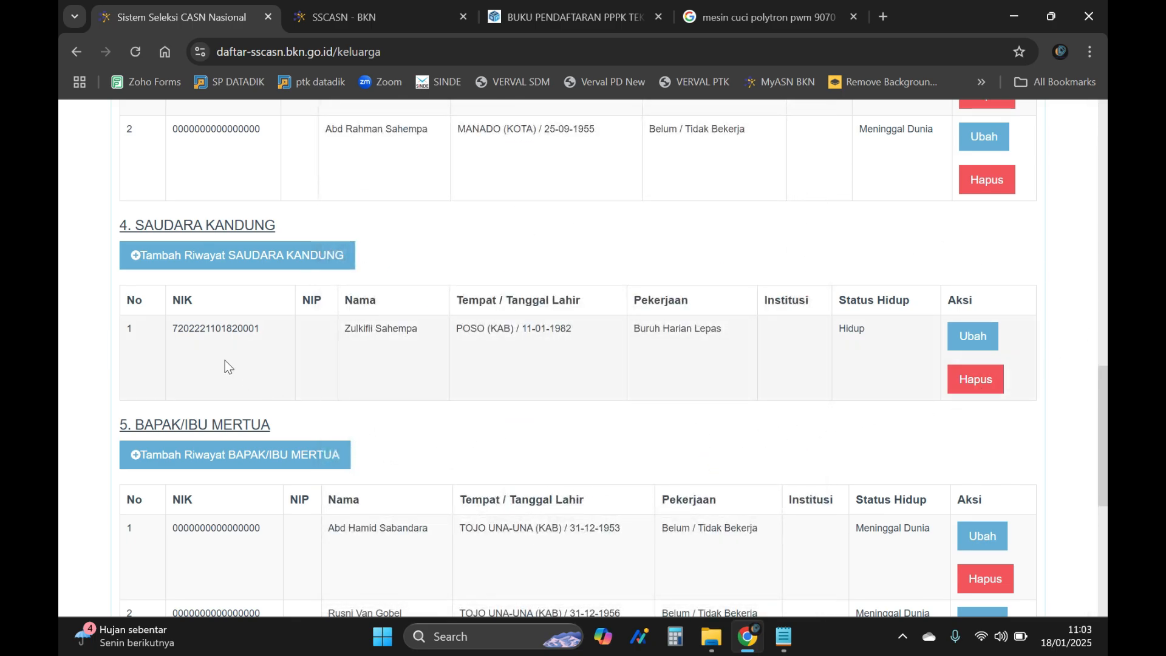
- Review the Bapak/Ibu Mertua entries and highlight the family data rule about finding PNS relatives by NIP and Nama
scroll(425, 310, down, 4)
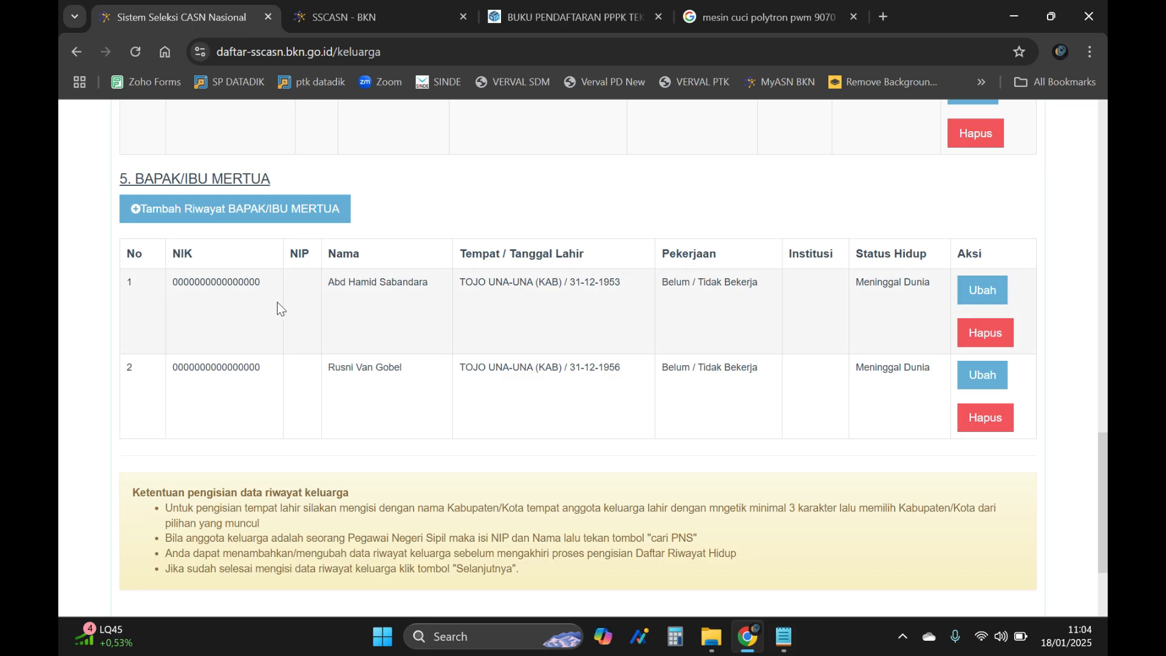
scroll(415, 327, down, 3)
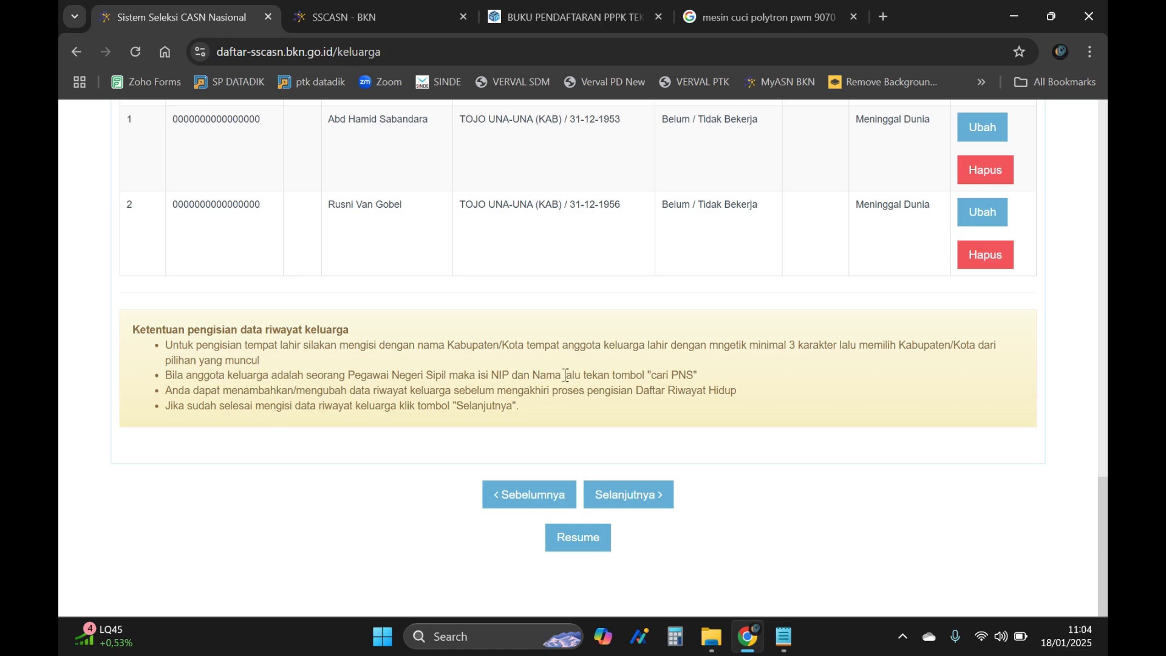
drag(168, 376, 698, 375)
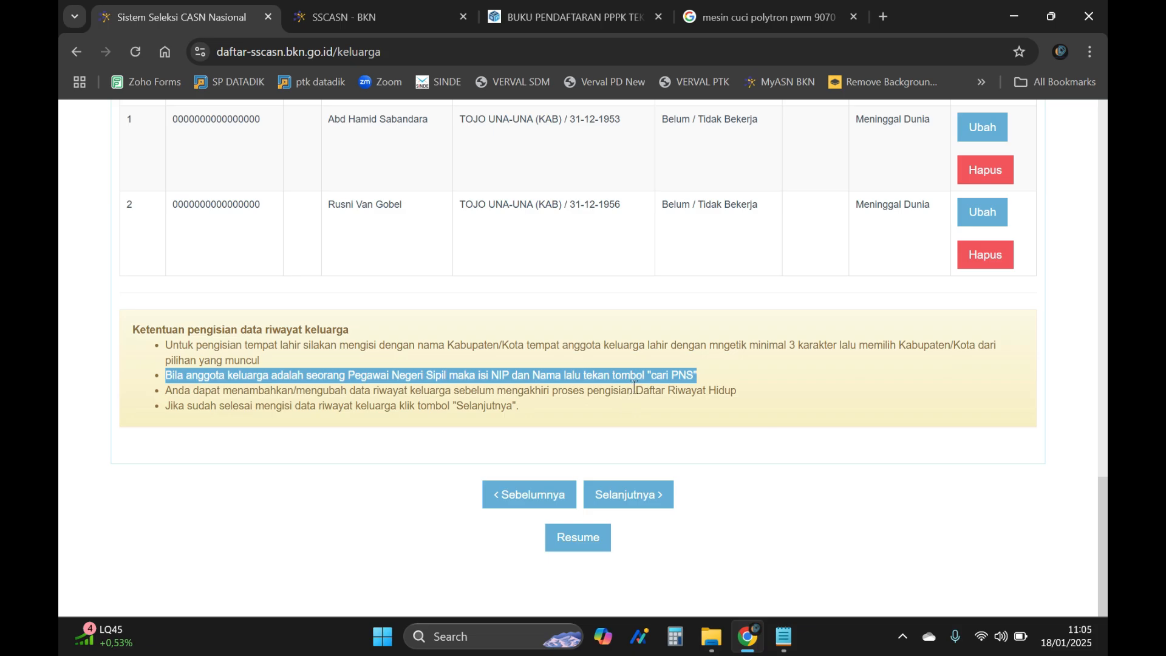
- Recheck the Keluarga page and continue to the Organisasi section
scroll(632, 384, up, 20)
scroll(632, 384, down, 8)
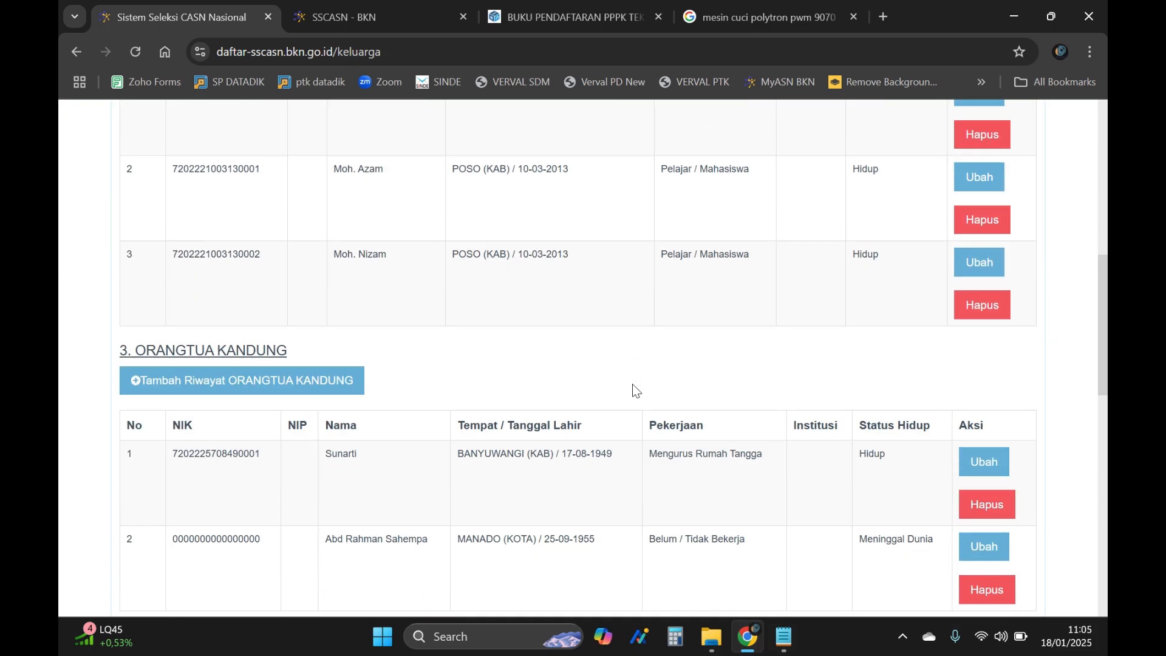
scroll(632, 384, down, 15)
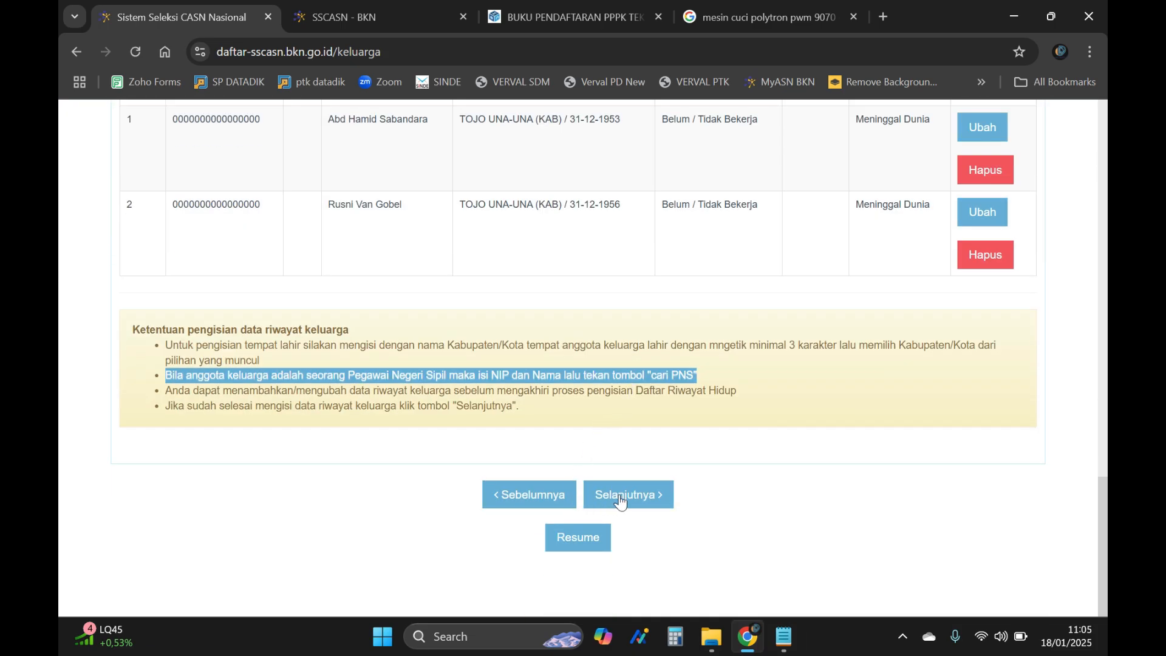
click(620, 501)
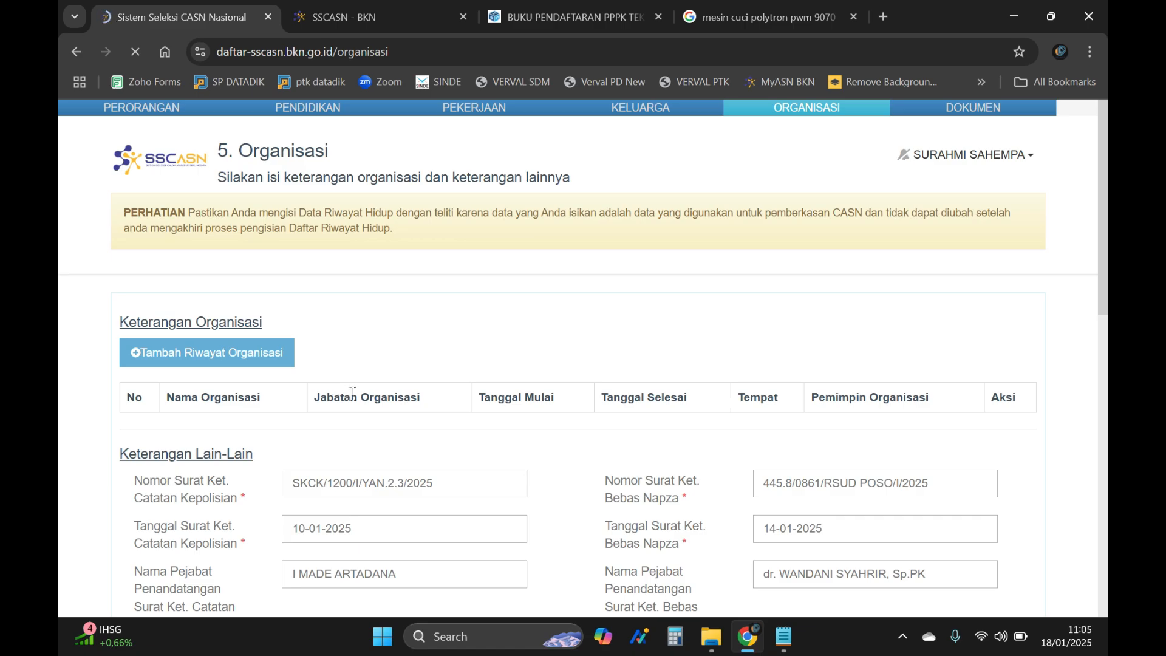
- Examine the Keterangan Organisasi table and the Keterangan Lain-Lain fields for the police, health and drug-free letters
scroll(393, 384, down, 4)
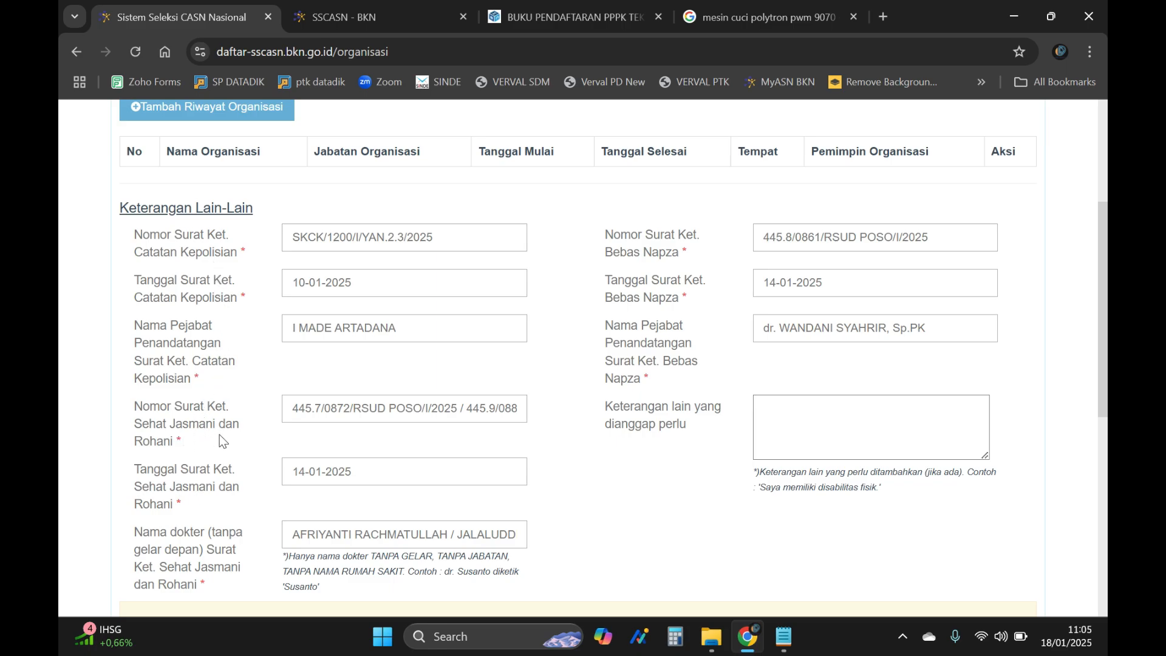
scroll(230, 436, down, 3)
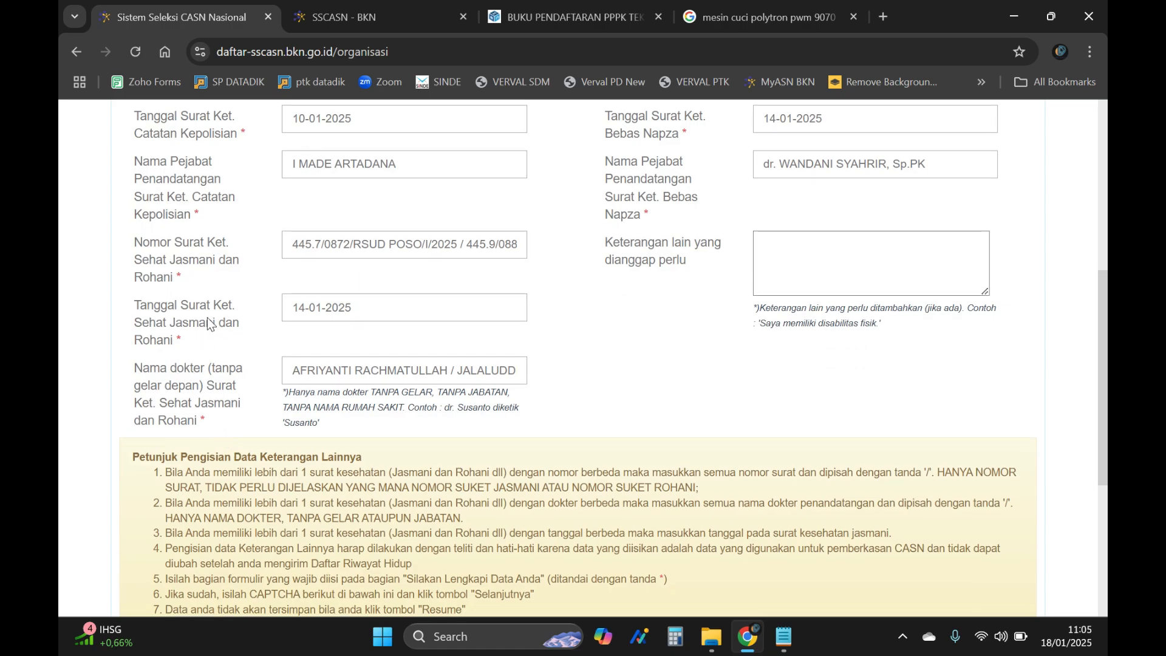
scroll(200, 386, up, 4)
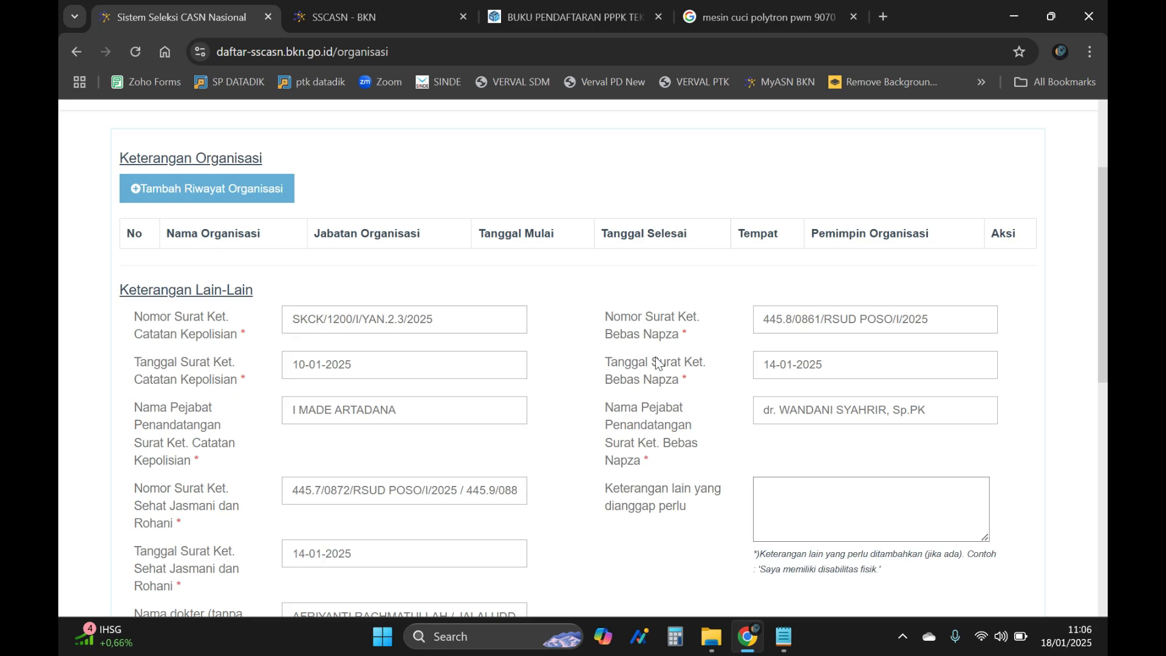
scroll(680, 376, down, 1)
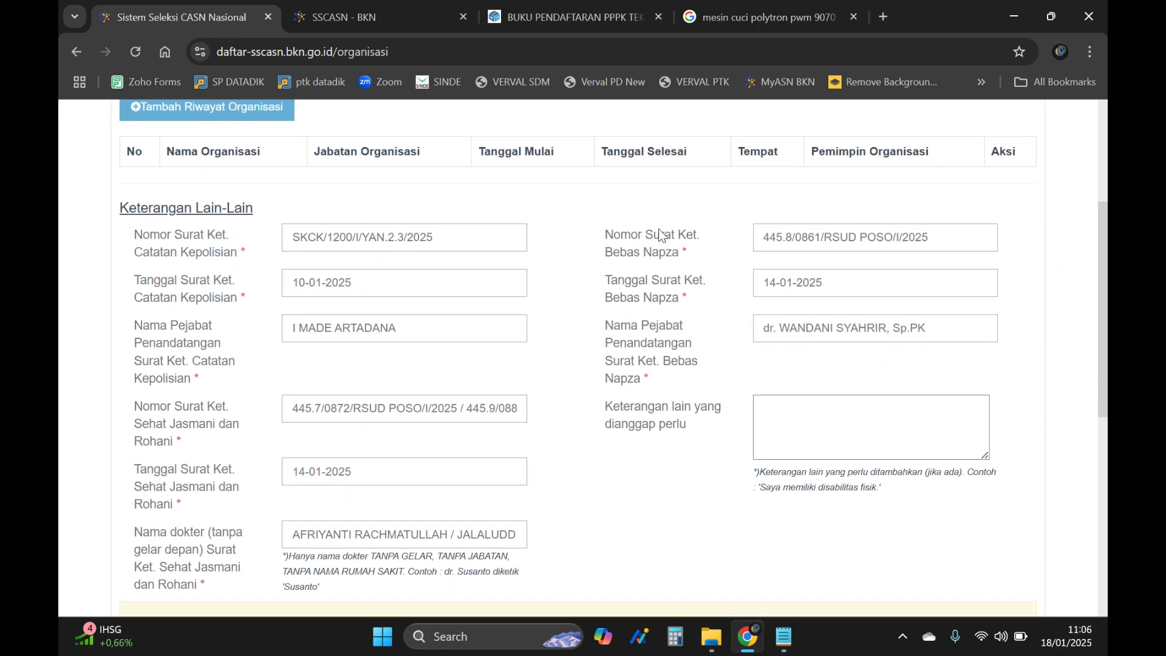
scroll(668, 322, down, 3)
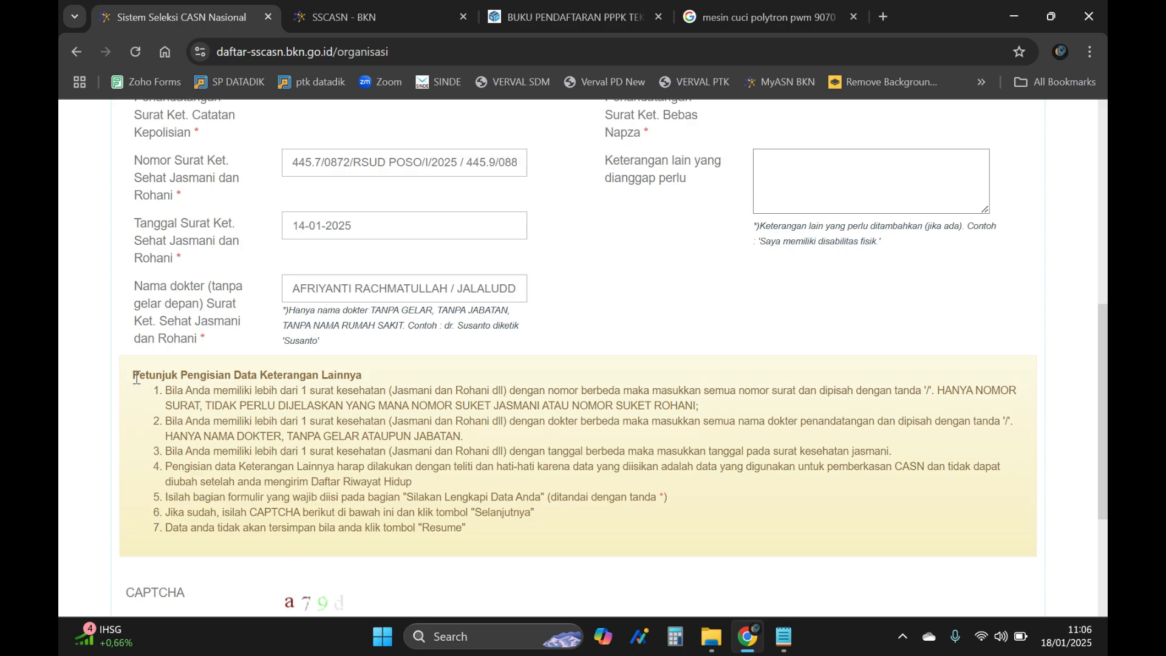
- Read the Petunjuk Pengisian rule on entering several health letter numbers and highlight its '/' separator
drag(136, 377, 347, 371)
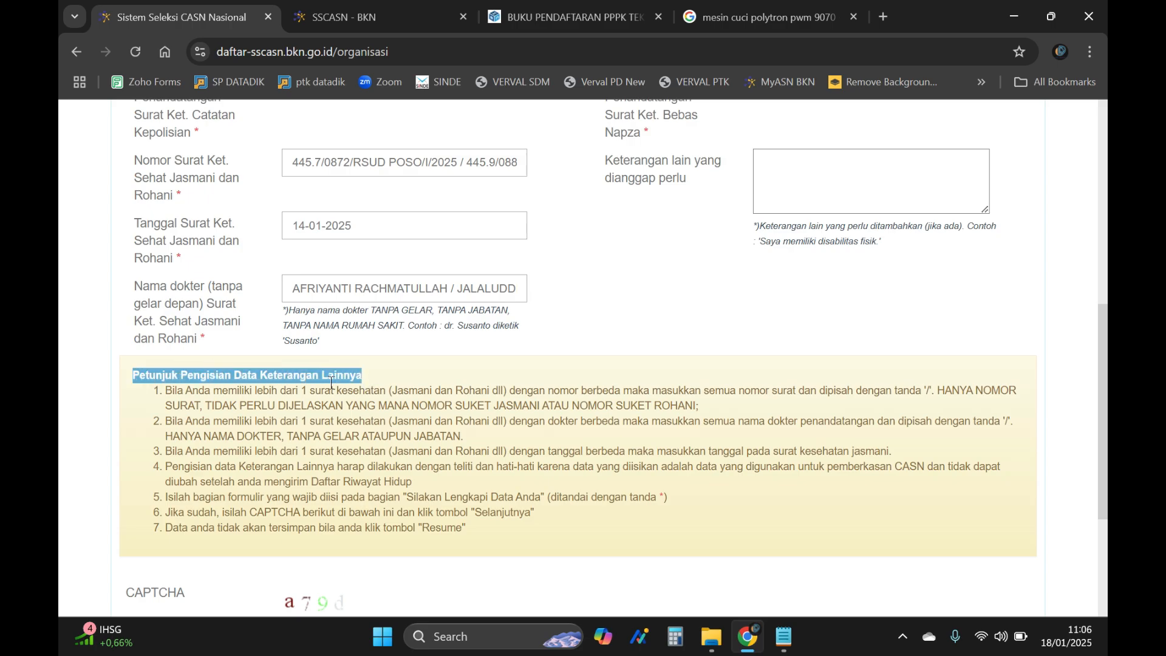
click(169, 391)
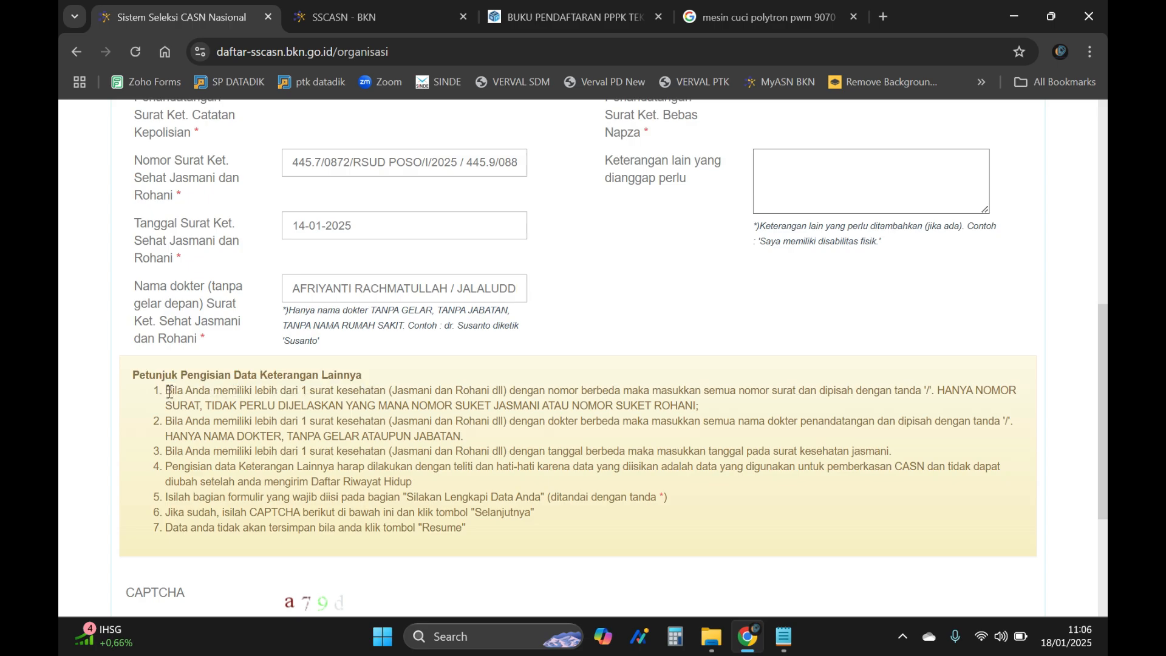
drag(170, 392, 510, 392)
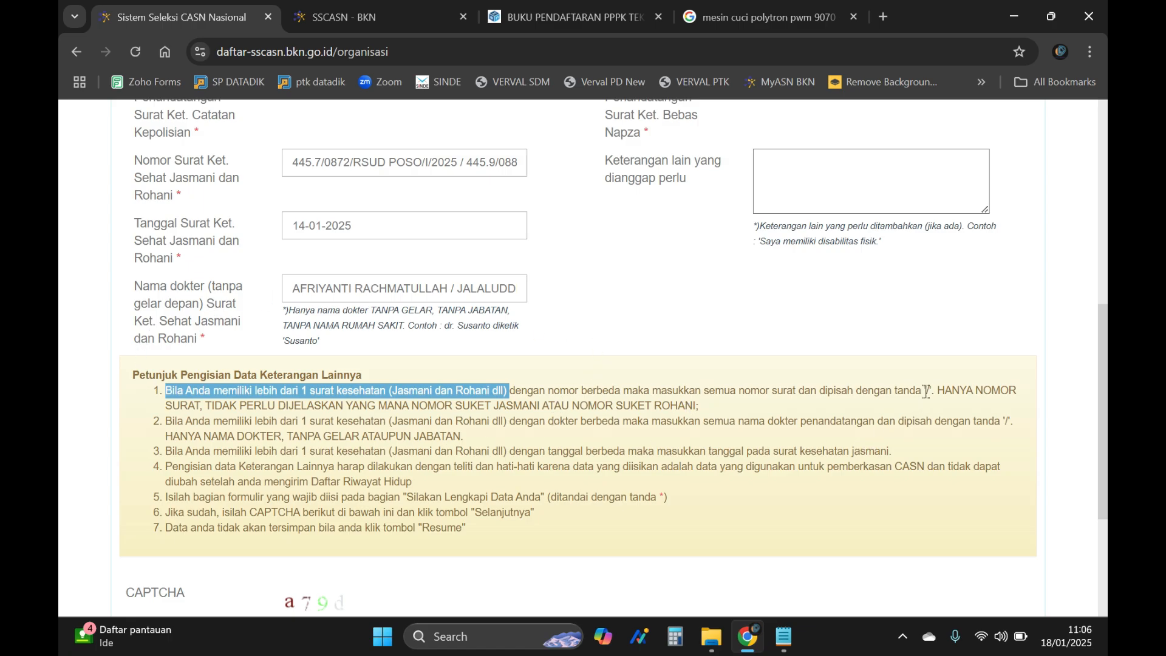
drag(925, 391, 929, 390)
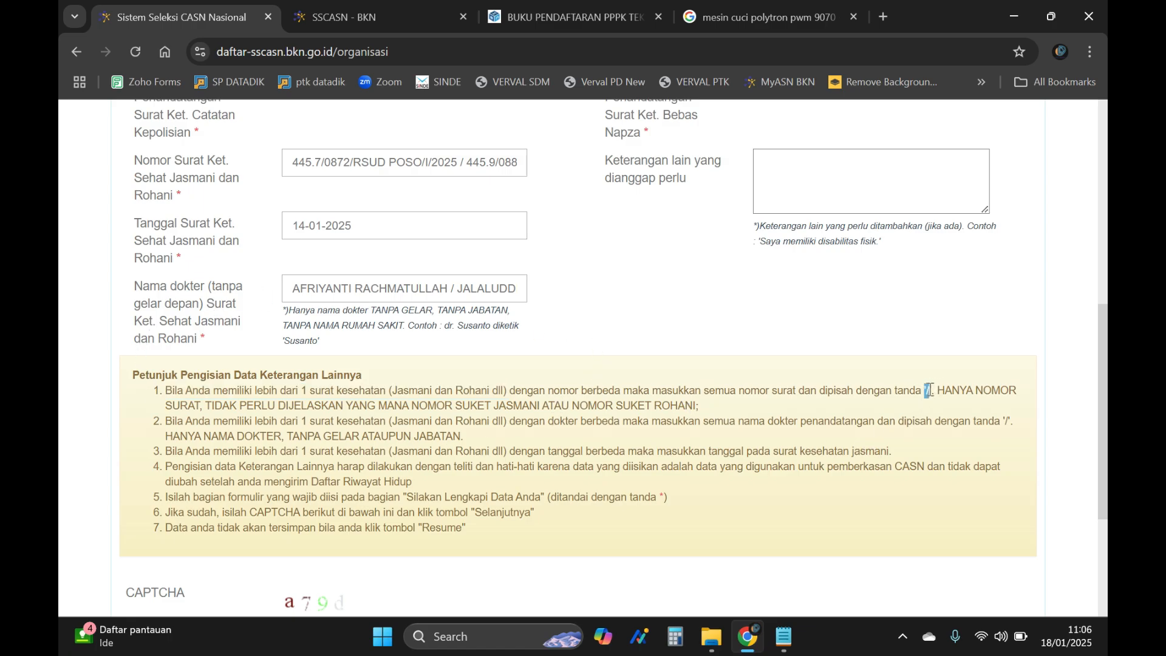
click(929, 390)
- Highlight the first letter number in the Nomor Surat Ket. Sehat Jasmani dan Rohani field
click(331, 162)
drag(446, 164, 451, 165)
key(Left)
key(Left)
key(Left)
key(Left)
key(Left)
key(Left)
key(Left)
key(Left)
key(Left)
key(Left)
key(Left)
key(Left)
key(Left)
key(Left)
key(Left)
key(Left)
key(Left)
key(Left)
key(Left)
key(Left)
key(Left)
key(Left)
key(shift+Right)
key(shift+Right)
key(shift+Right)
key(shift+Right)
key(shift+Right)
key(shift+Right)
key(shift+Right)
key(shift+Right)
key(shift+Right)
key(shift+Right)
key(shift+Right)
key(shift+Right)
key(shift+Right)
key(shift+Right)
key(shift+Right)
key(shift+Right)
key(shift+Right)
key(shift+Right)
key(shift+Right)
key(shift+Right)
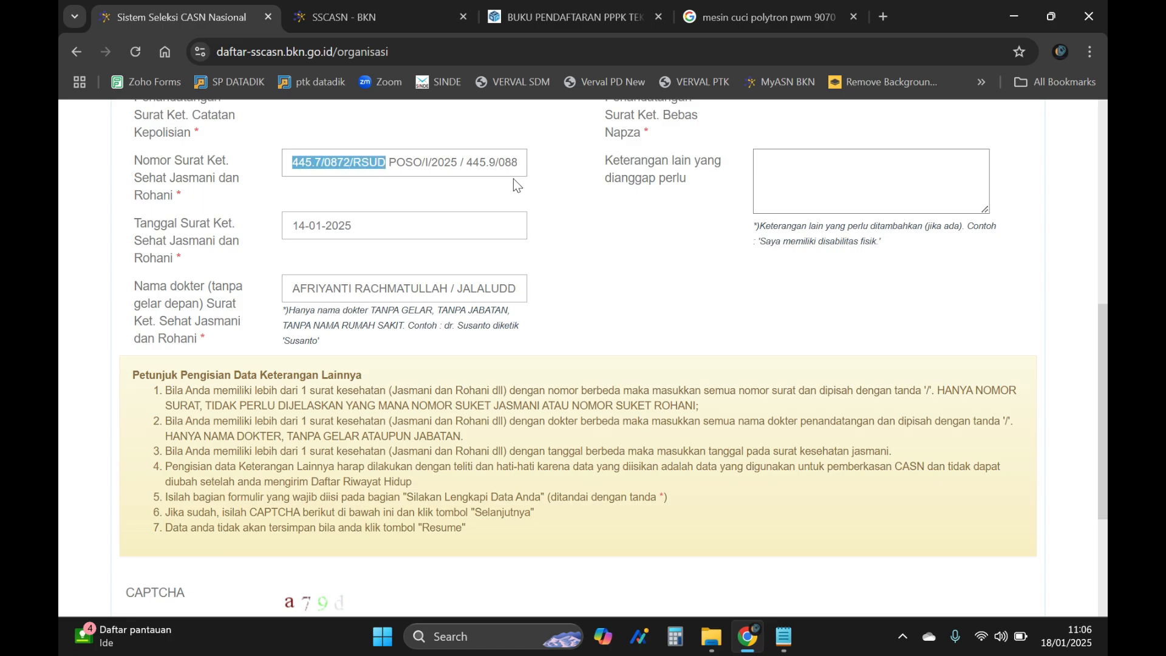
key(shift+Right)
key(shift+Right)
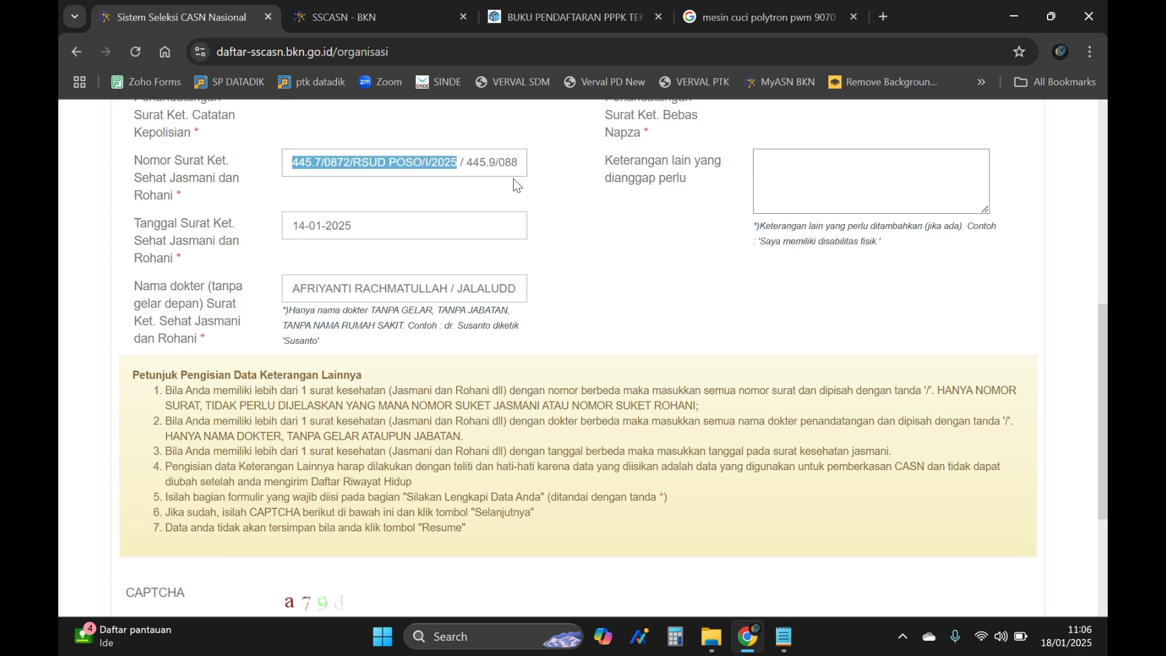
key(Right)
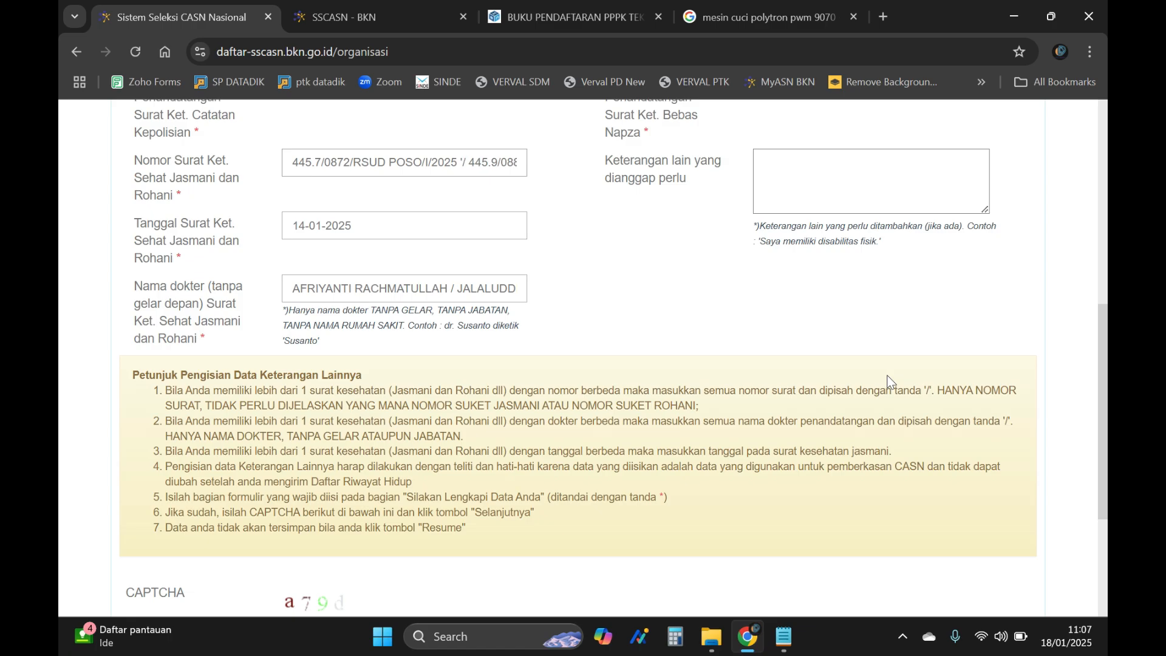
- Try adding quotation marks around the slash between the two health letter numbers, and restore the plain slash
text(/)
key(shift+Left)
key(shift+Left)
key(Right)
key(BackSpace)
key(BackSpace)
key(BackSpace)
key(Left)
key(Left)
key(Left)
key(Left)
key(Left)
key(Left)
key(Left)
key(Left)
key(Left)
key(Left)
key(End)
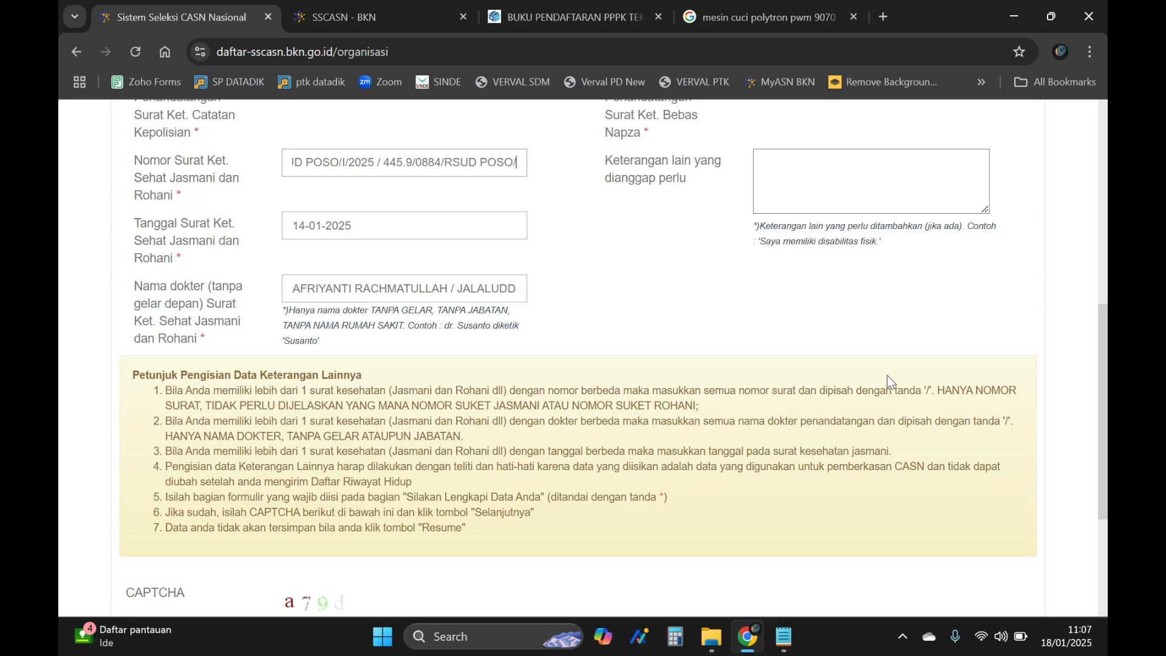
- Change the separator between the two health letter numbers to '/' in single quotes, and check it against the first filling instruction
key(Left)
key(Left)
key(Left)
key(Left)
key(Left)
key(Left)
key(Left)
key(Left)
key(Left)
key(Left)
key(Left)
key(Left)
key(Left)
key(Left)
key(Left)
key(Left)
key(Left)
key(Left)
key(Left)
key(Left)
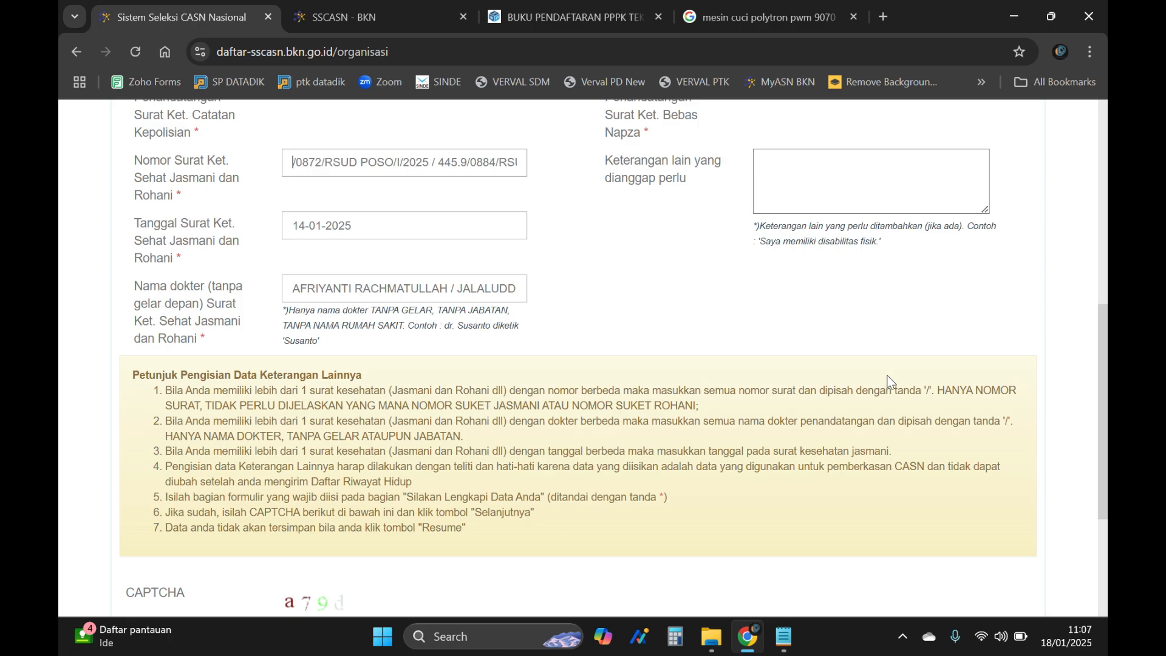
key(Right)
key(Right)
key(Right)
key(Right)
key(Right)
key(Right)
key(Right)
key(Right)
key(Right)
key(Right)
key(Right)
key(Right)
key(Right)
key(Right)
key(Right)
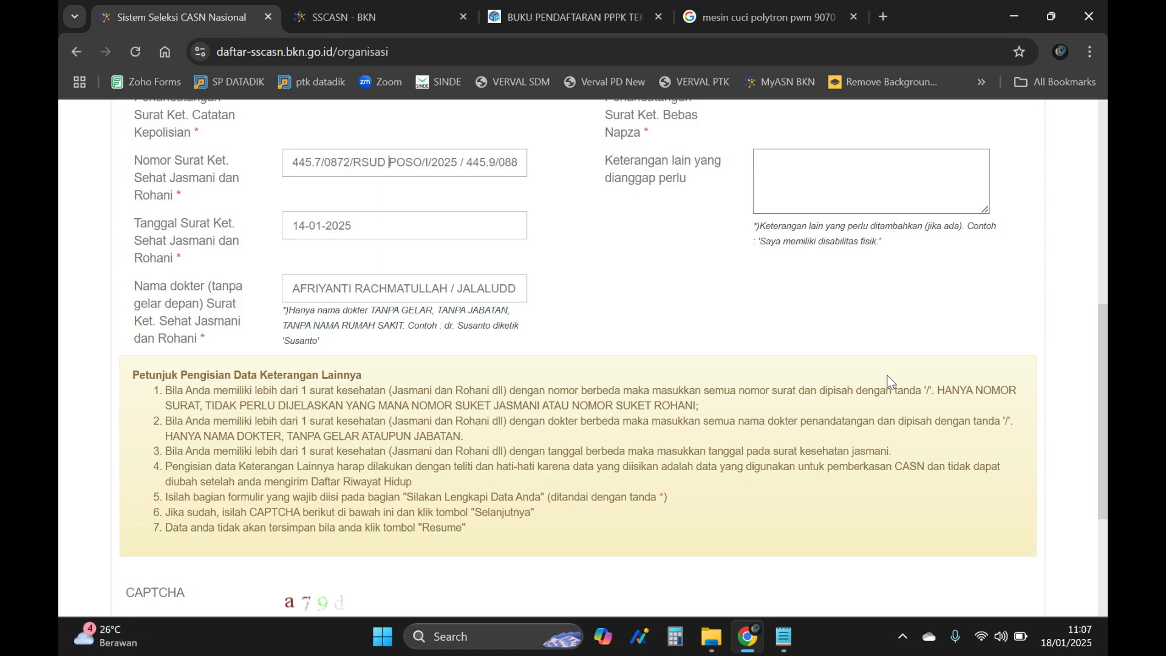
text('/)
drag(921, 390, 935, 390)
click(870, 403)
- Change the separator between the two doctor names to '/' in single quotes, as the second filling instruction shows
drag(1002, 423, 1010, 422)
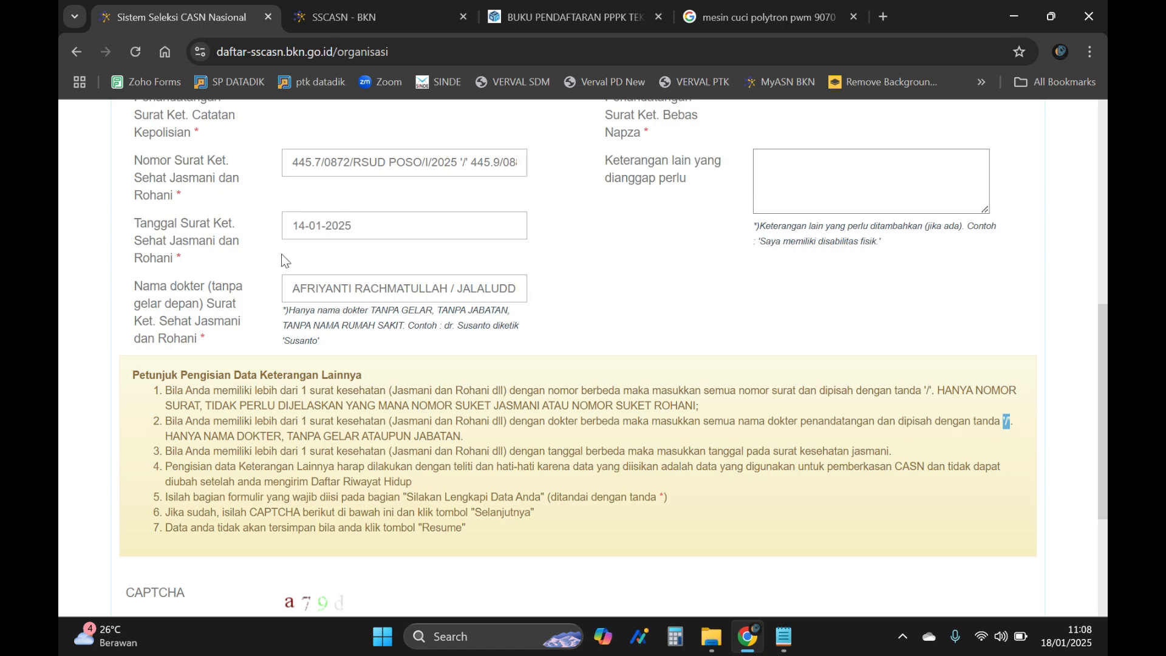
click(454, 290)
text(')
key(Delete)
- Read the note on entering doctor names without titles, its 'Susanto' example, and the remaining filling instructions
drag(284, 311, 333, 345)
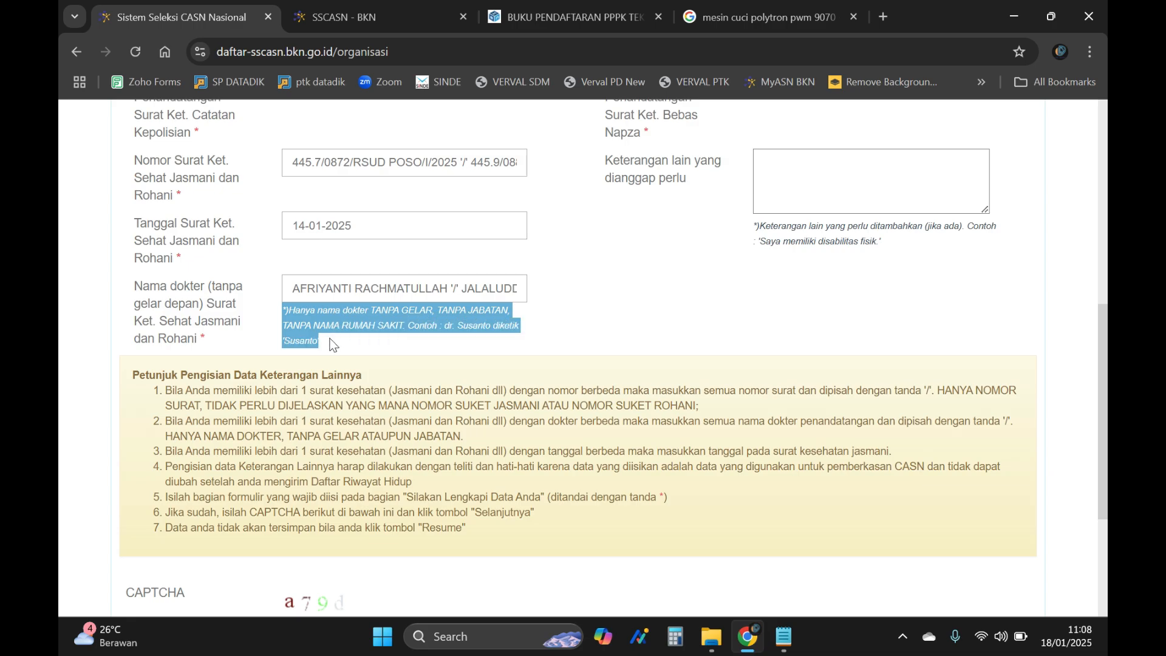
click(488, 326)
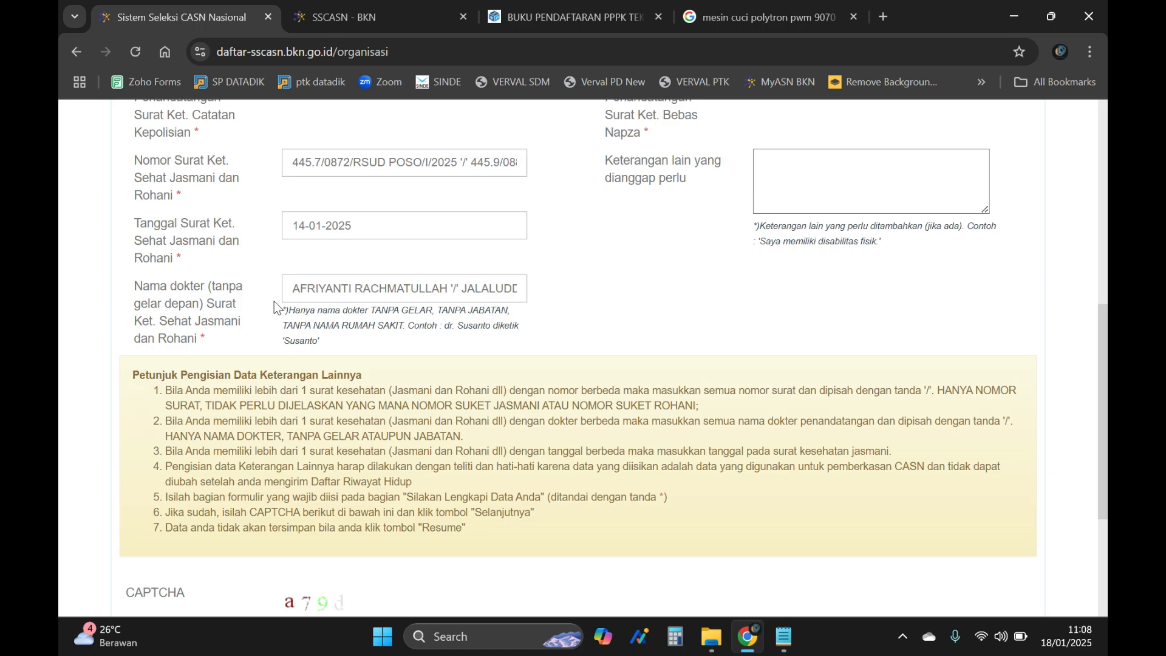
drag(318, 341, 282, 342)
click(399, 290)
drag(457, 326, 491, 329)
click(465, 288)
scroll(455, 307, down, 1)
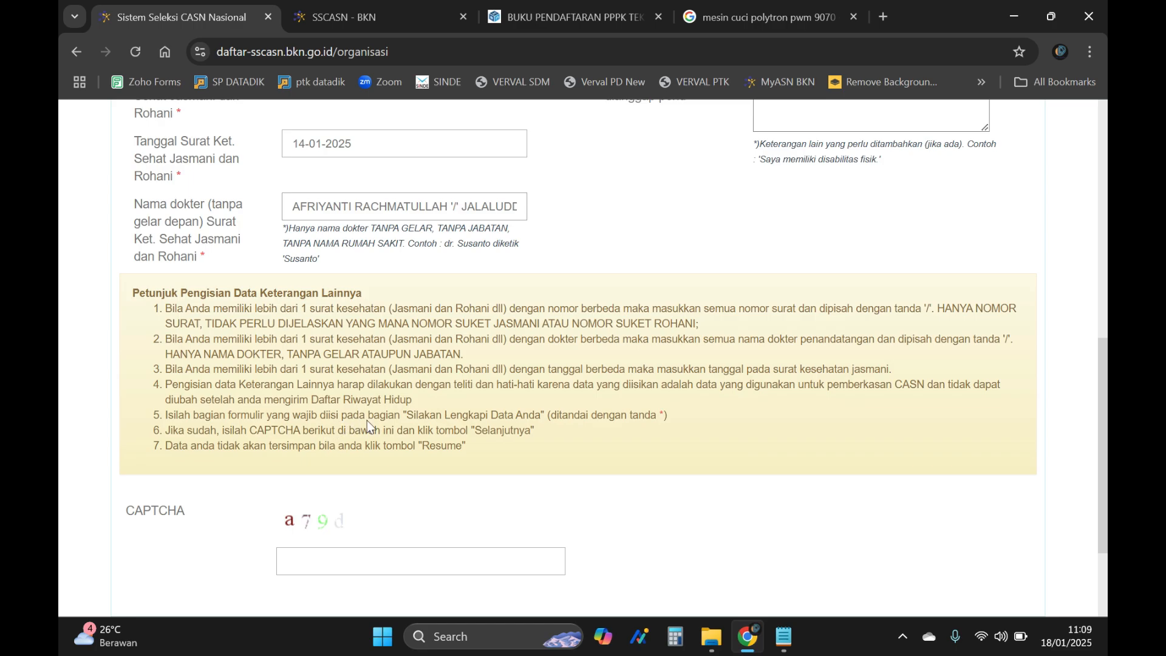
- Review the drug-free letter fields and highlight the signing official's name with its titles
scroll(913, 363, up, 5)
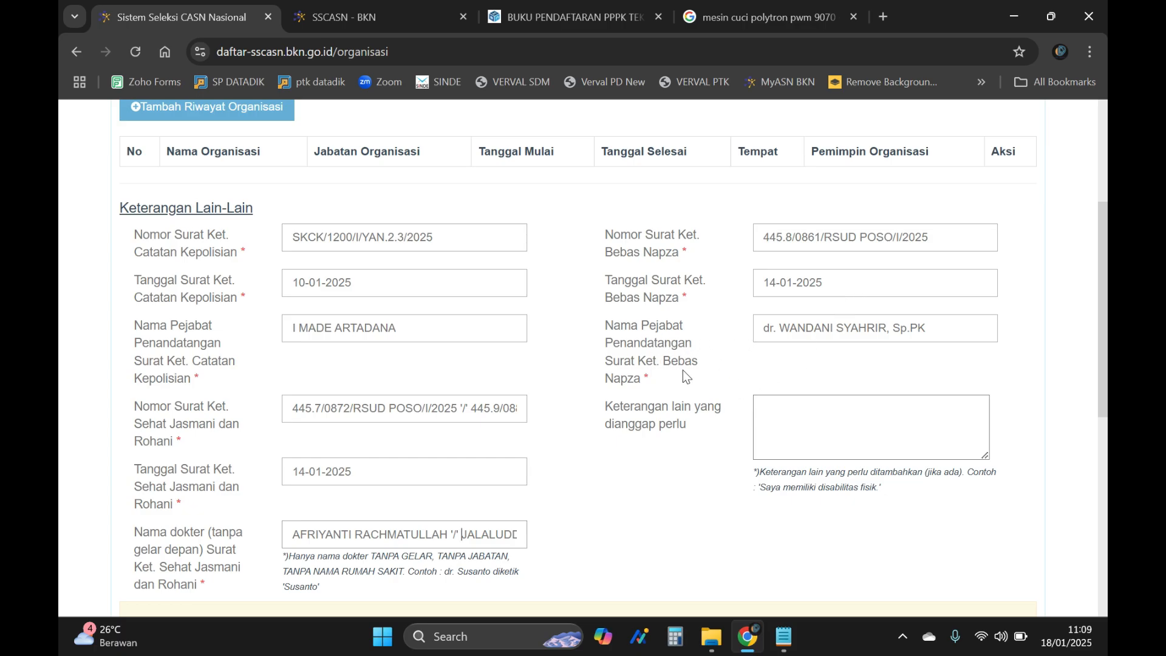
scroll(574, 435, down, 3)
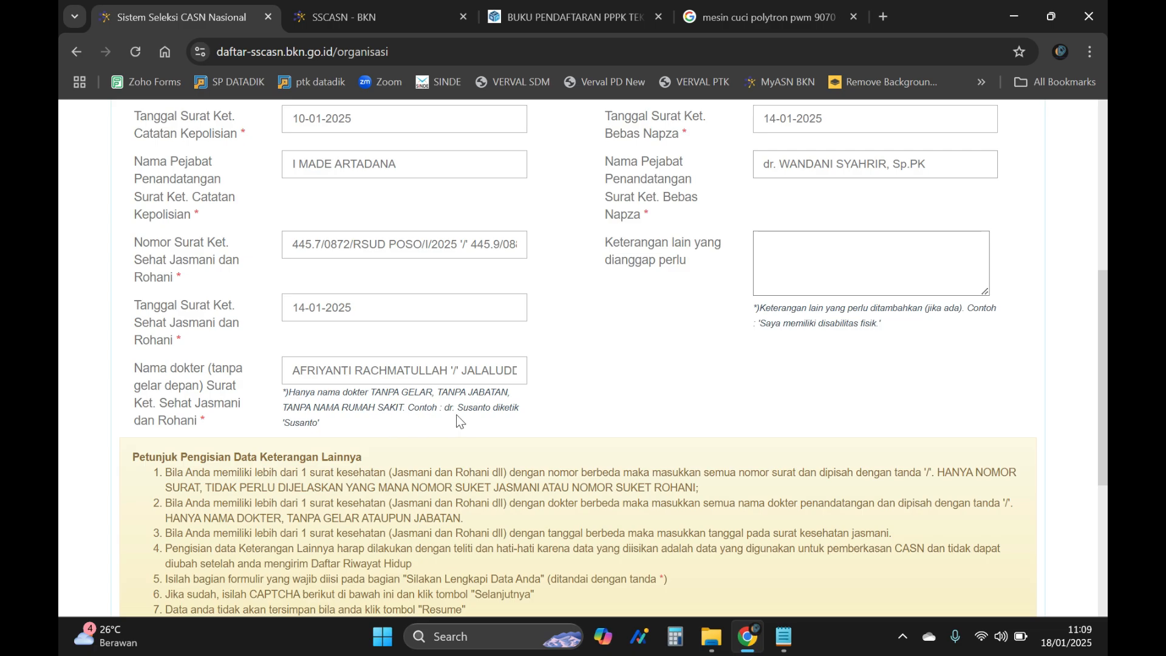
scroll(662, 380, up, 3)
drag(761, 328, 935, 328)
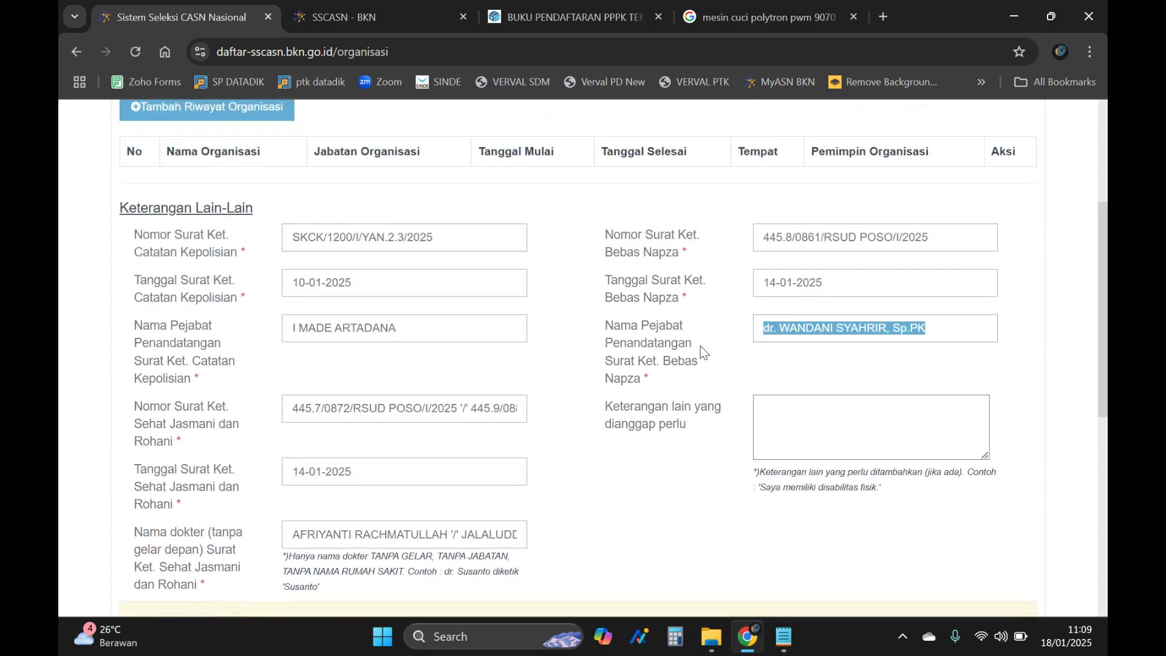
click(769, 331)
drag(764, 329, 932, 328)
scroll(411, 476, down, 3)
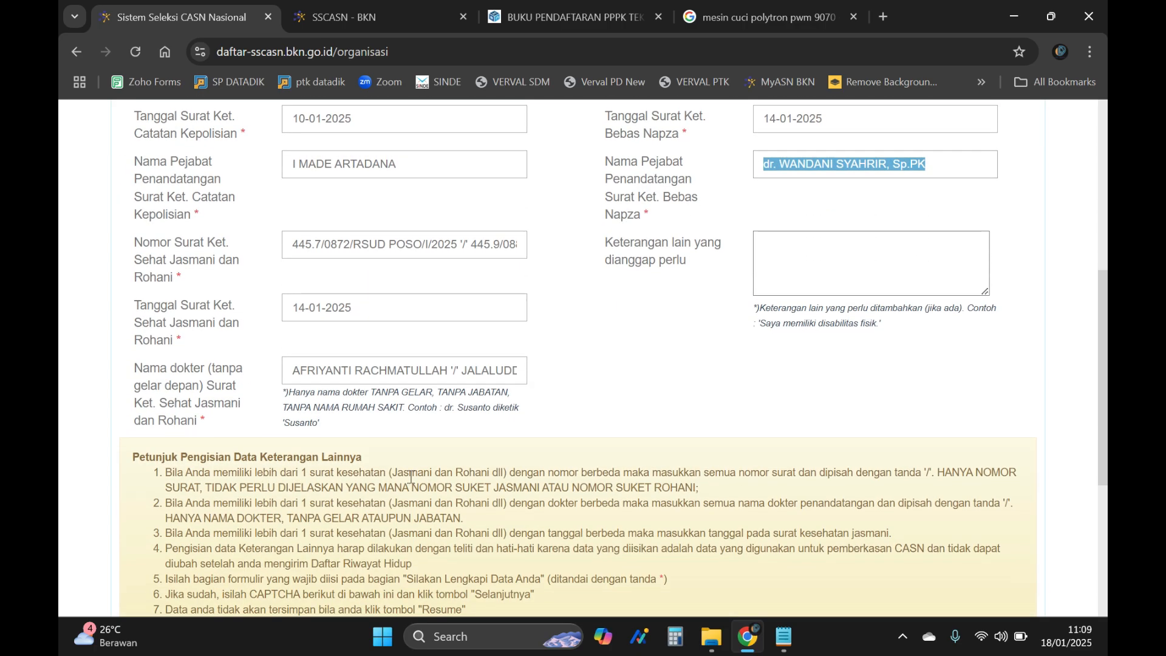
scroll(355, 403, up, 3)
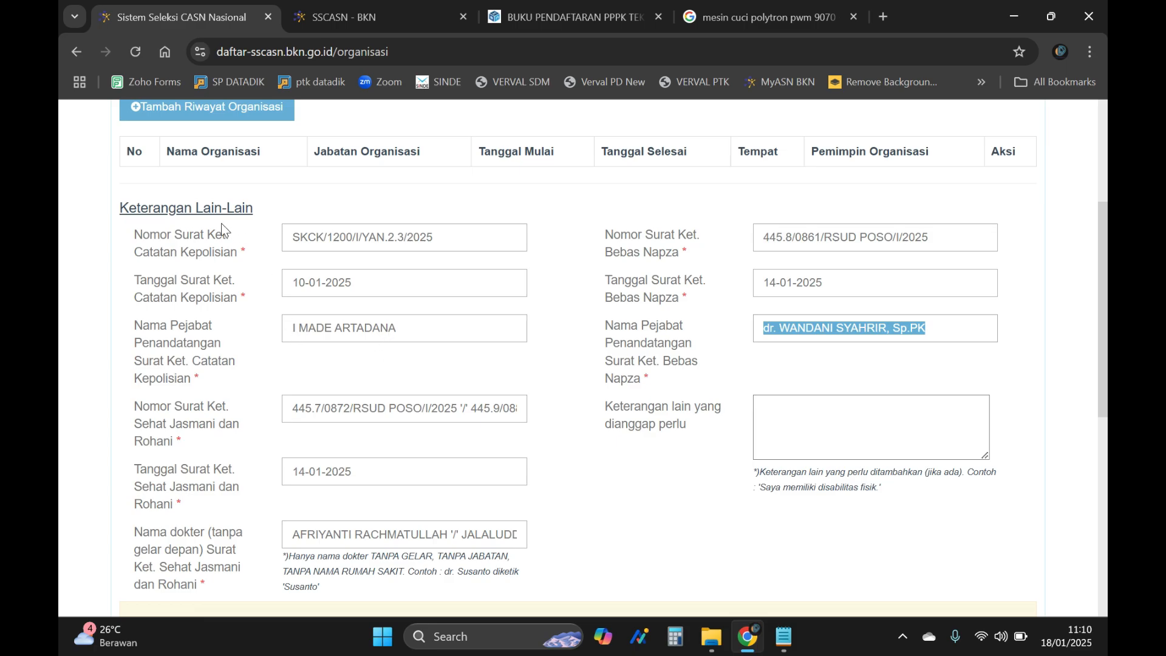
- Check the police letter's signing official field and highlight the note on writing doctor names without titles
click(420, 326)
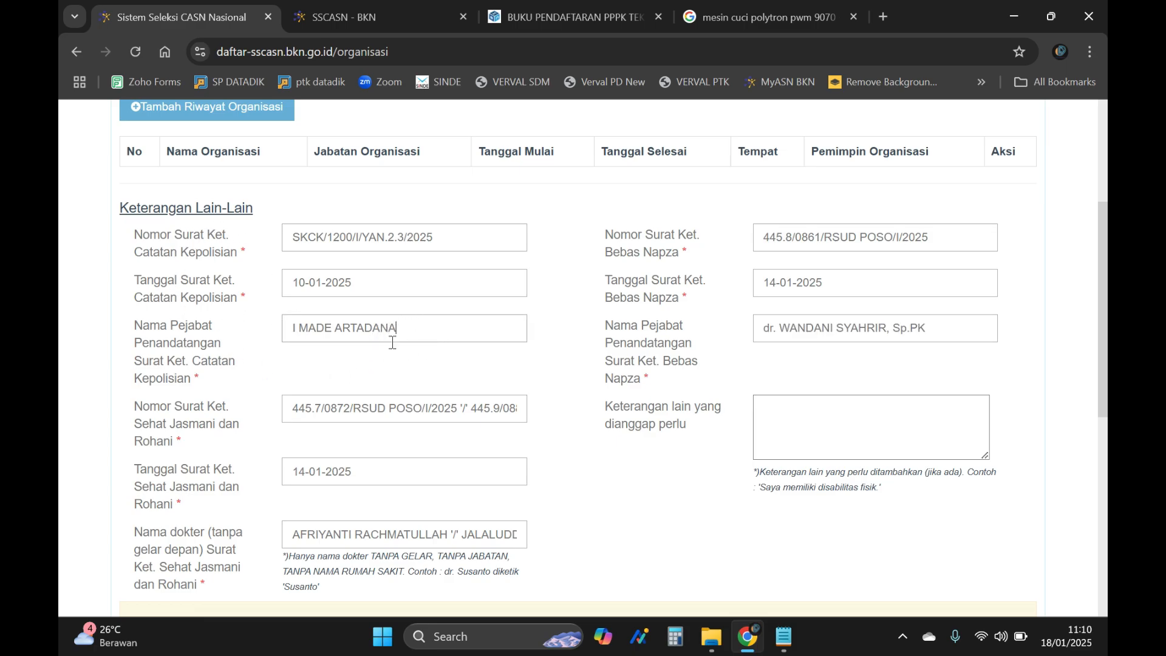
scroll(789, 370, down, 4)
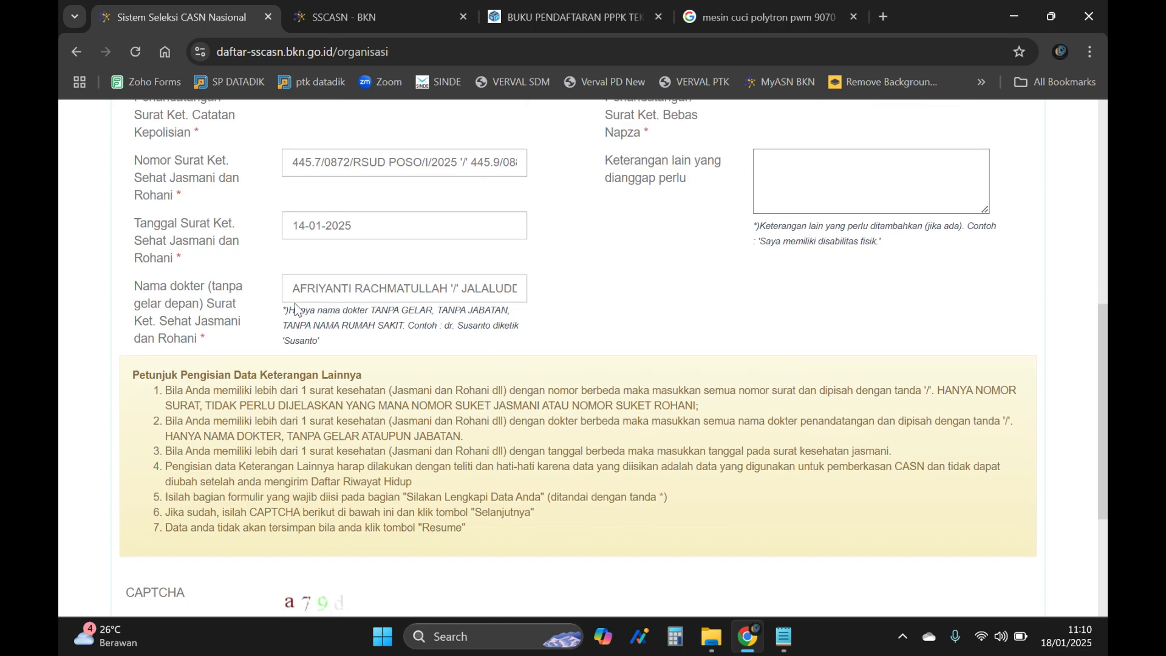
drag(283, 310, 326, 341)
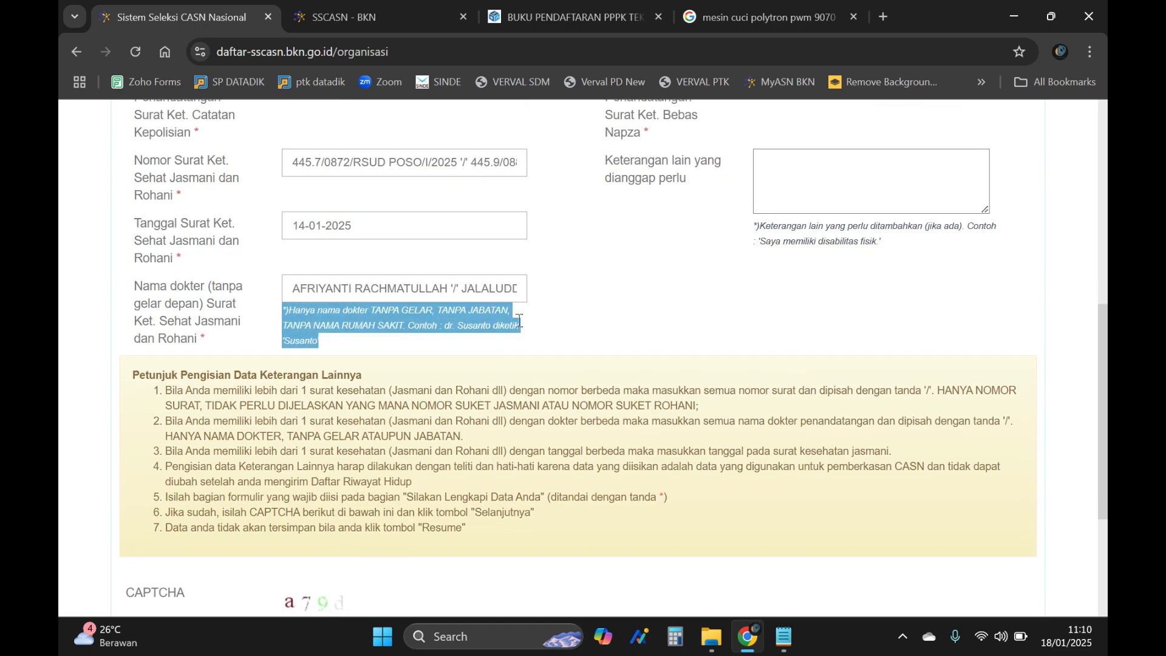
- Check the separator between the doctor names, enter the CAPTCHA code and proceed from Organisasi to the Dokumen section
click(432, 334)
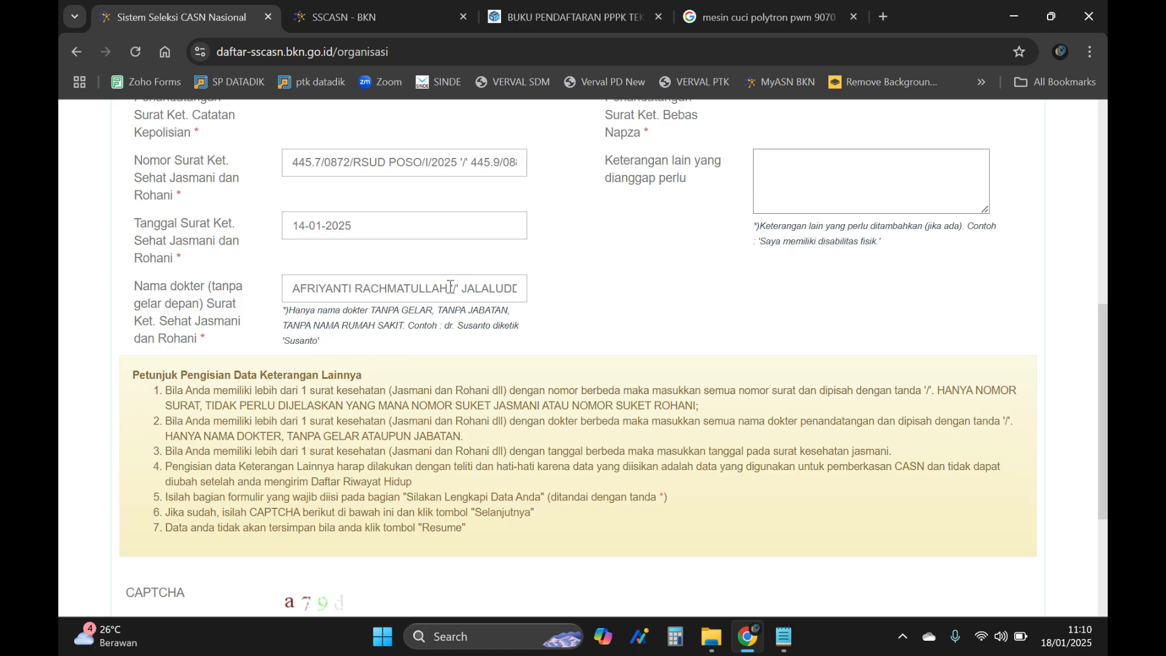
drag(450, 287, 460, 293)
scroll(929, 391, down, 4)
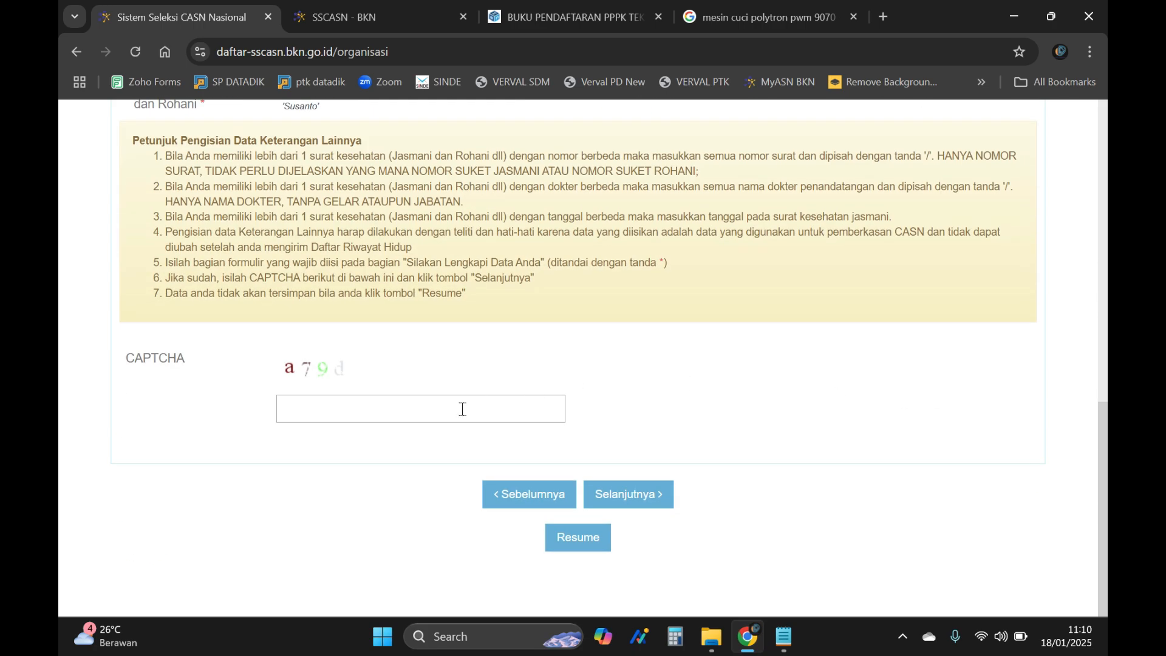
click(411, 408)
text(a79d)
click(642, 492)
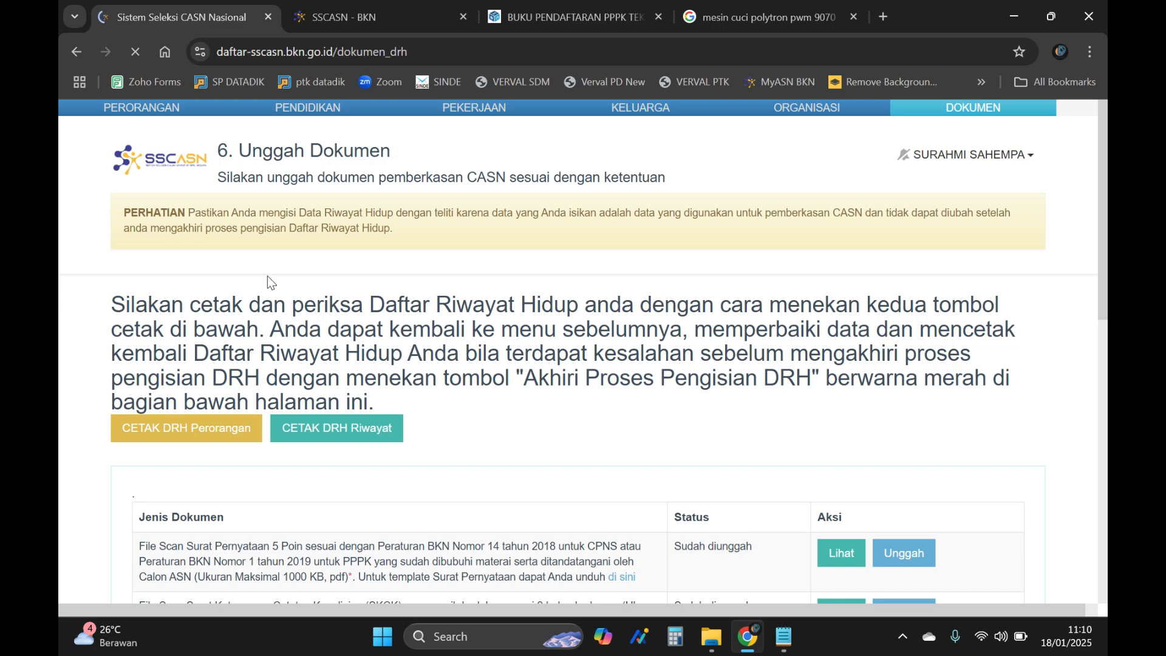
- Look over the required document types in the Unggah Dokumen table, including the 1000 KB limit for the Daftar Riwayat Hidup scan
scroll(615, 312, down, 5)
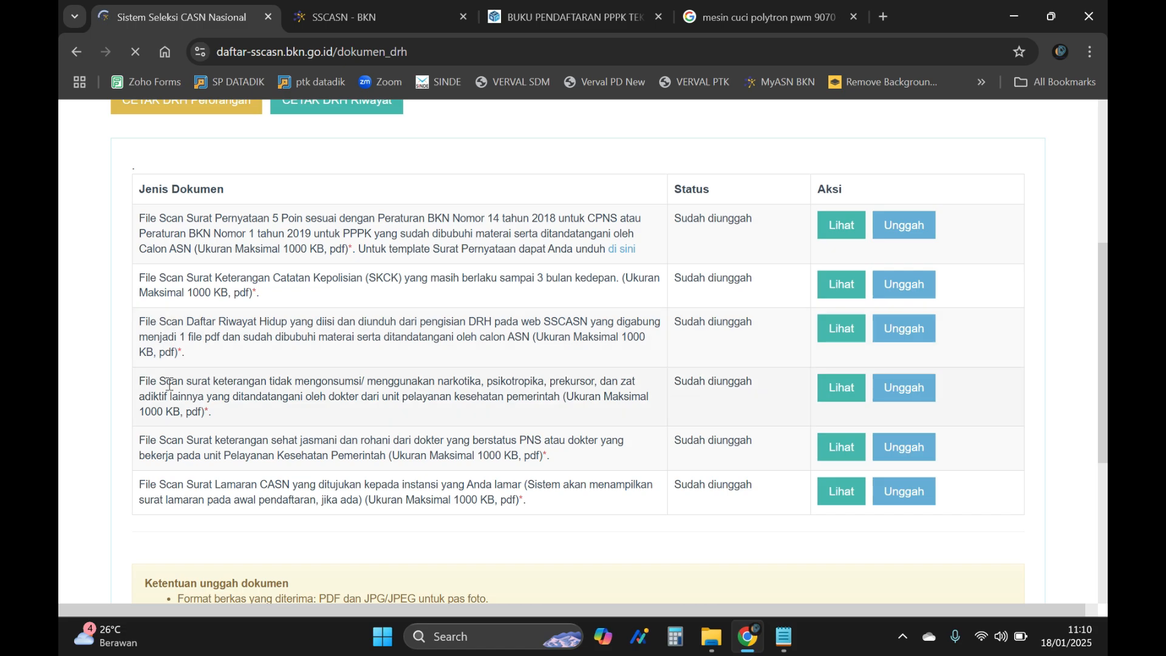
scroll(300, 257, up, 3)
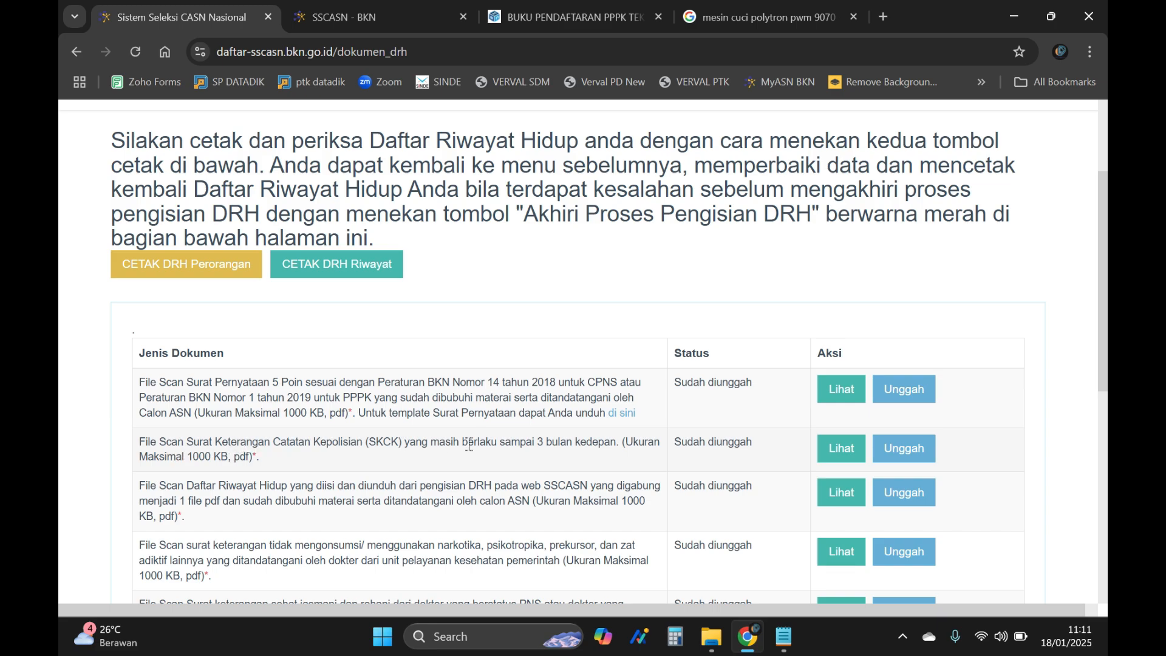
scroll(465, 454, down, 1)
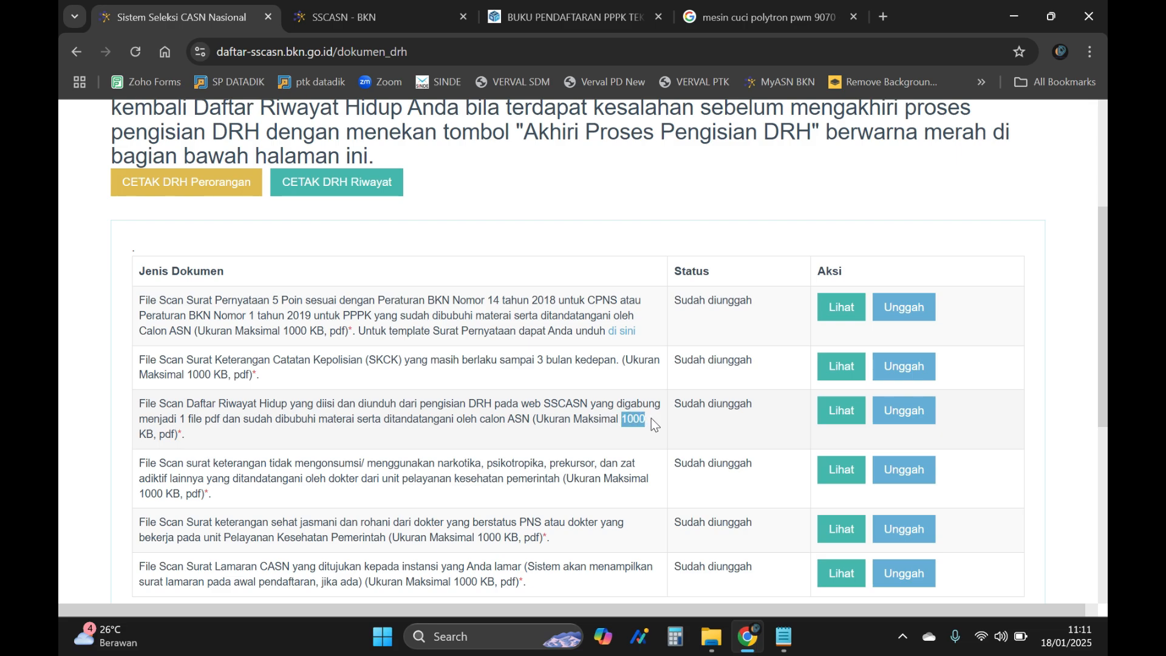
scroll(592, 435, down, 1)
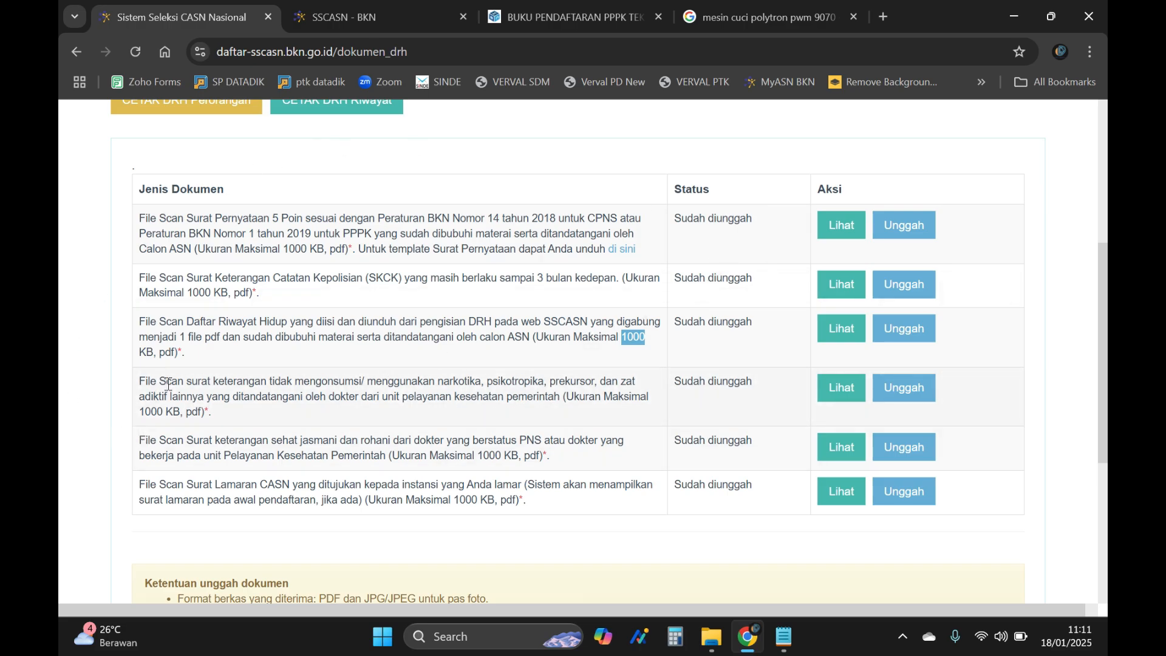
- Highlight and read the upload requirements for the drug-free letter, the health letter and the Surat Lamaran
drag(139, 381, 219, 408)
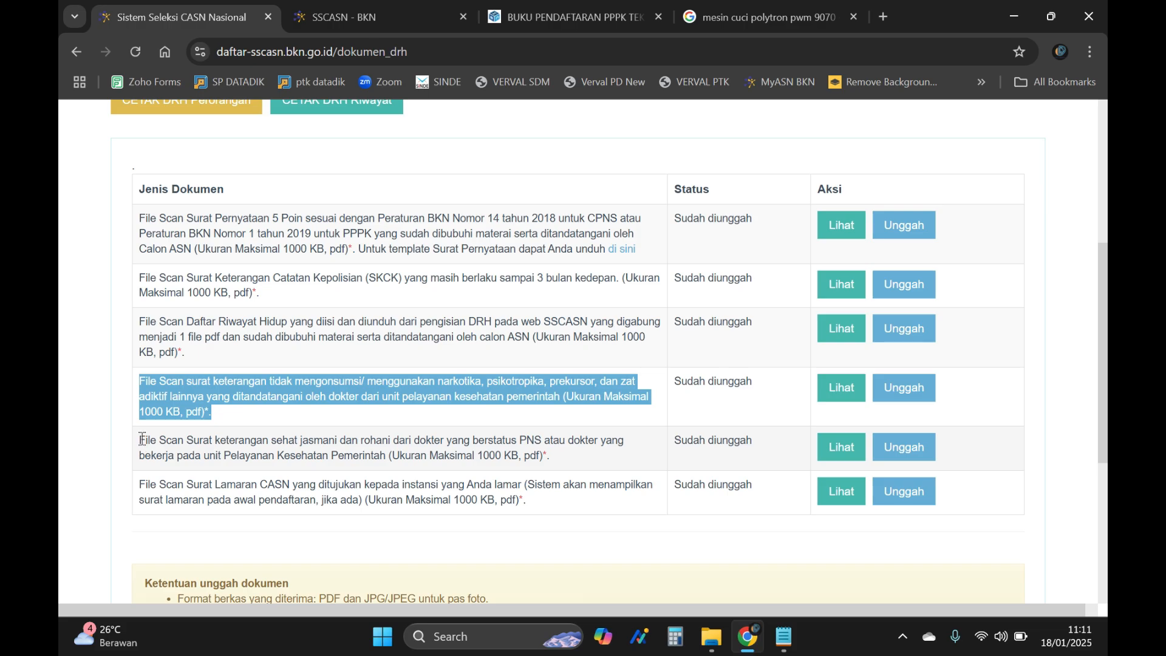
drag(142, 438, 550, 456)
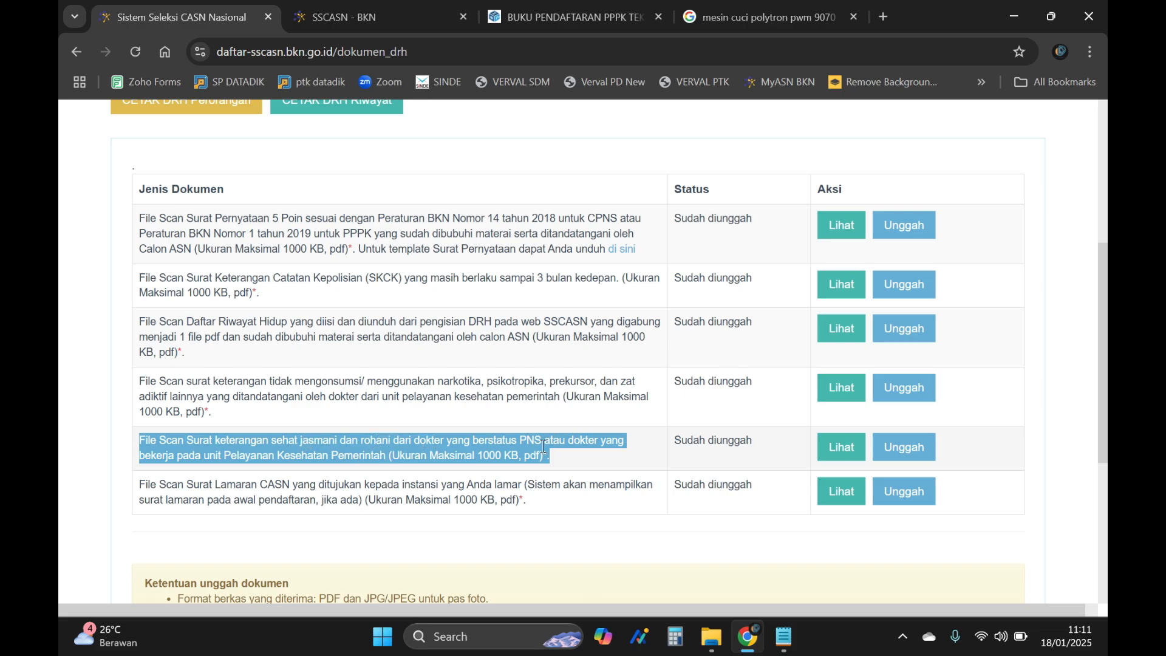
click(502, 457)
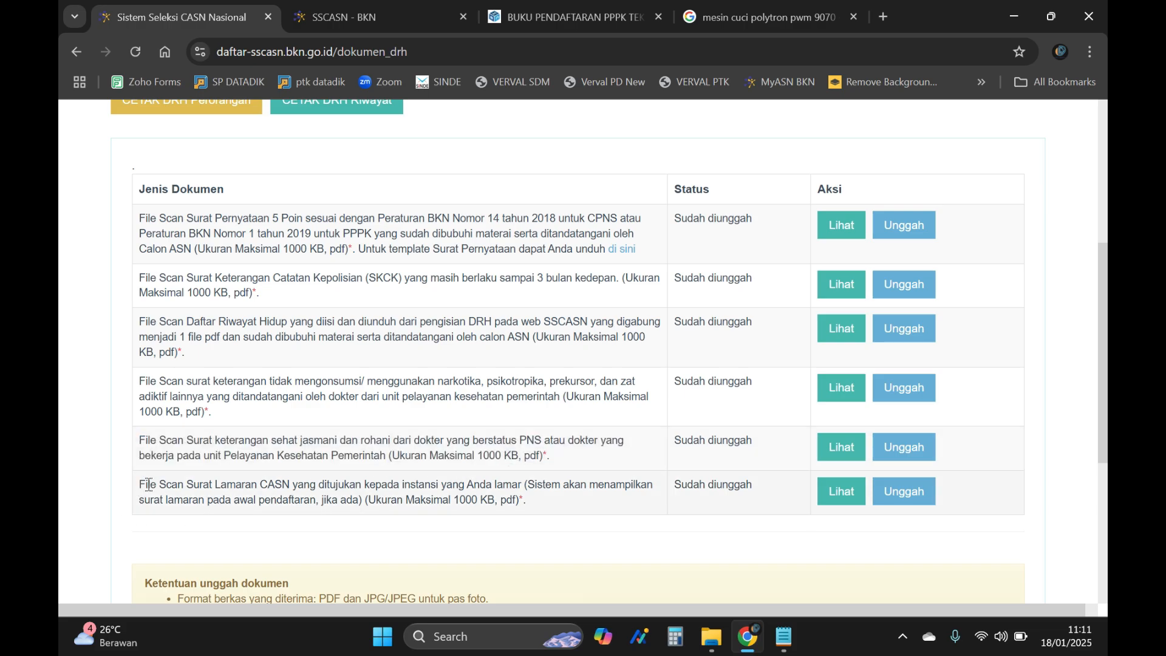
drag(148, 485, 530, 500)
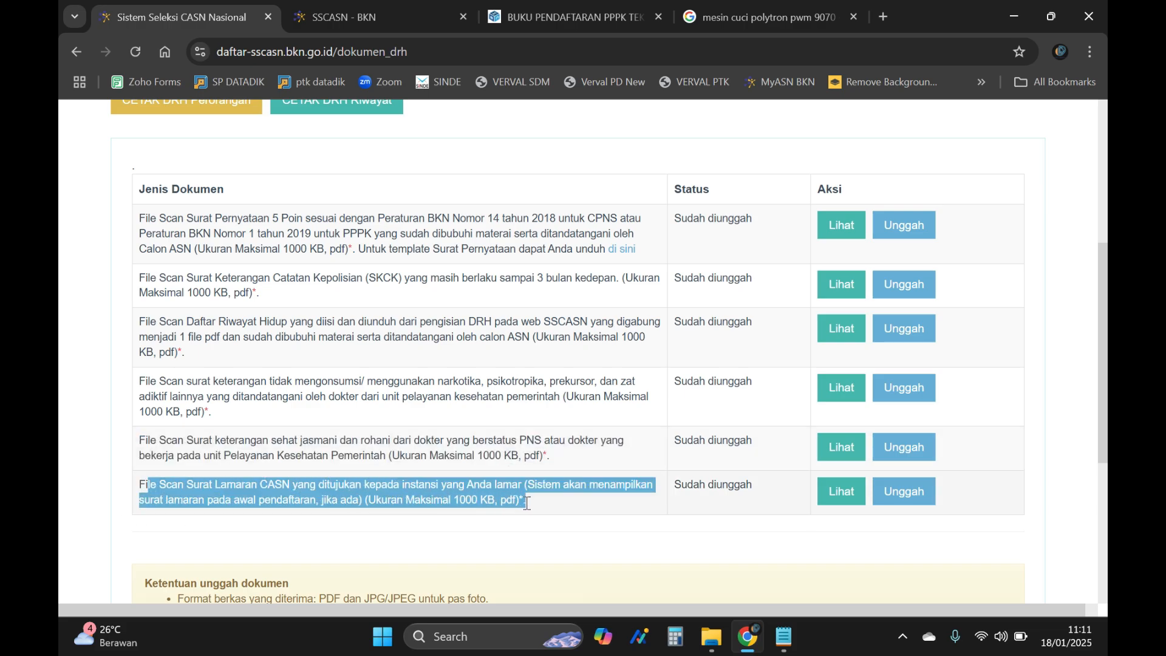
click(424, 512)
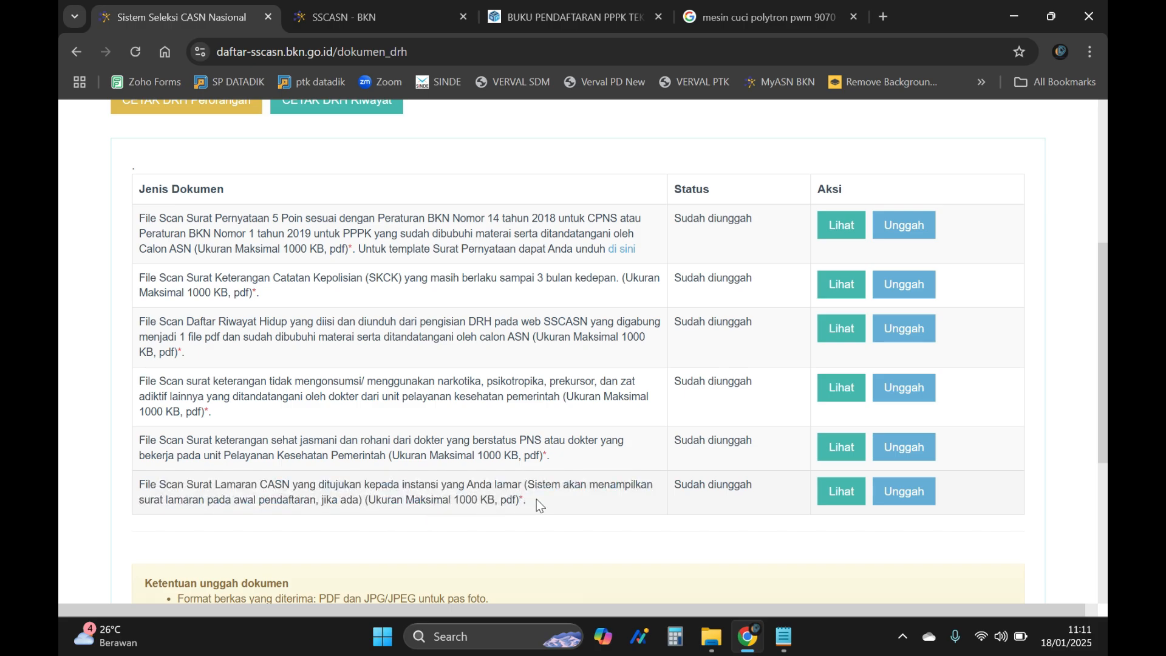
- Highlight 'Surat Pernyataan 5 Poin', view its uploaded file and close the preview
scroll(318, 326, up, 1)
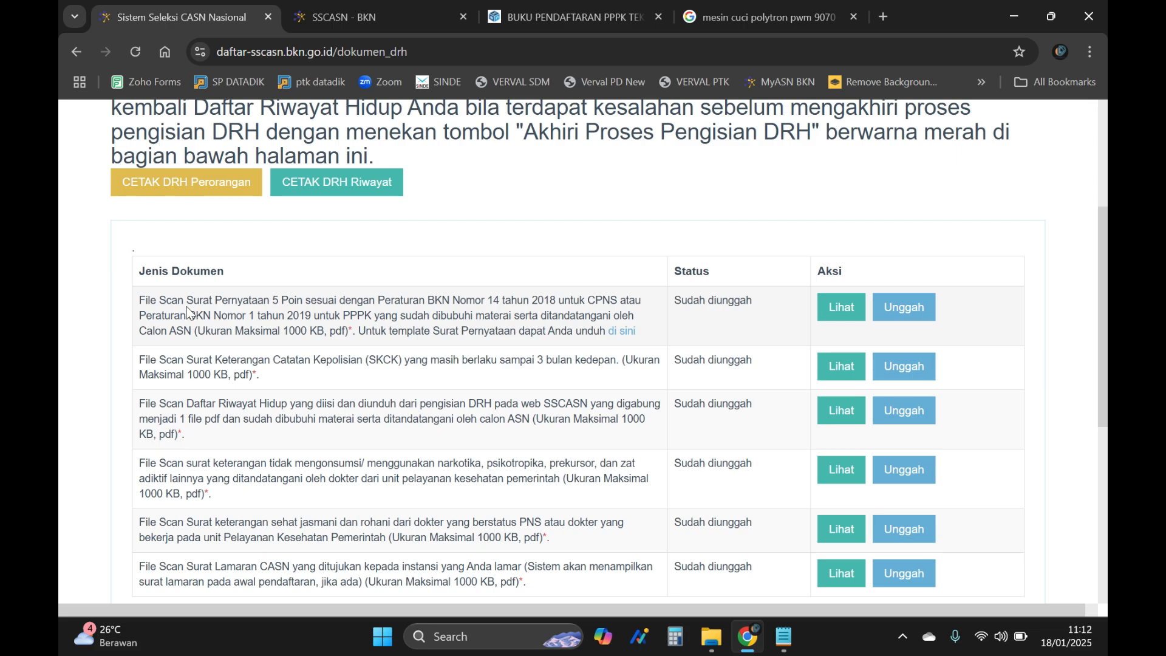
drag(190, 301, 304, 303)
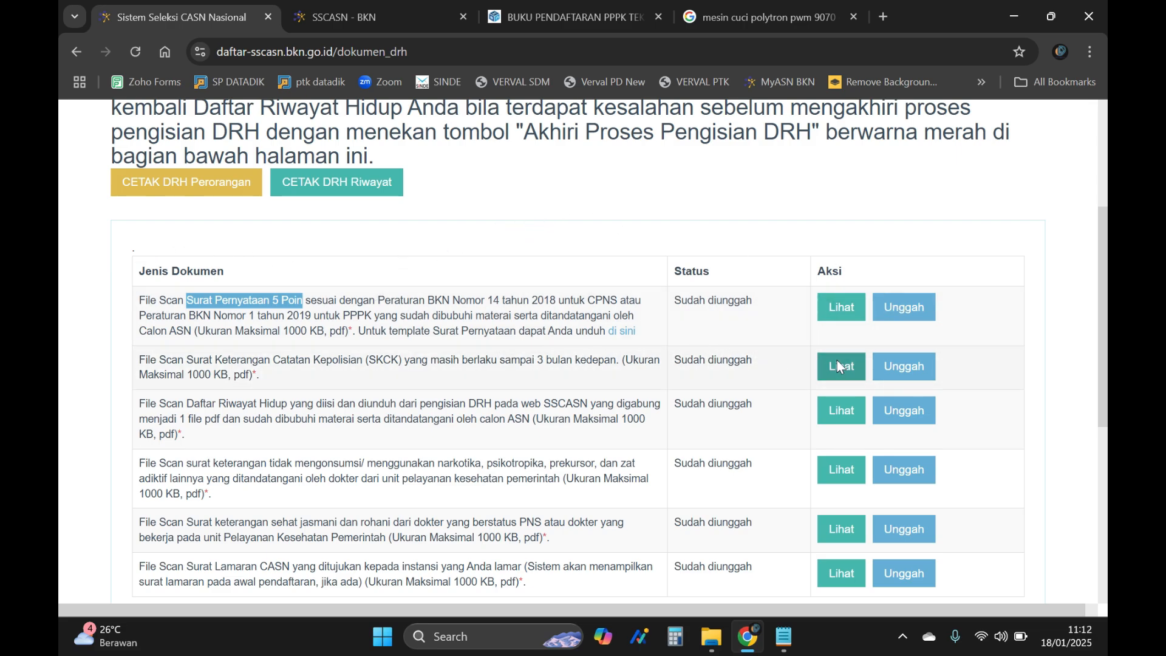
click(841, 306)
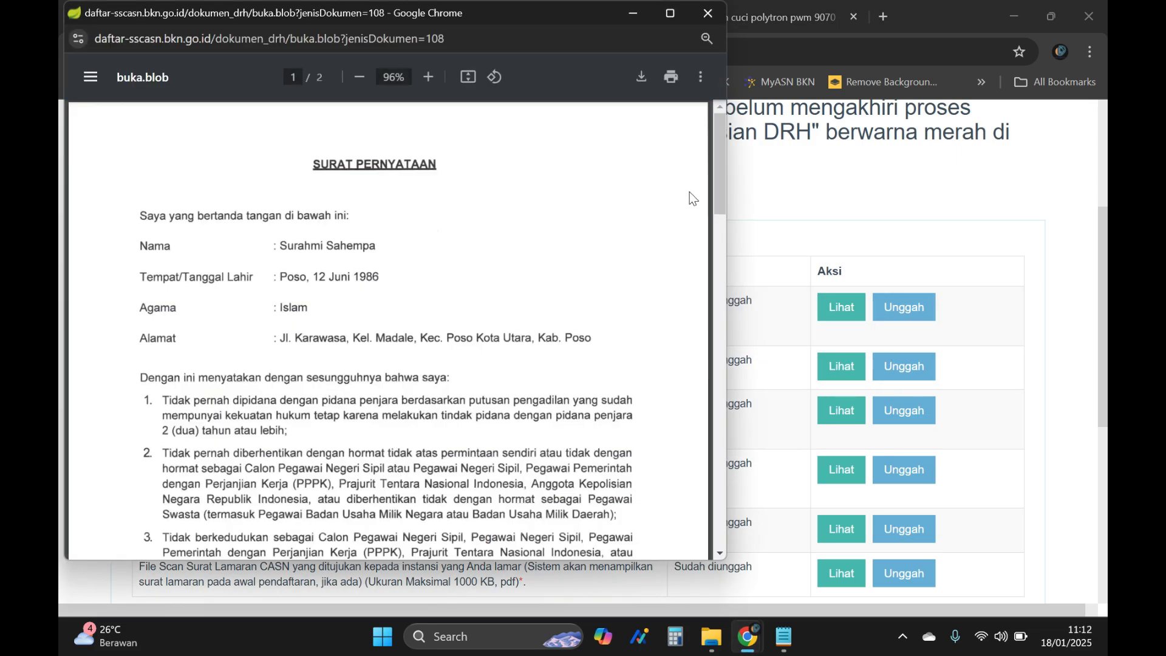
mouse_move(720, 147)
mouse_down()
mouse_move(697, 344)
mouse_move(697, 146)
mouse_move(680, 406)
mouse_move(676, 358)
mouse_move(654, 483)
mouse_move(664, 122)
mouse_up()
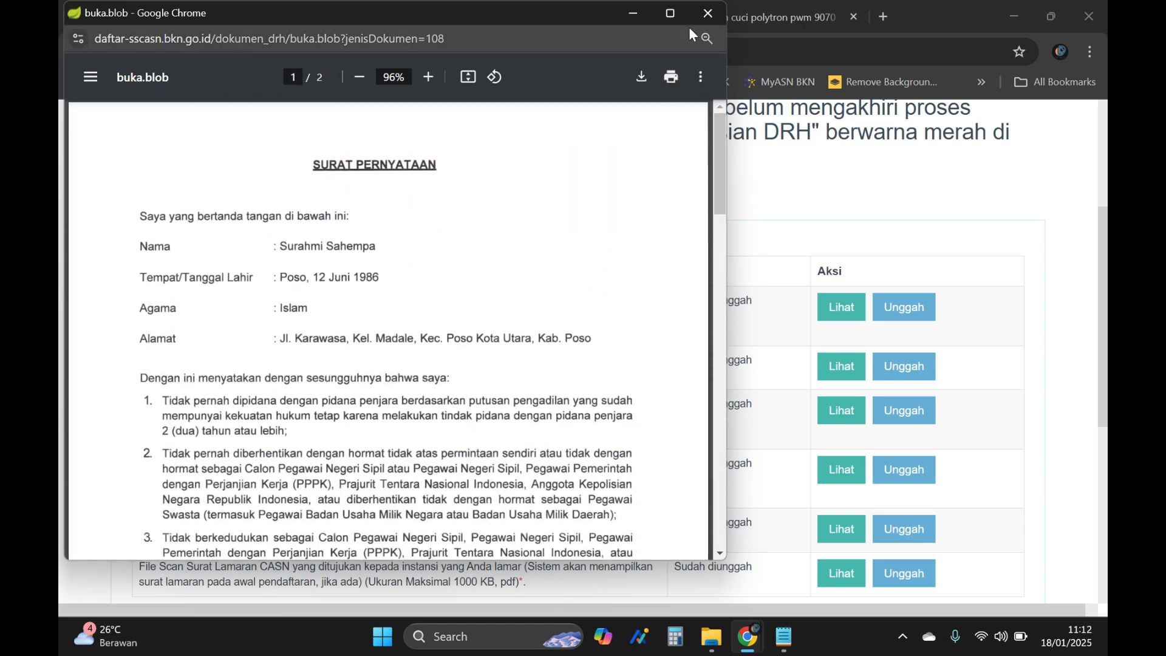
click(708, 12)
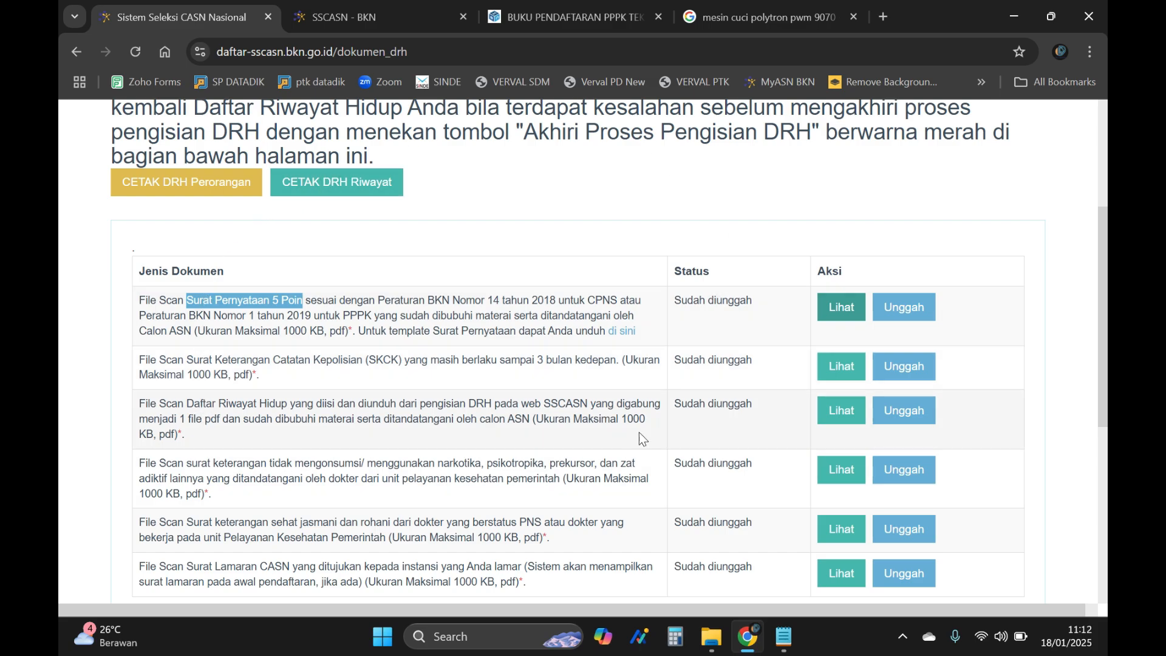
click(373, 234)
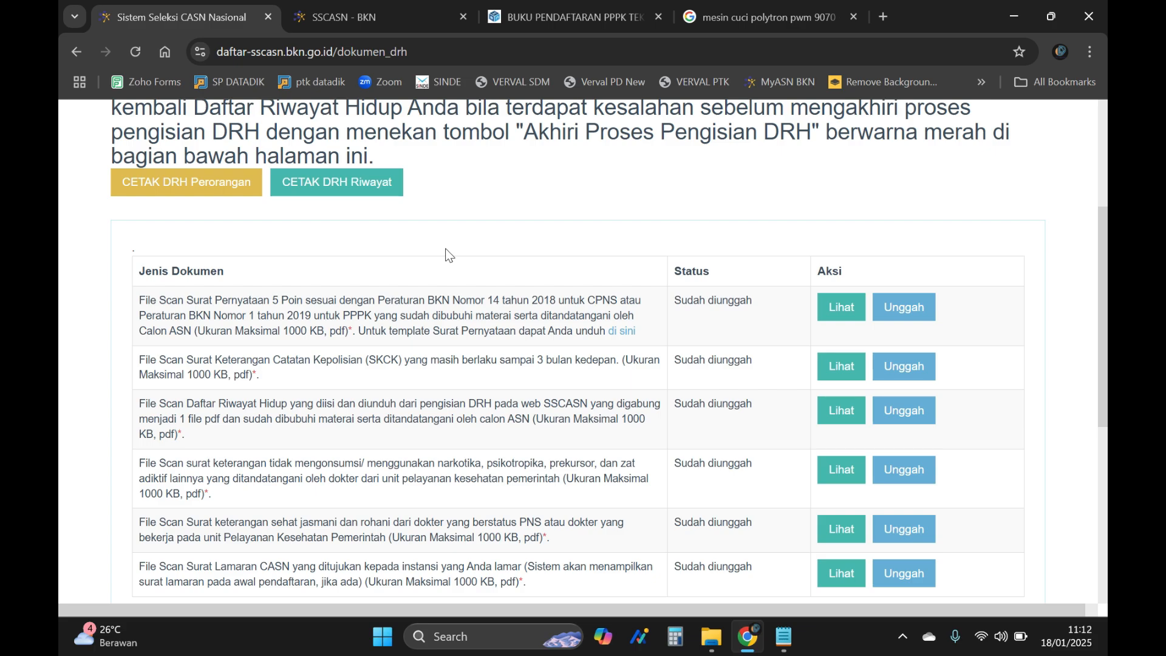
- Reopen the uploaded Surat Pernyataan, check it through to the stamped signature on the second page, and close it
click(841, 307)
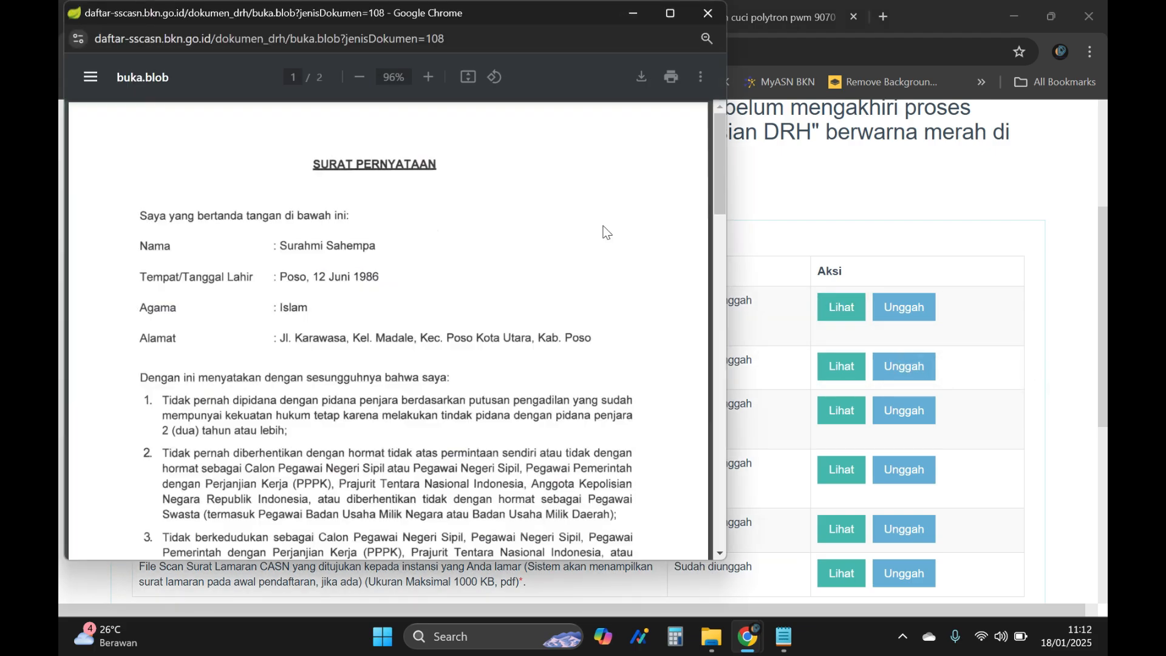
scroll(556, 276, down, 15)
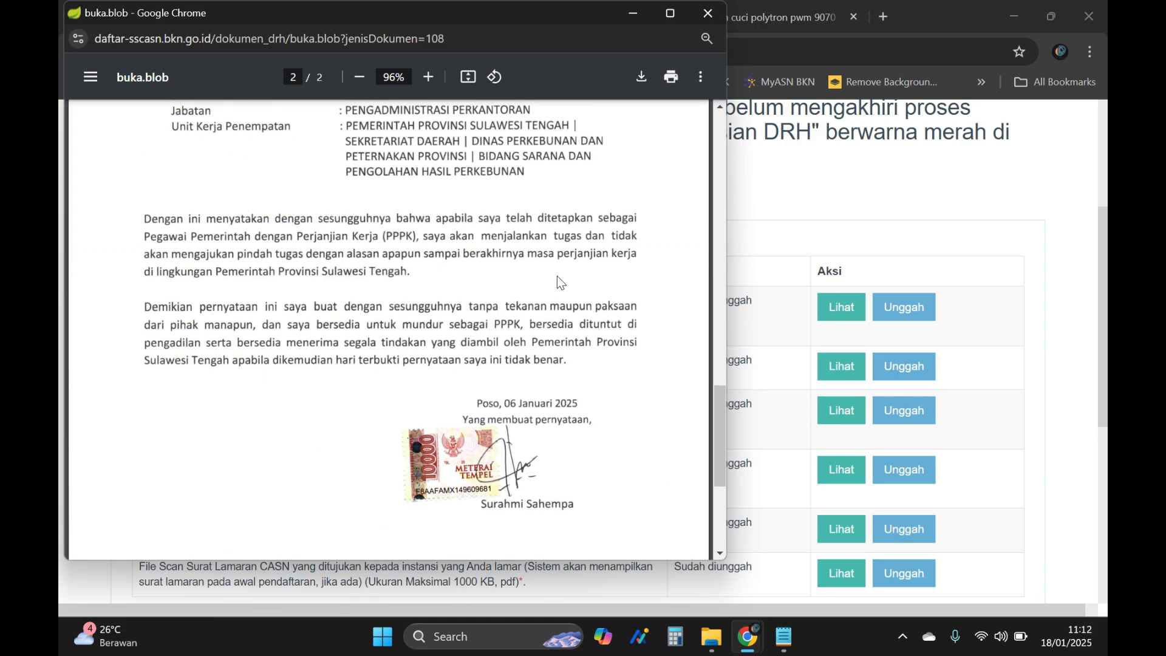
scroll(556, 275, down, 4)
click(708, 15)
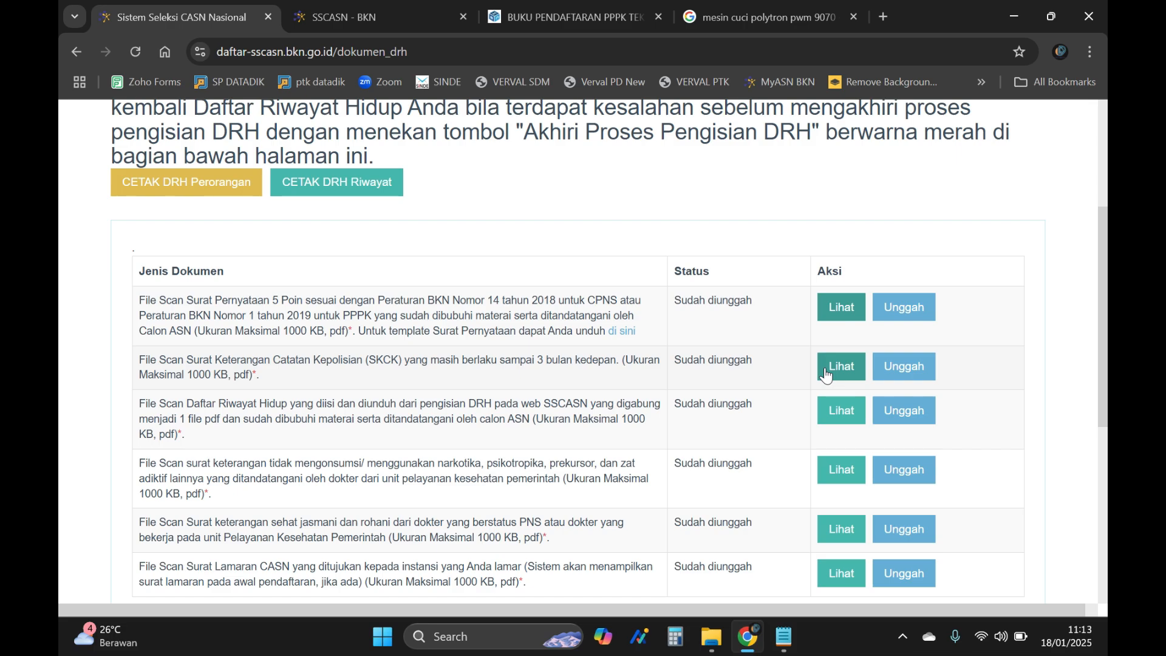
- View the uploaded Surat Keterangan Catatan Kepolisian (SKCK), check its contents and close the preview
click(826, 376)
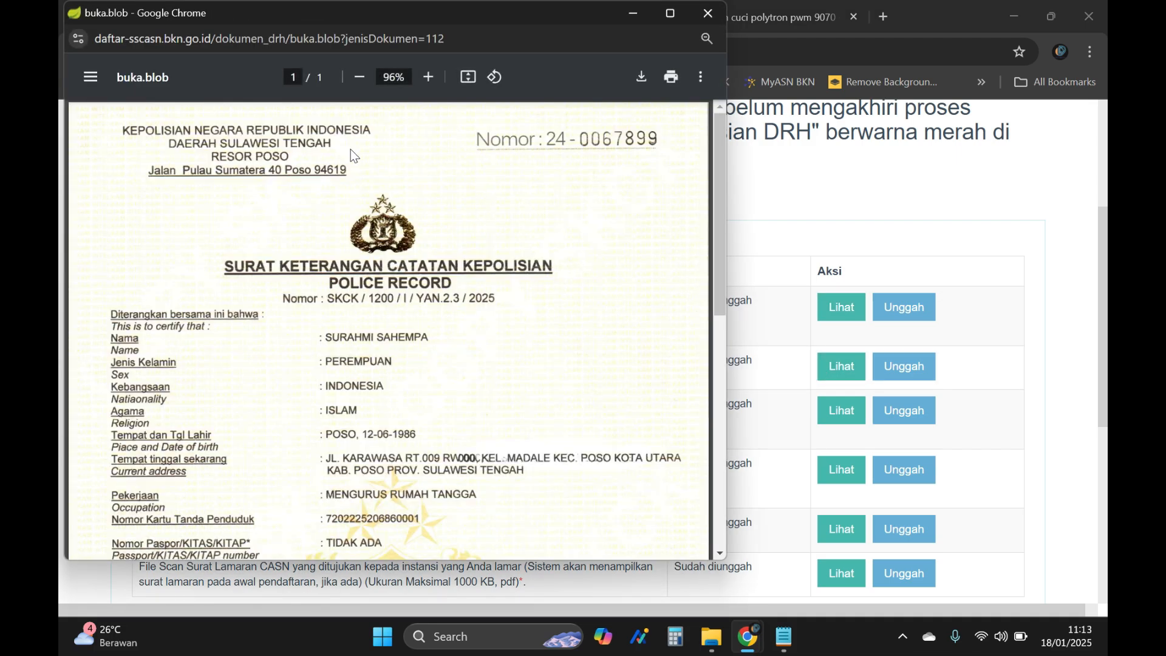
scroll(535, 333, down, 5)
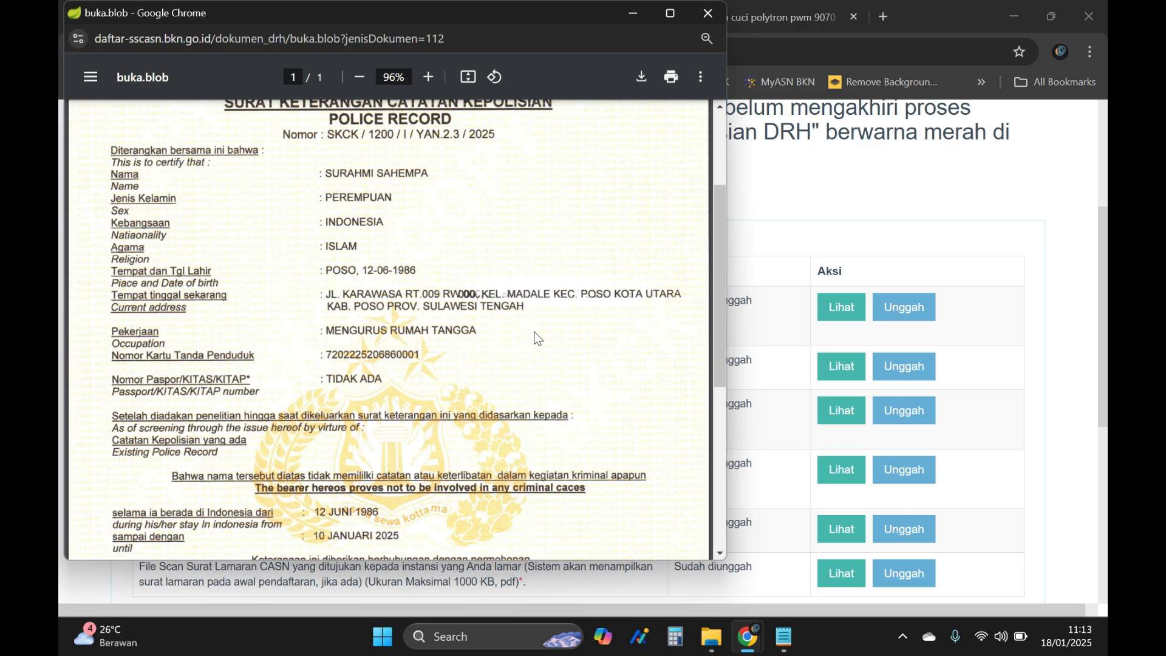
scroll(535, 334, up, 2)
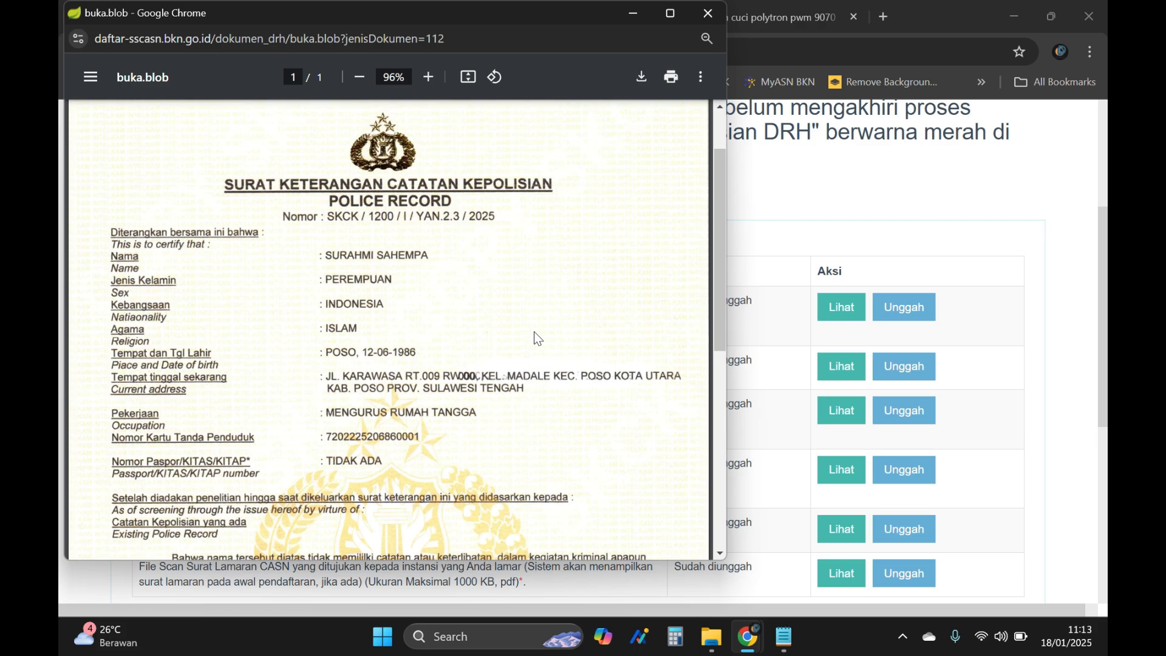
click(714, 20)
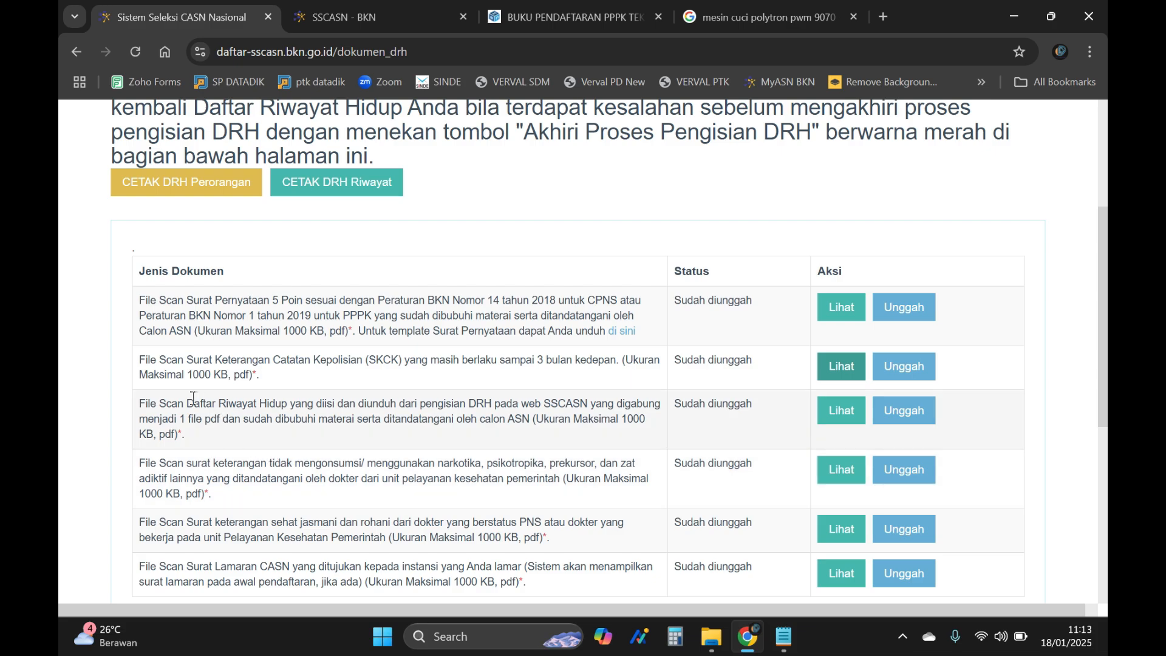
- Print the DRH Perorangan to PDF and review its personal details in Acrobat
scroll(693, 446, up, 1)
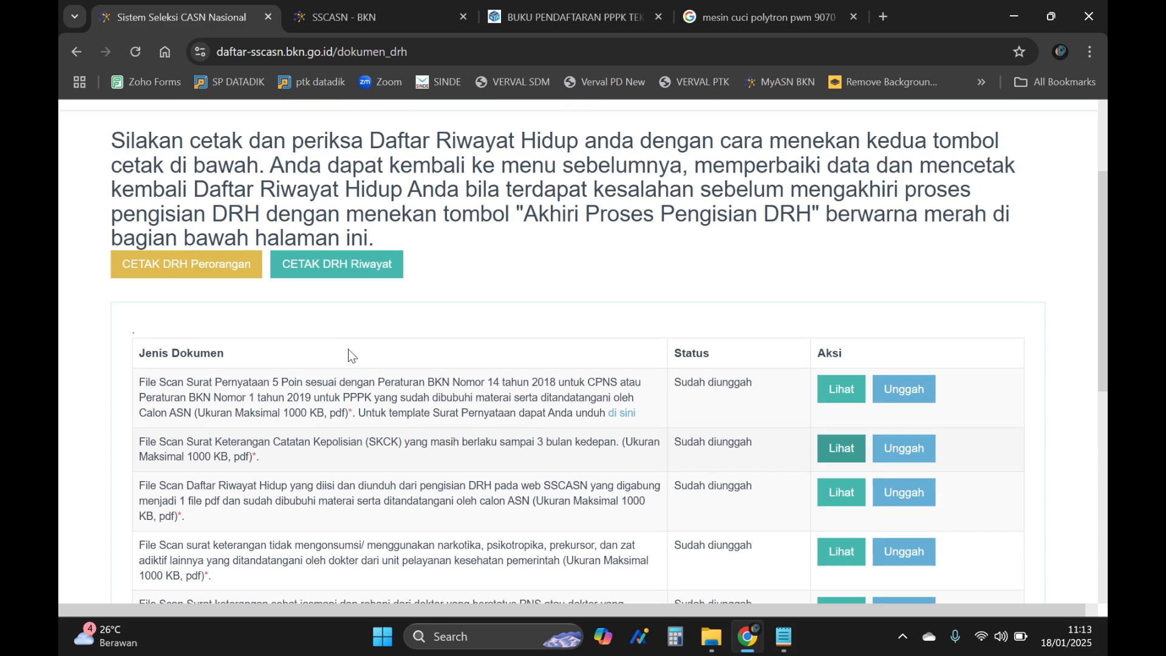
click(156, 267)
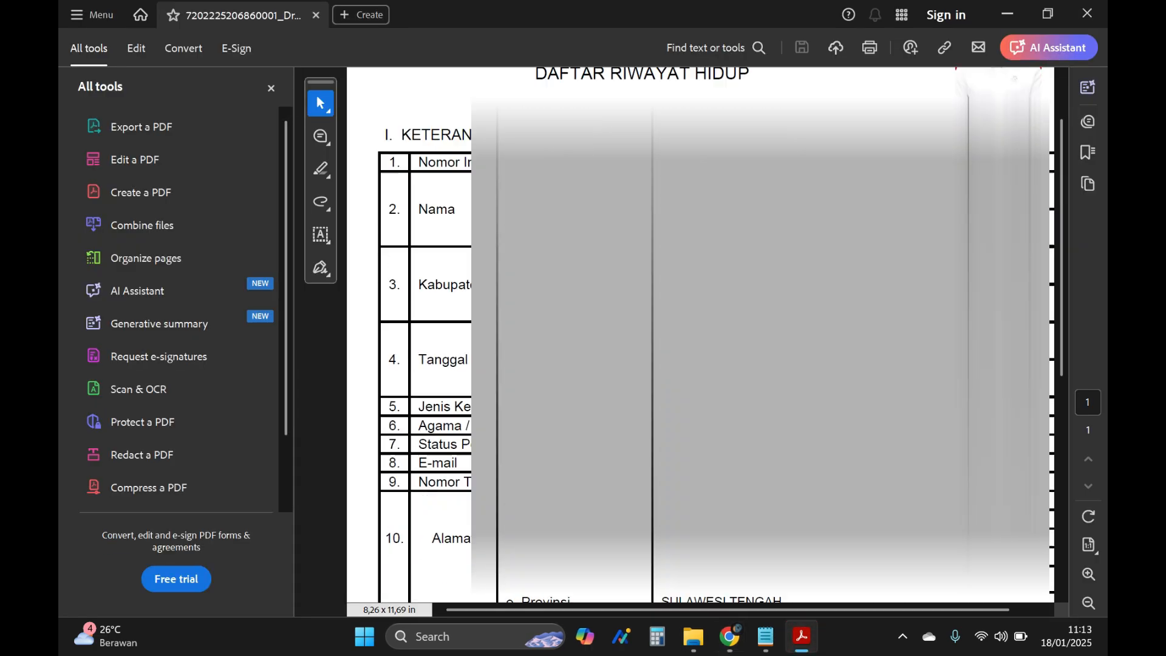
scroll(698, 334, down, 7)
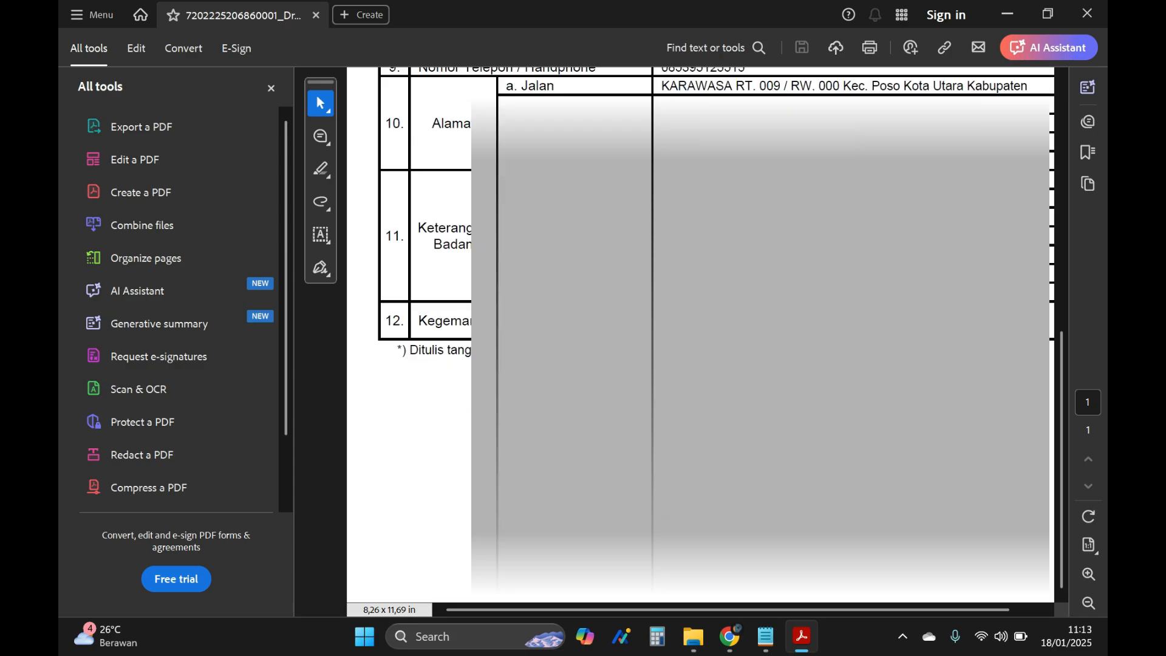
scroll(698, 334, up, 5)
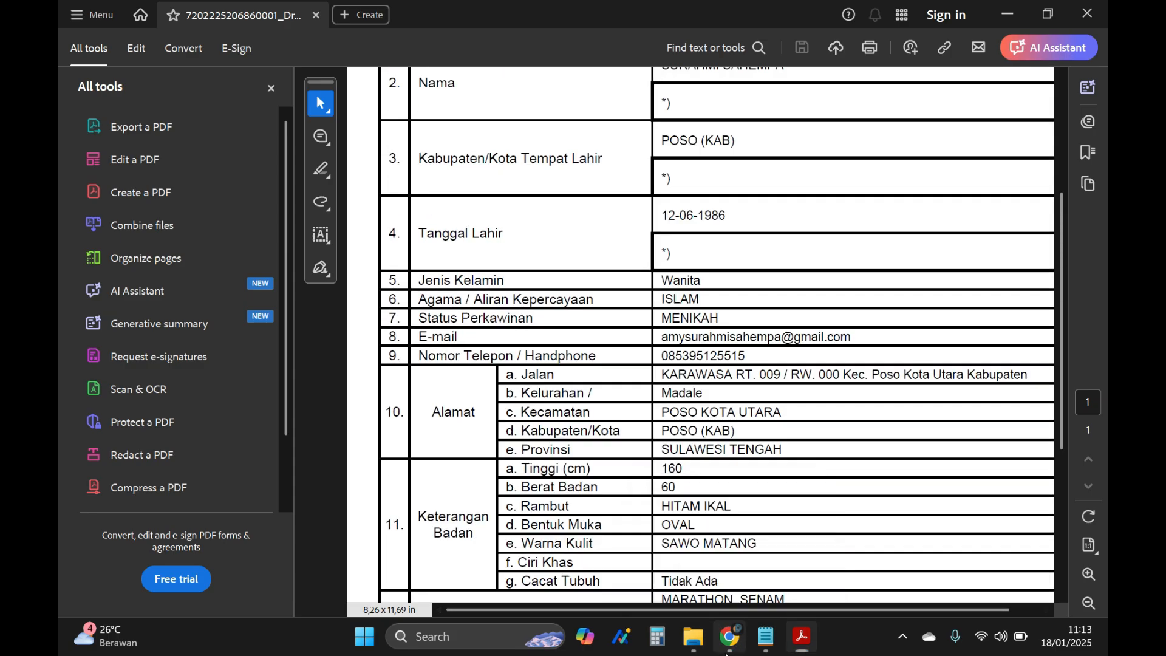
- Return to Chrome, print the DRH Riwayat to PDF, and review its pages through to Keterangan Lain-Lain and the signature block
click(730, 637)
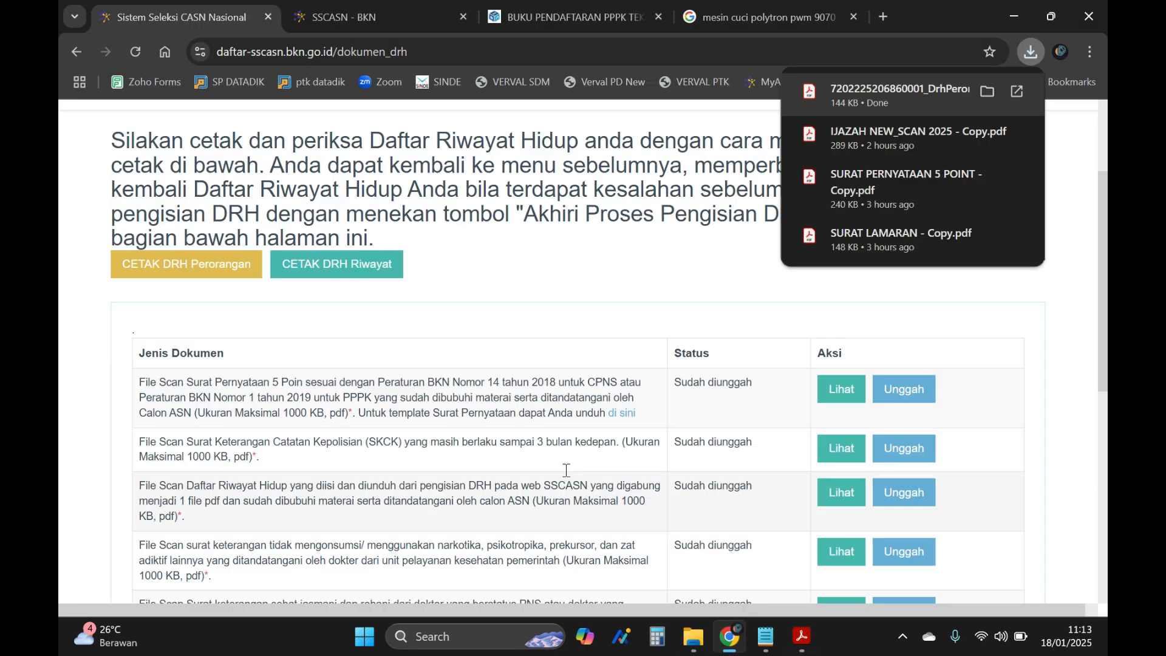
click(405, 312)
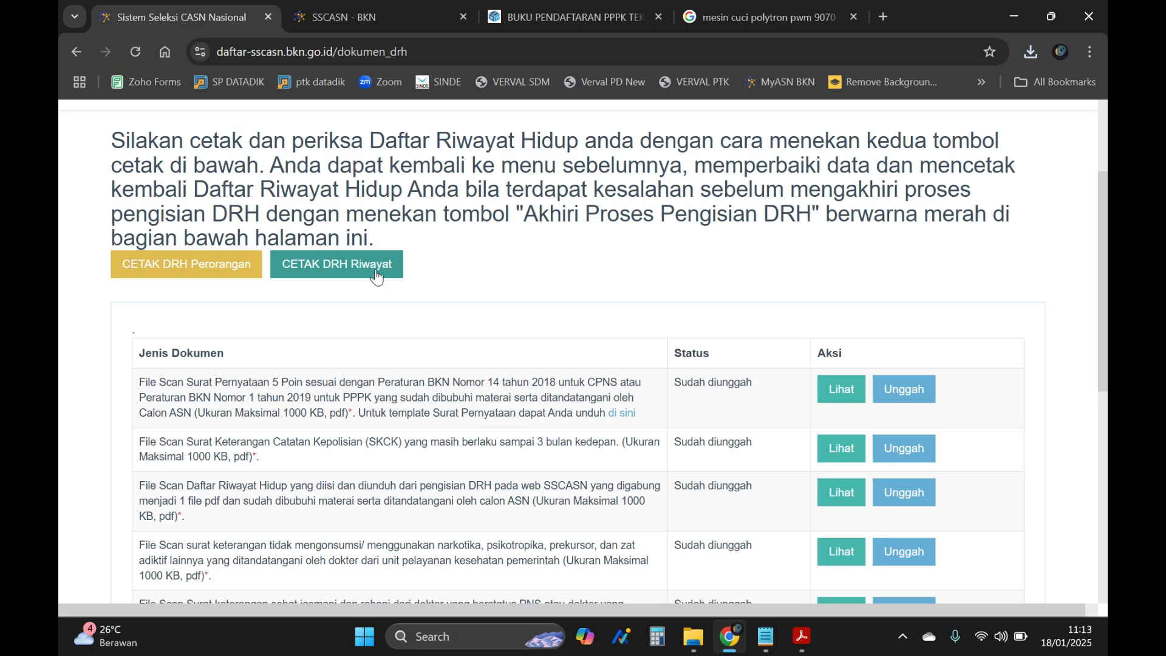
click(377, 274)
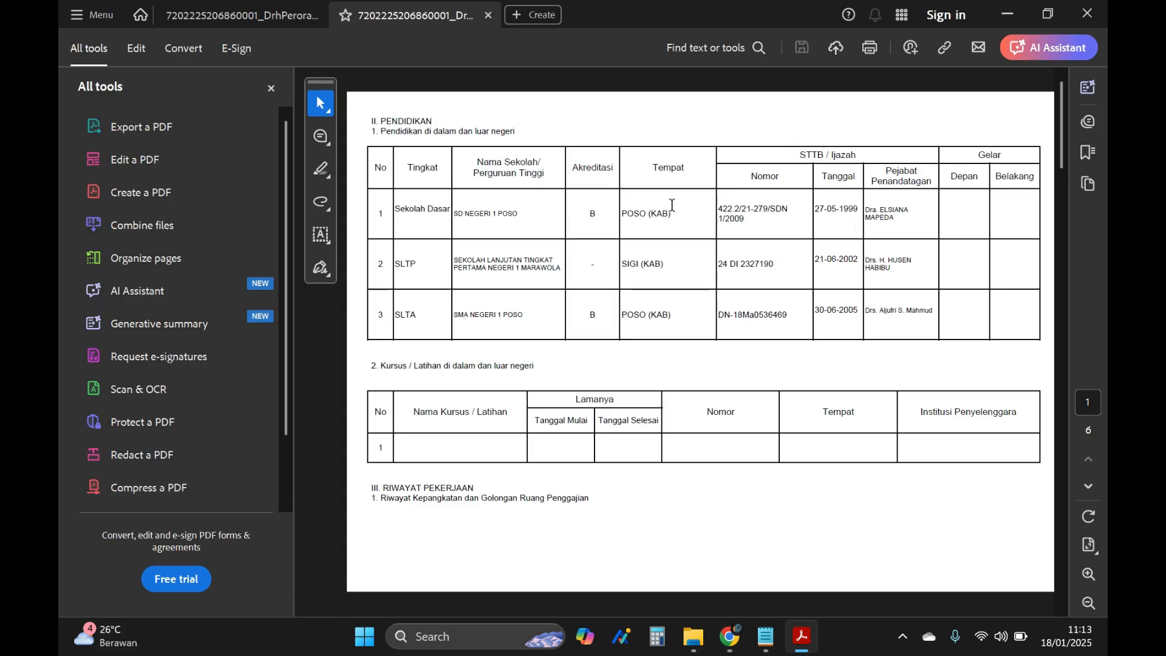
scroll(671, 205, down, 3)
scroll(672, 205, down, 3)
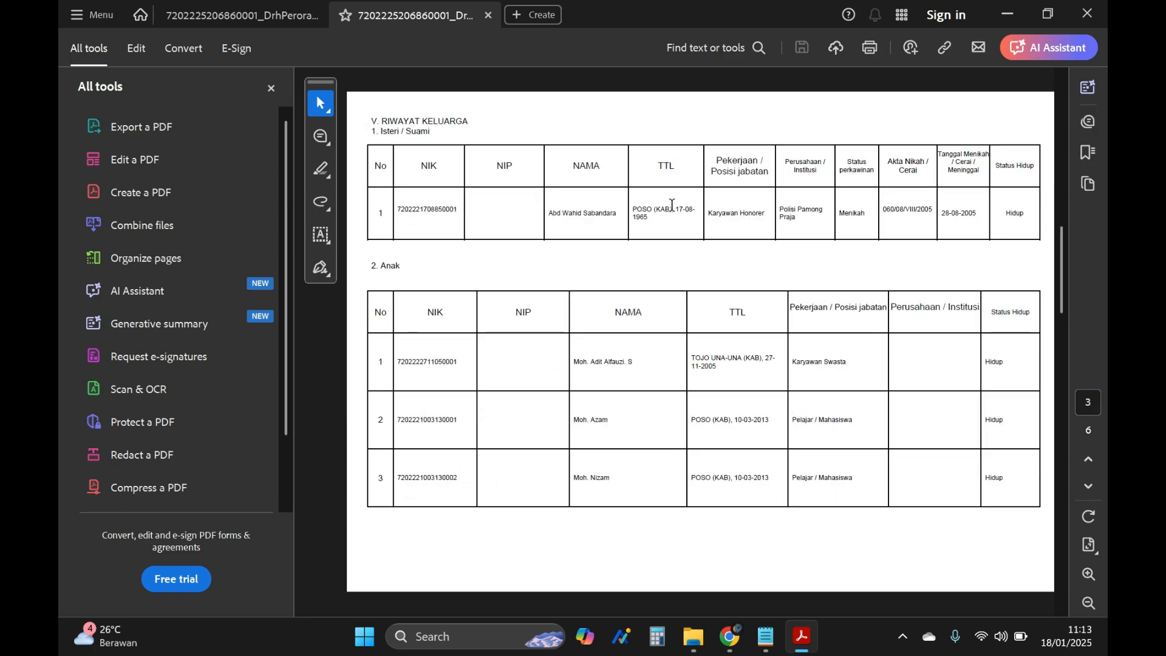
scroll(672, 205, down, 3)
scroll(671, 205, down, 3)
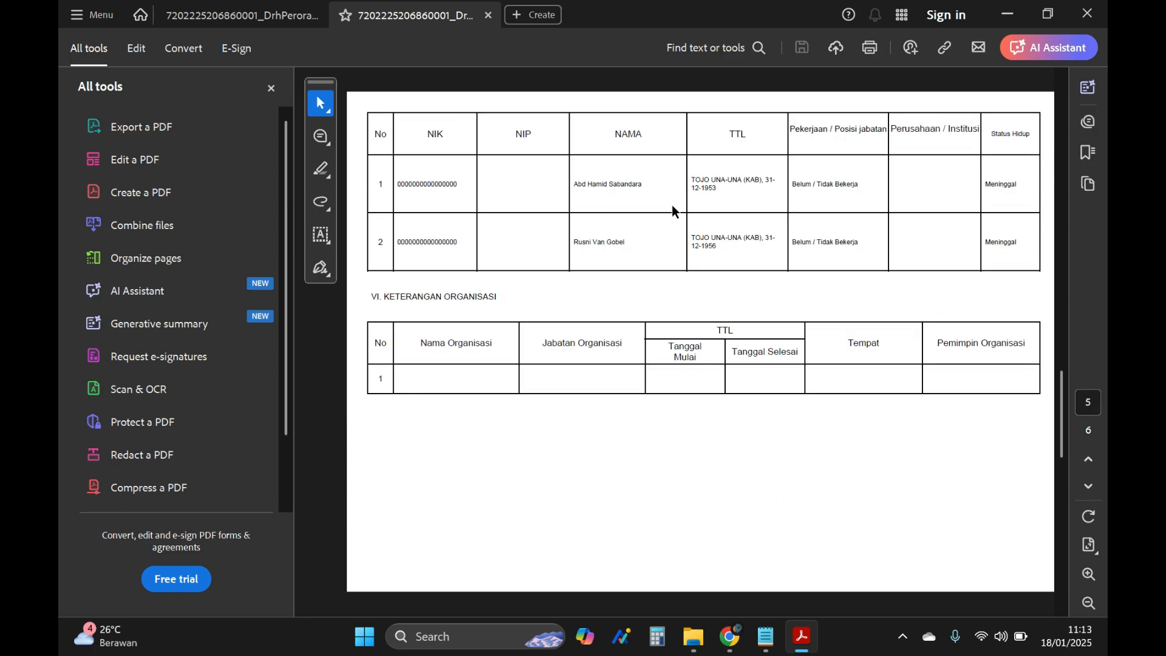
scroll(611, 221, up, 3)
scroll(610, 221, down, 3)
scroll(504, 278, down, 3)
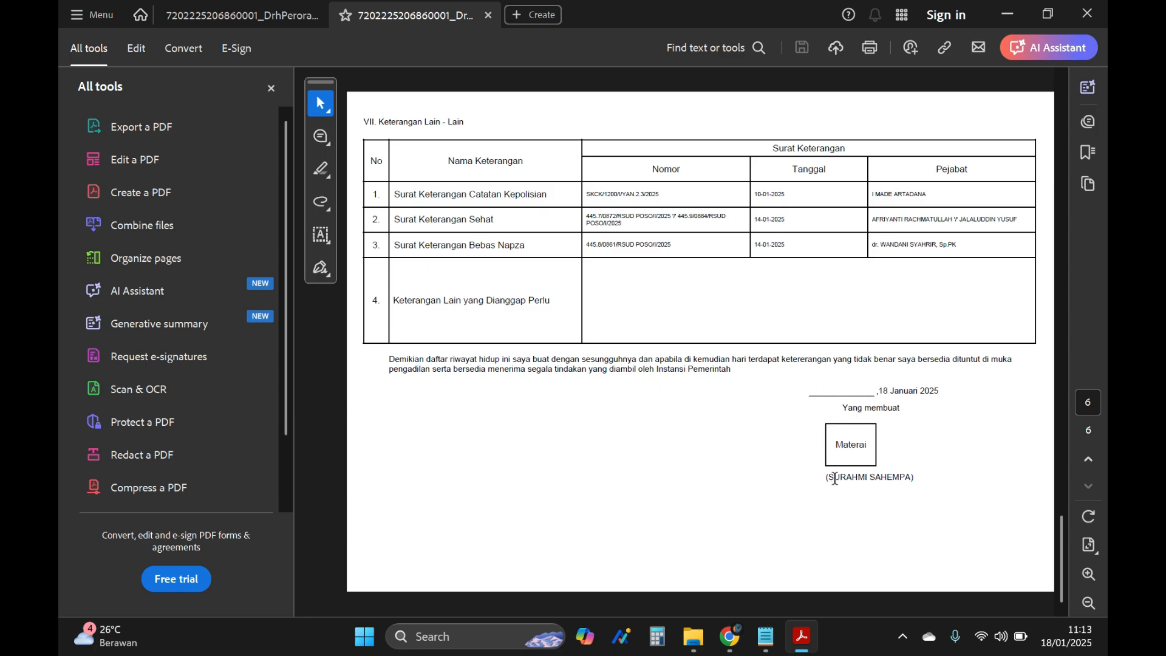
- Recheck the DRH Perorangan and DRH Riwayat PDFs in Acrobat, and close both documents
click(303, 23)
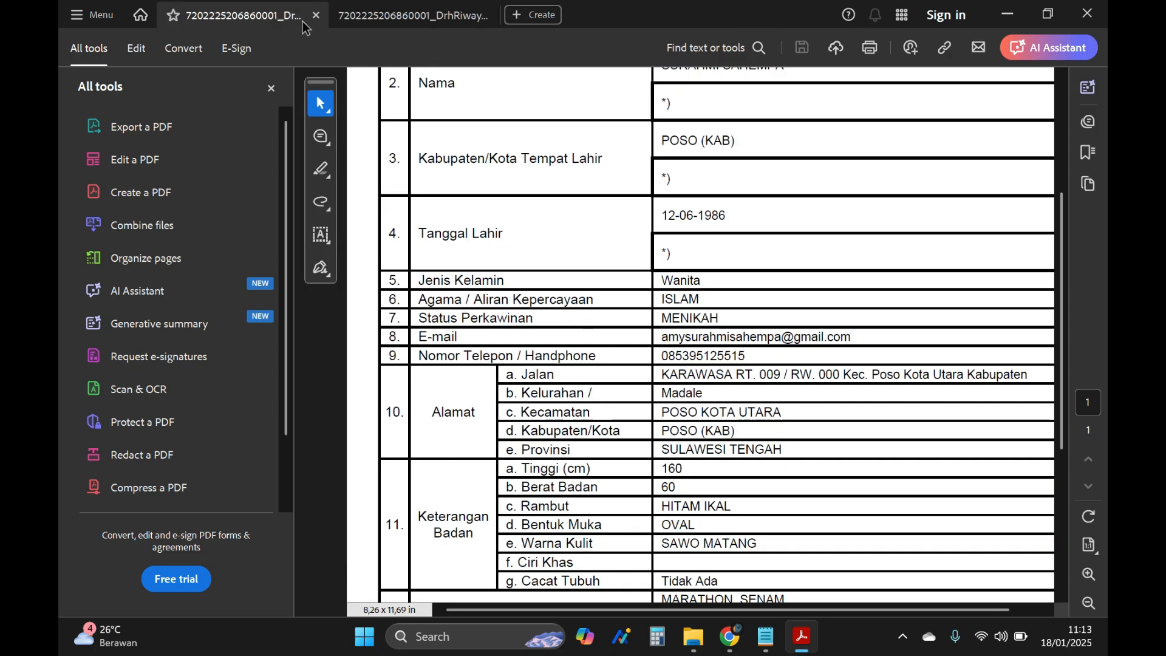
scroll(467, 200, up, 4)
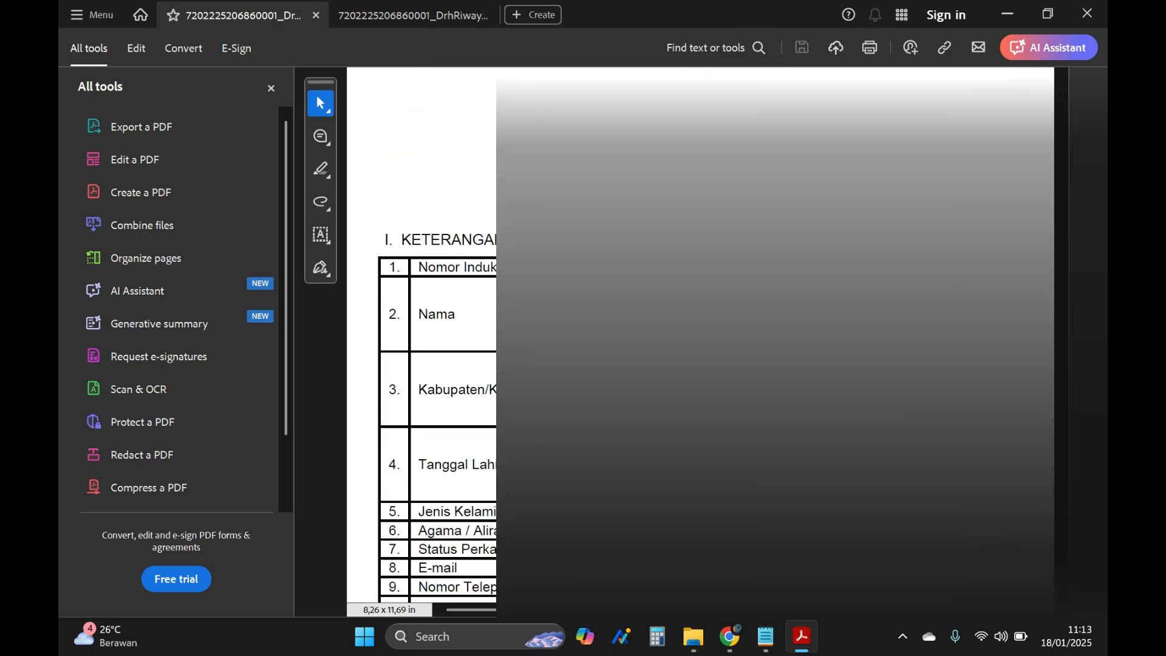
click(459, 18)
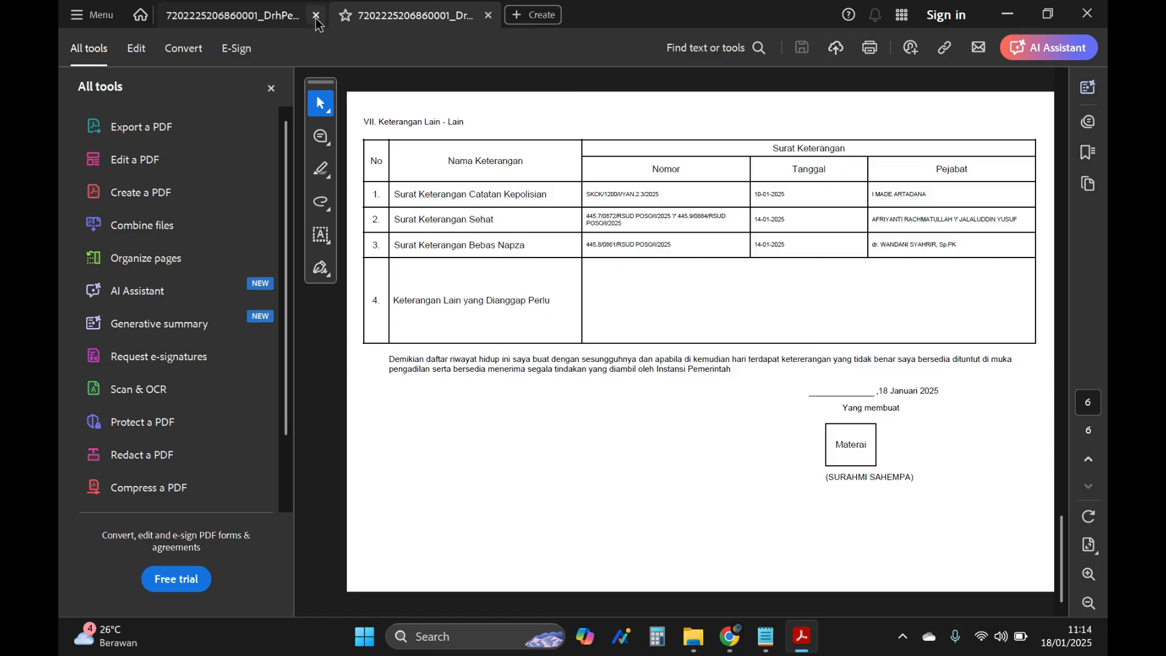
click(316, 17)
click(316, 17)
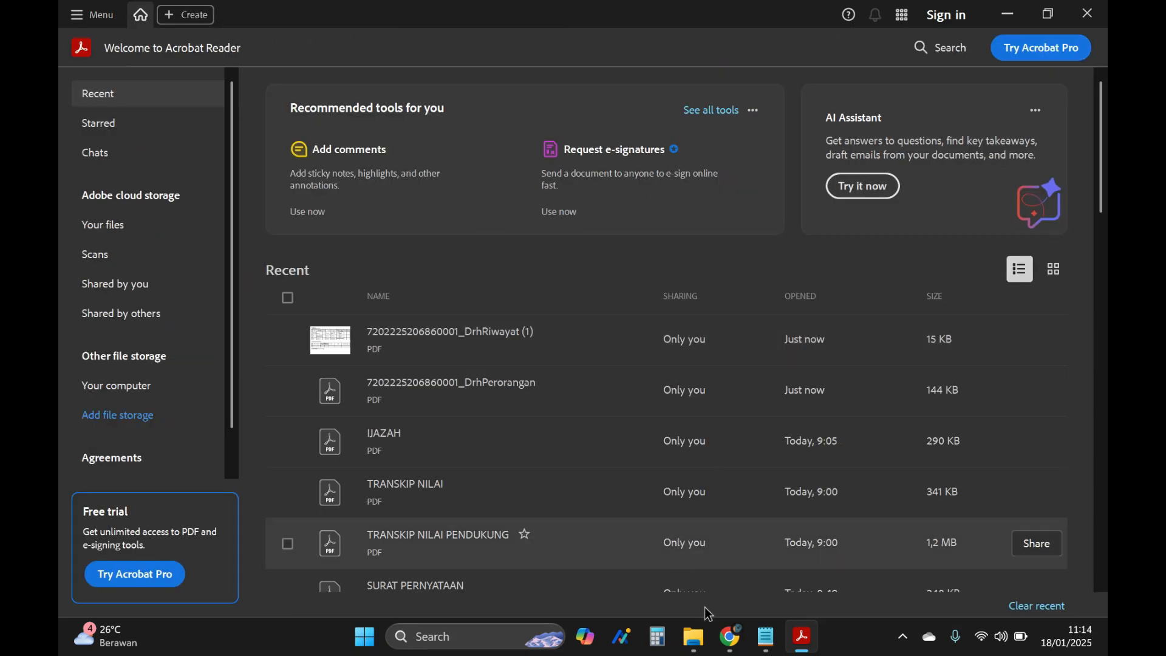
- Switch to Chrome, view the uploaded Daftar Riwayat Hidup scan through to its stamped signature page, and close the preview
click(732, 647)
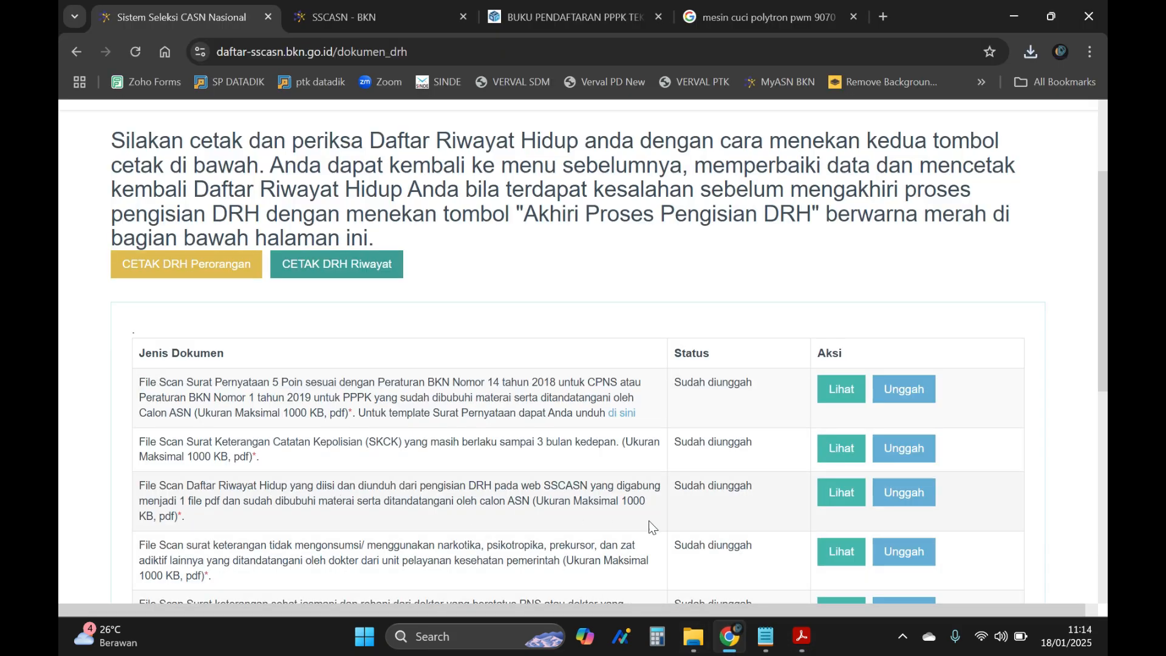
click(841, 492)
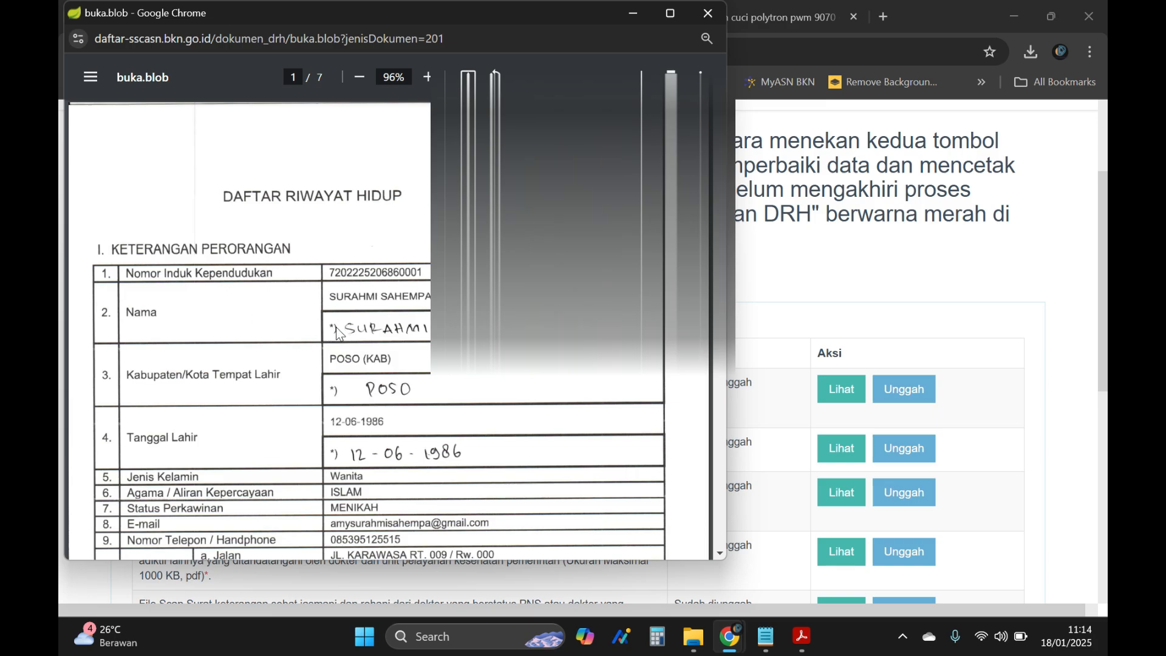
scroll(344, 335, down, 10)
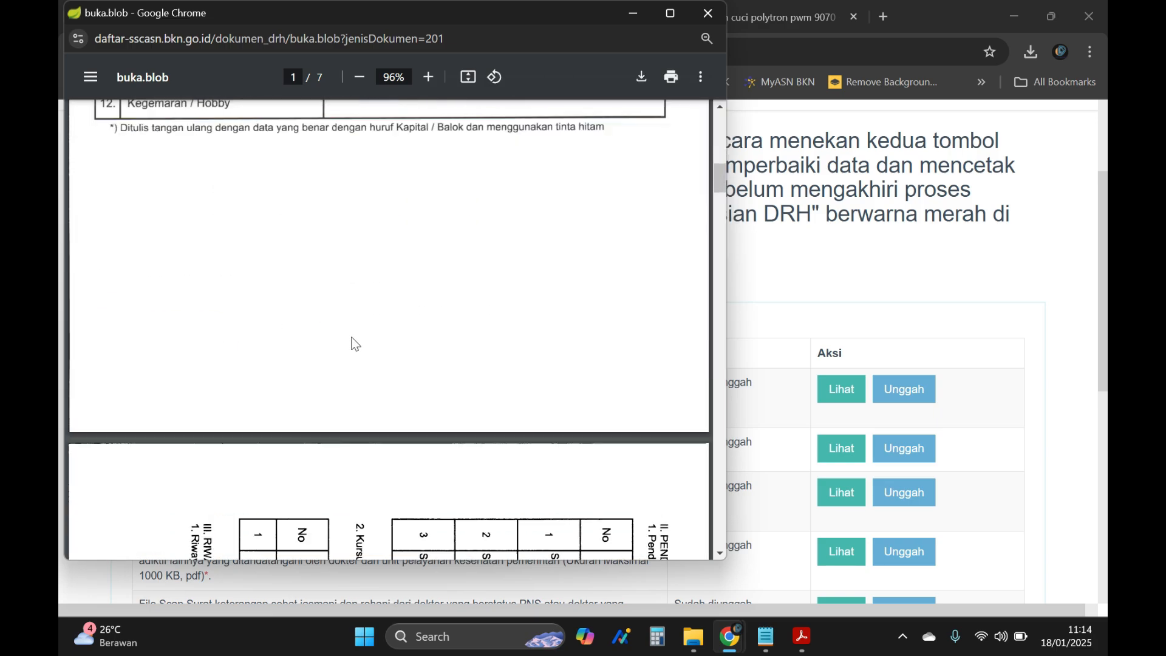
scroll(151, 389, up, 5)
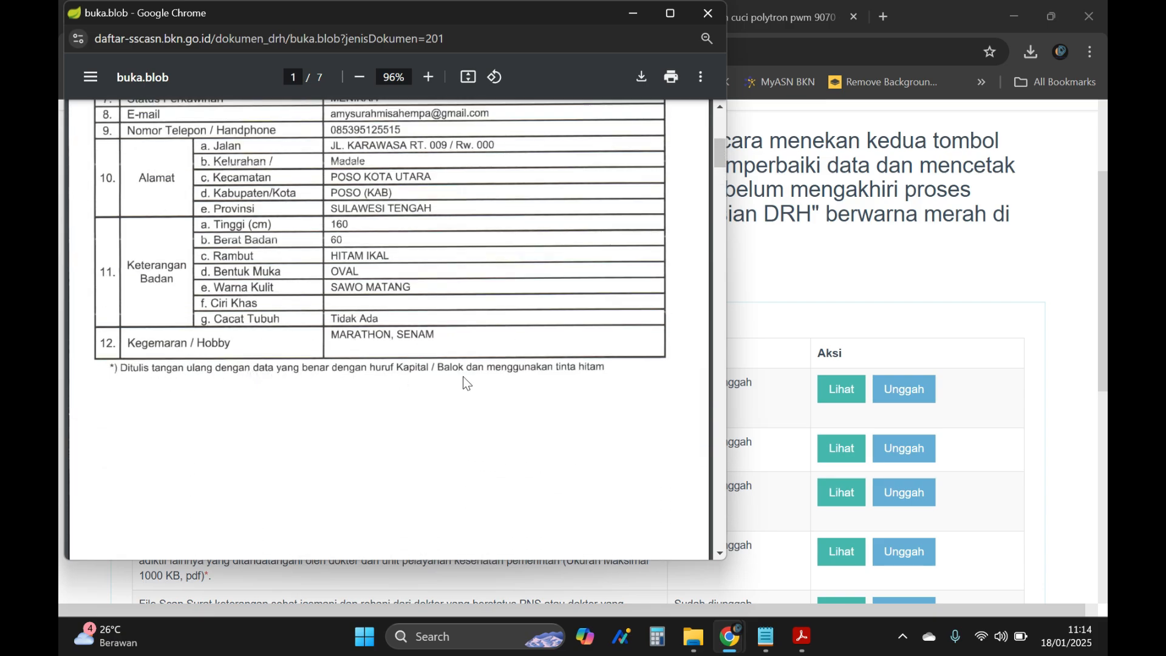
scroll(604, 384, up, 5)
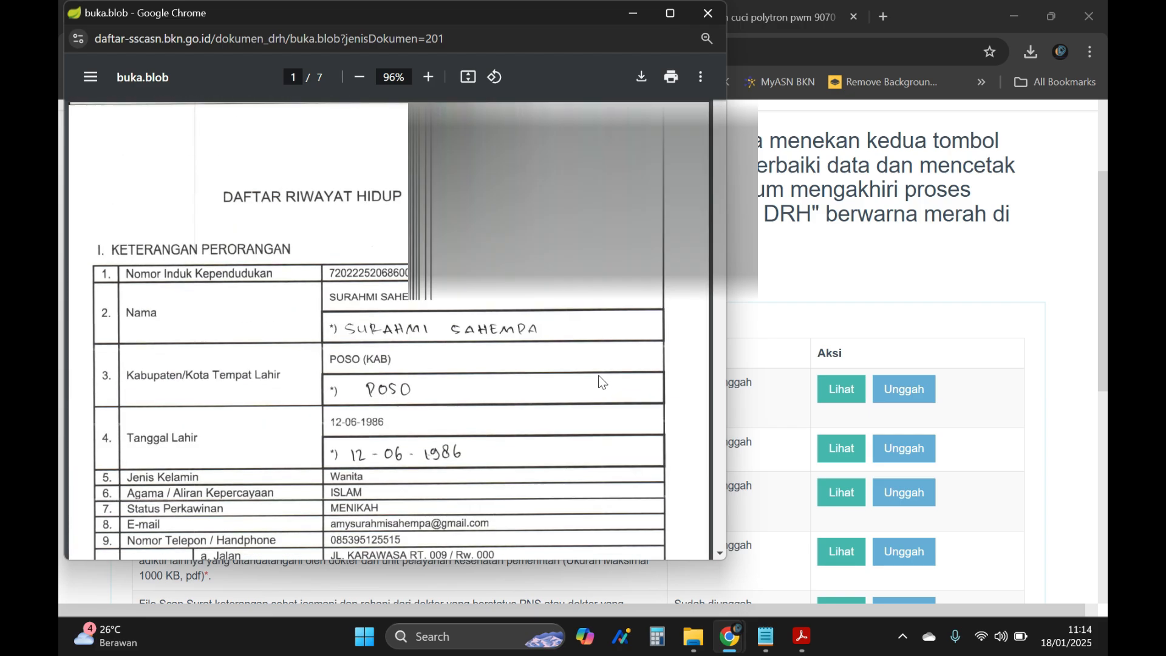
scroll(595, 382, down, 10)
scroll(592, 380, down, 20)
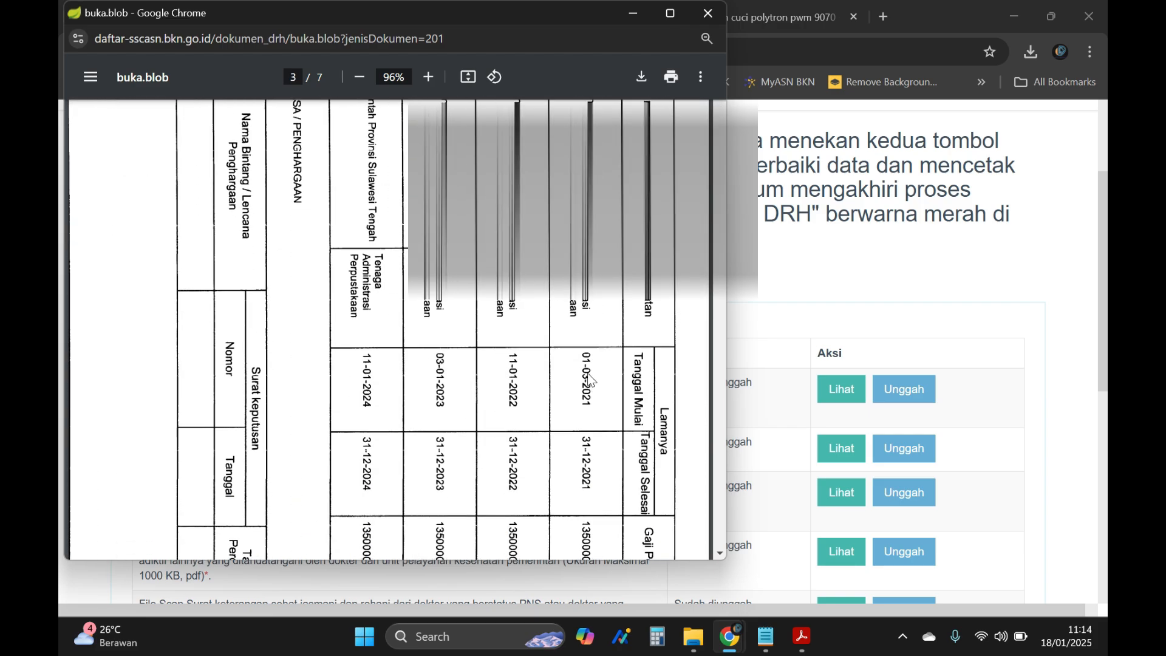
scroll(493, 395, down, 20)
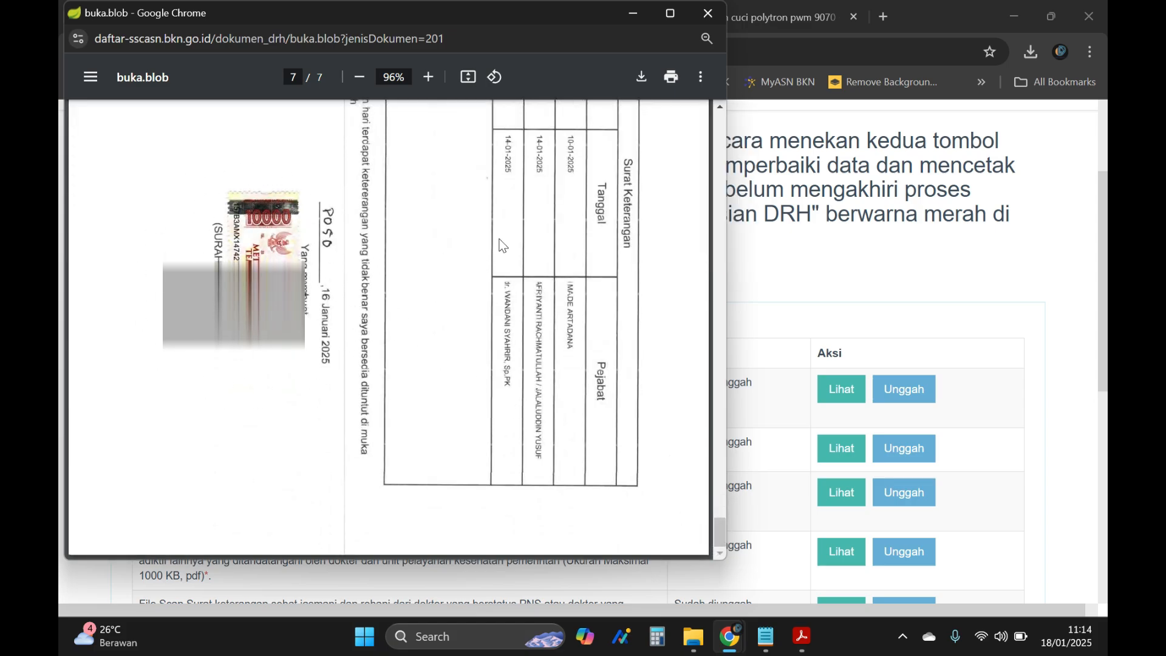
click(709, 18)
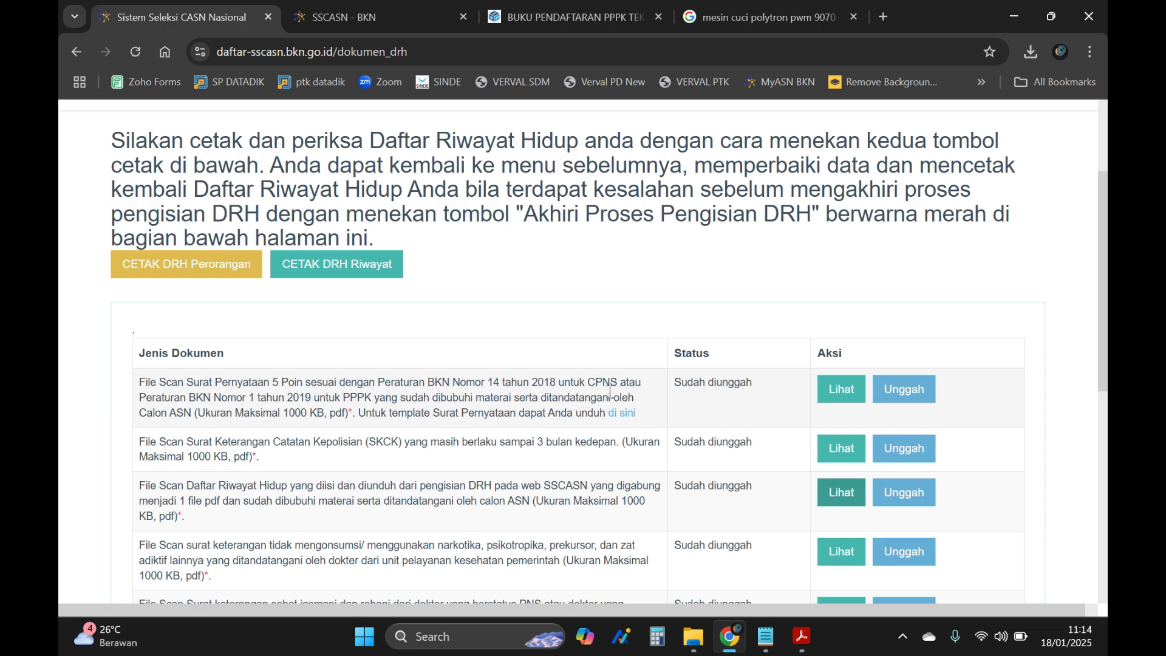
- Review the Unggah Dokumen page, checking each document's upload status, the upload rules and the option to end DRH filling
scroll(610, 392, down, 3)
scroll(610, 391, down, 2)
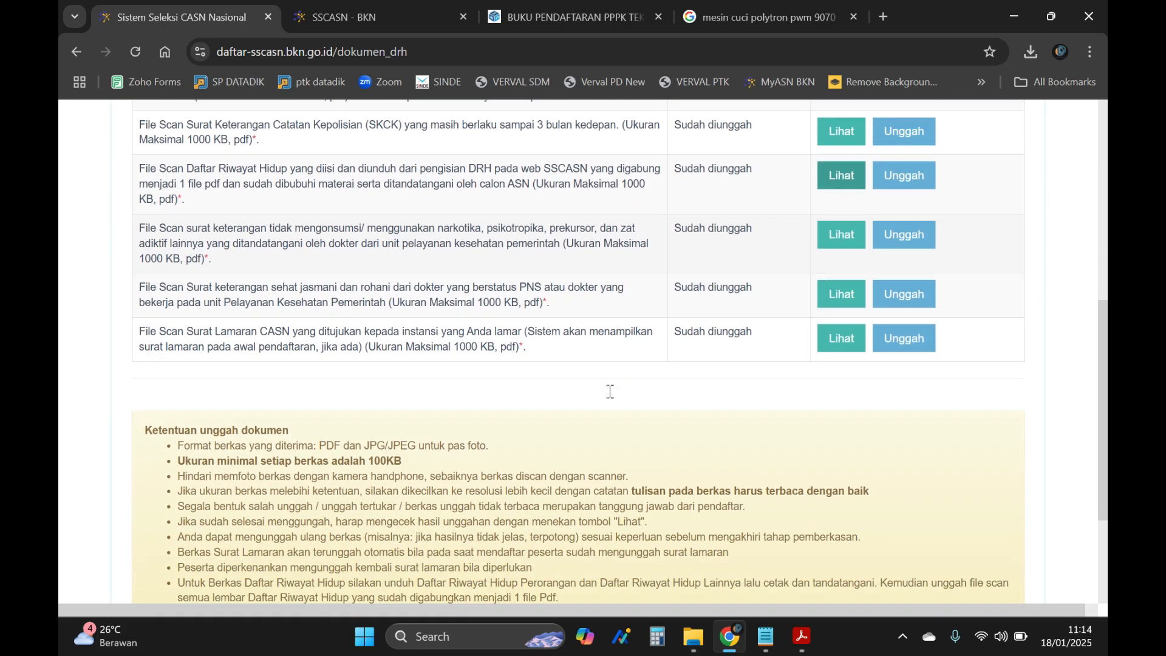
scroll(610, 392, down, 2)
scroll(569, 472, down, 1)
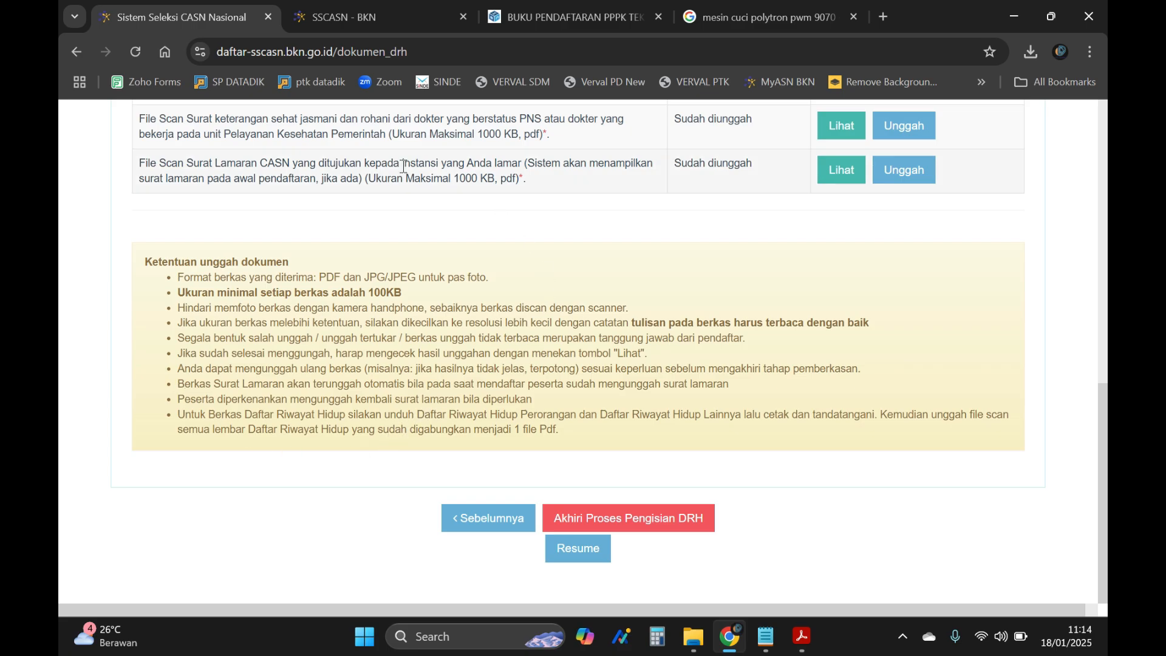
scroll(250, 356, up, 15)
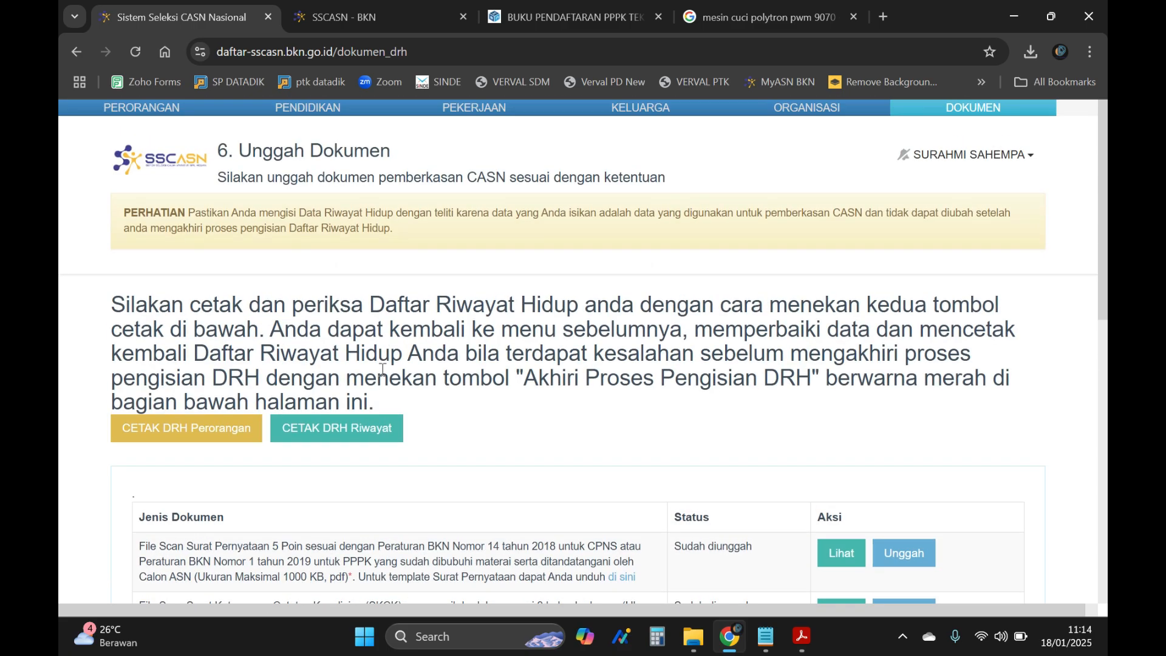
scroll(382, 369, down, 15)
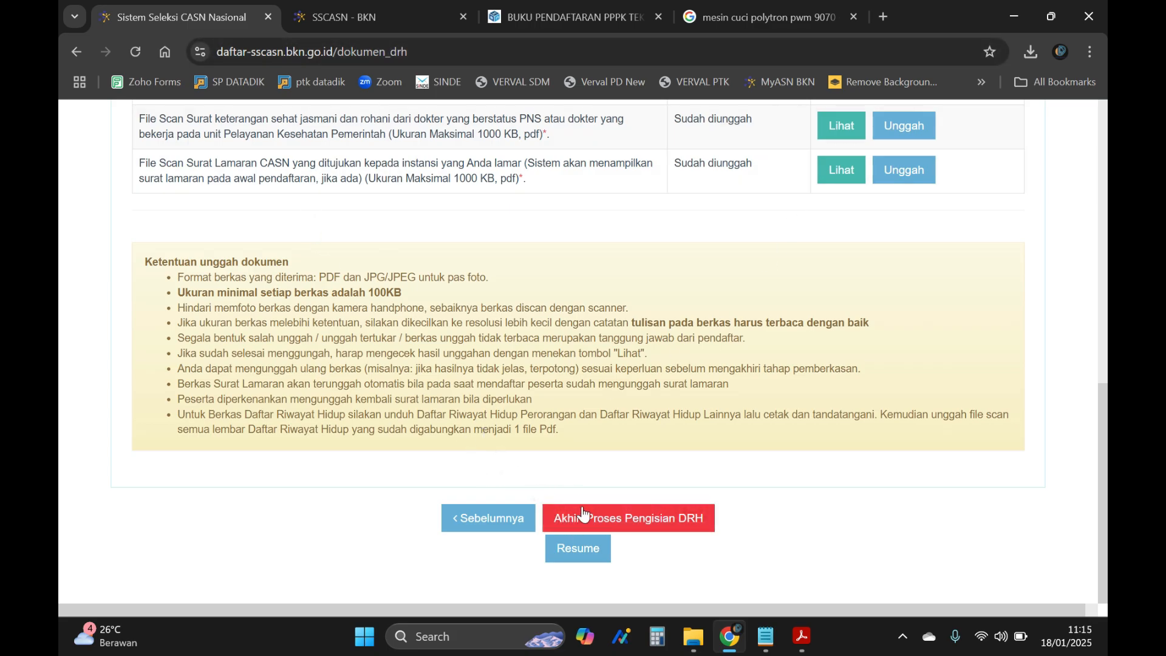
scroll(469, 183, up, 5)
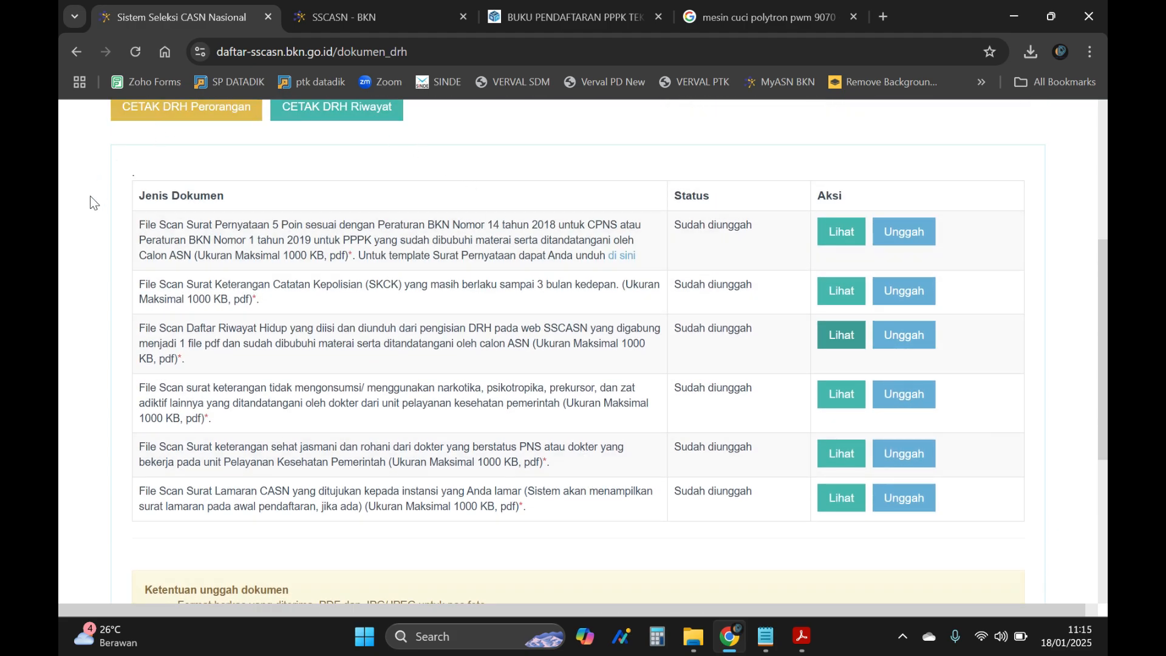
scroll(250, 358, up, 4)
scroll(252, 363, down, 3)
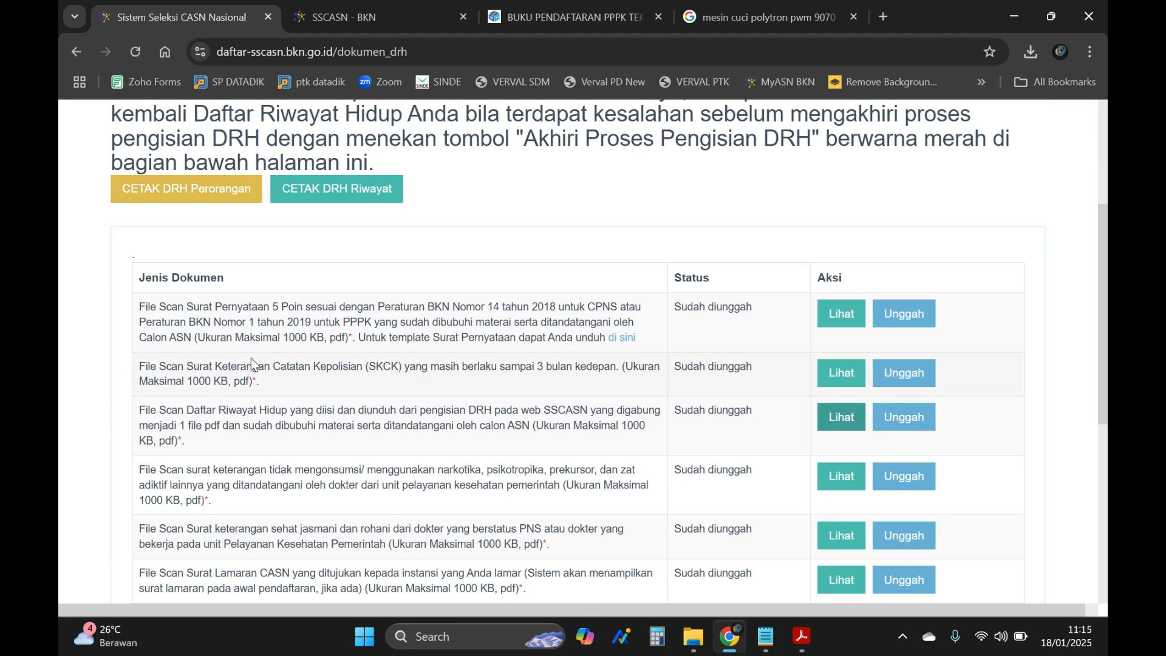
scroll(252, 363, down, 2)
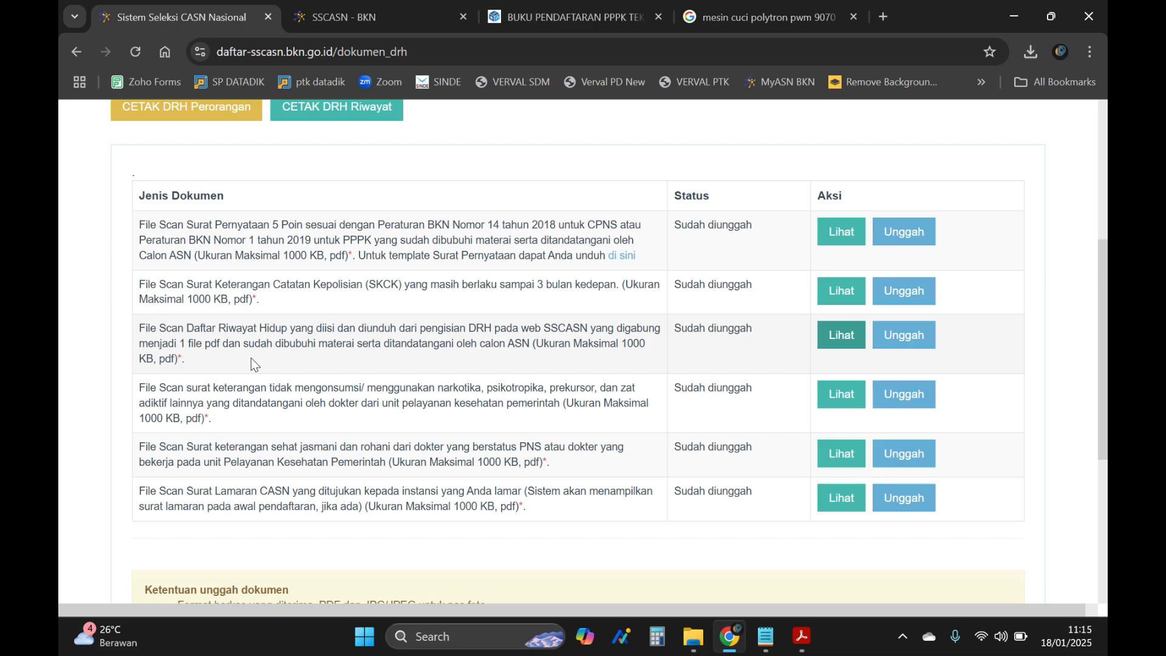
scroll(251, 359, up, 5)
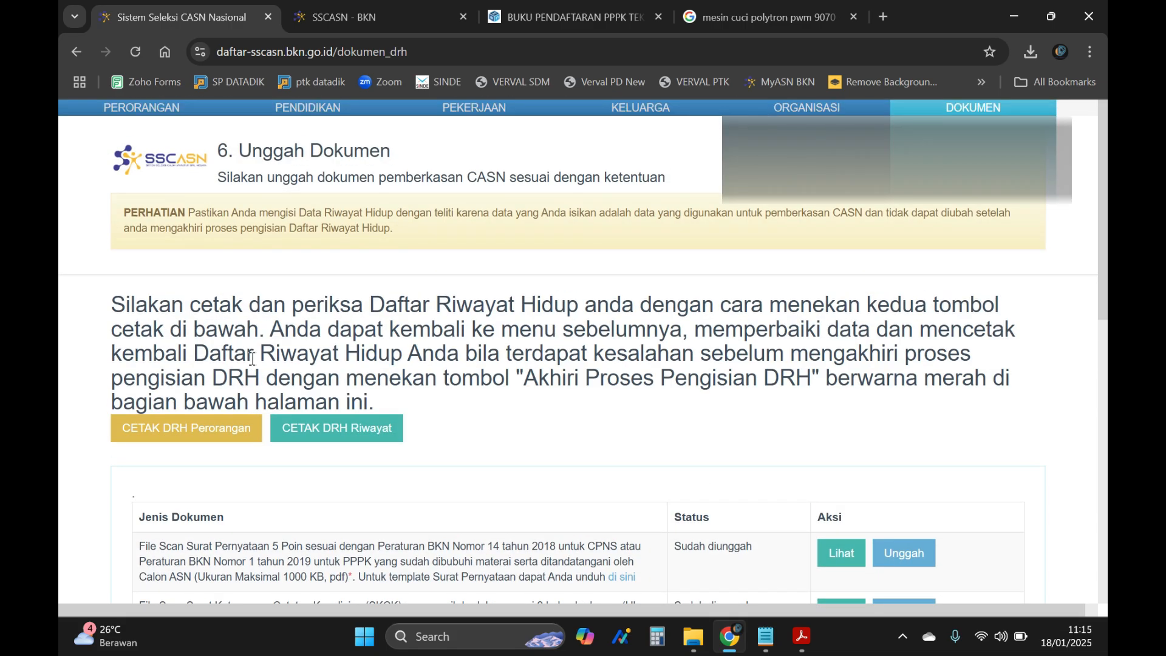